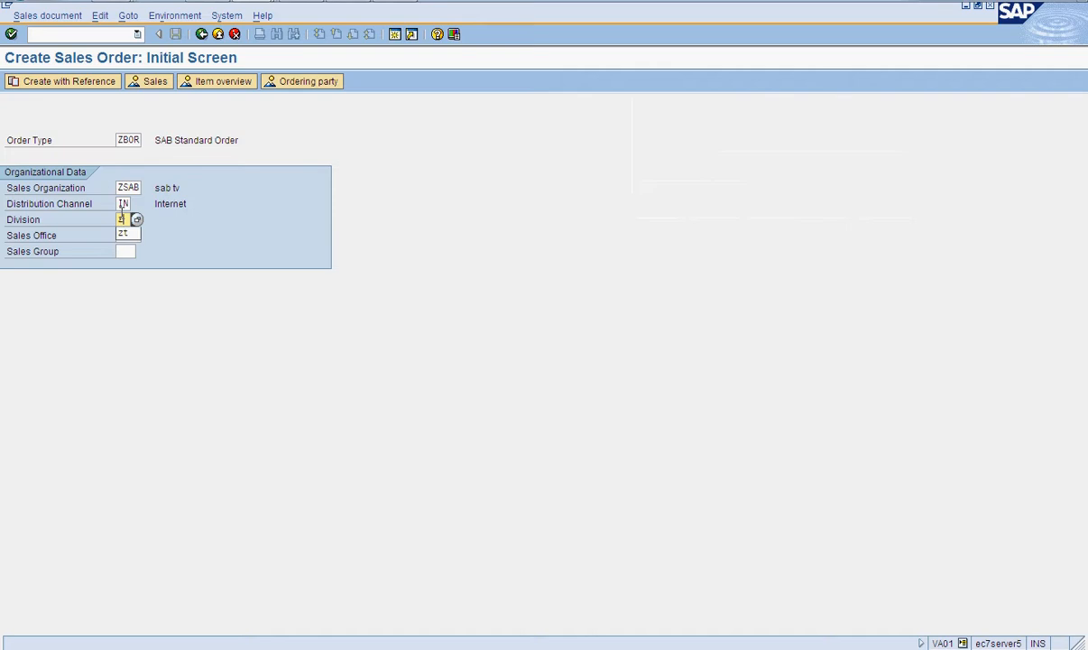
Open a ZBOR sales order for sales organization ZSAB, channel IN and division ZT, and enter the sold-to customer number
left_click(123, 217)
key("Return")
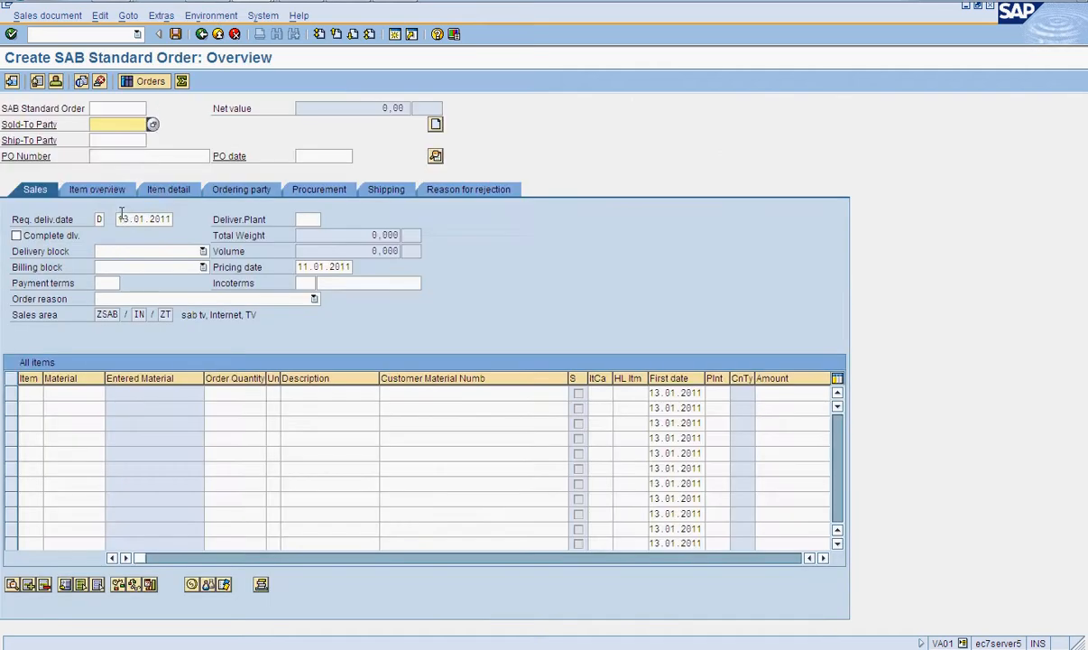
key("BackSpace")
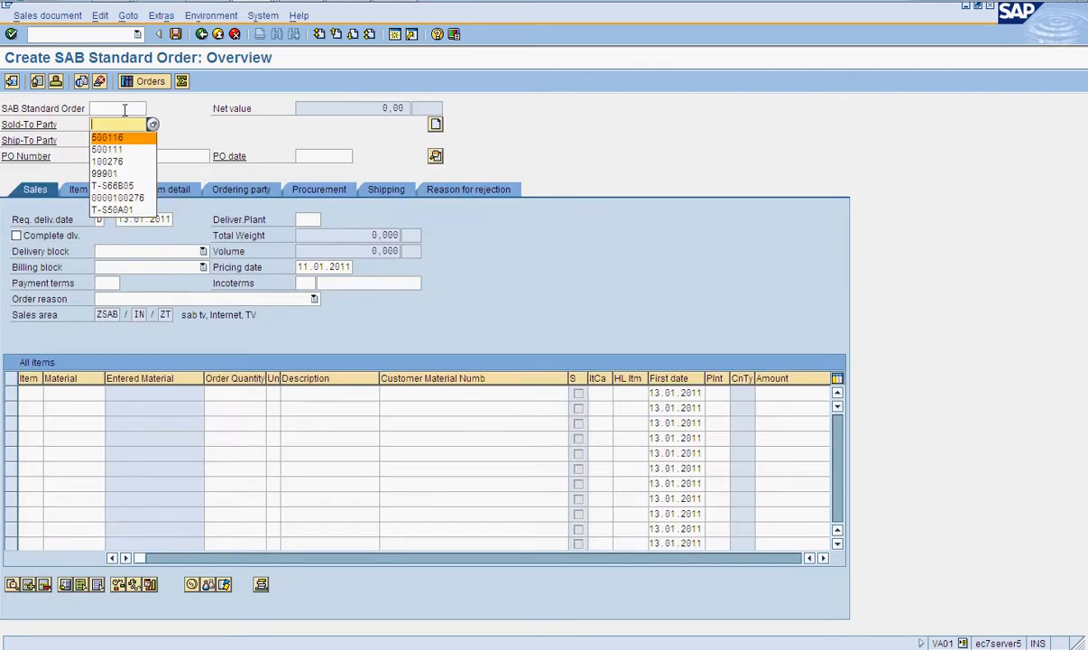
left_click(114, 137)
left_click(115, 140)
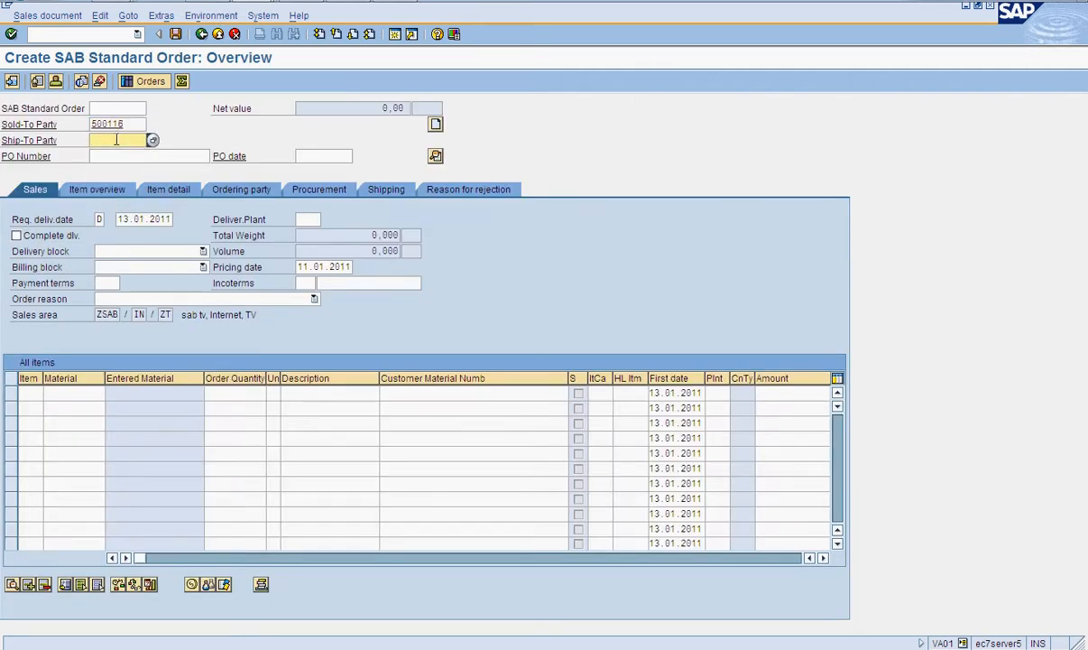
Fill in the PO number from the earlier entries and confirm the order's header data
key("Tab")
key("Tab")
key("Tab")
key("Tab")
key("Tab")
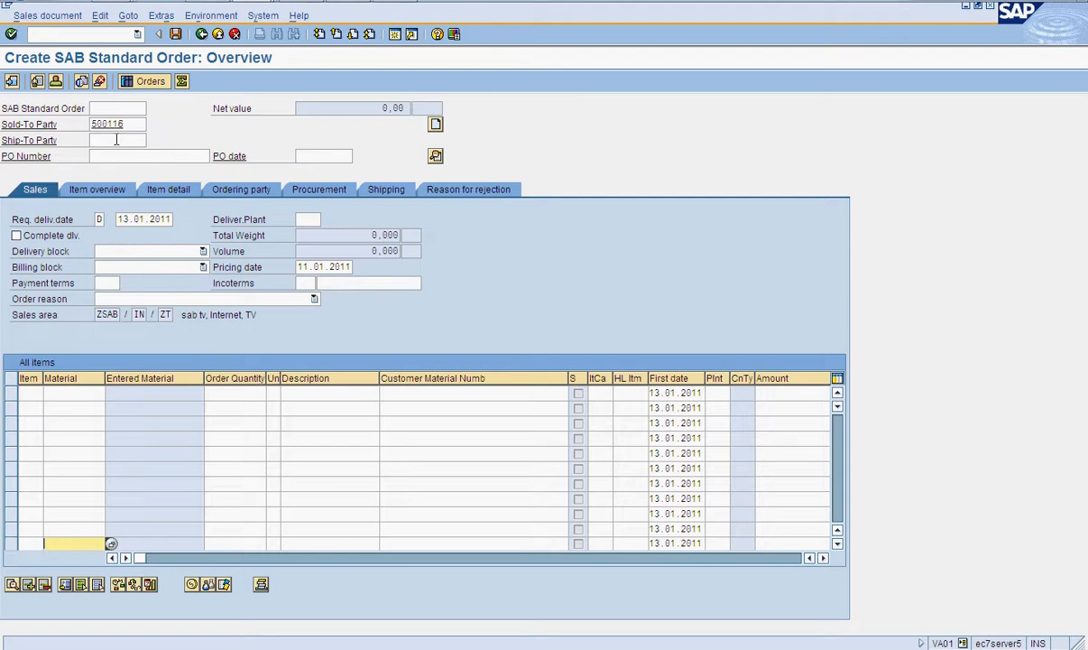
left_click(112, 163)
key("BackSpace")
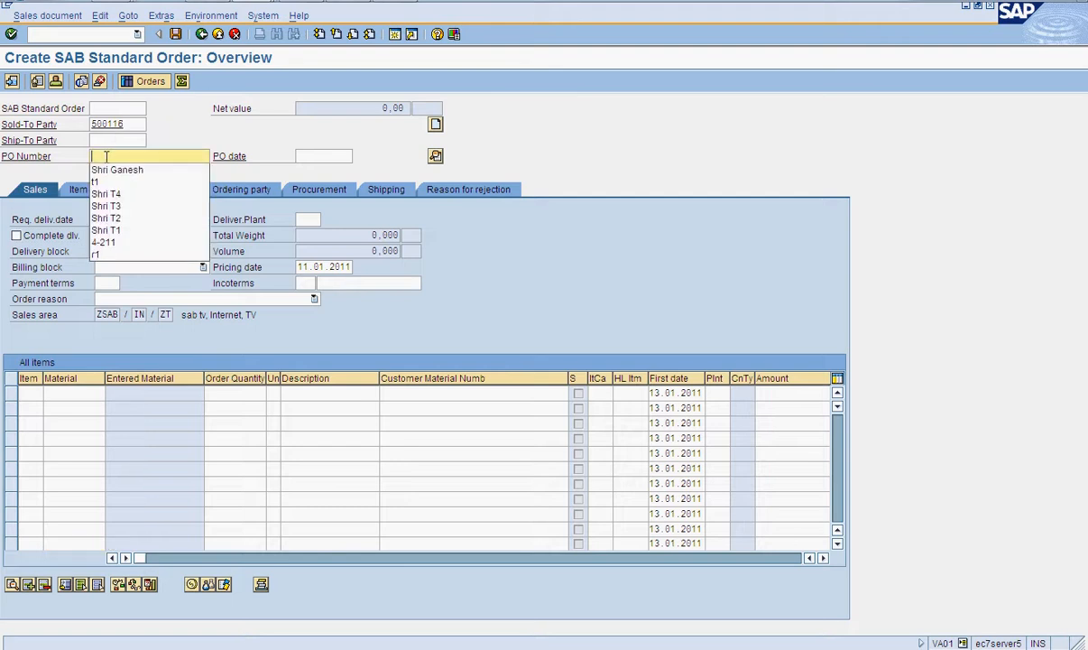
left_click(107, 166)
key("Return")
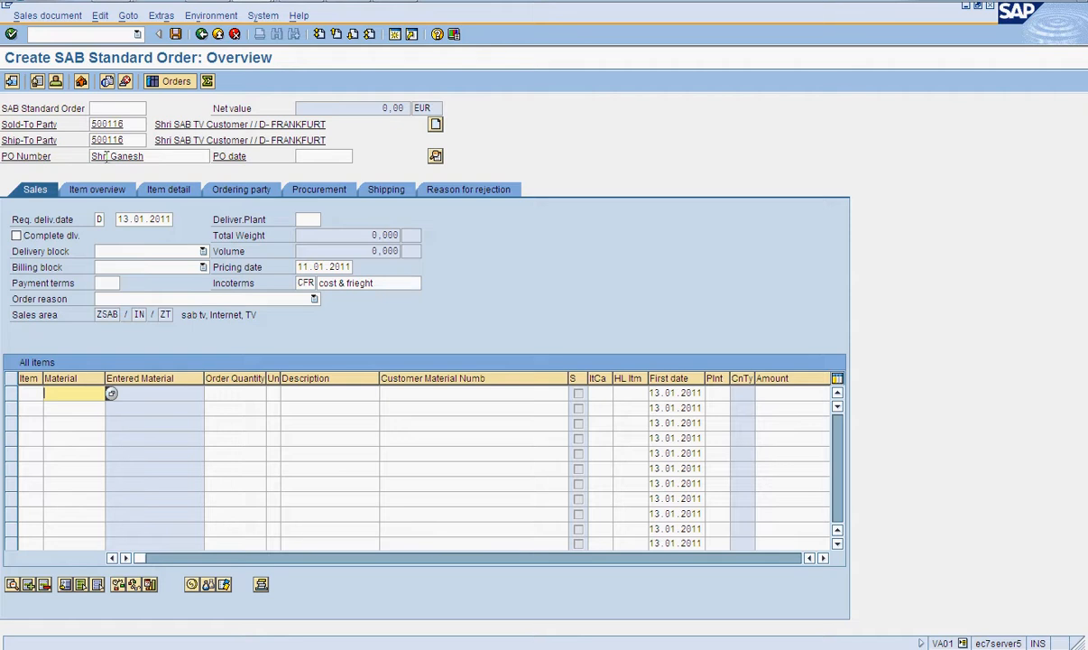
Add material 700000030 with quantity 1 as the first order item and compare the substituted material with the entered one
key("BackSpace")
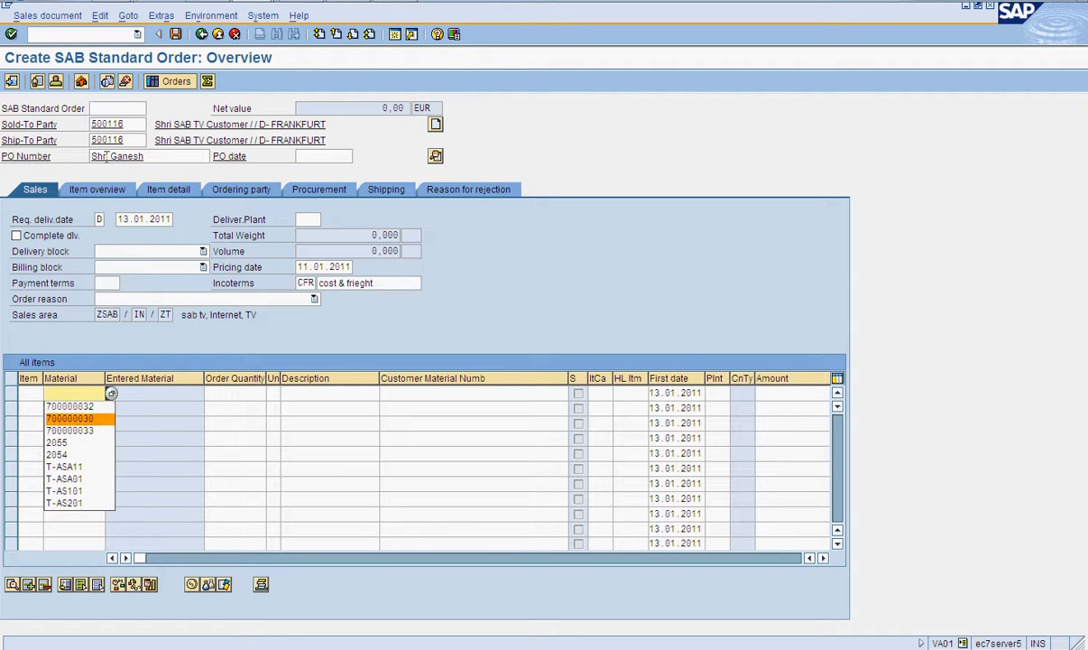
key("Tab")
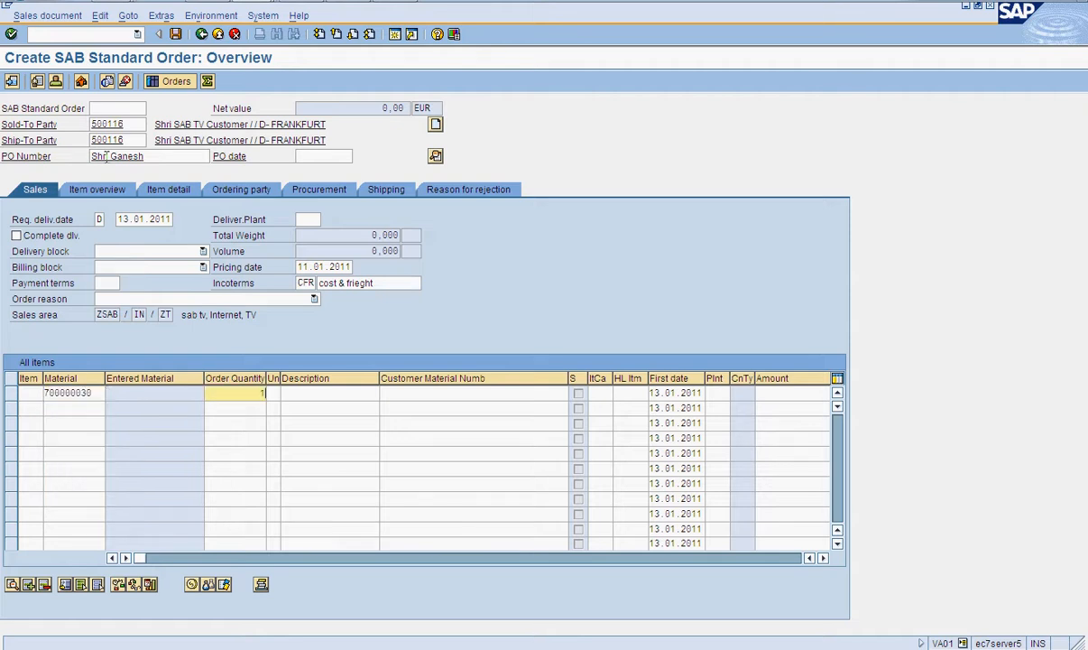
type("1")
key("Return")
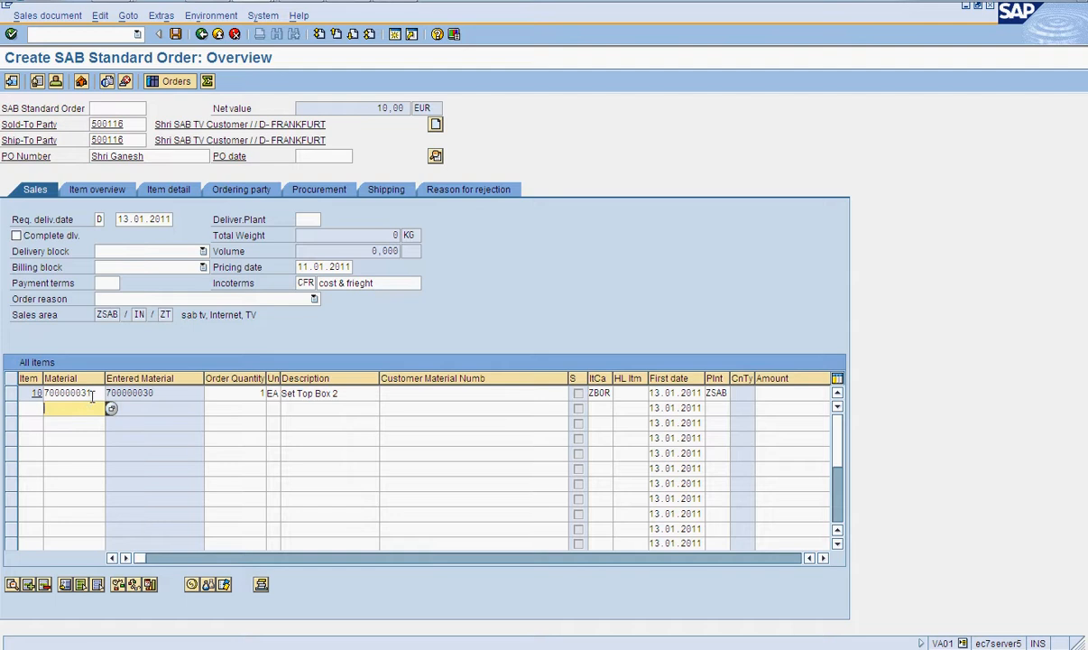
left_click(93, 395)
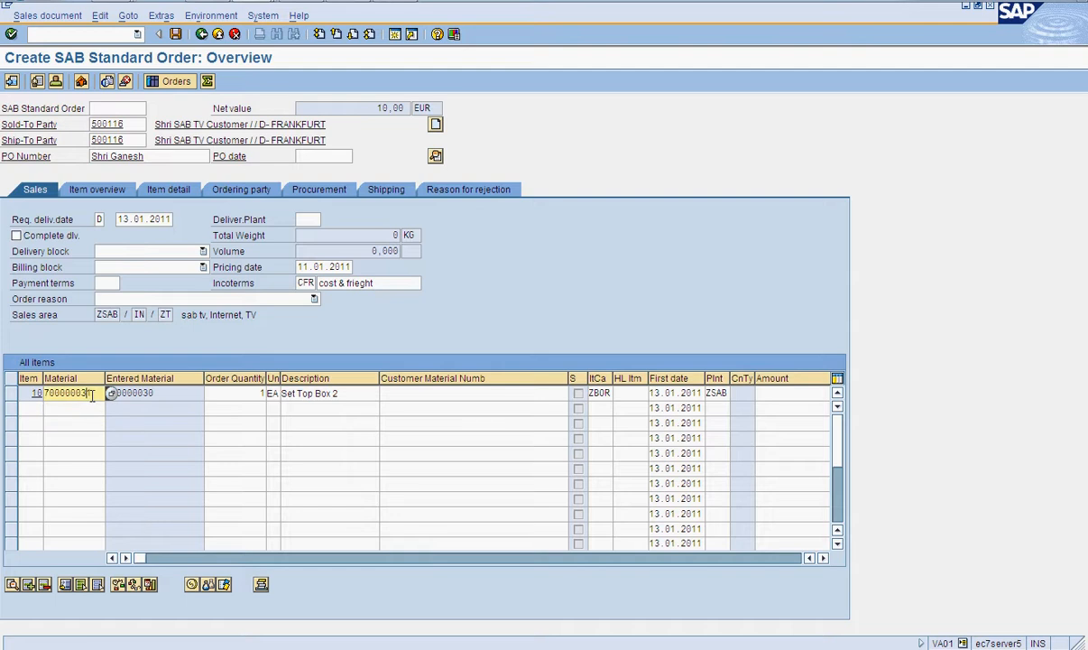
left_click(152, 393)
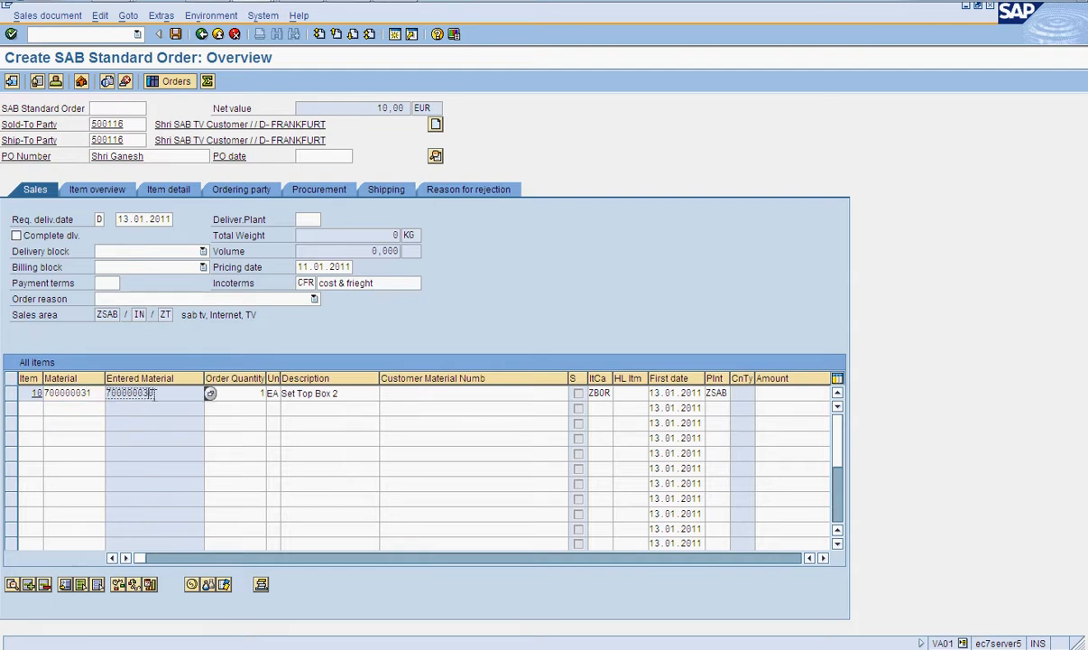
Try to add material 700000032 as a second order item and clear that line
left_click(59, 410)
key("Down")
key("Down")
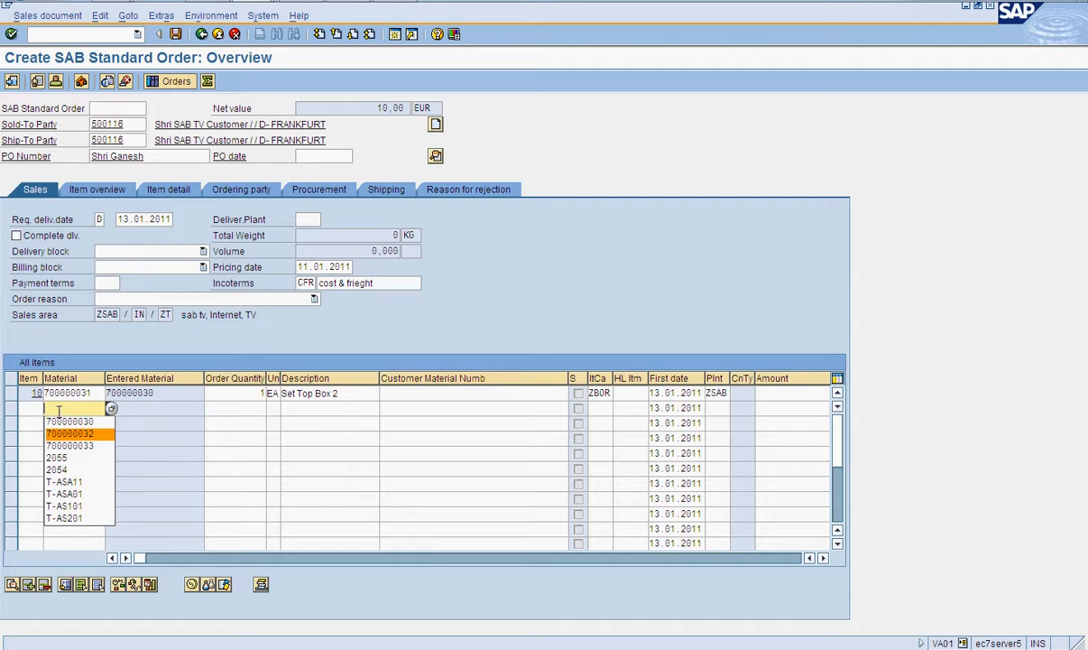
key("Return")
key("Return")
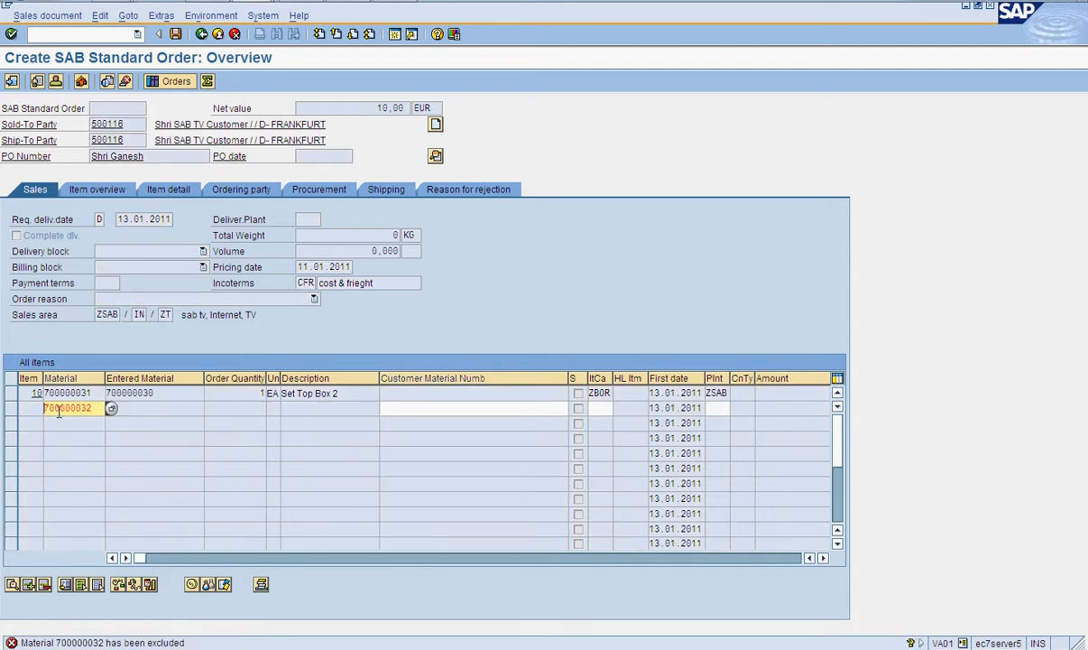
key("Delete")
key("Return")
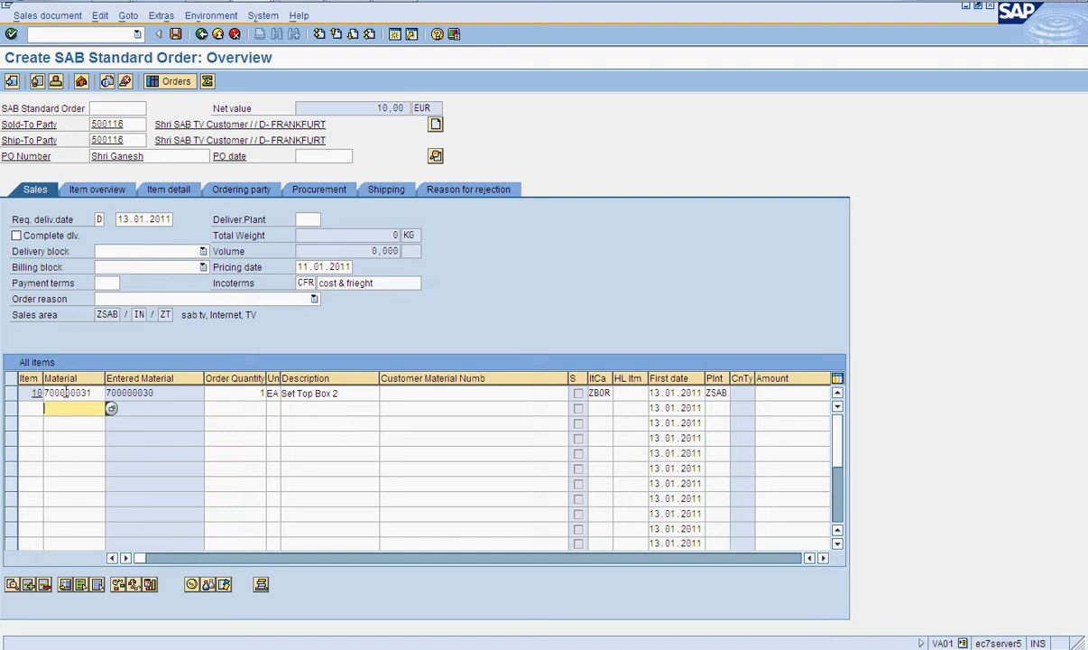
Review the requested delivery date, pricing date, Incoterms, plant and item quantity of the order
left_click(124, 221)
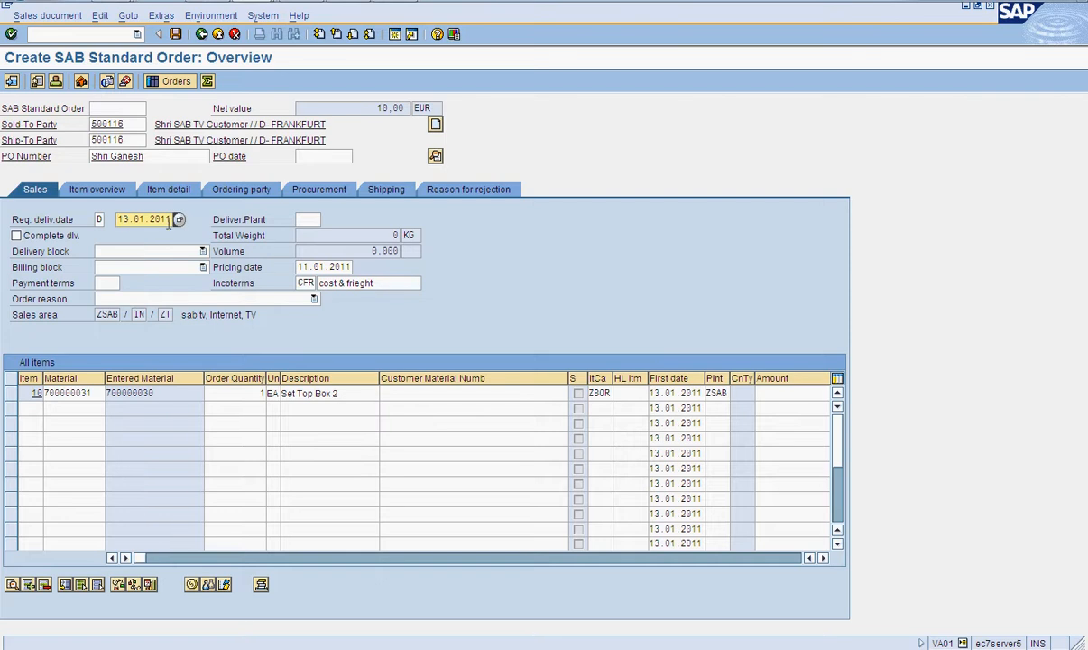
left_click(320, 267)
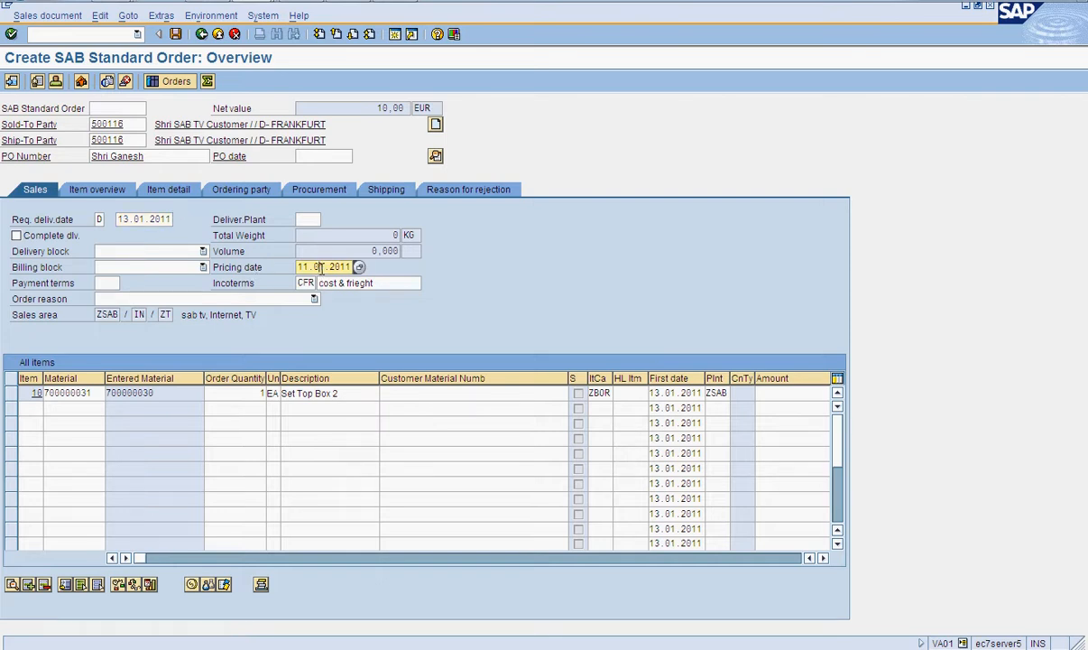
left_click(310, 282)
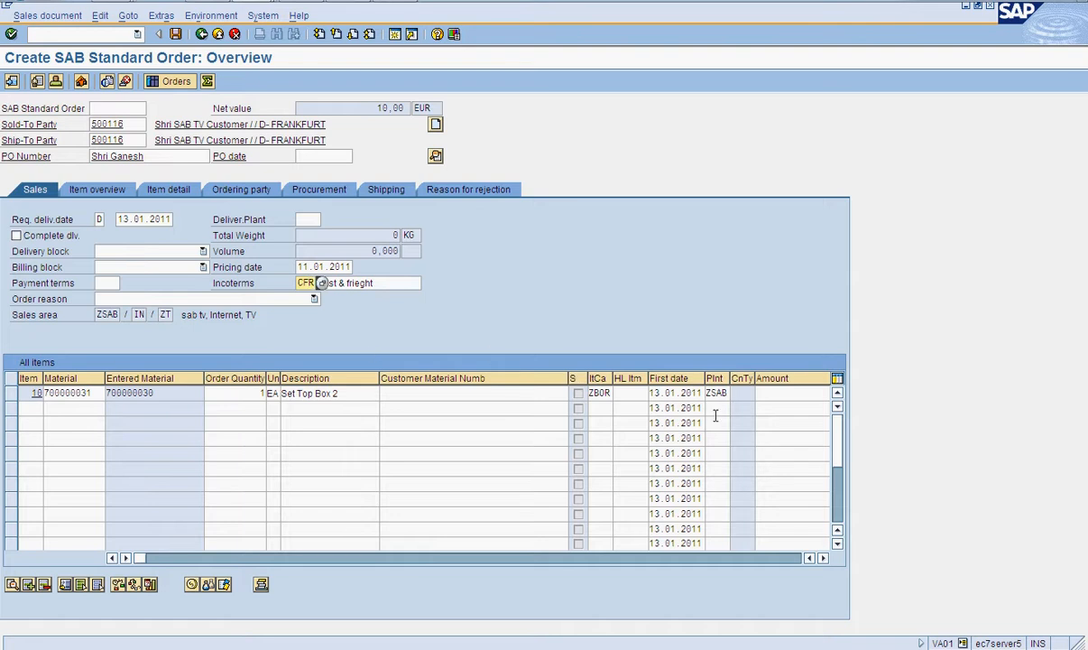
left_click(241, 393)
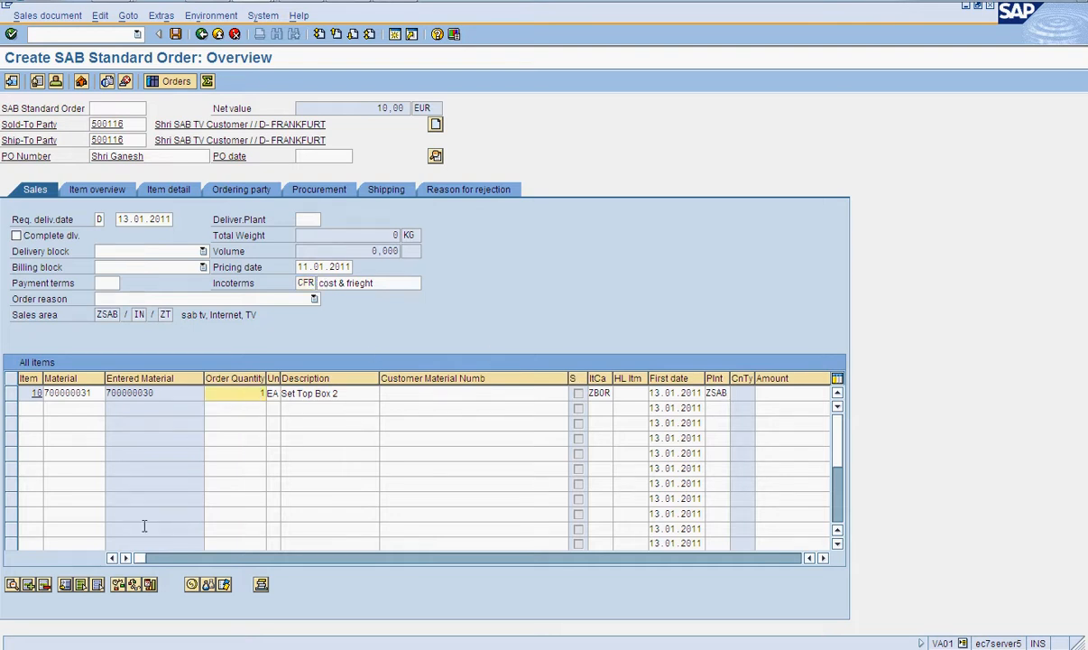
Examine item 10's schedule line with its procurement movement type, and the item's shipping, Sales B and Sales A data
left_click(150, 585)
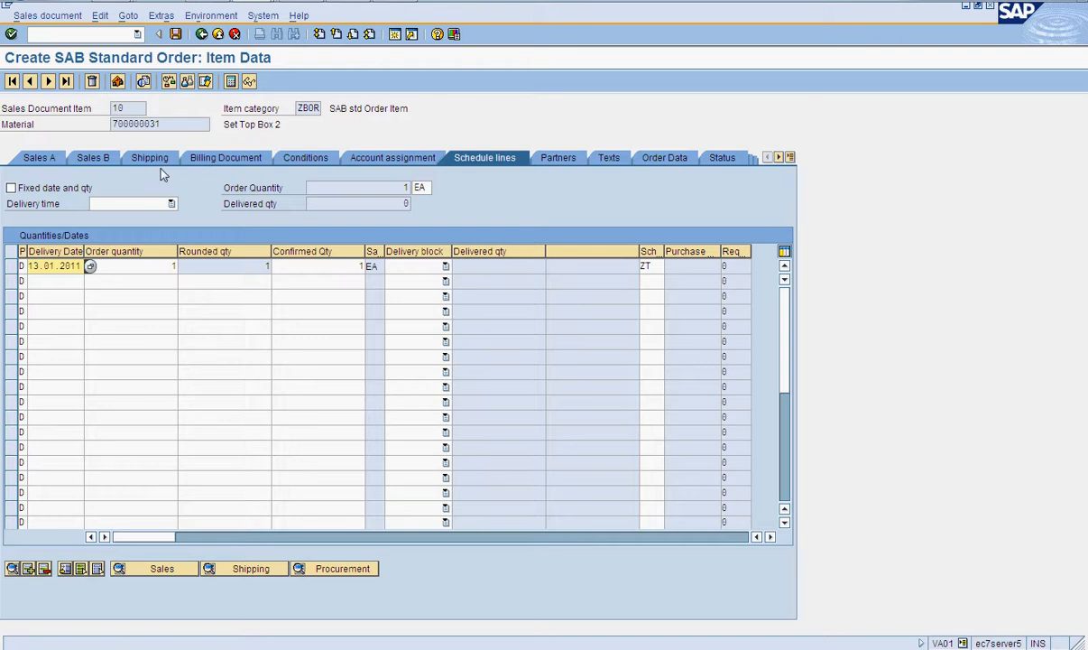
left_click(327, 569)
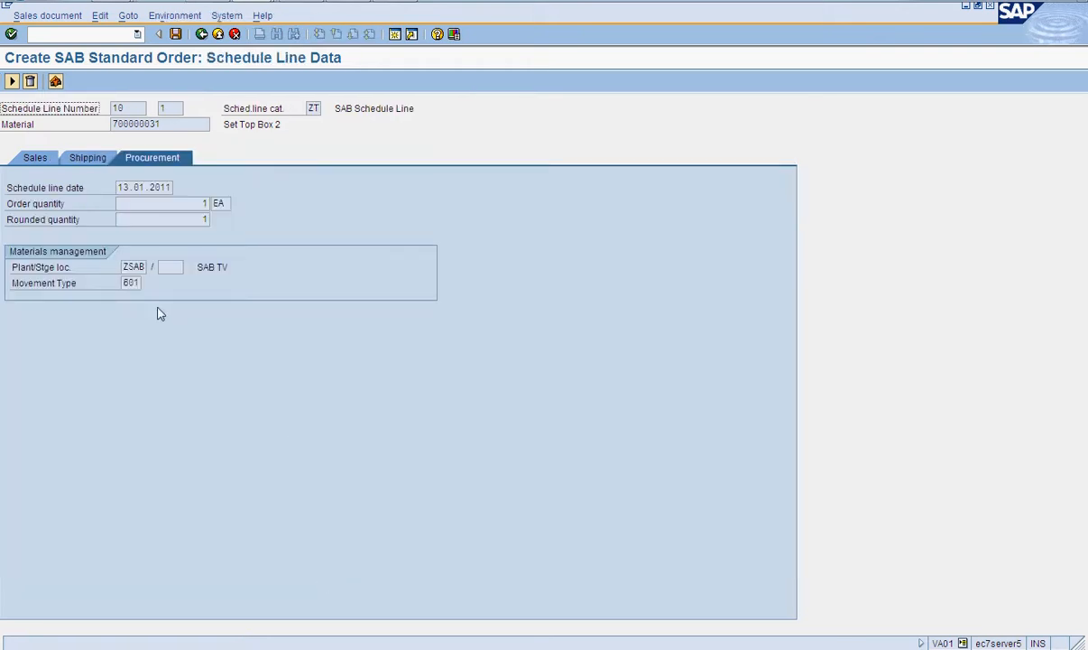
left_click(139, 284)
left_click(202, 34)
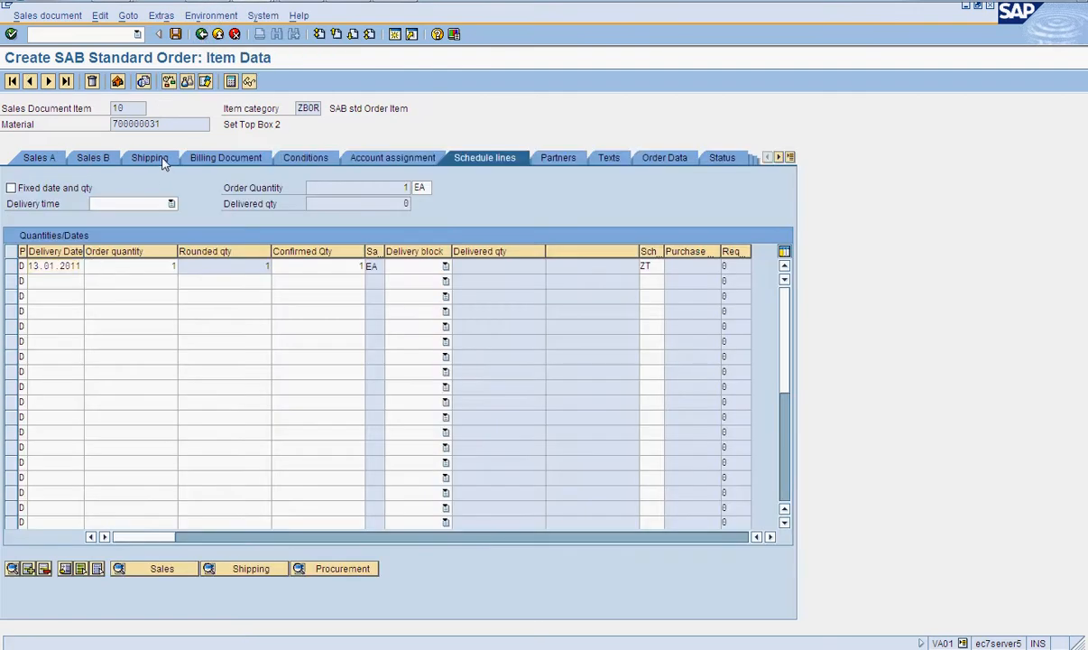
left_click(161, 160)
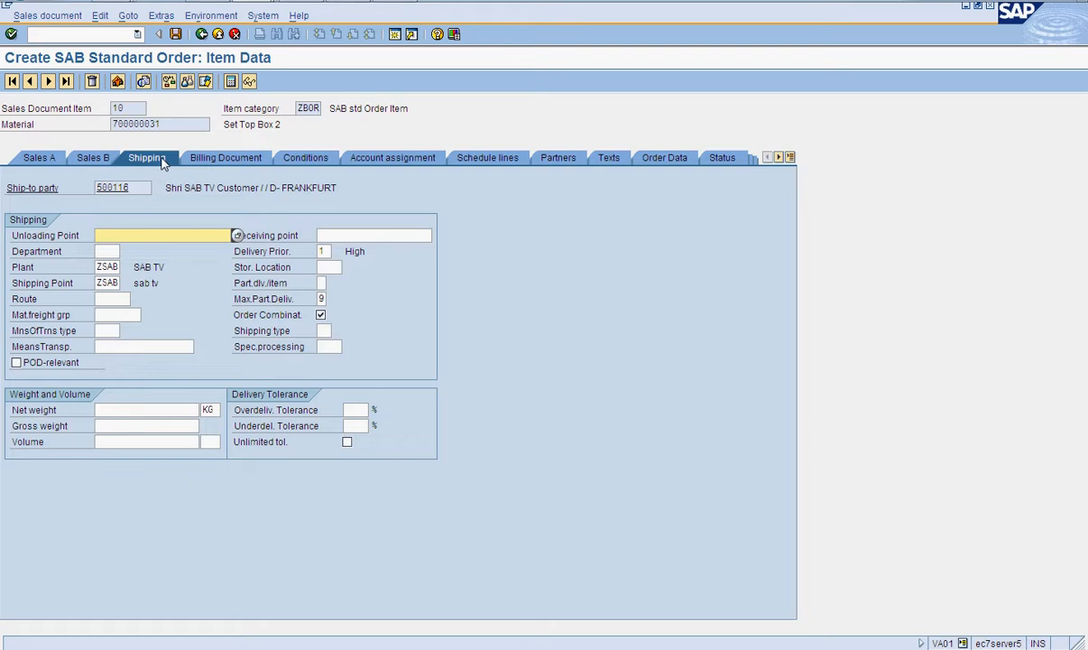
left_click(95, 158)
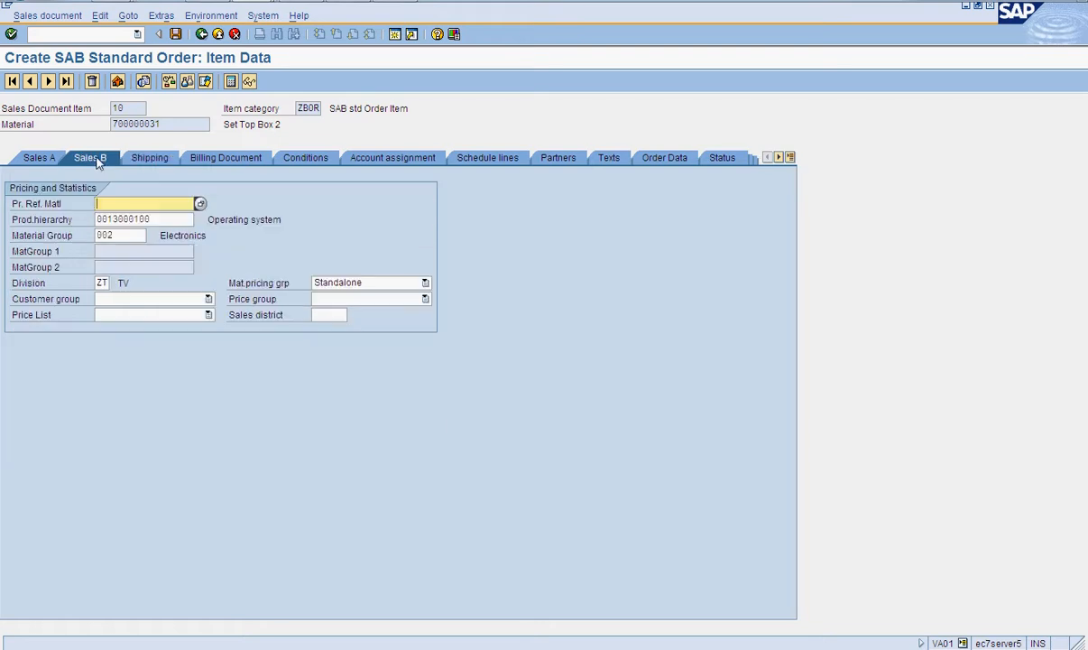
left_click(46, 158)
left_click(201, 35)
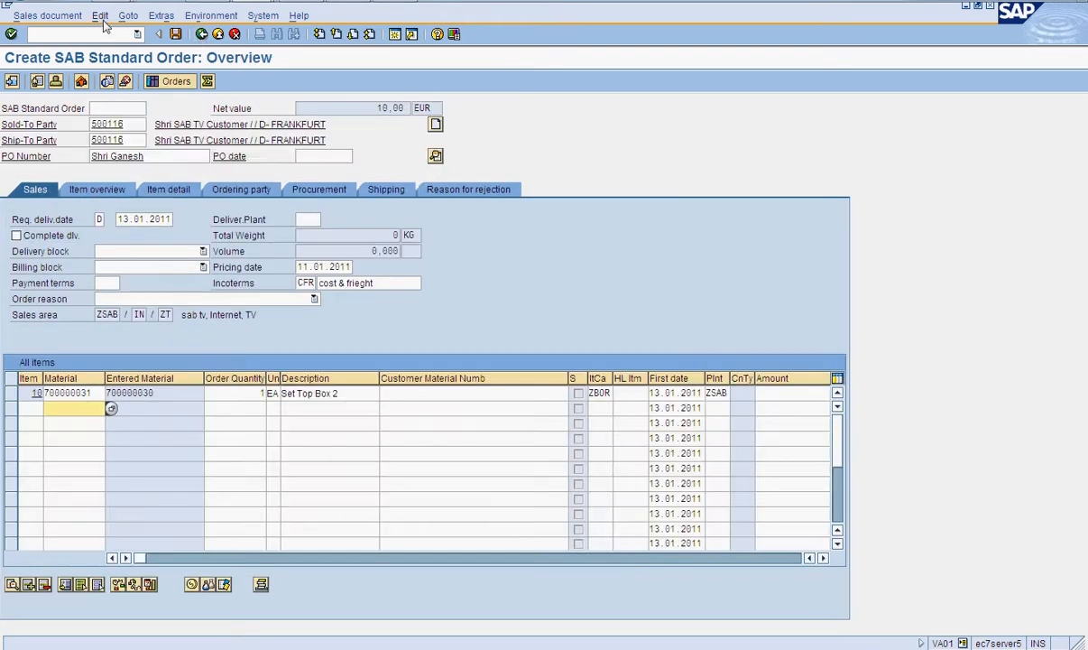
Check the order's incompletion log for missing data and return to the order overview
left_click(99, 16)
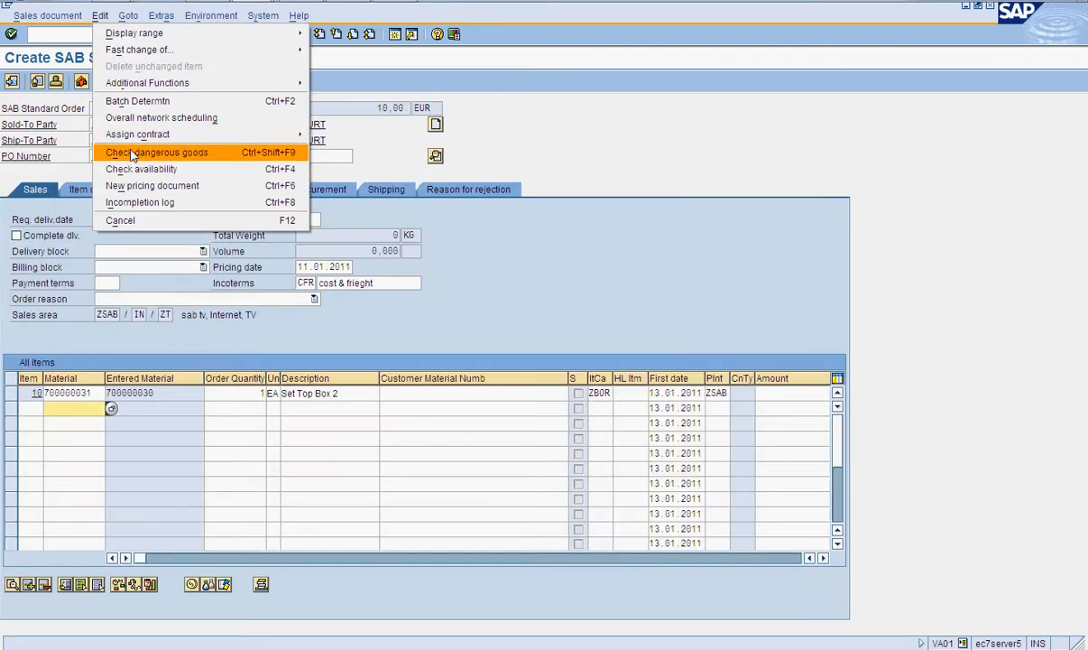
left_click(140, 202)
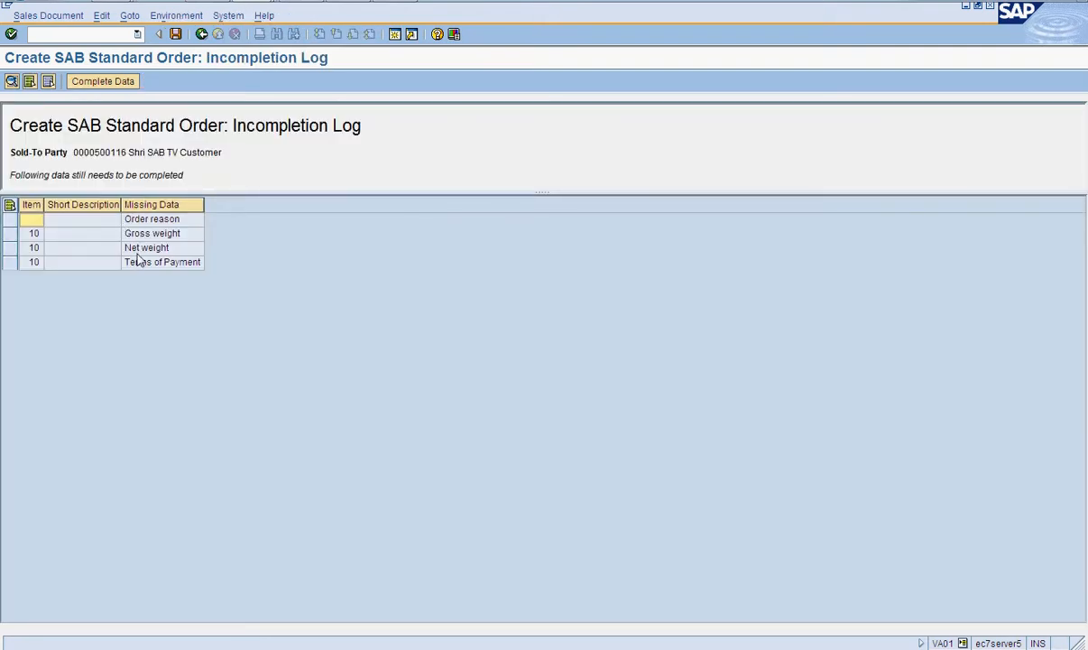
left_click(199, 35)
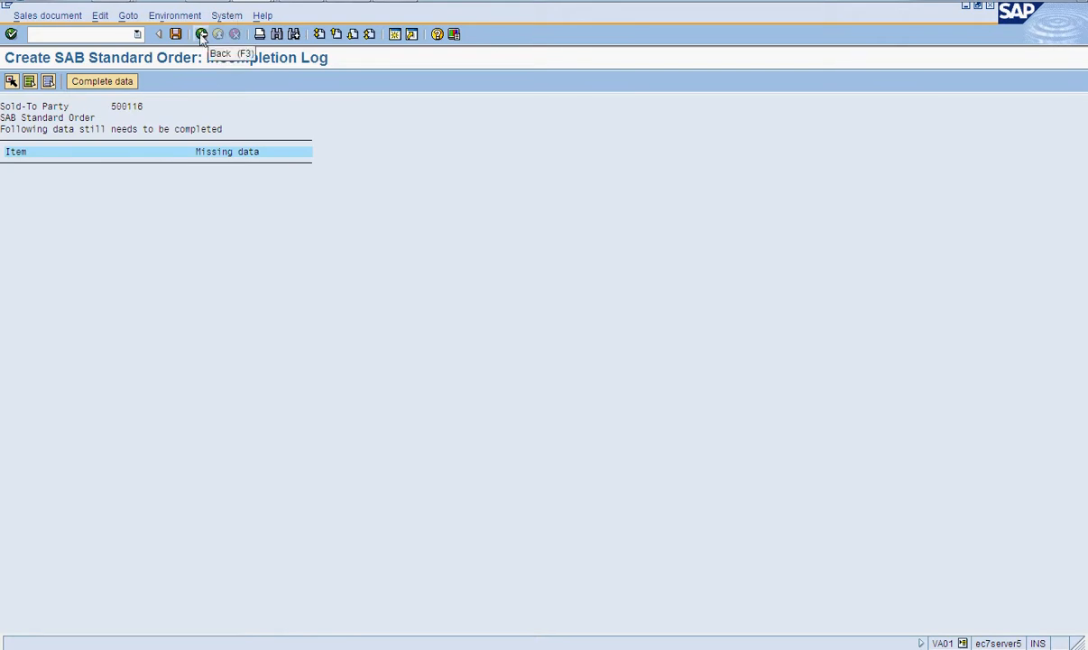
left_click(202, 34)
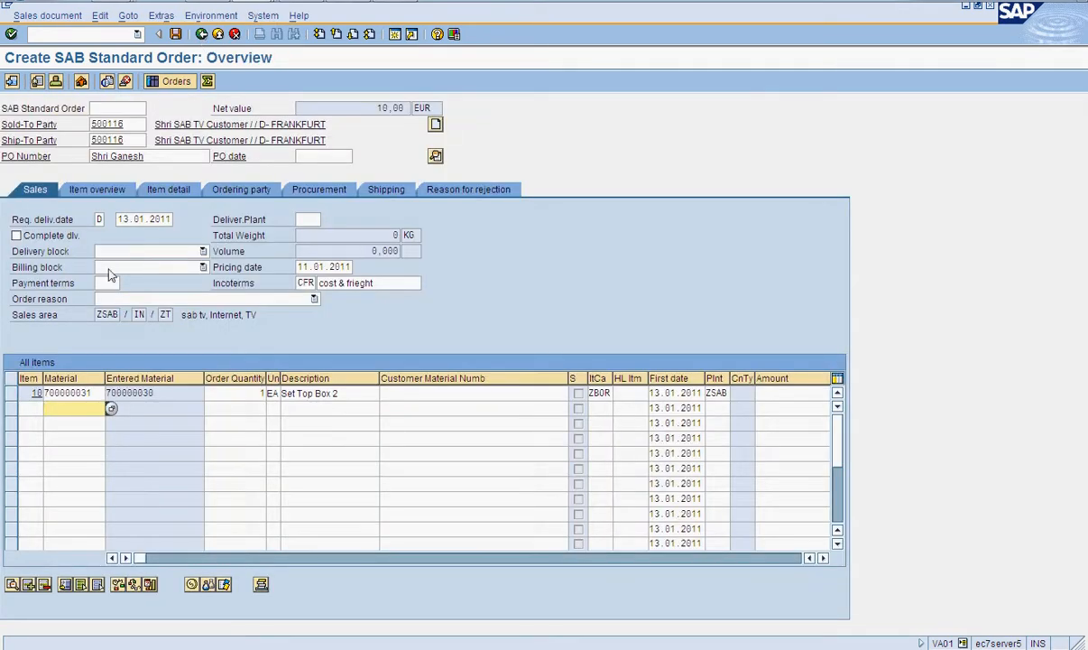
Set the order reason to Customer recommendation and view the sales data of item 10
left_click(110, 303)
left_click(123, 348)
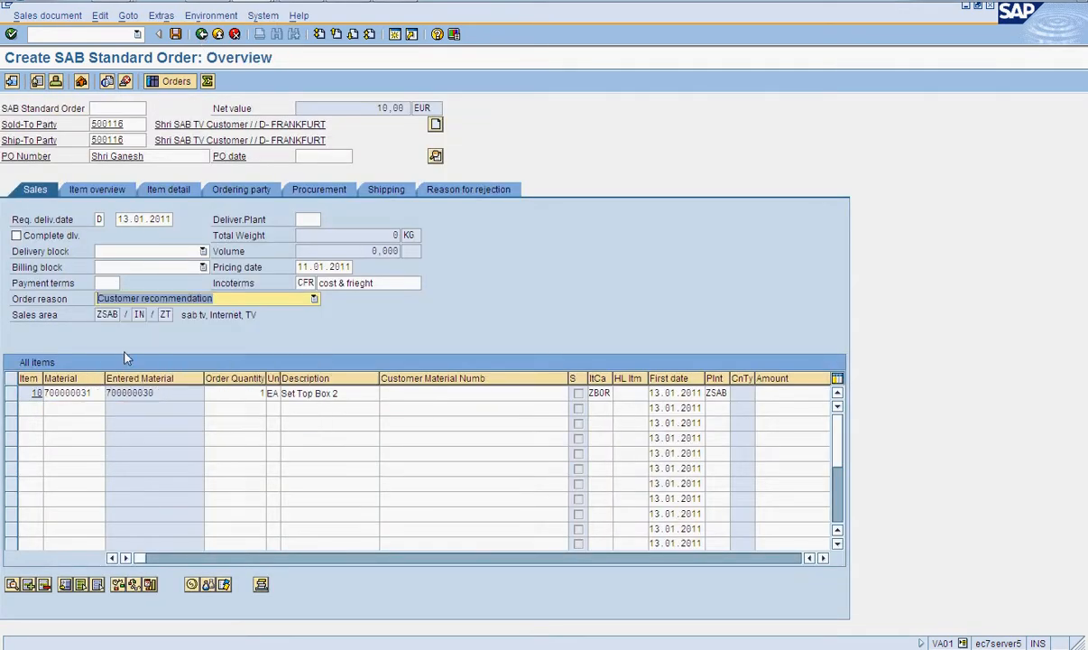
left_click(94, 392)
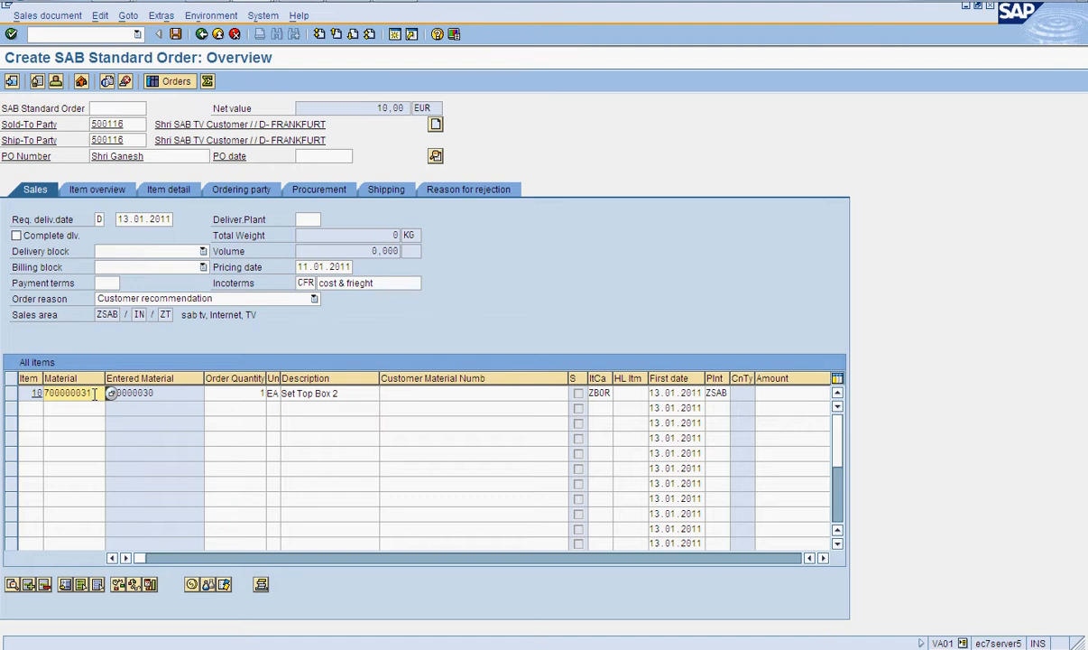
double_click(94, 392)
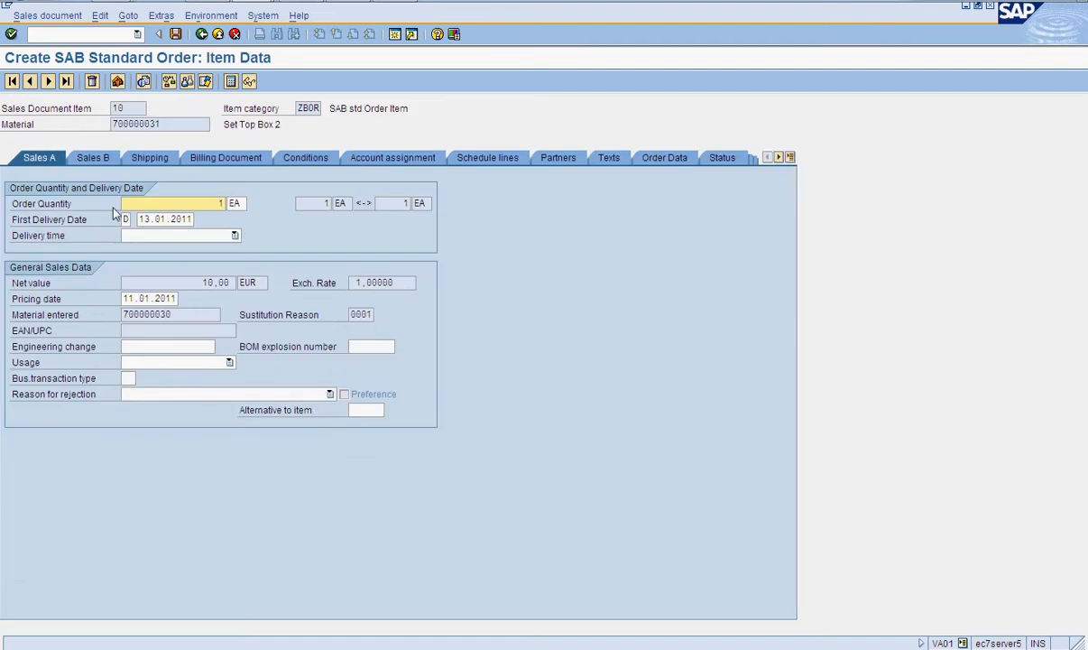
left_click(201, 33)
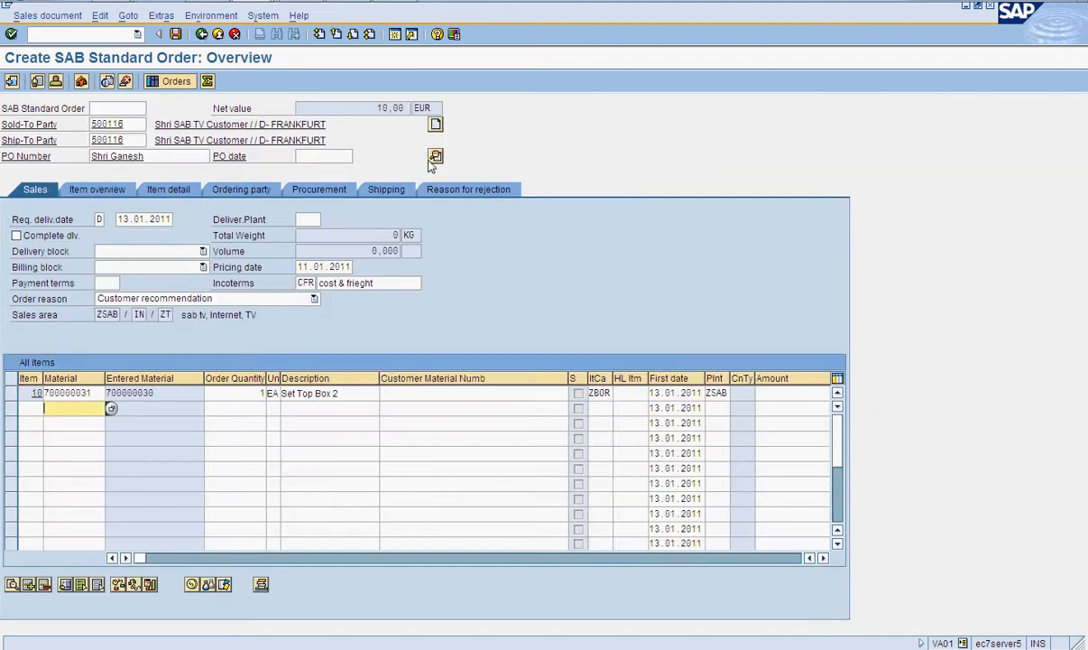
Set the terms of payment to 0002 in the order header's billing data and return to the order overview
left_click(435, 157)
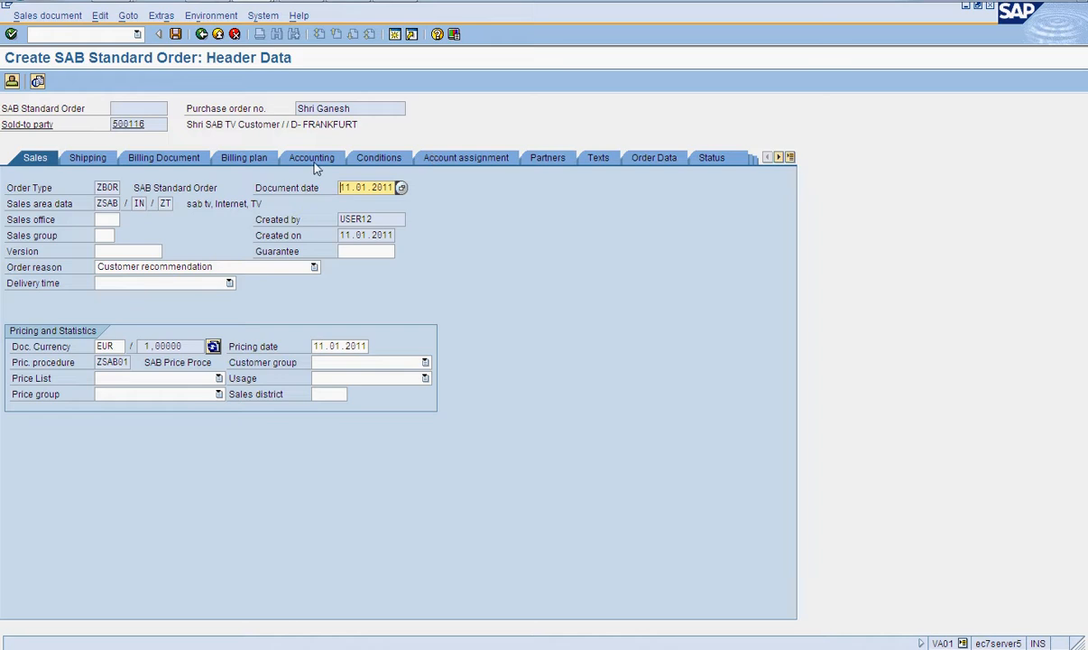
left_click(185, 157)
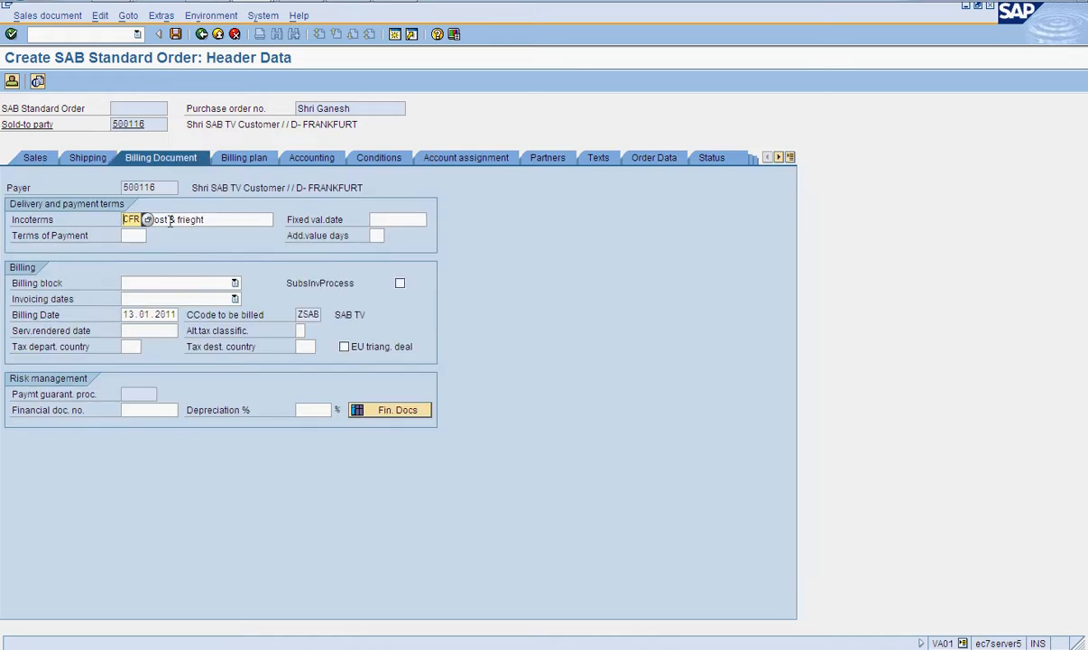
left_click(135, 236)
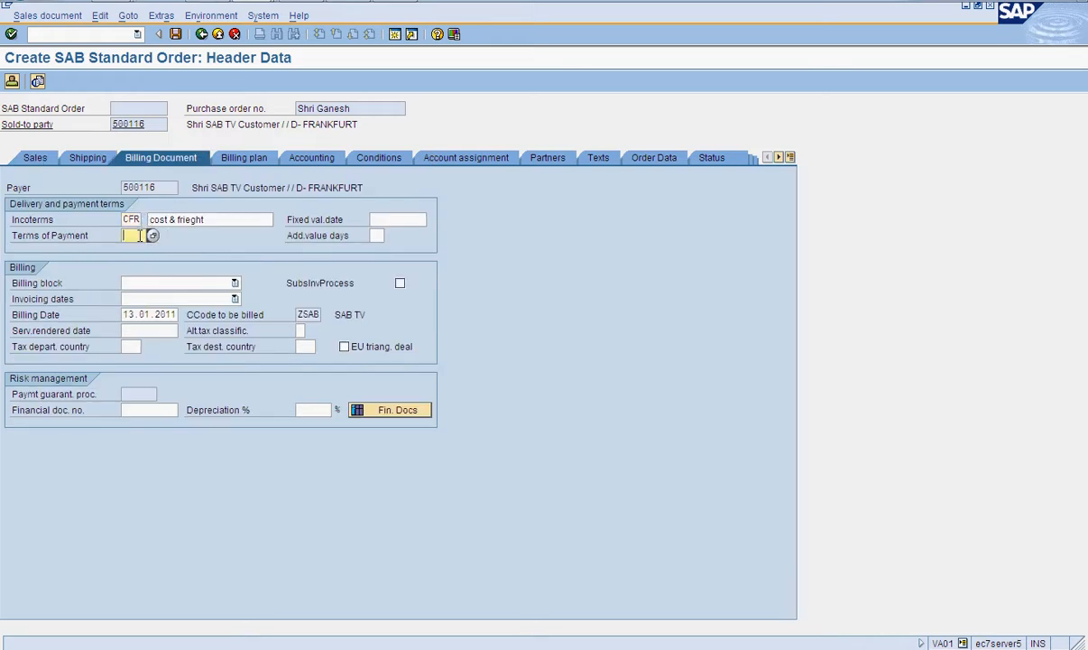
key("Return")
key("Return")
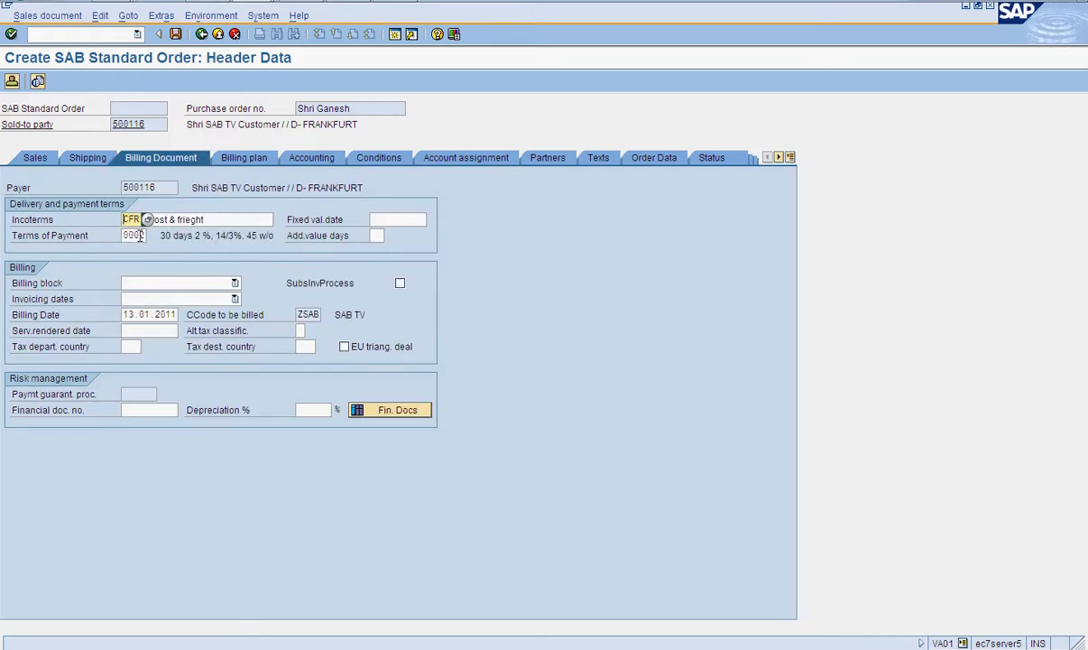
left_click(201, 34)
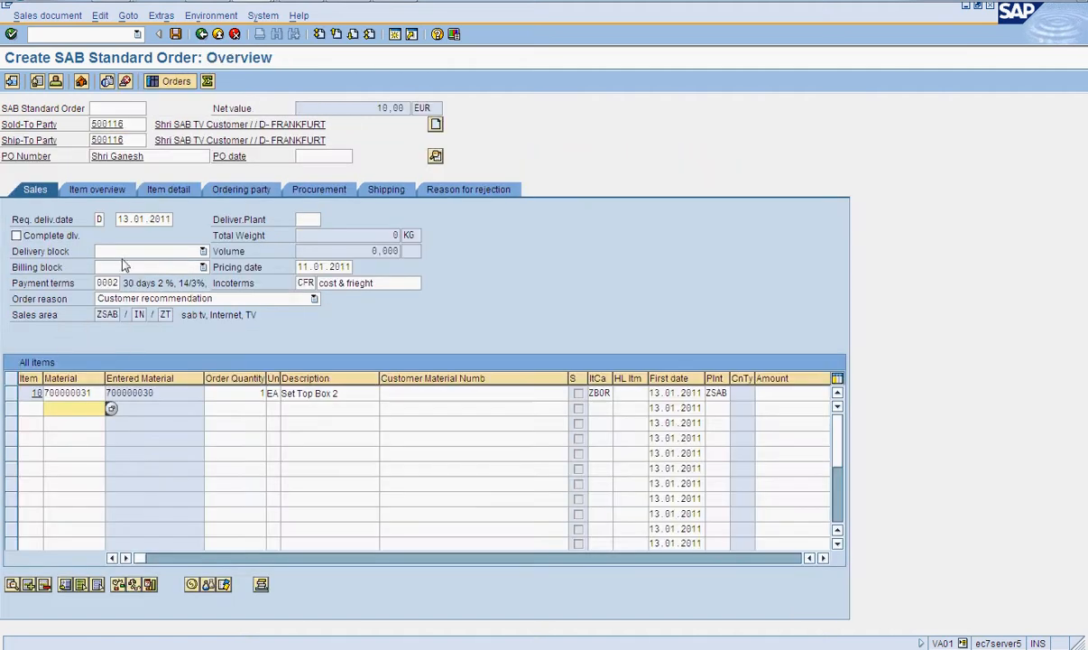
Enter item 10's shipping data with net weight 5 KG, gross weight 10 and volume 10 "3, and return to the overview
double_click(101, 392)
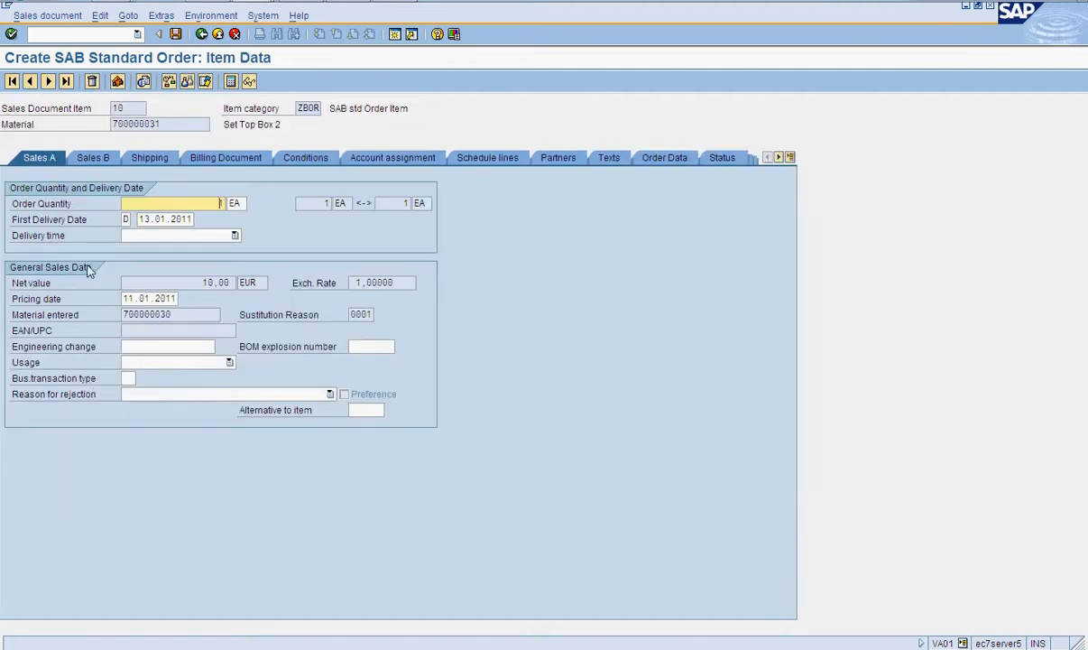
left_click(97, 165)
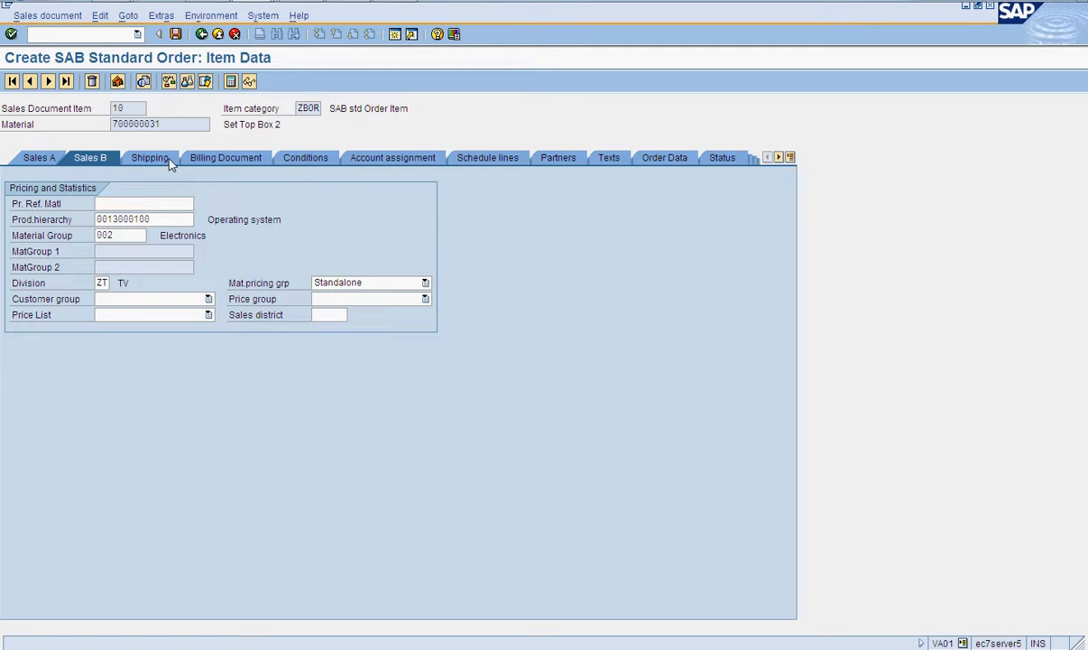
left_click(159, 157)
left_click(161, 410)
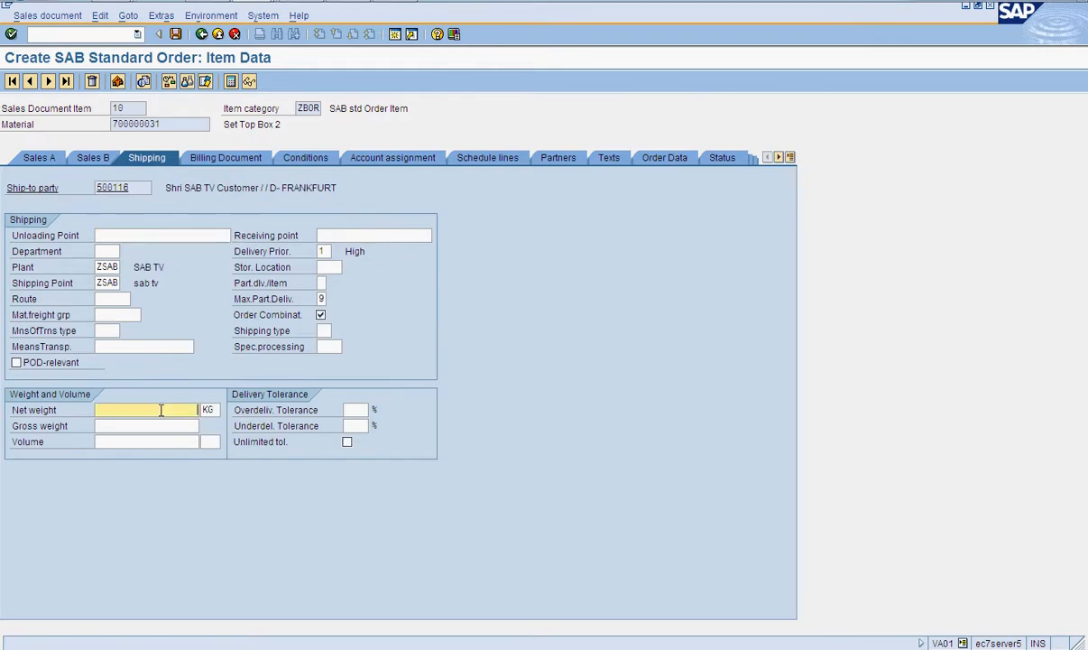
left_click(158, 439)
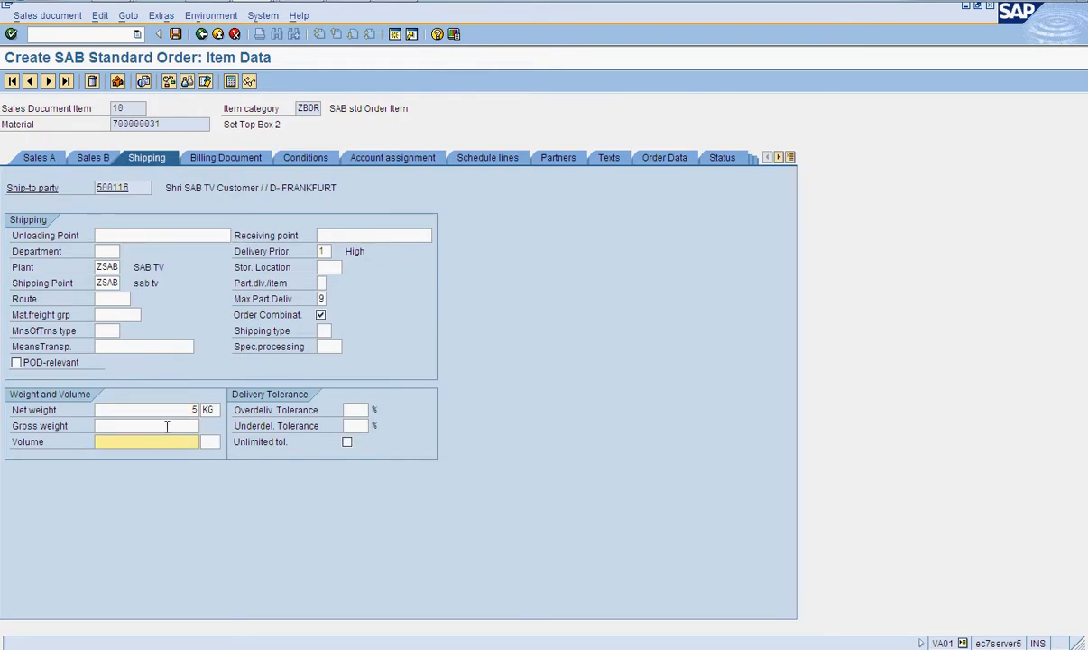
left_click(167, 426)
key("Tab")
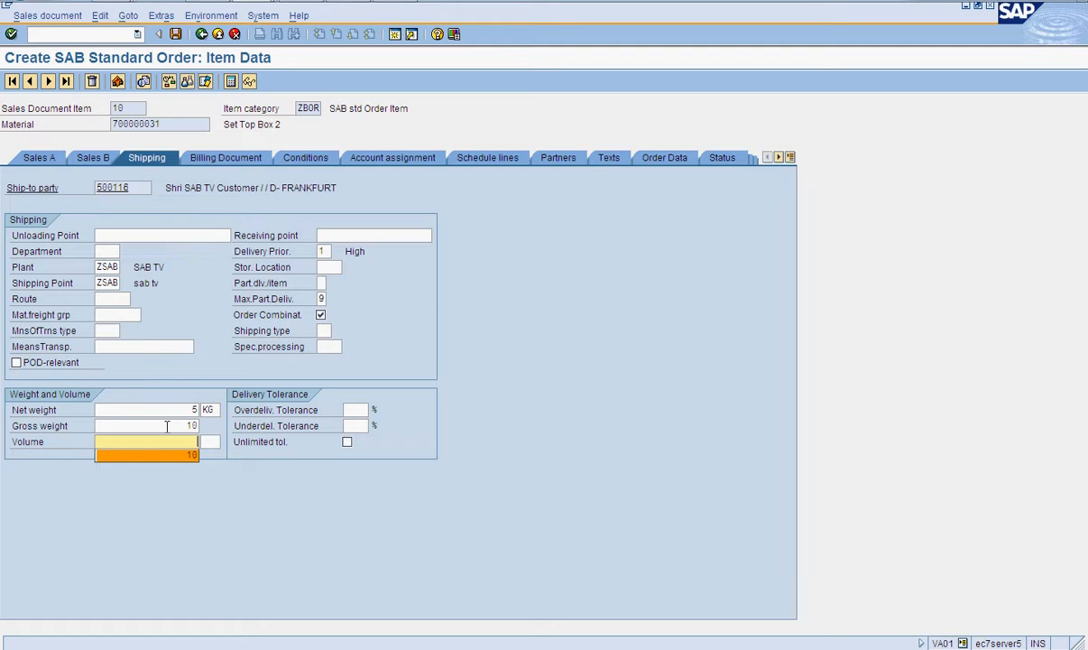
type("10")
key("Tab")
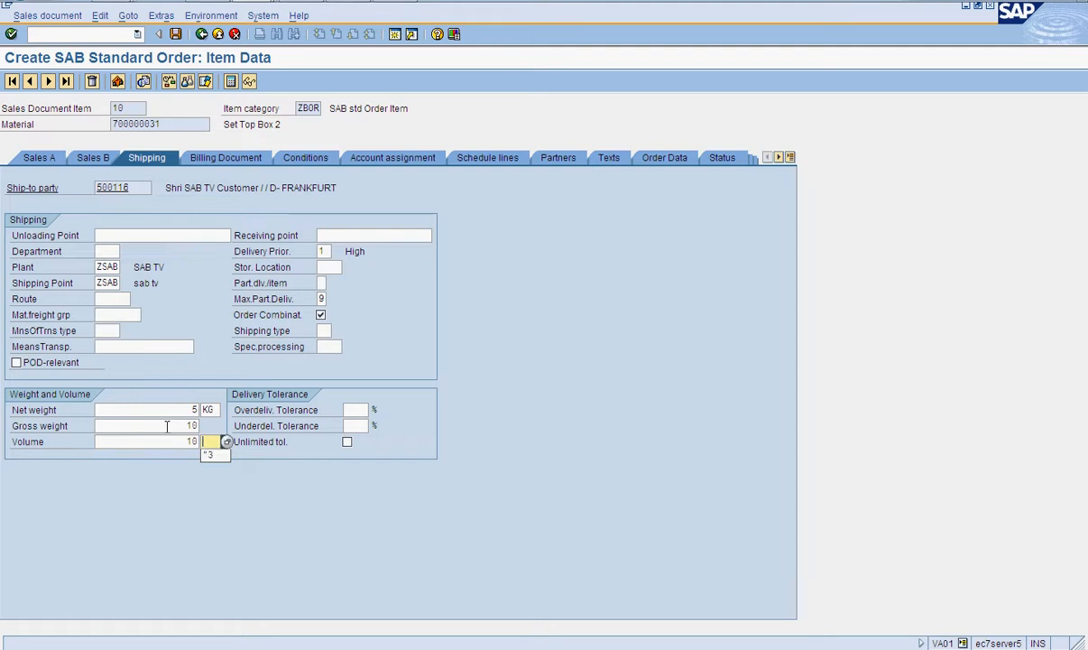
type("\"3")
key("Return")
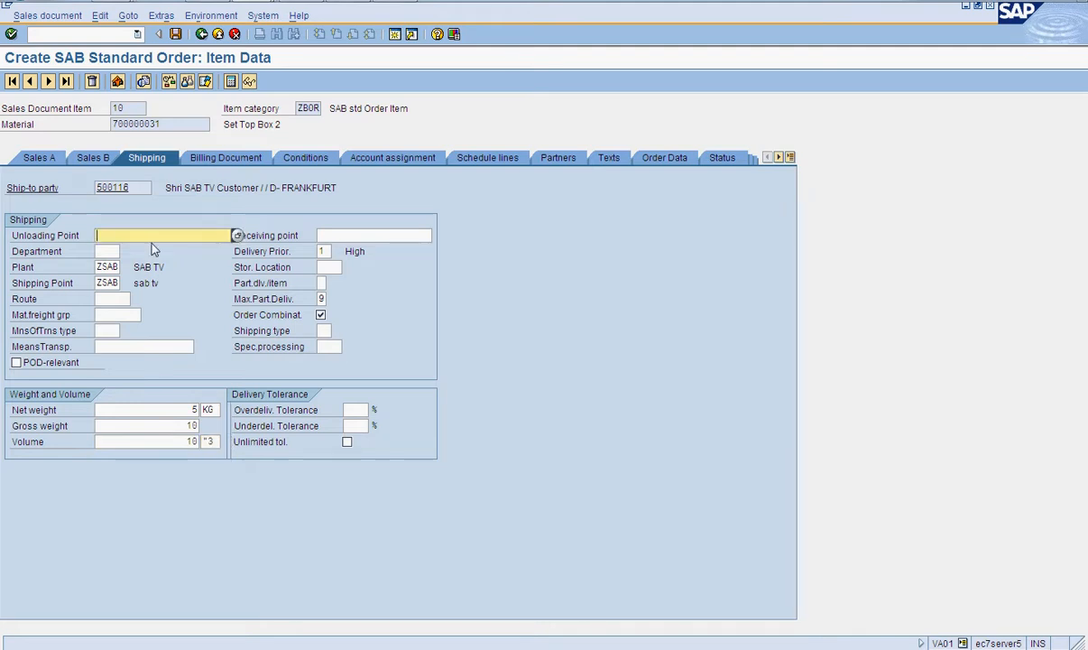
left_click(201, 33)
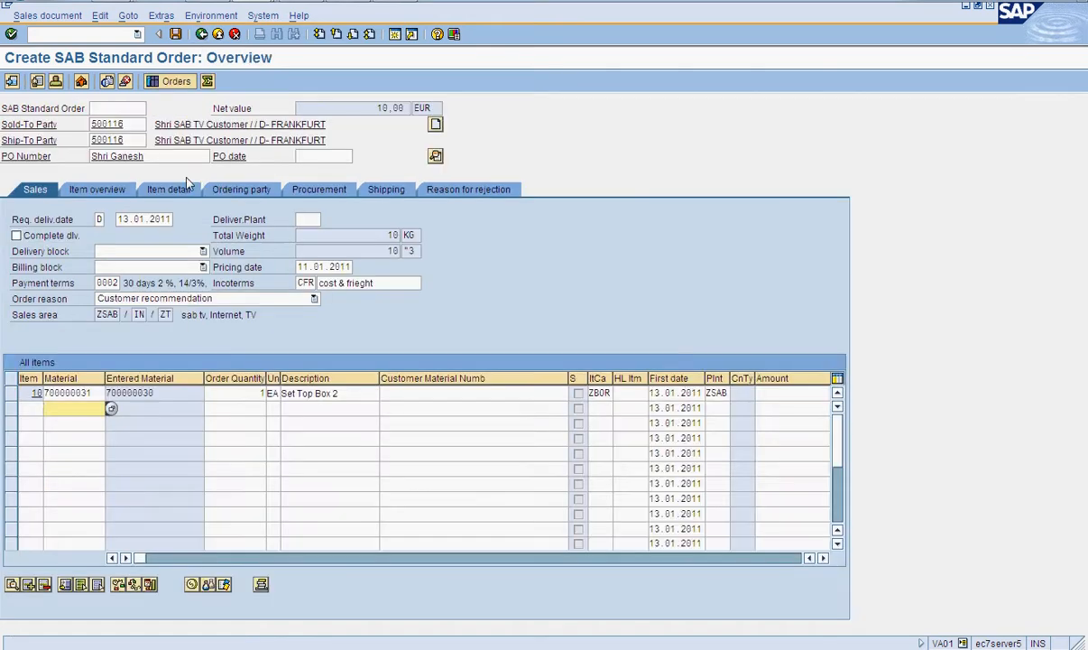
Recheck the order's incompletion log and review item 10's pricing conditions, including the SAB Base Price and Base Discount
left_click(99, 16)
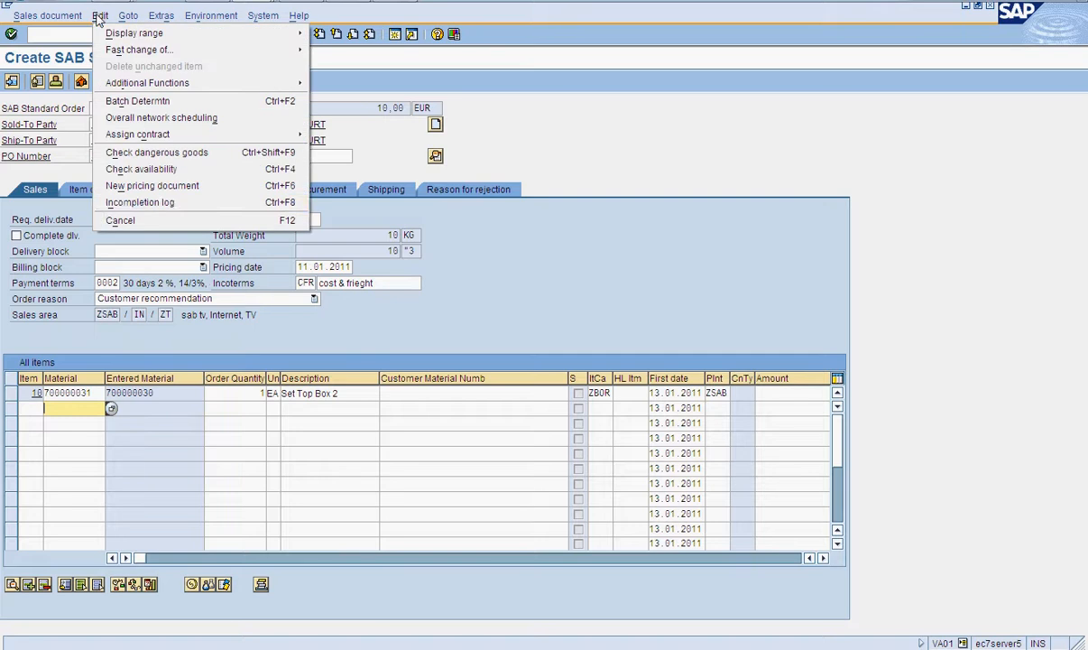
left_click(135, 202)
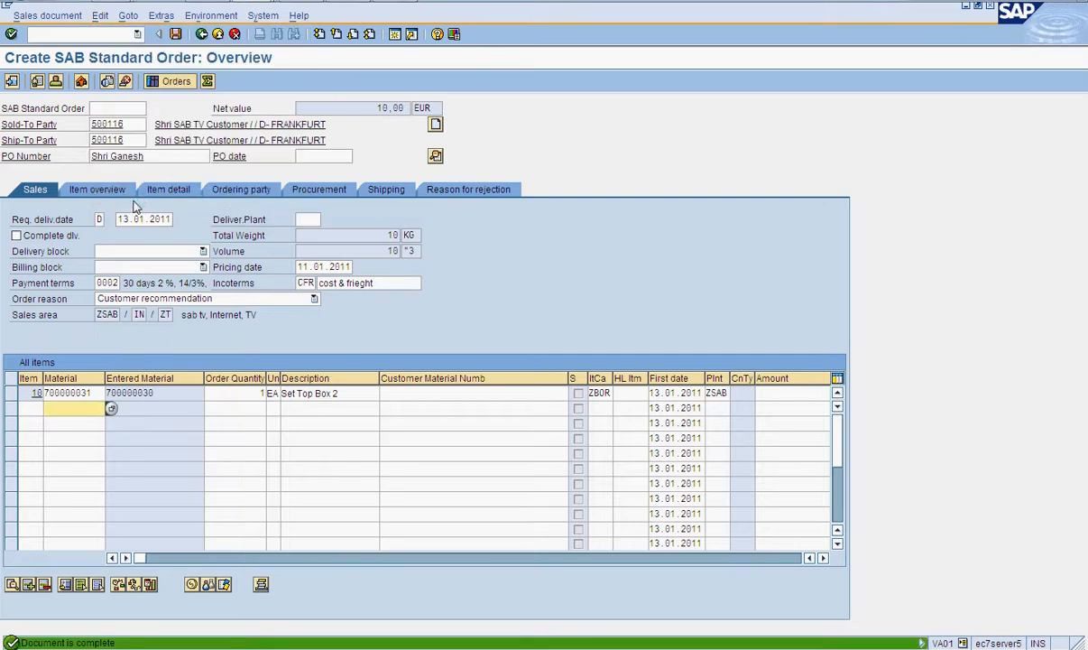
left_click(87, 392)
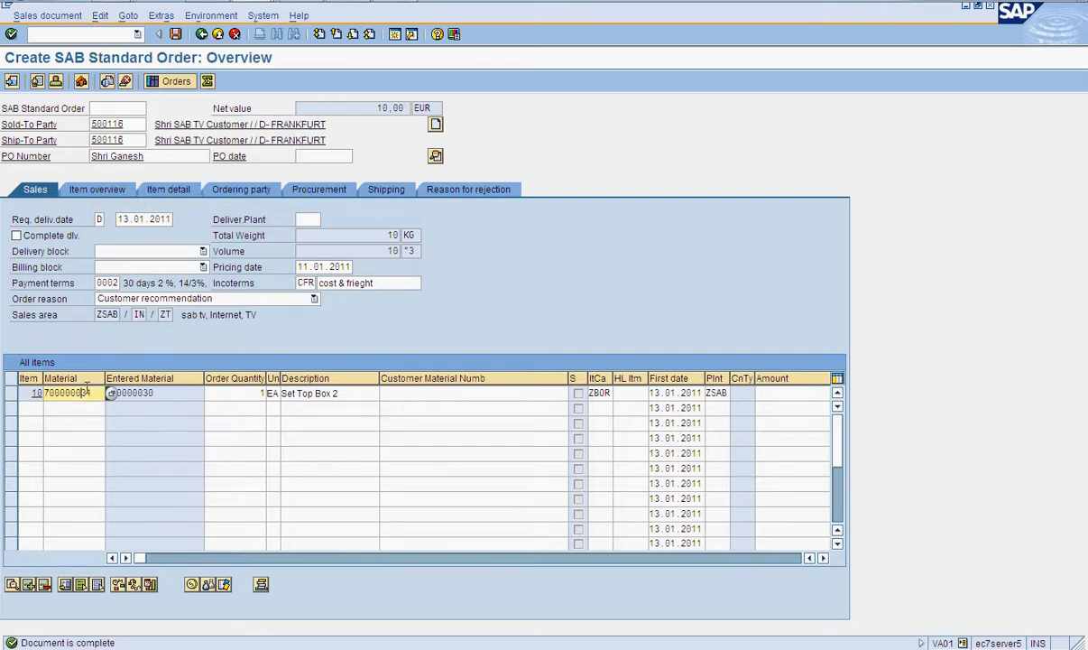
left_click(191, 585)
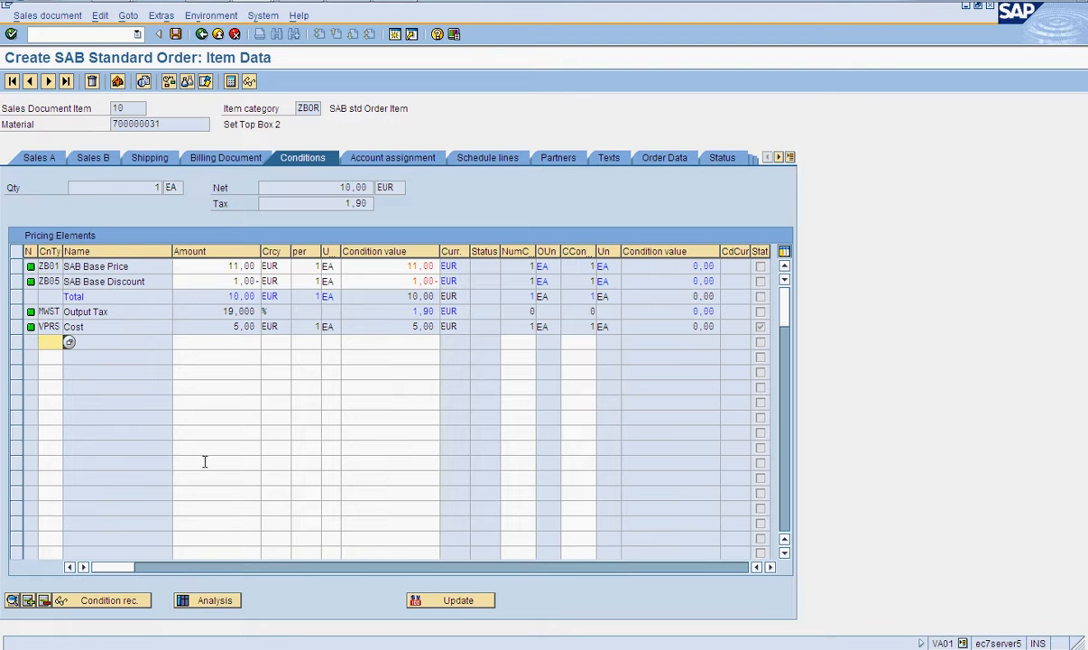
left_click(216, 267)
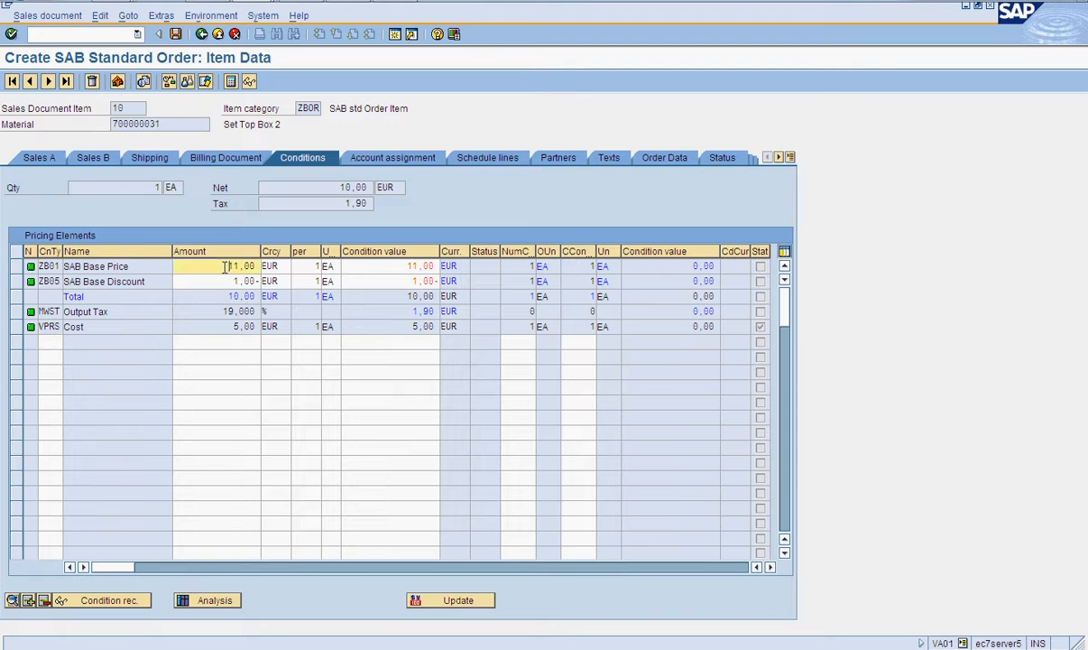
left_click(155, 282)
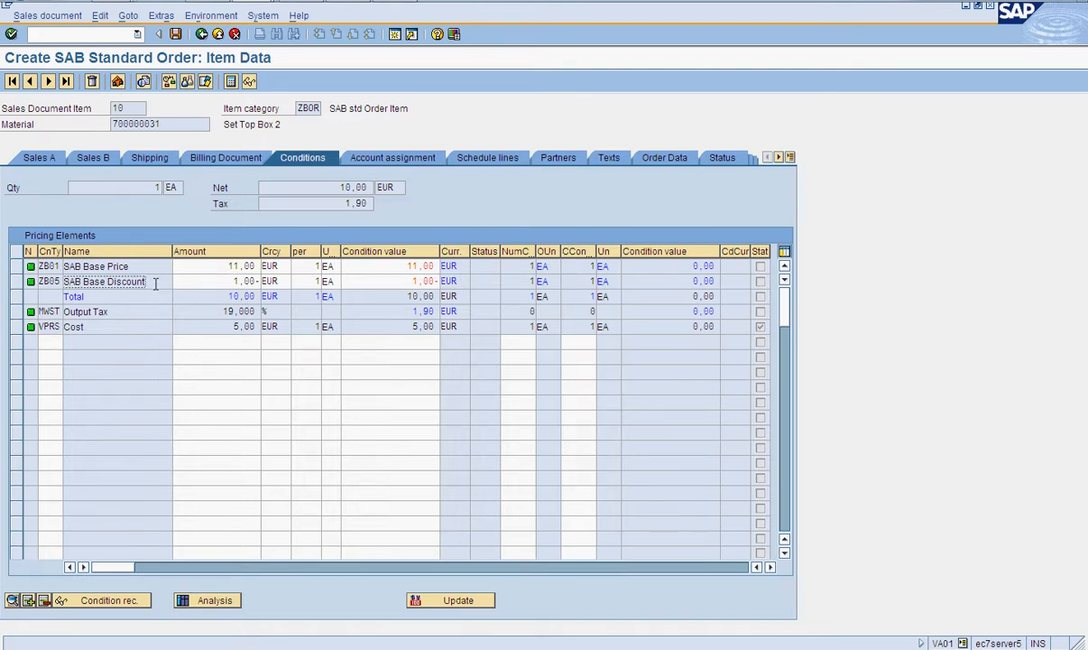
Add manual price condition ZB03 with an amount of 15 EUR to item 10 and view the pricing analysis
left_click(50, 341)
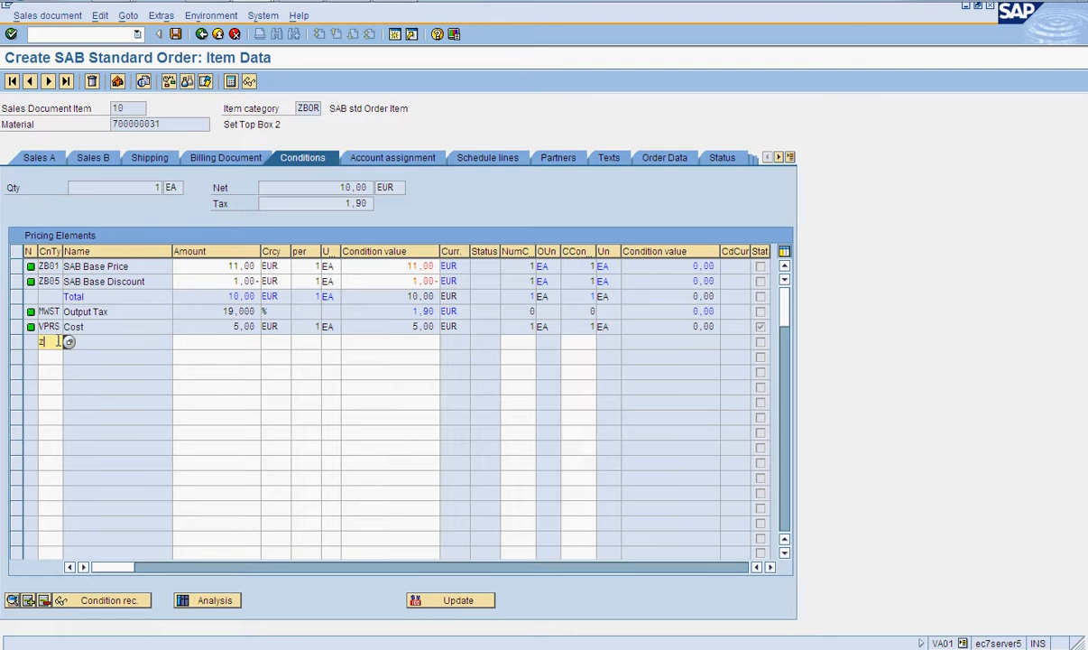
type("zb03")
key("Return")
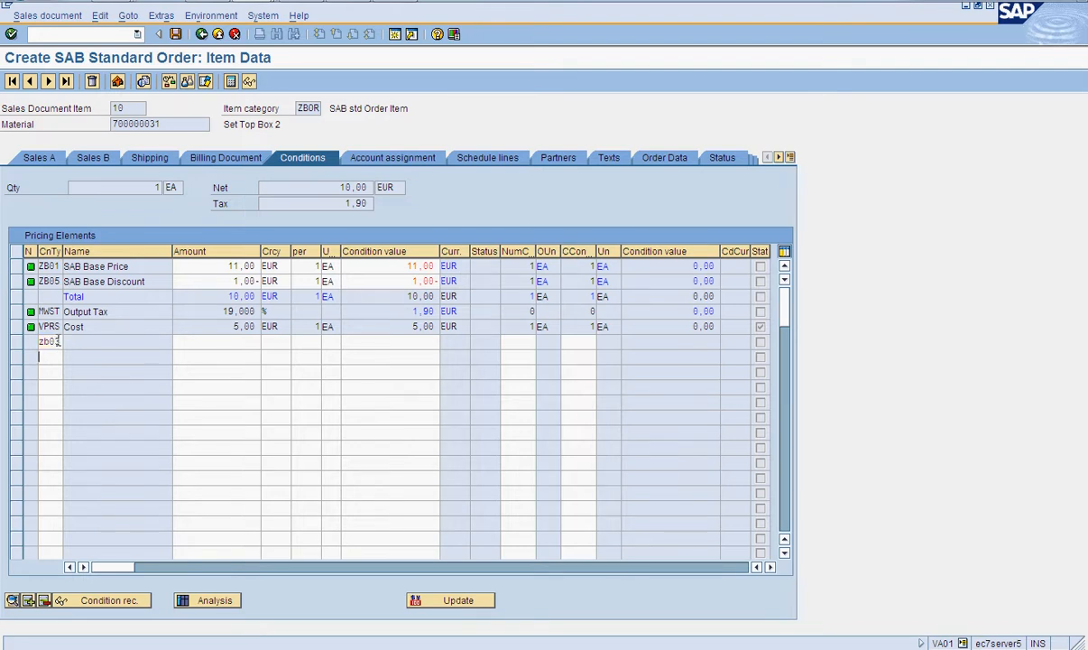
left_click(207, 279)
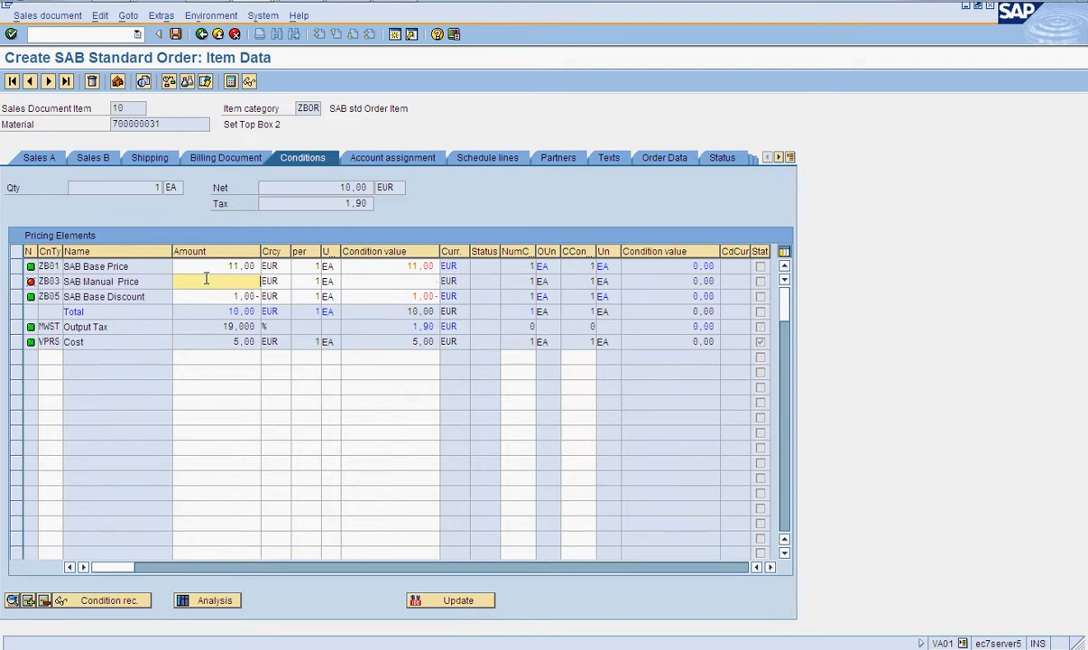
key("Return")
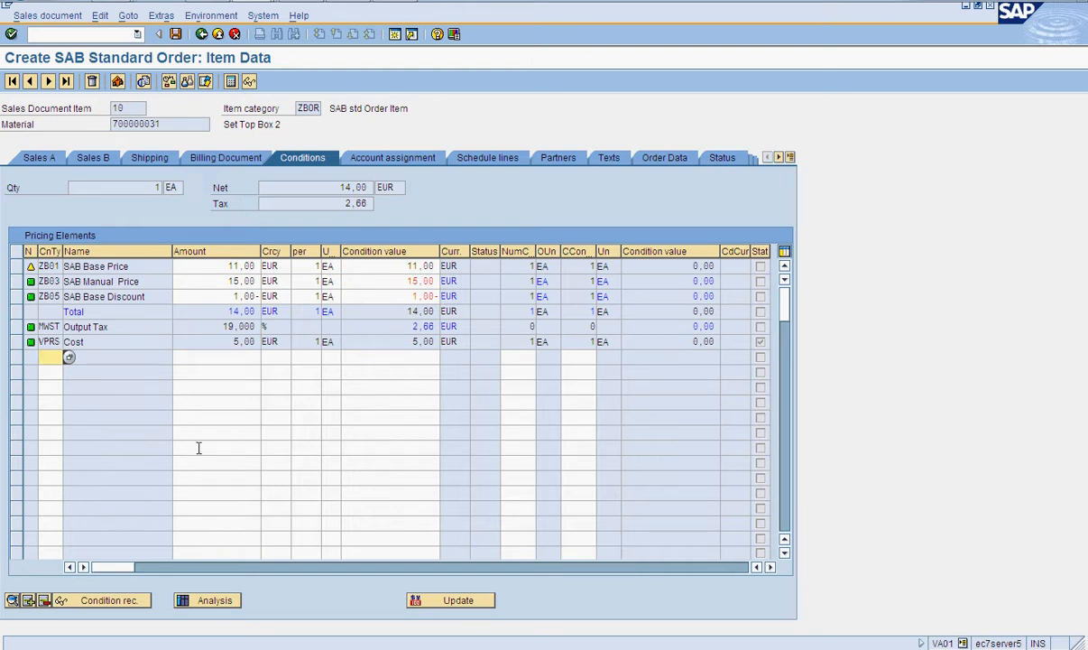
left_click(200, 601)
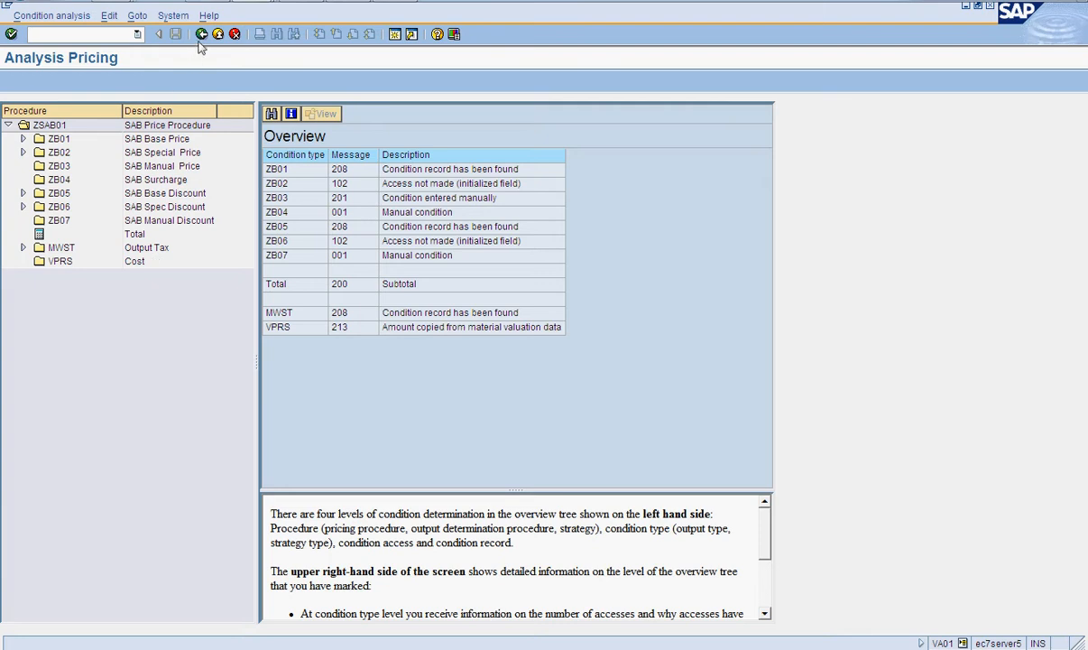
left_click(200, 36)
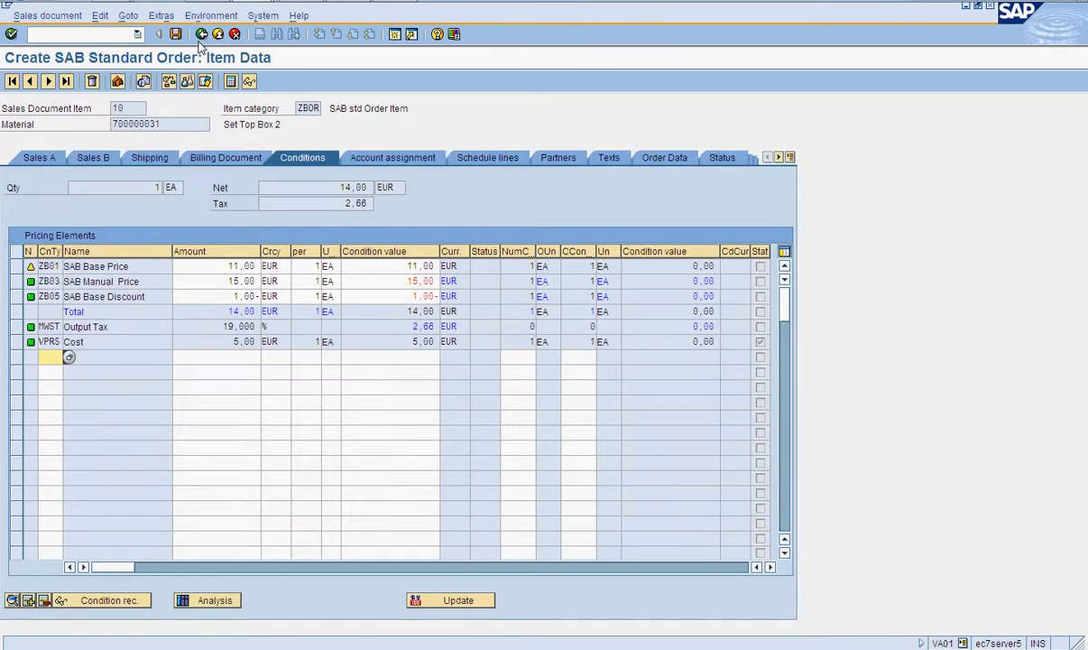
Return from item 10's conditions to the order overview and save the SAB standard order
left_click(201, 40)
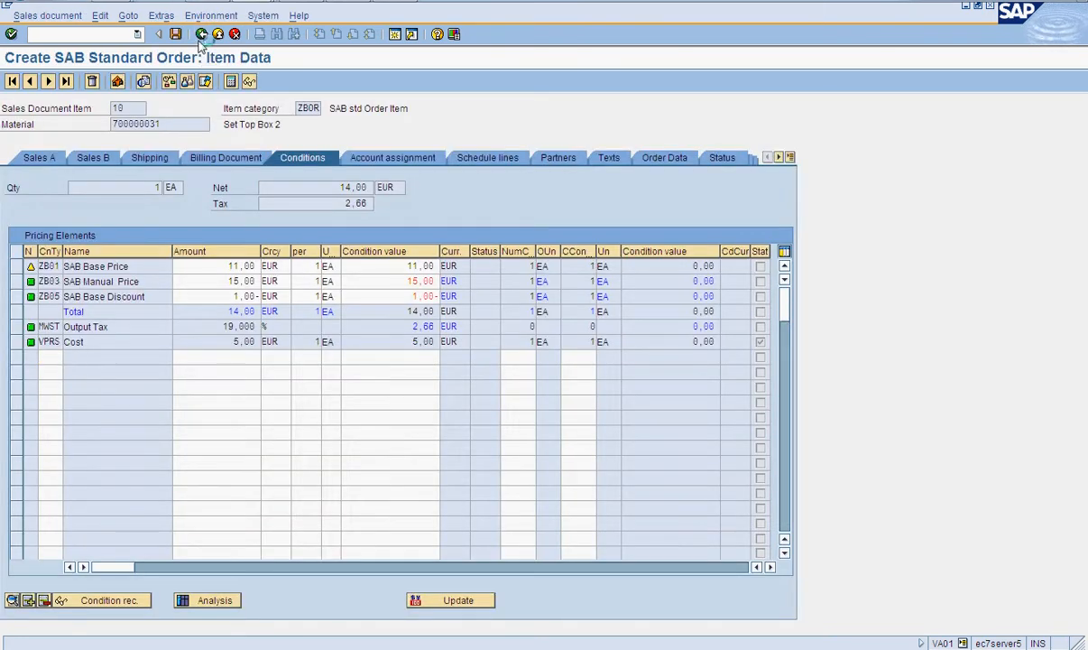
left_click(175, 35)
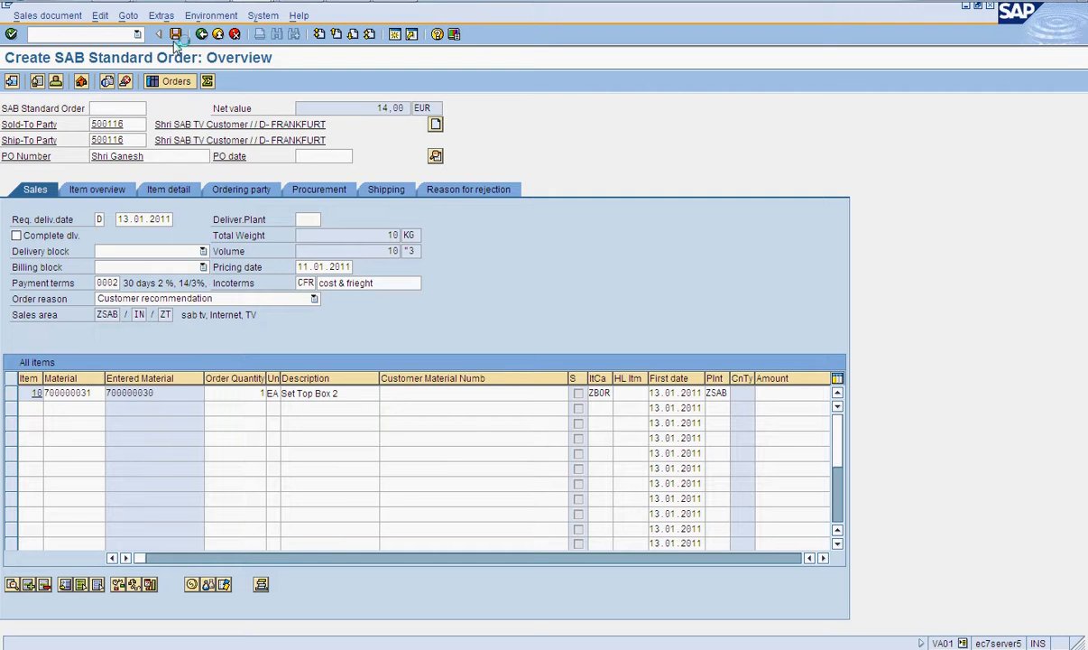
left_click(175, 35)
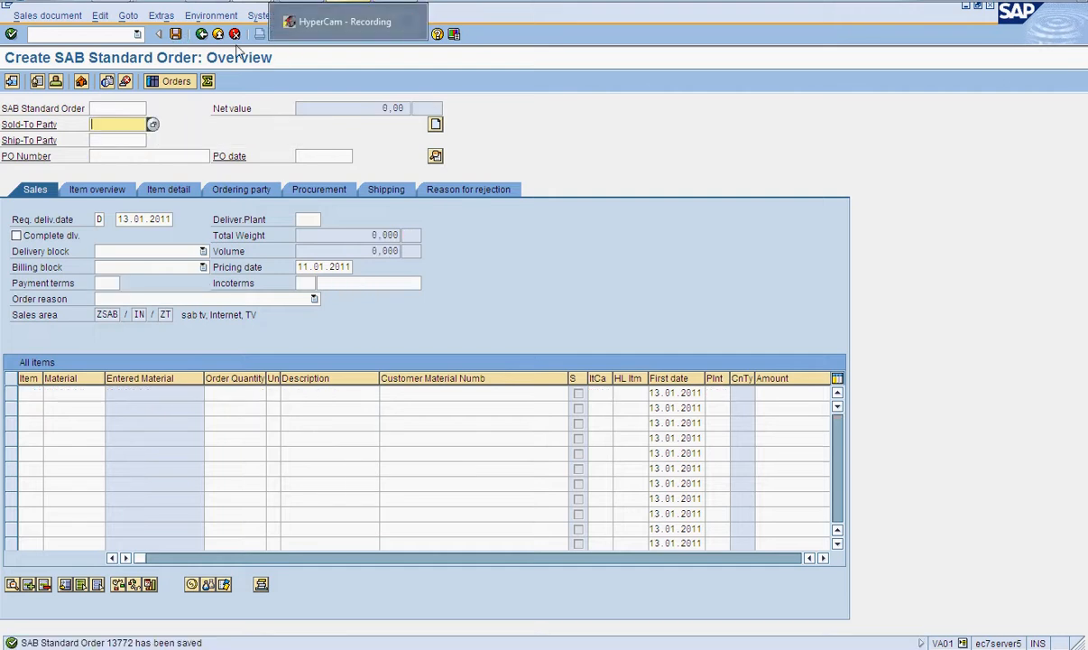
Switch to the initial screen for changing the saved sales order and try to print its output
left_click(47, 15)
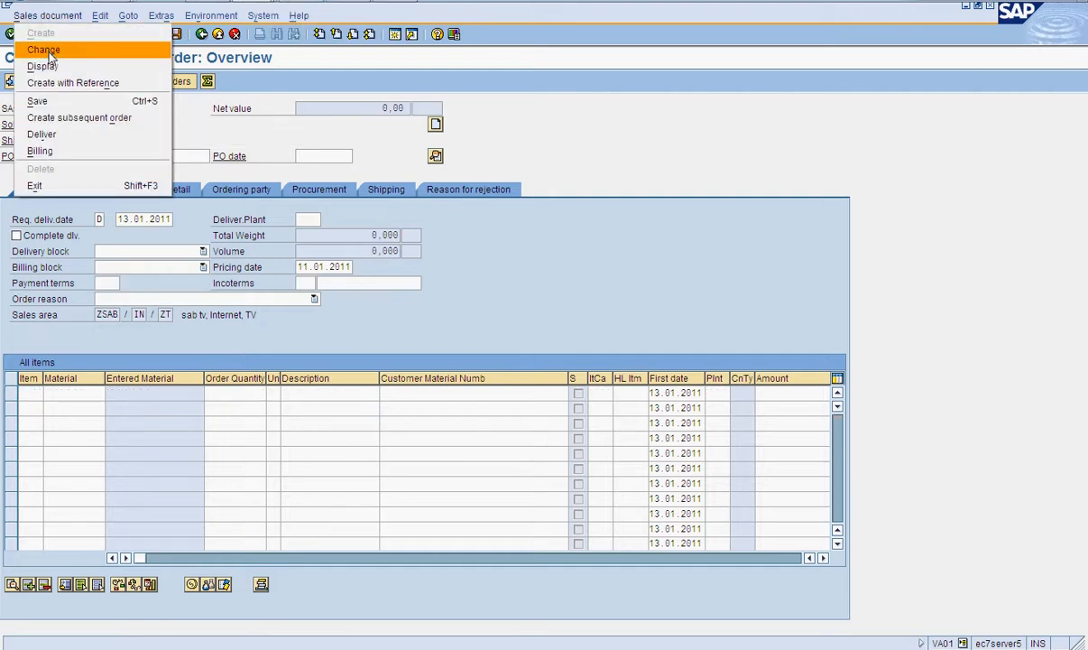
left_click(50, 55)
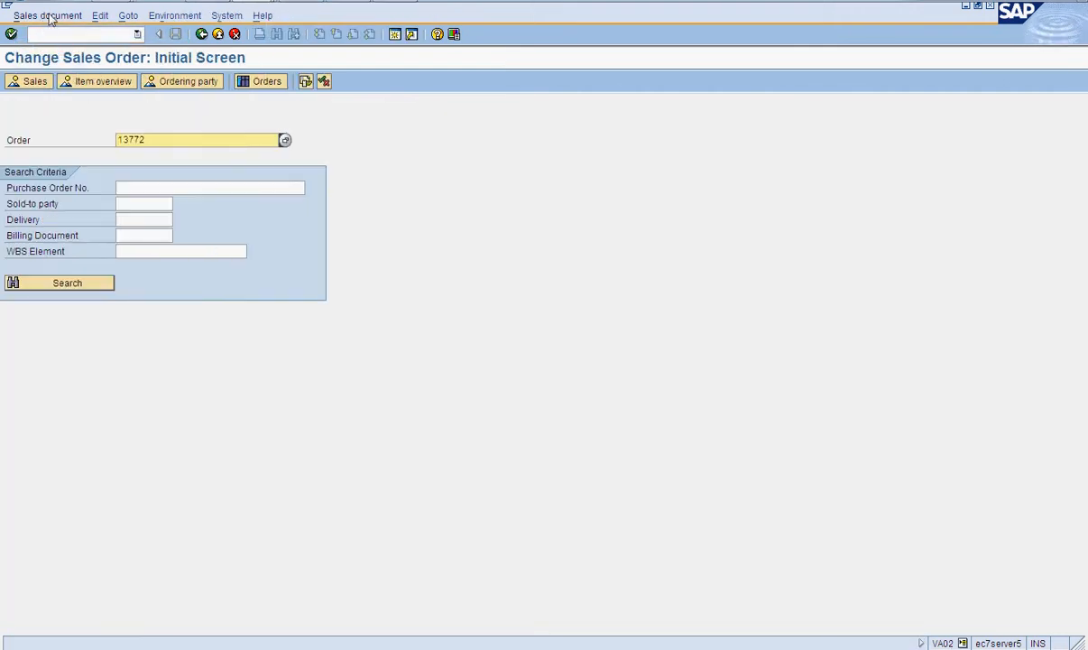
left_click(51, 20)
left_click(55, 98)
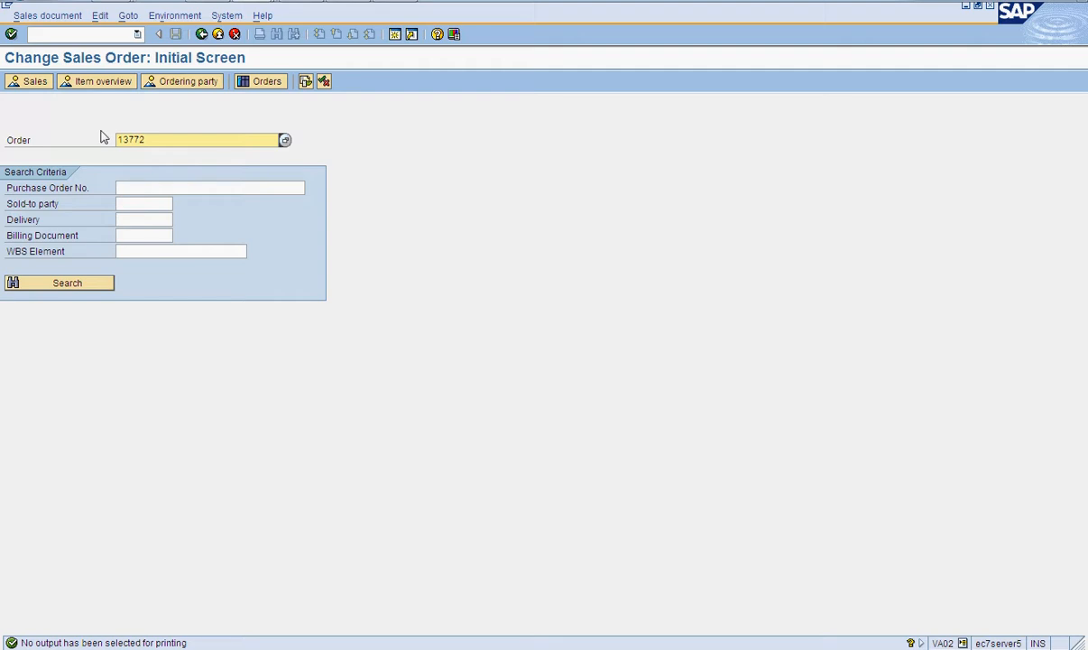
Open the saved sales order's header output for editing and add output type BA00
key("Return")
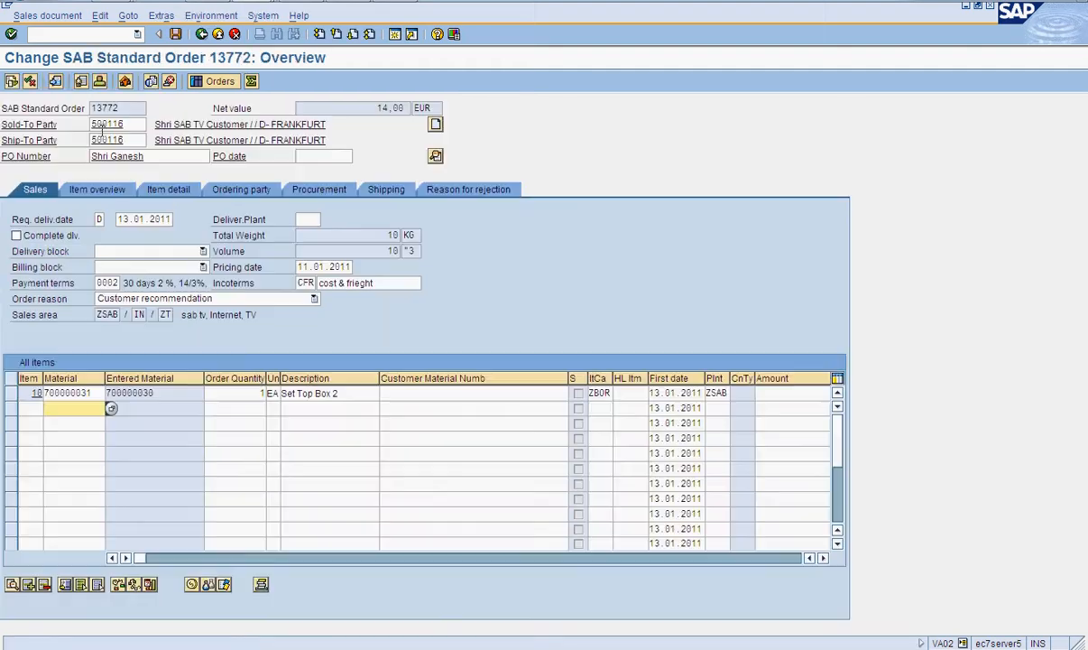
left_click(192, 17)
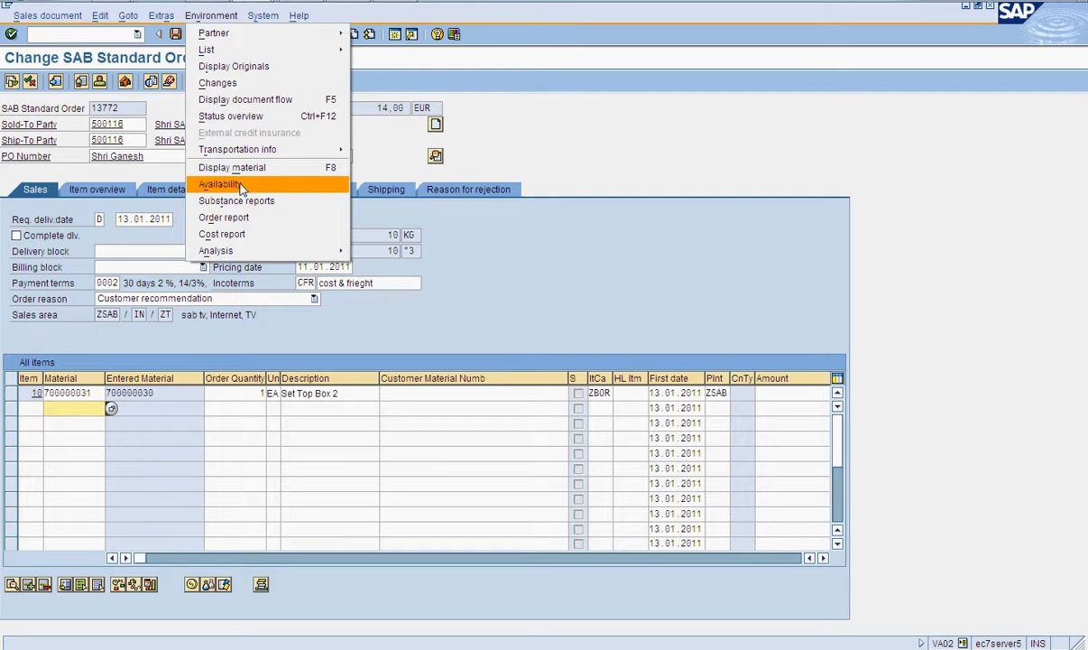
mouse_move(165, 20)
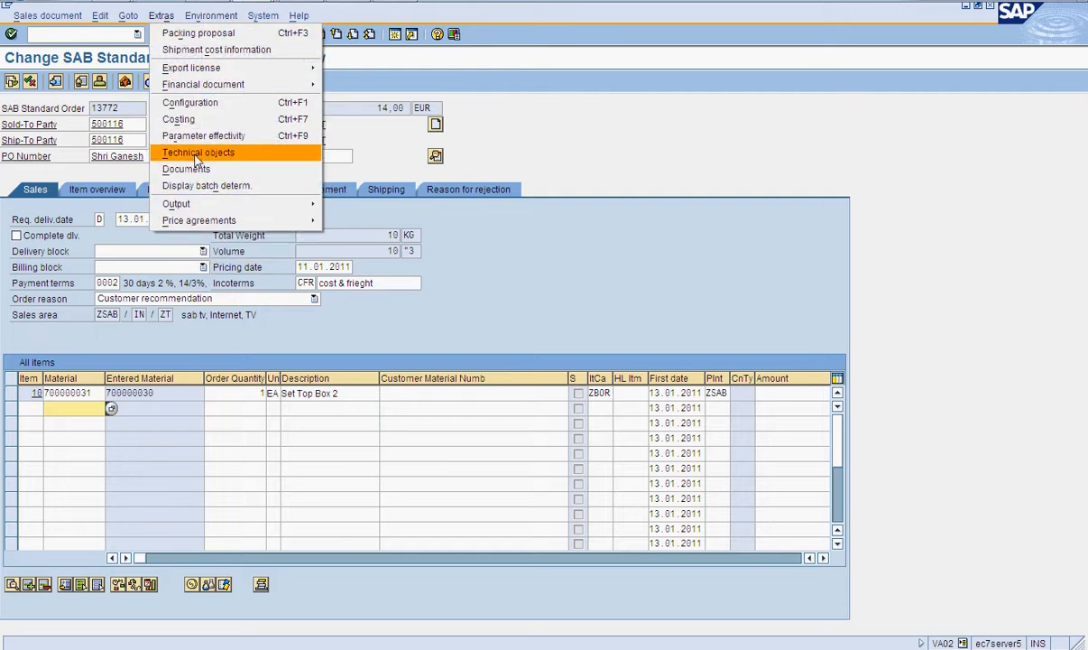
mouse_move(204, 203)
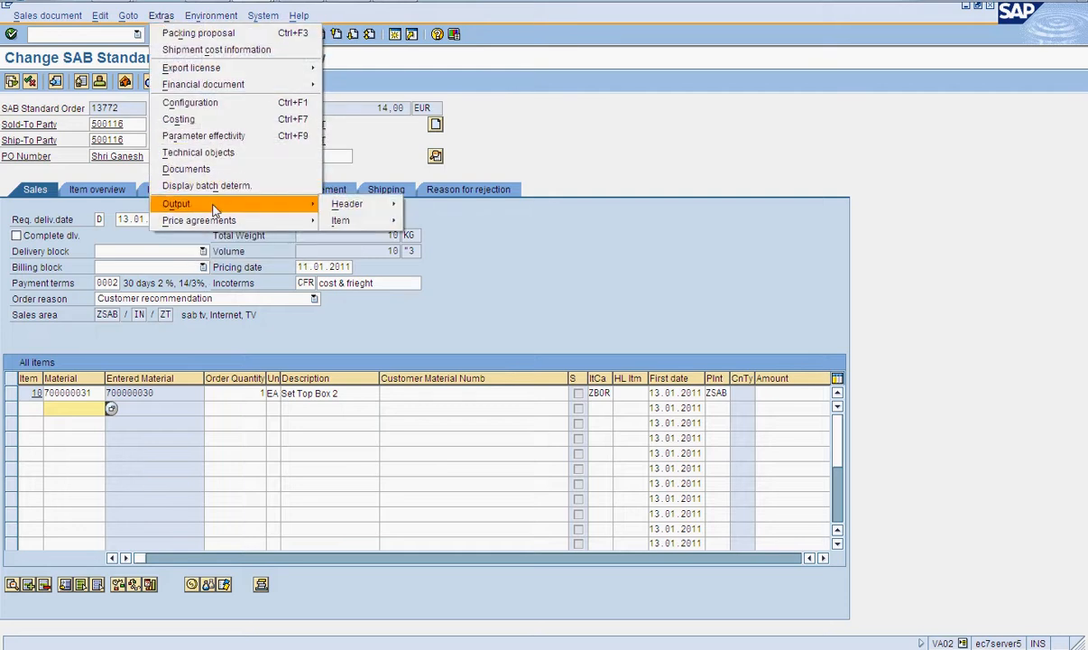
mouse_move(327, 204)
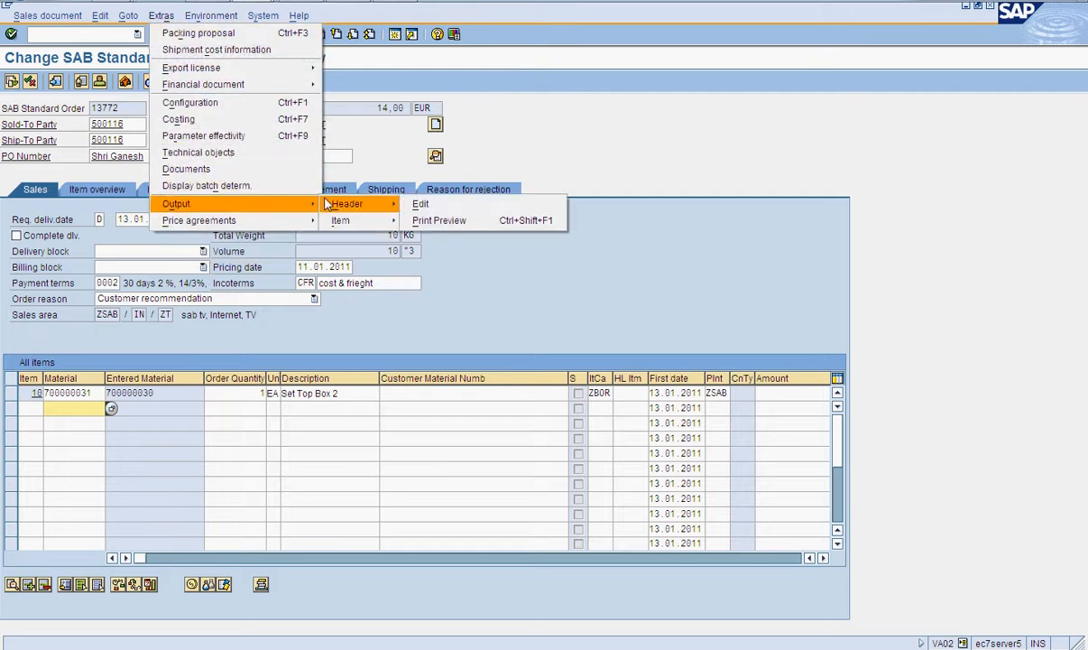
left_click(428, 207)
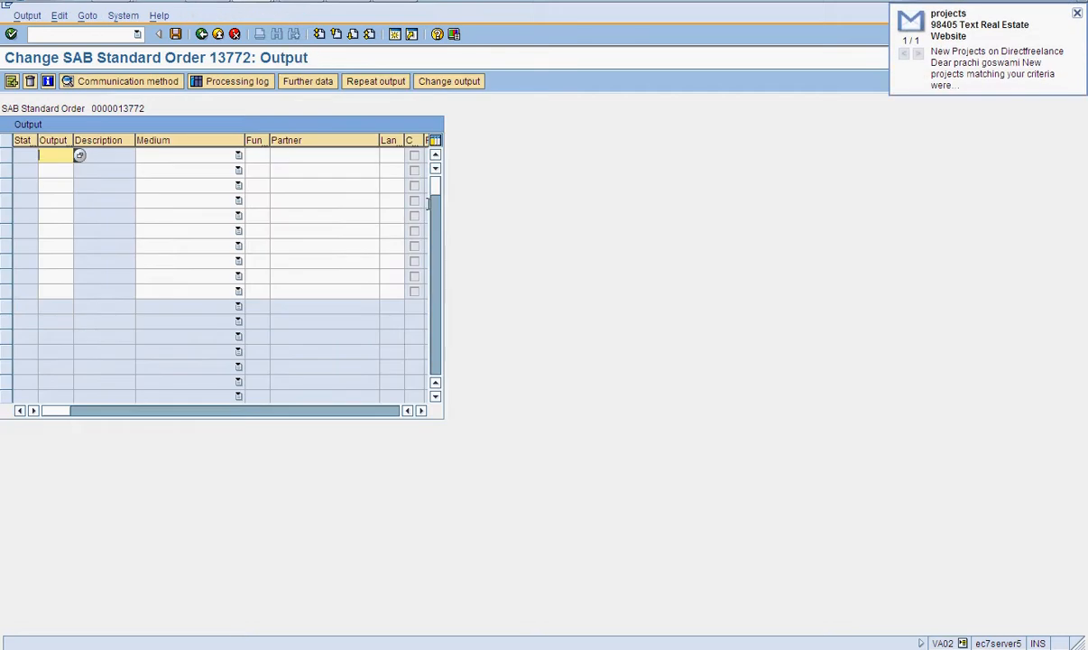
type("ba00")
key("Return")
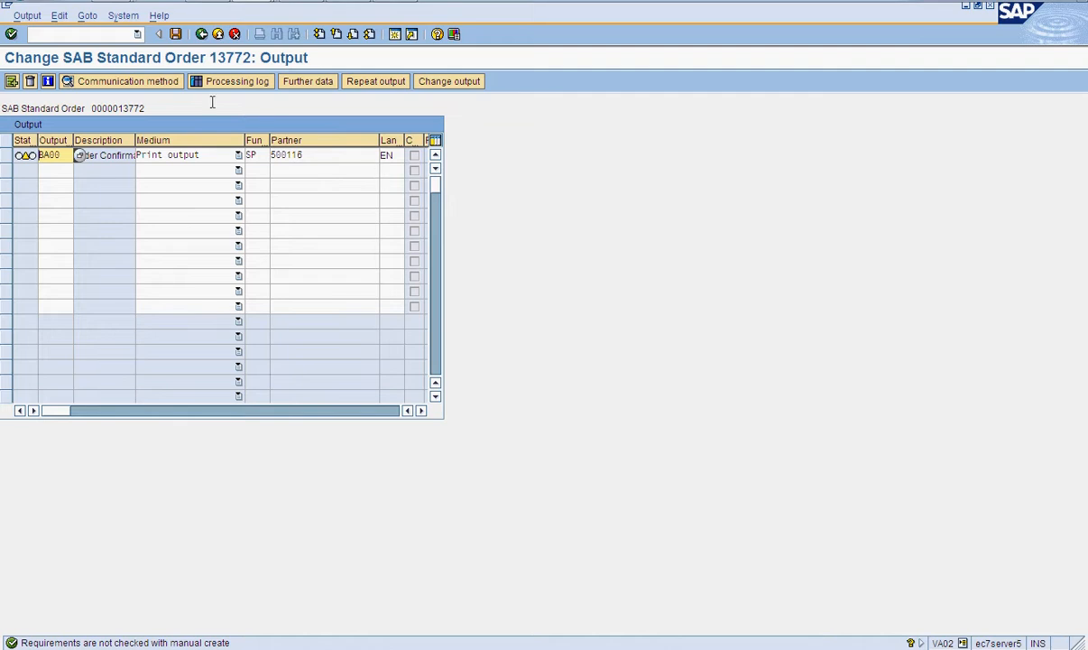
Set the BA00 output's logical destination to LP01 in its communication method and save the sales order
left_click(169, 84)
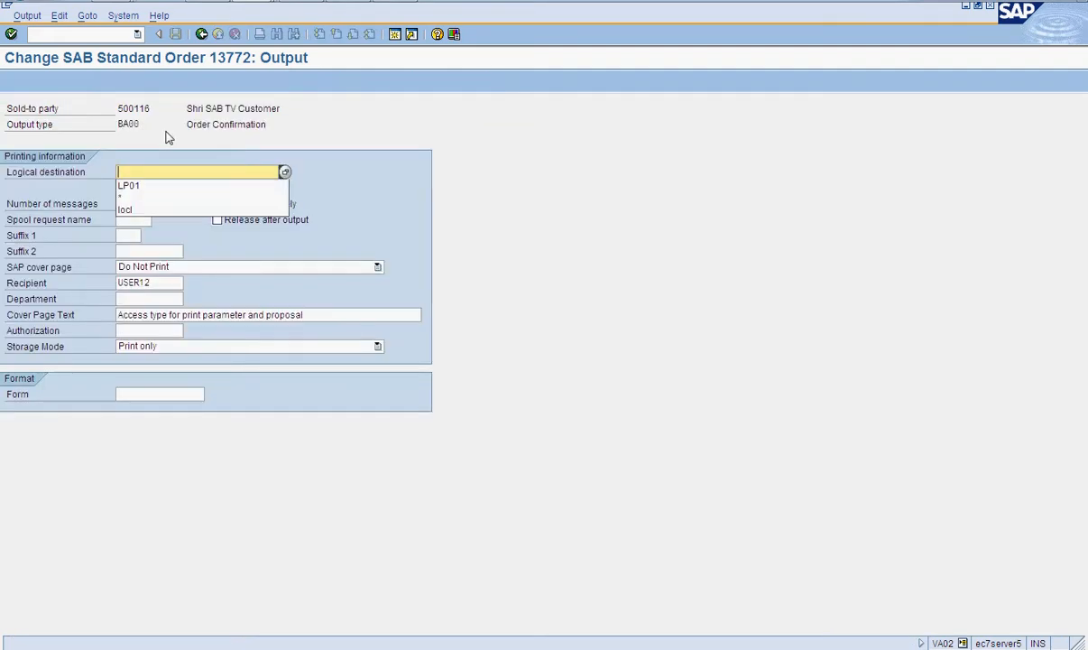
key("Down")
key("Return")
key("Return")
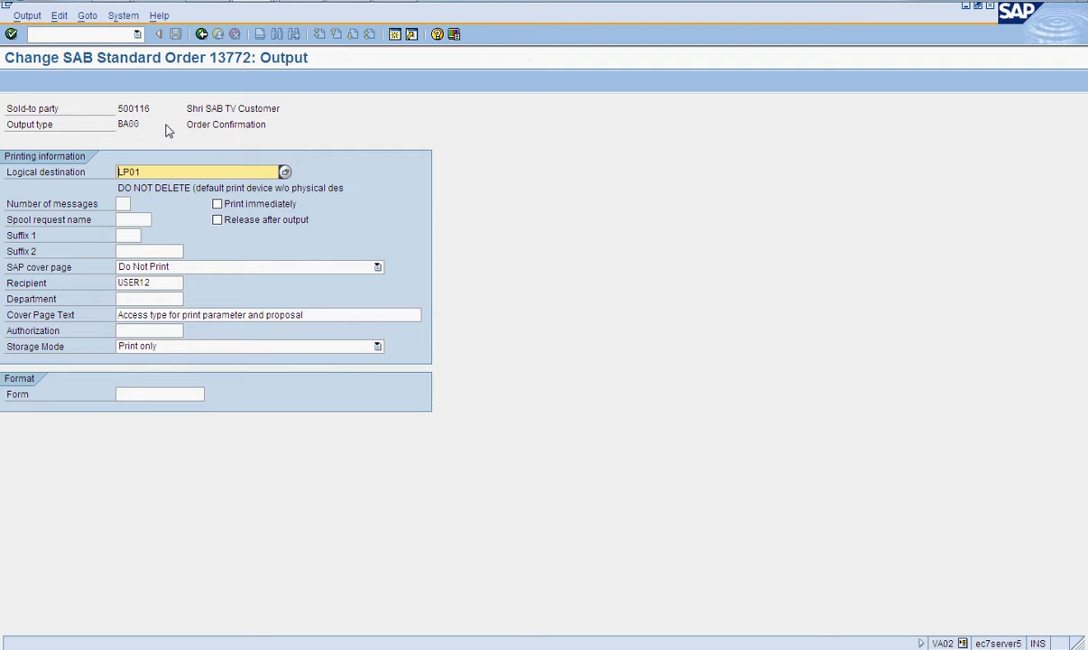
left_click(200, 34)
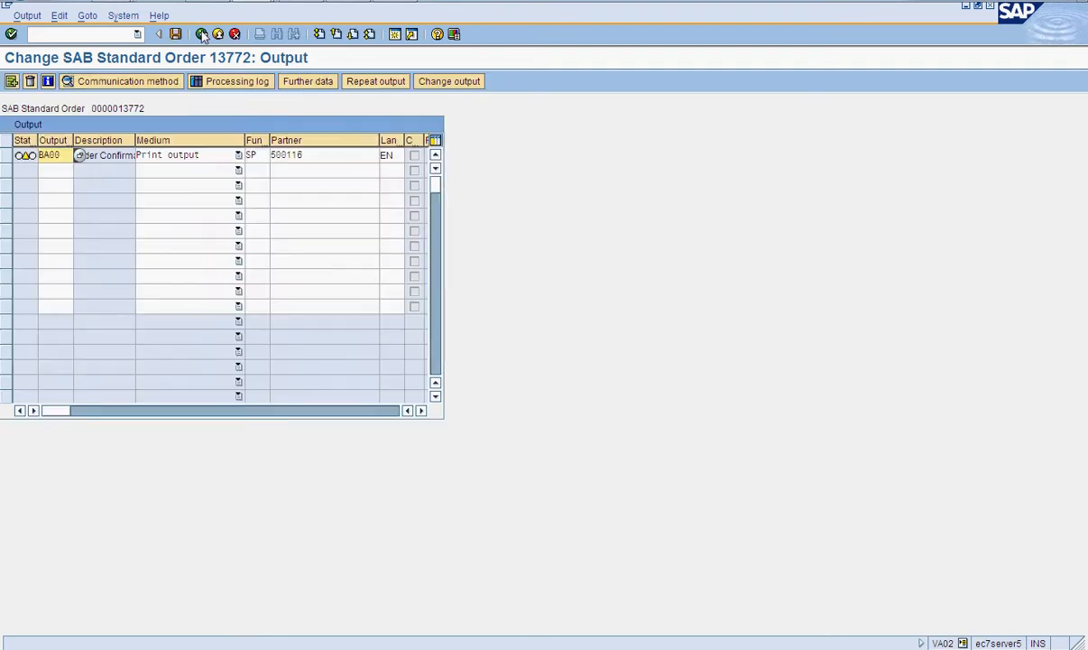
left_click(177, 36)
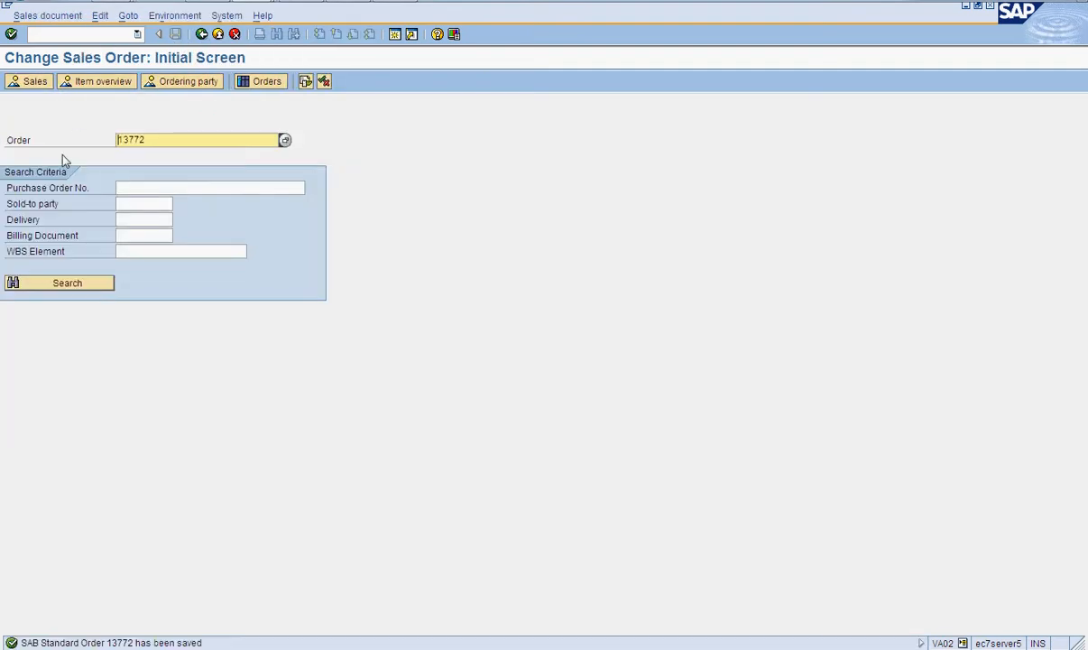
Issue the order's output as a print preview of the BA00 Order Confirmation, review the document and close it
left_click(47, 16)
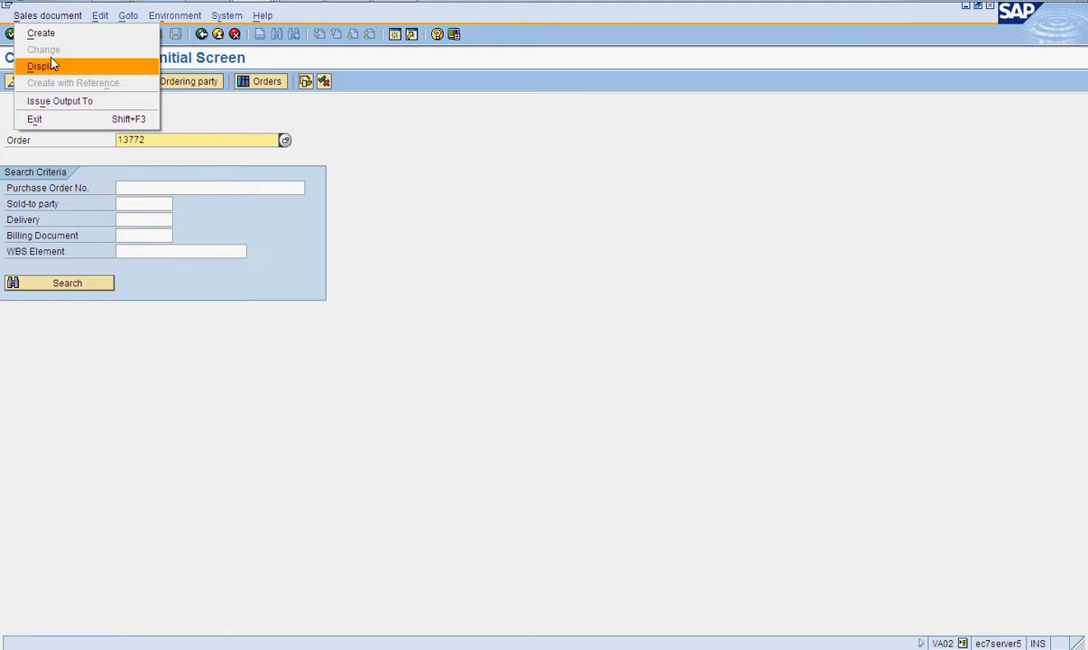
left_click(56, 101)
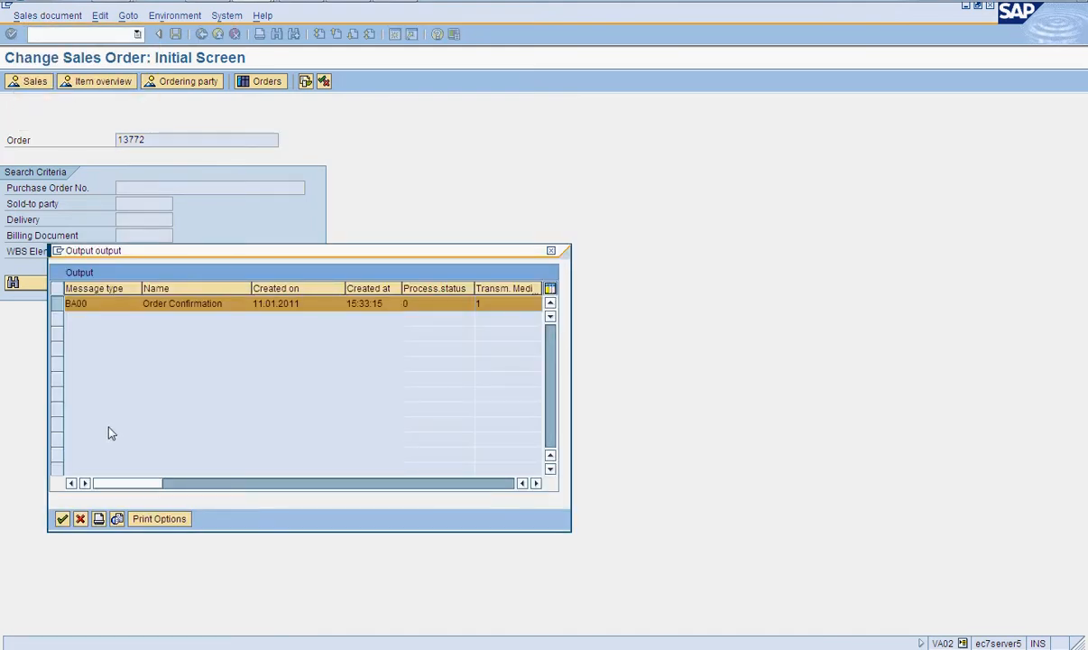
left_click(116, 522)
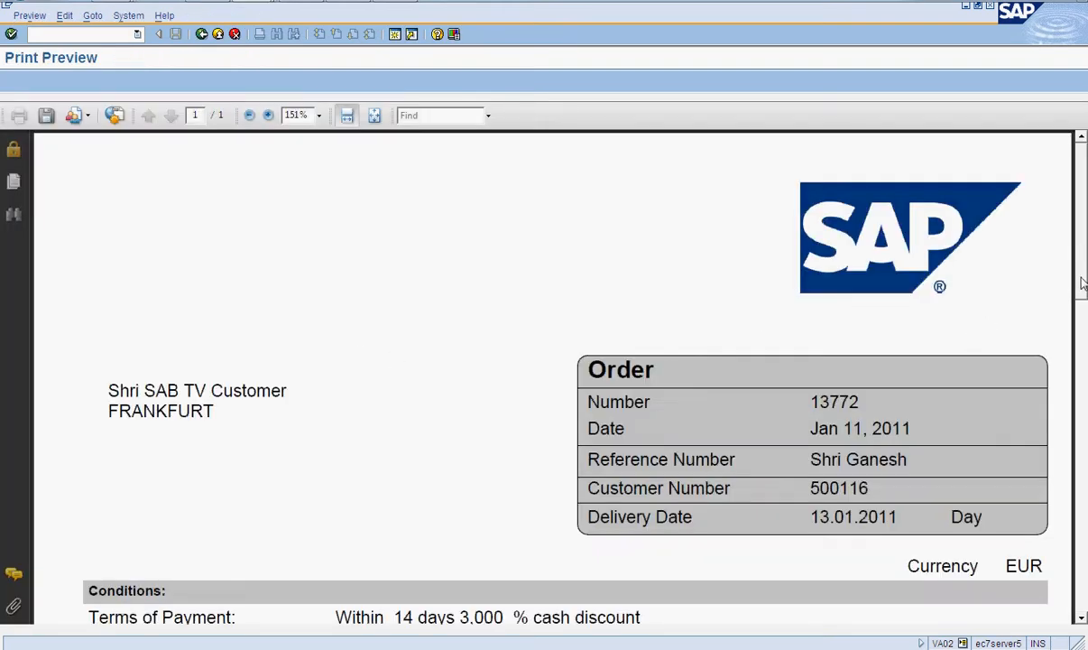
left_click_drag(1084, 252, 1086, 291)
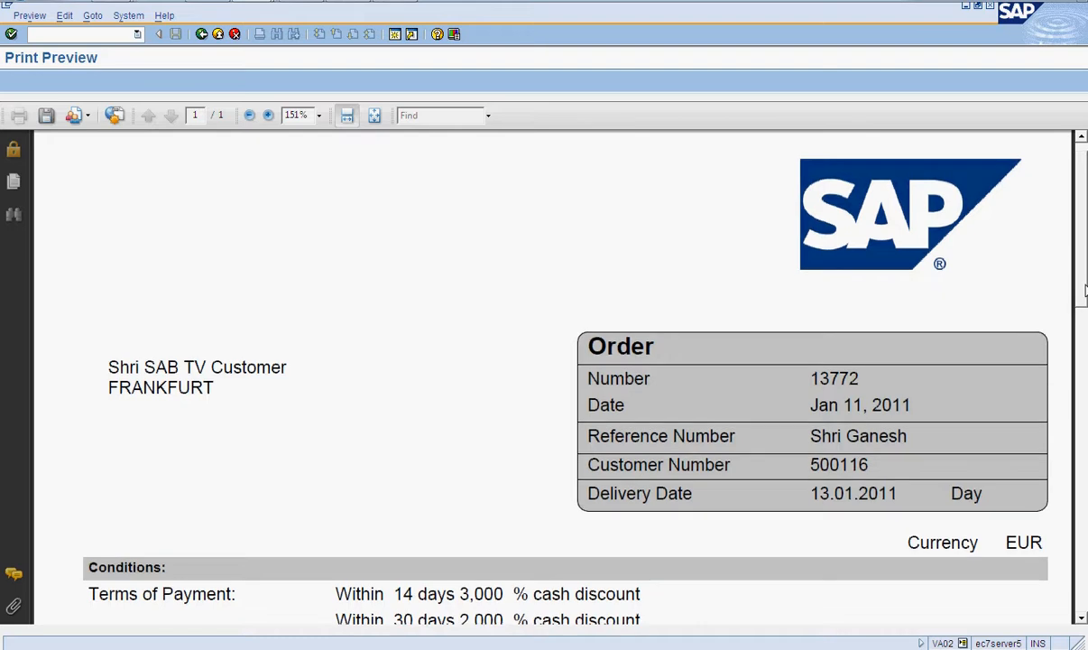
left_click_drag(1086, 291, 1085, 265)
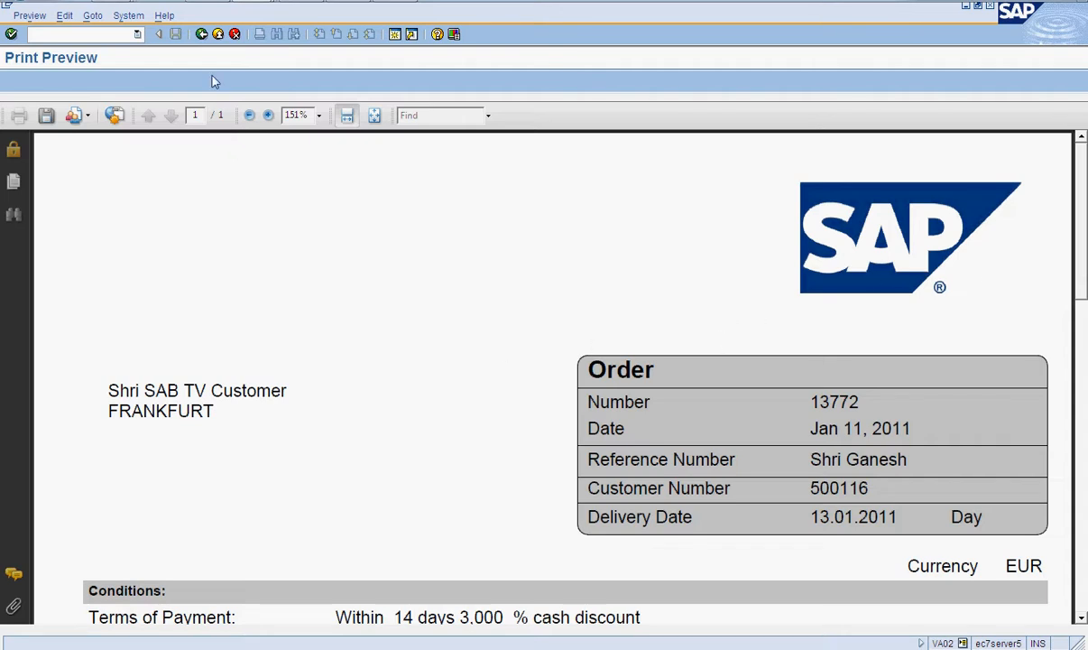
left_click(200, 40)
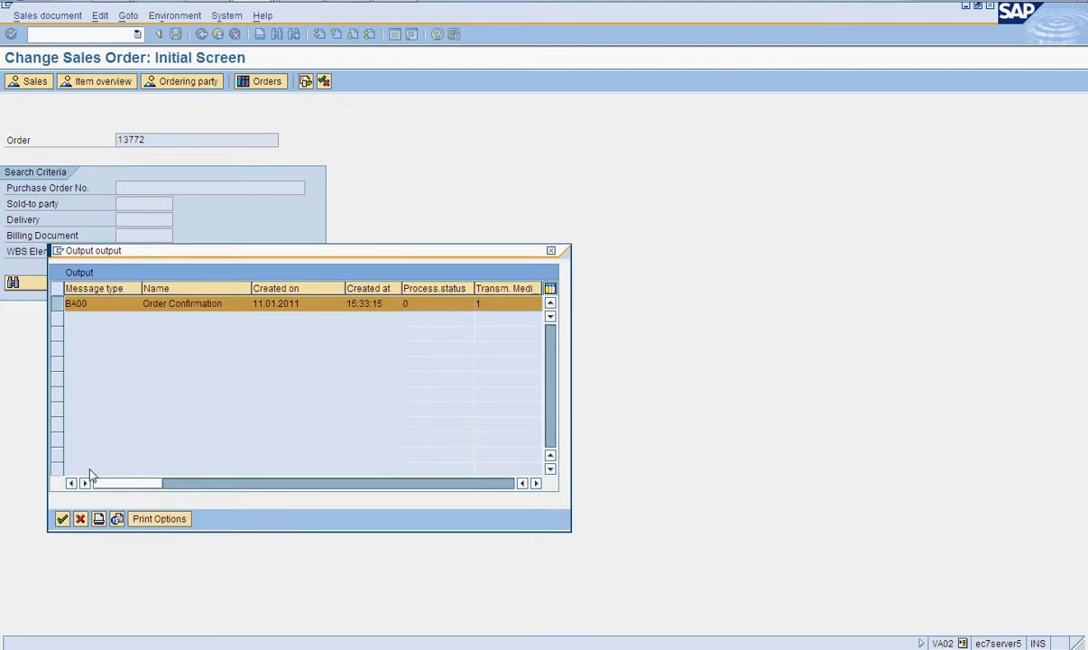
left_click(81, 520)
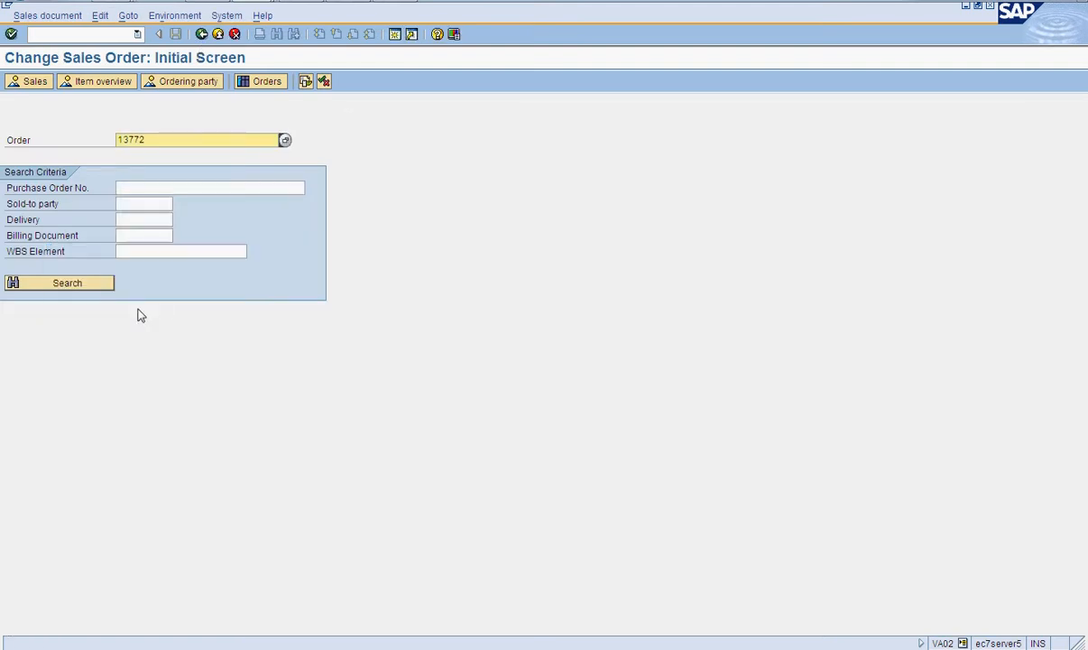
Reopen the sales order and try to create its delivery directly from the order overview
key("Return")
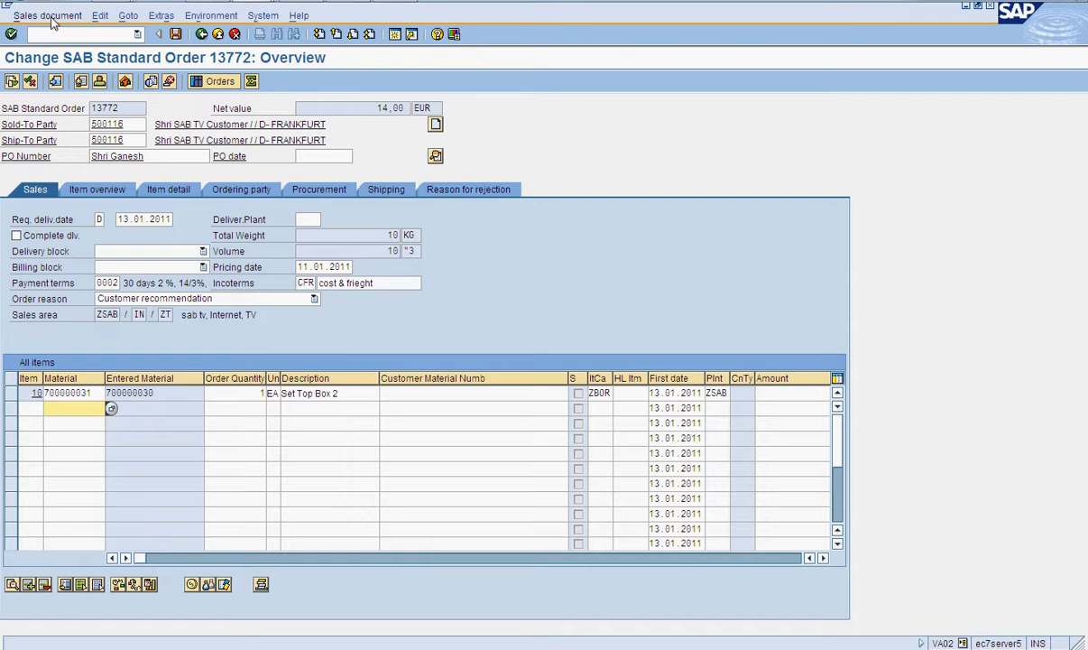
left_click(51, 16)
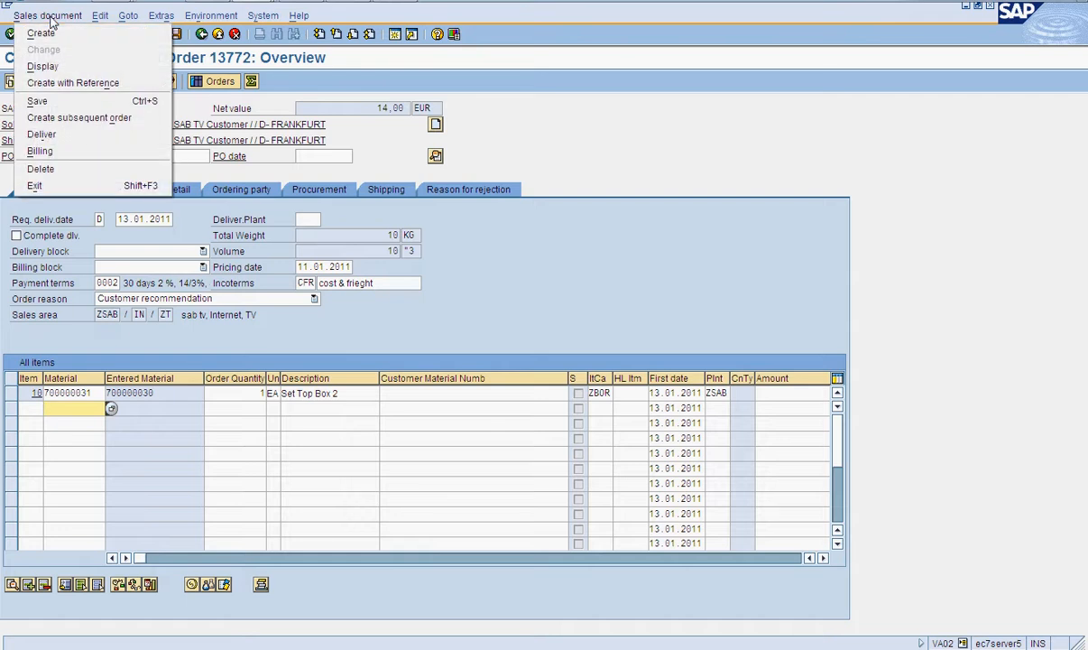
left_click(52, 136)
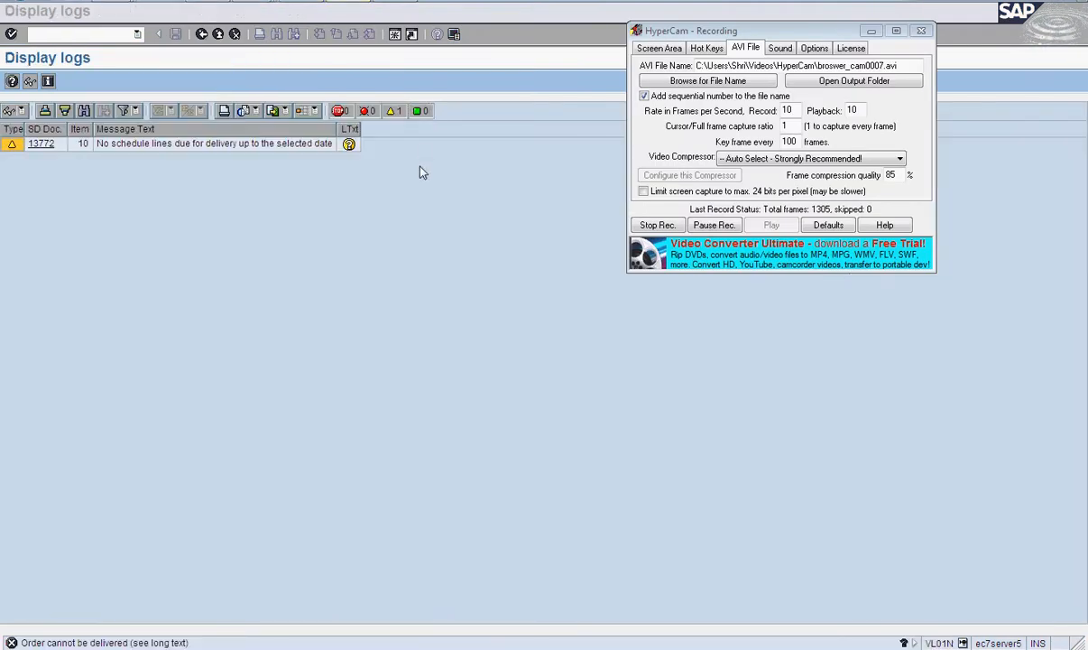
left_click(376, 192)
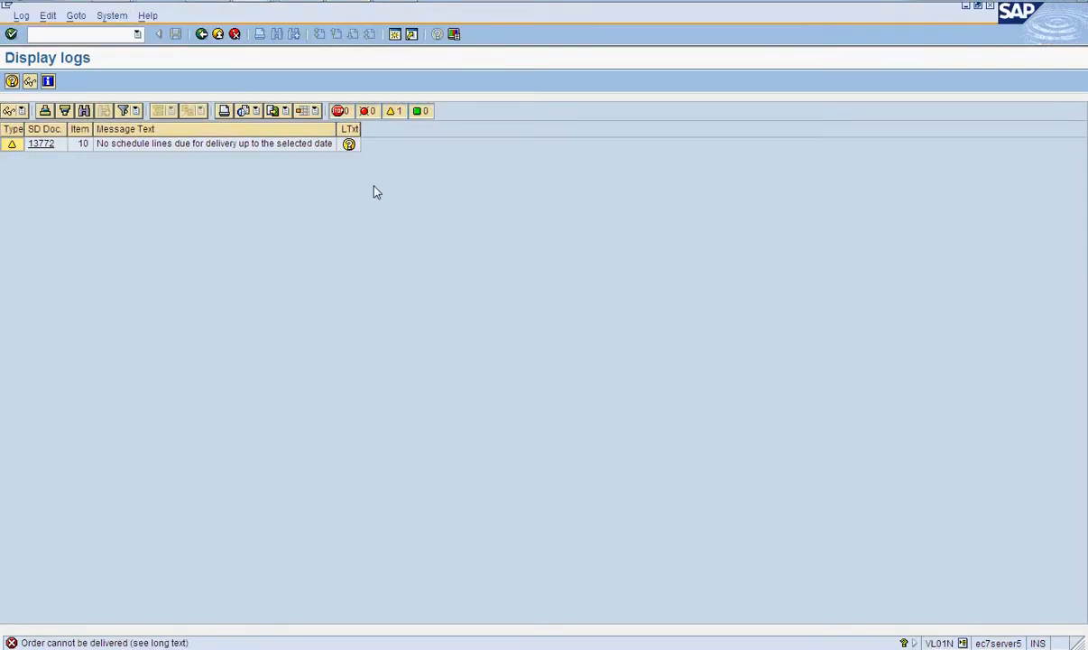
Restart outbound delivery creation with transaction /nvl01n, using selection date 13.01.2011 for the same order
left_click(103, 34)
type("/nvl01n")
key("Return")
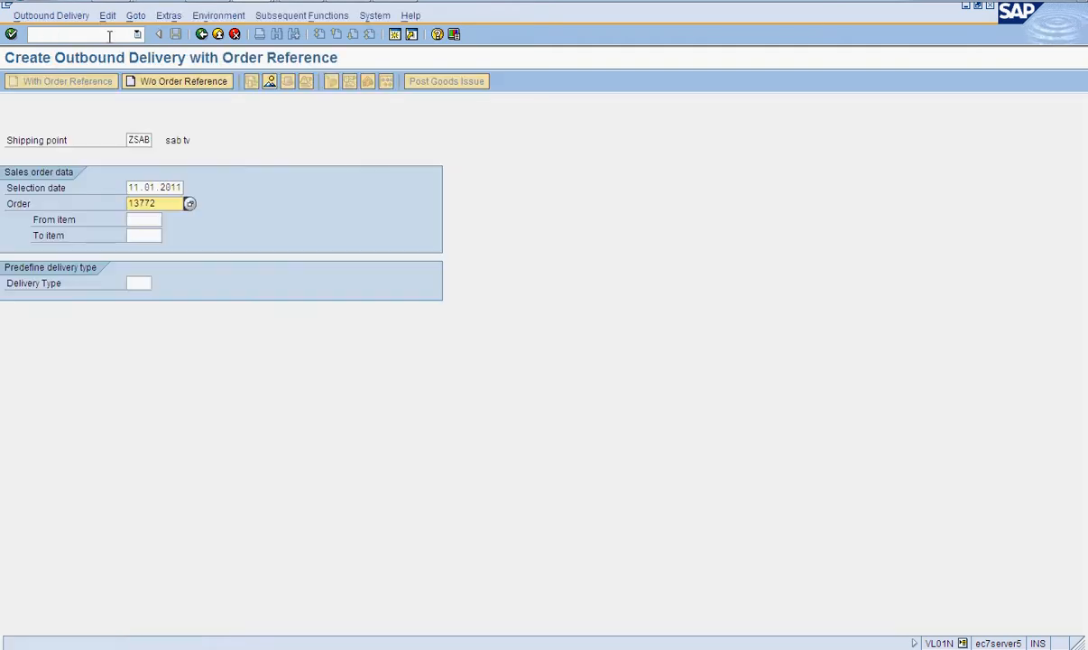
left_click(133, 188)
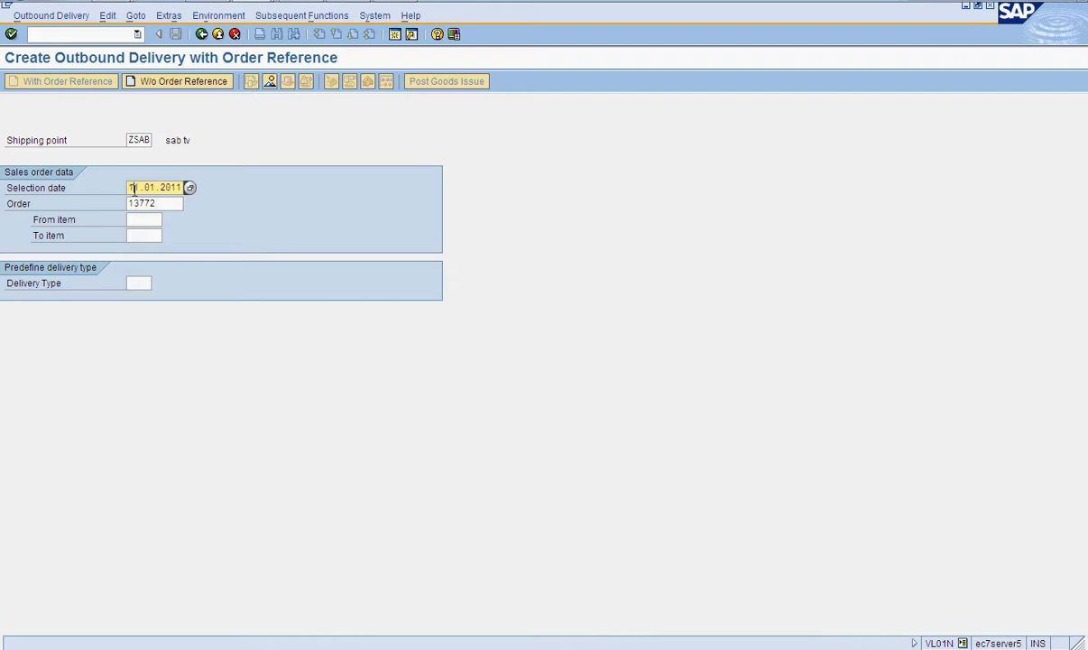
key("Delete")
type("8")
key("Return")
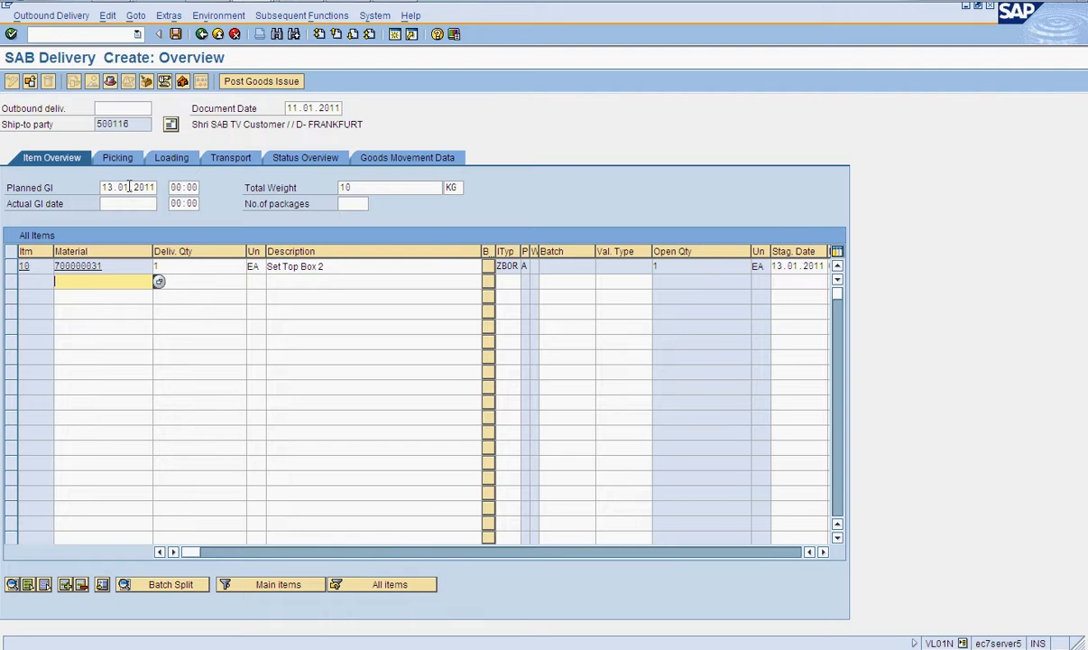
In the delivery's picking data, assign storage location ZSFG to item 10 and set its picked quantity to 1
left_click(116, 160)
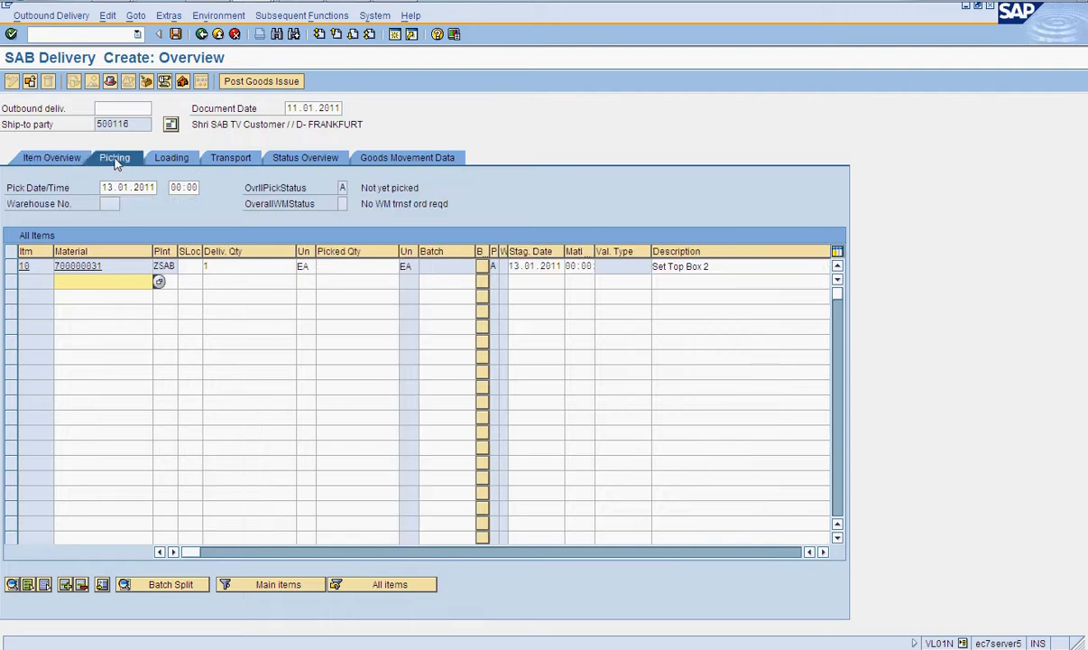
left_click(200, 266)
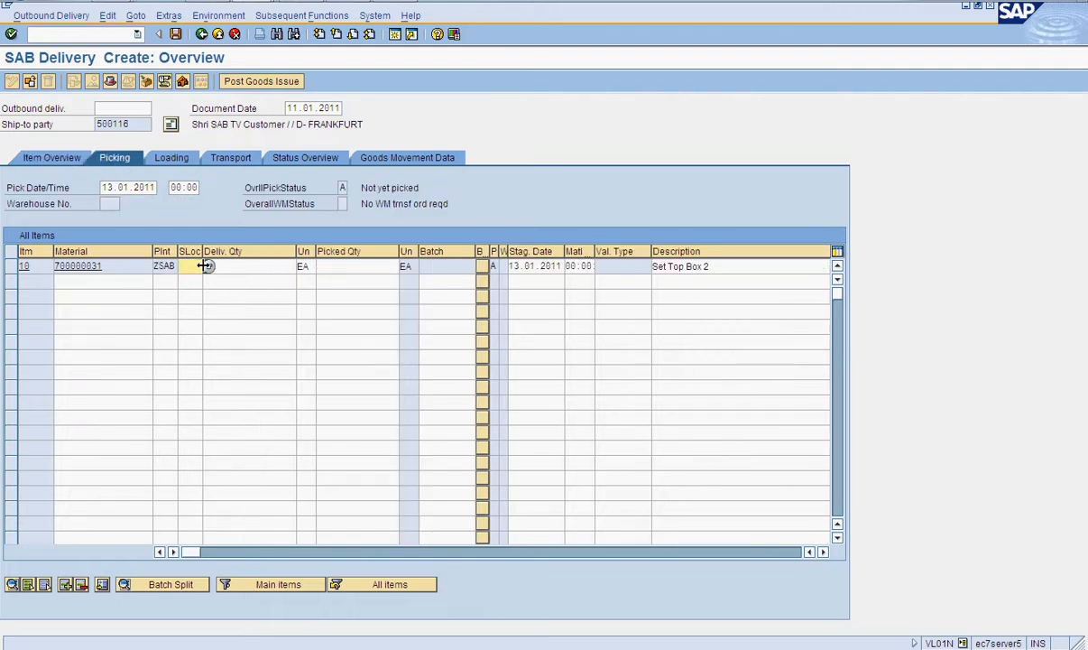
key("F4")
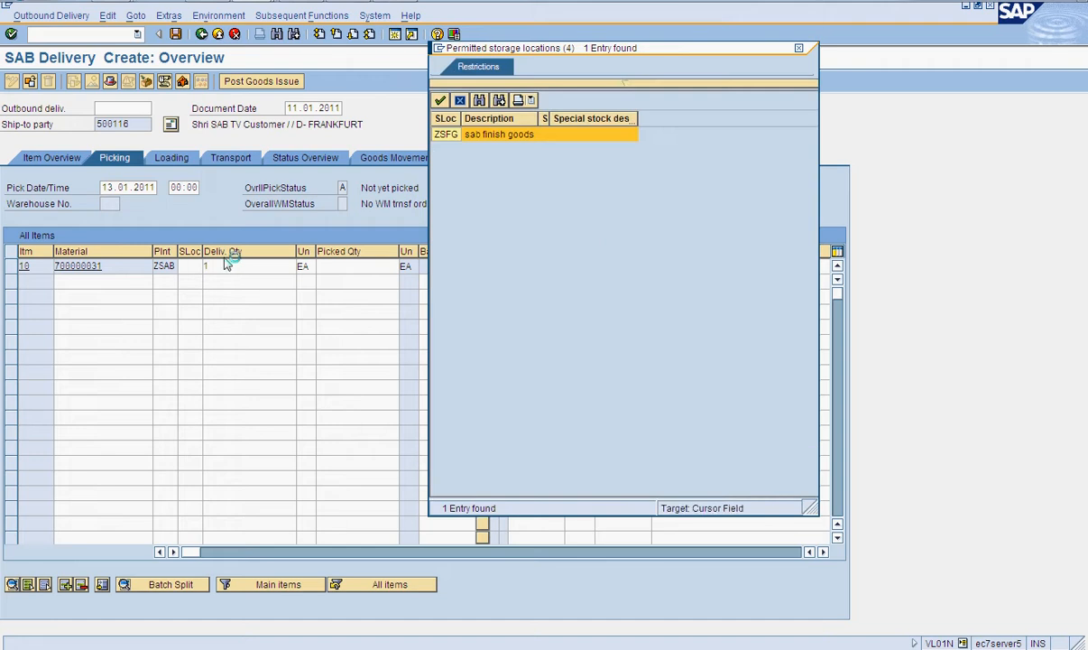
double_click(447, 135)
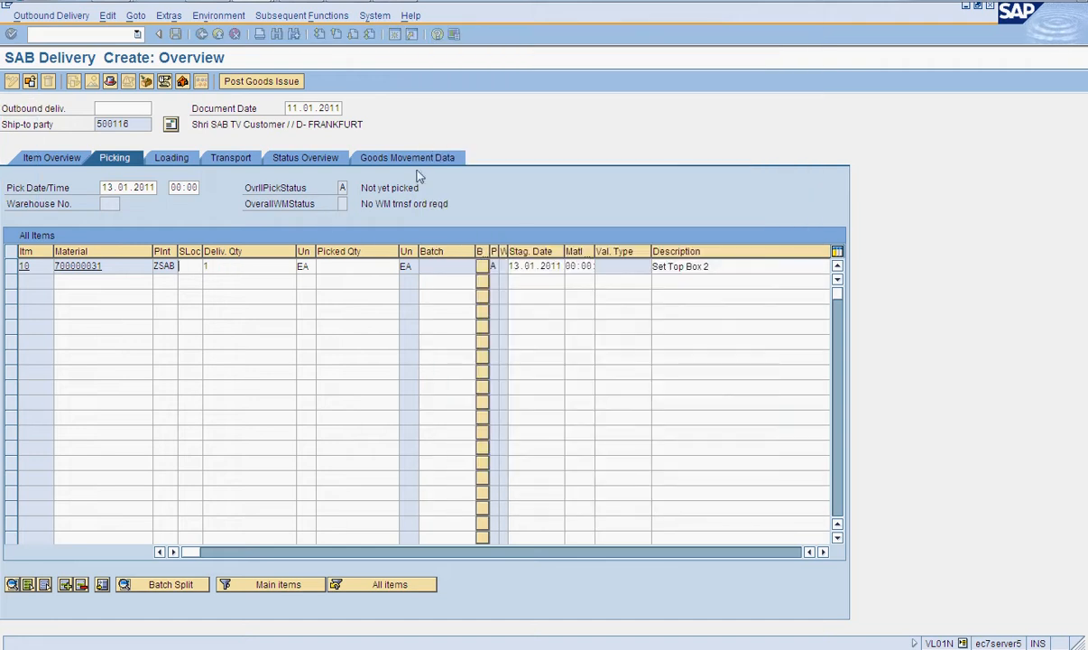
left_click(353, 264)
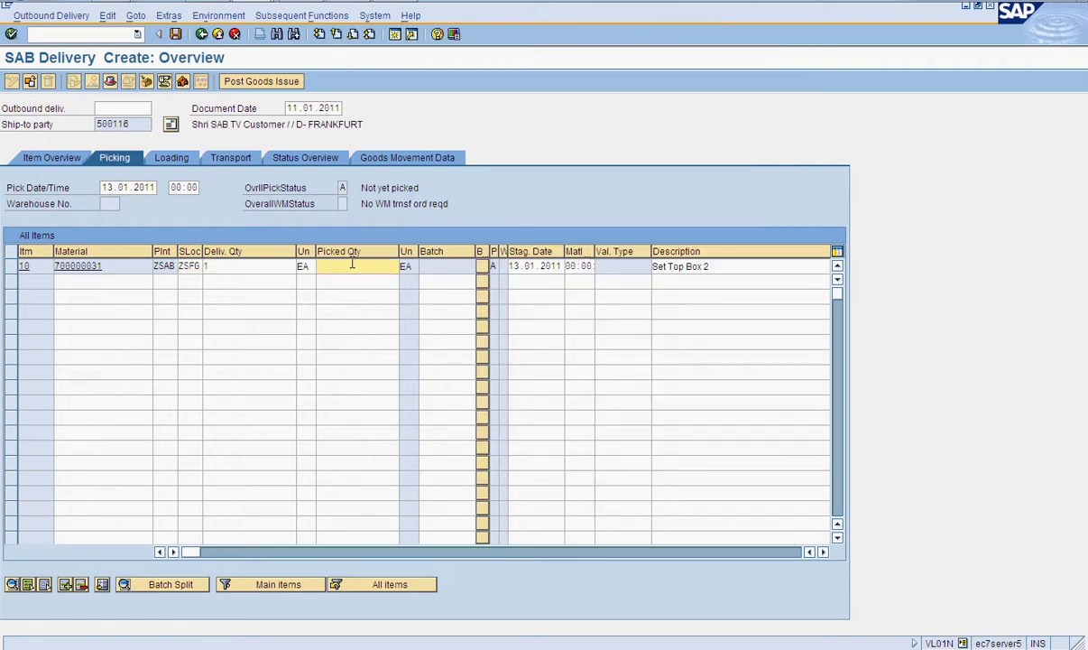
key("Return")
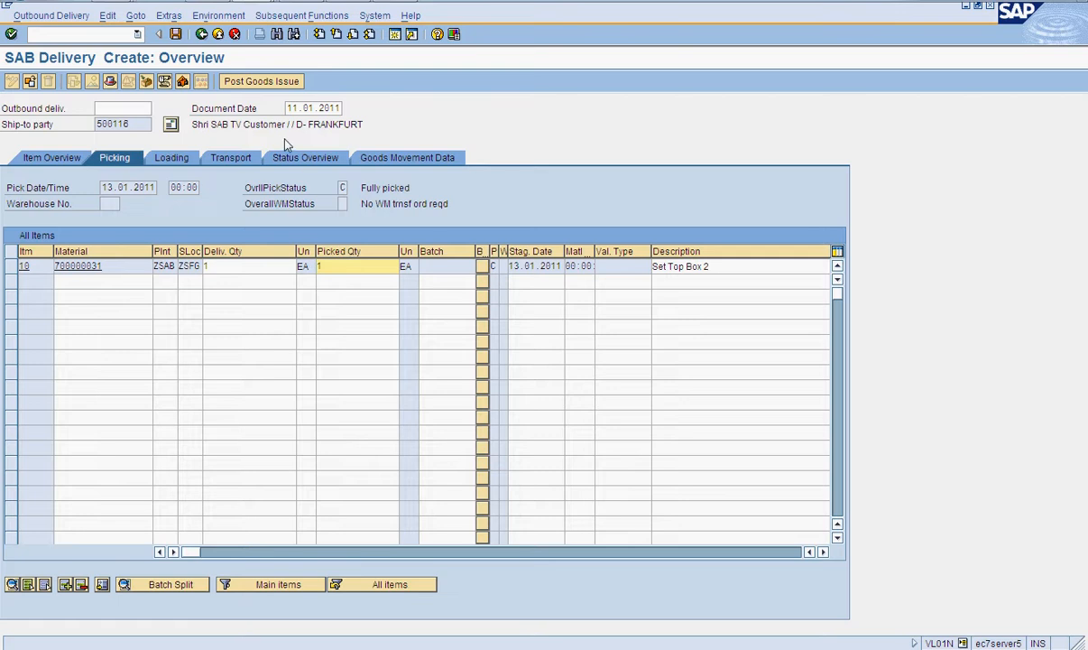
Post the goods issue for the fully picked SAB delivery
left_click(262, 82)
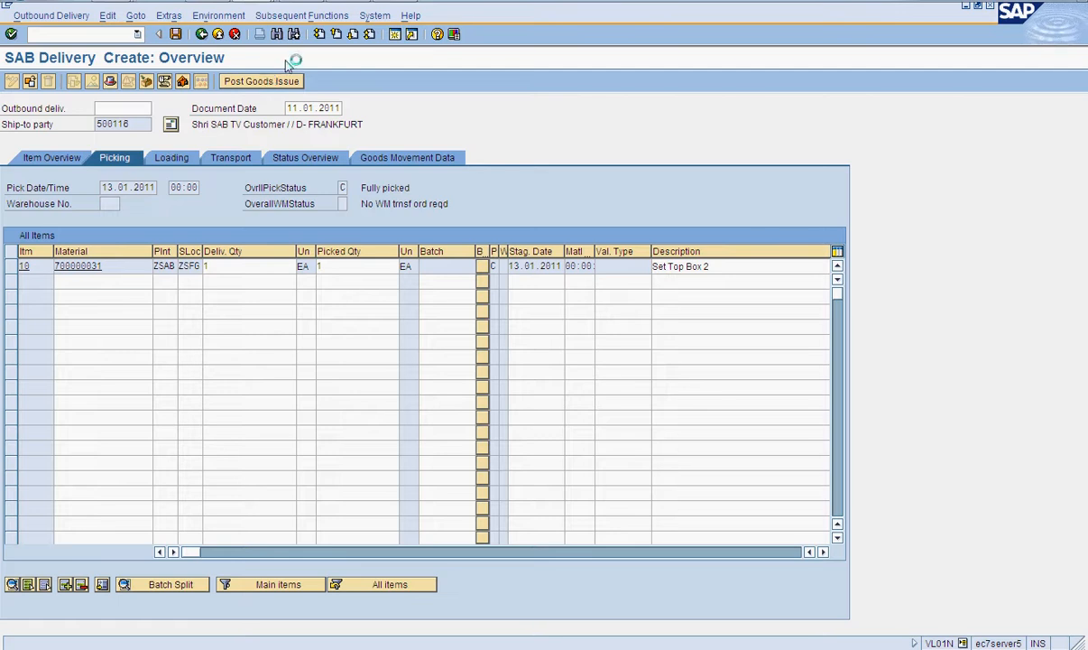
left_click(347, 1)
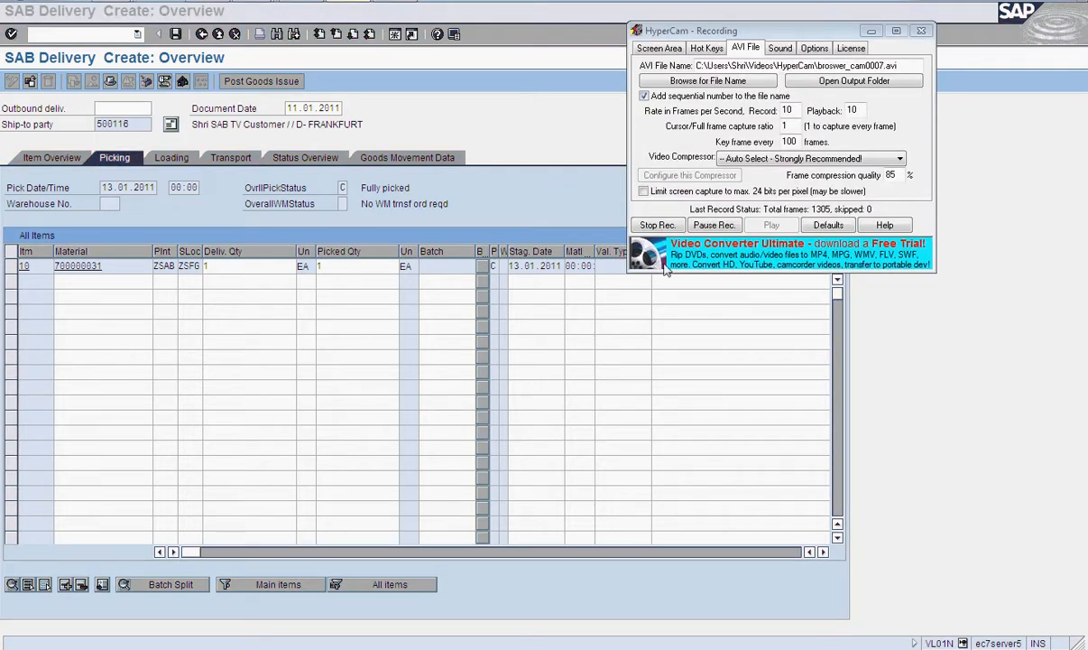
left_click(709, 225)
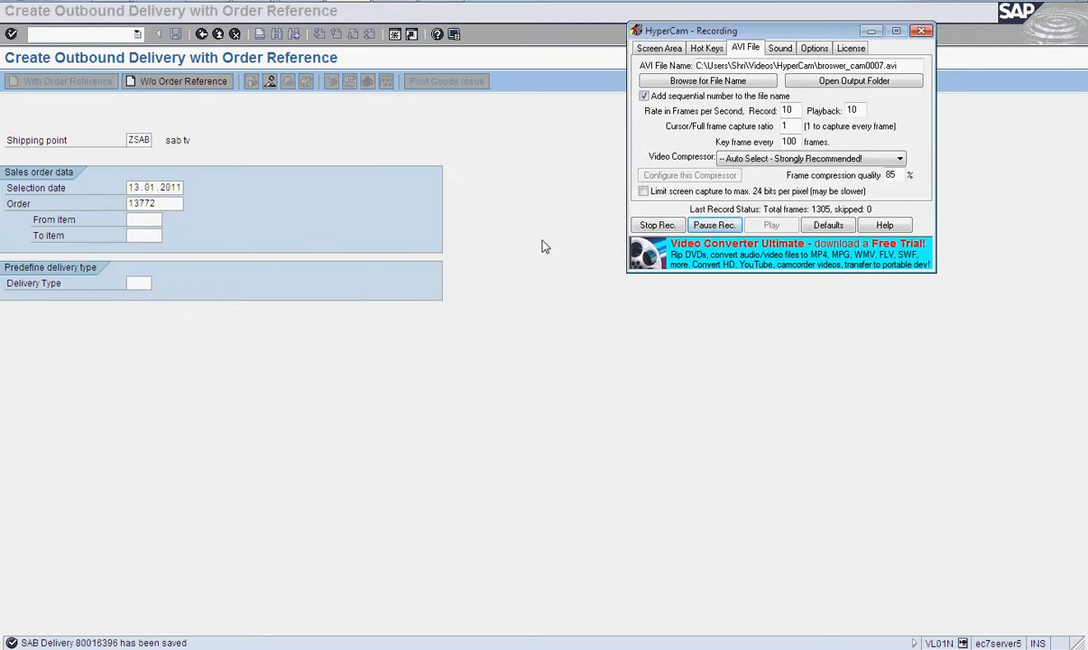
left_click(543, 242)
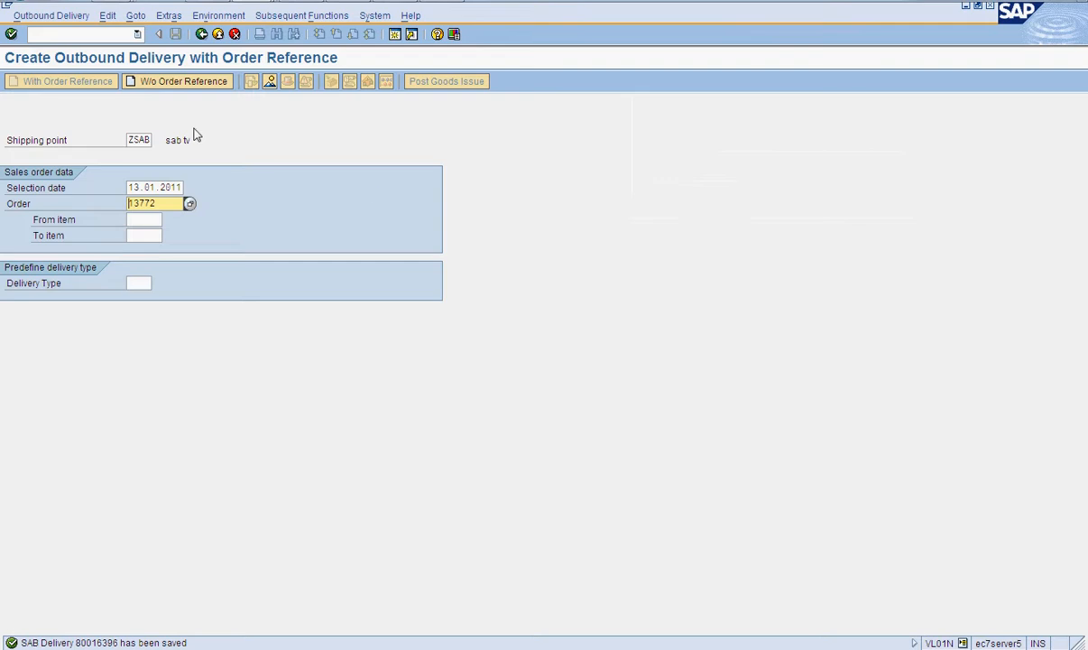
Switch to changing the saved outbound delivery and try to issue its delivery output
left_click(58, 17)
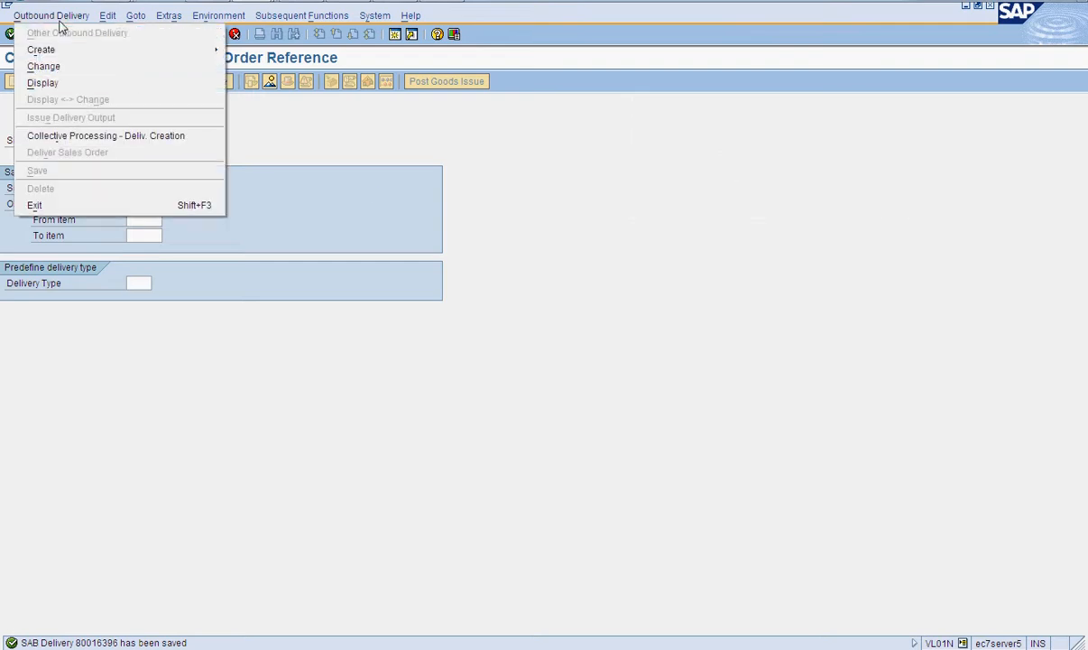
left_click(66, 70)
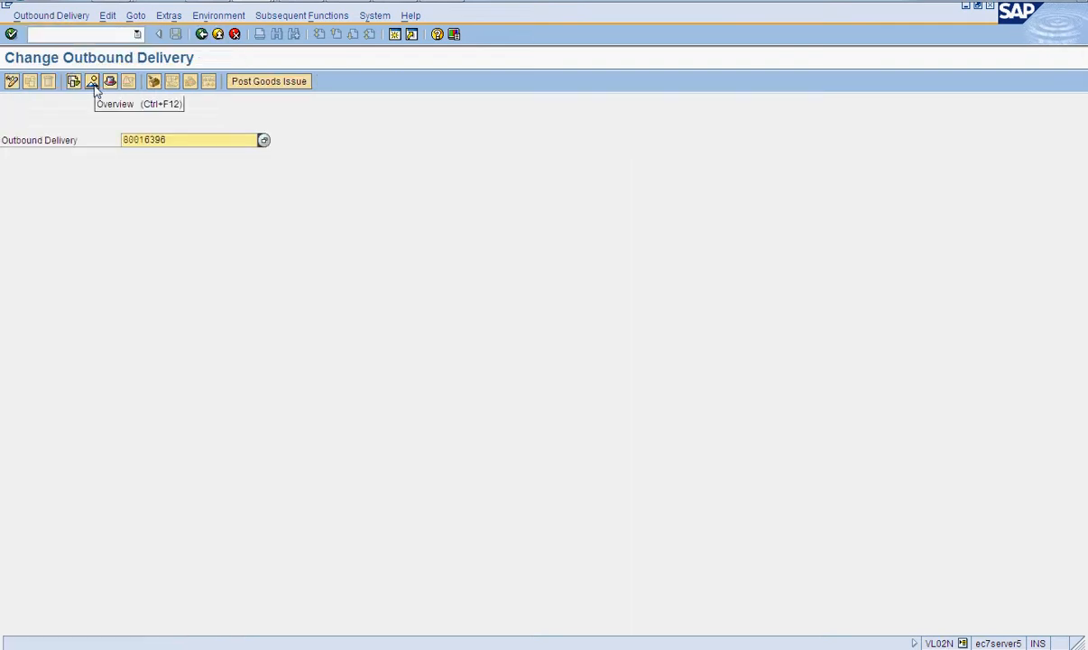
left_click(54, 18)
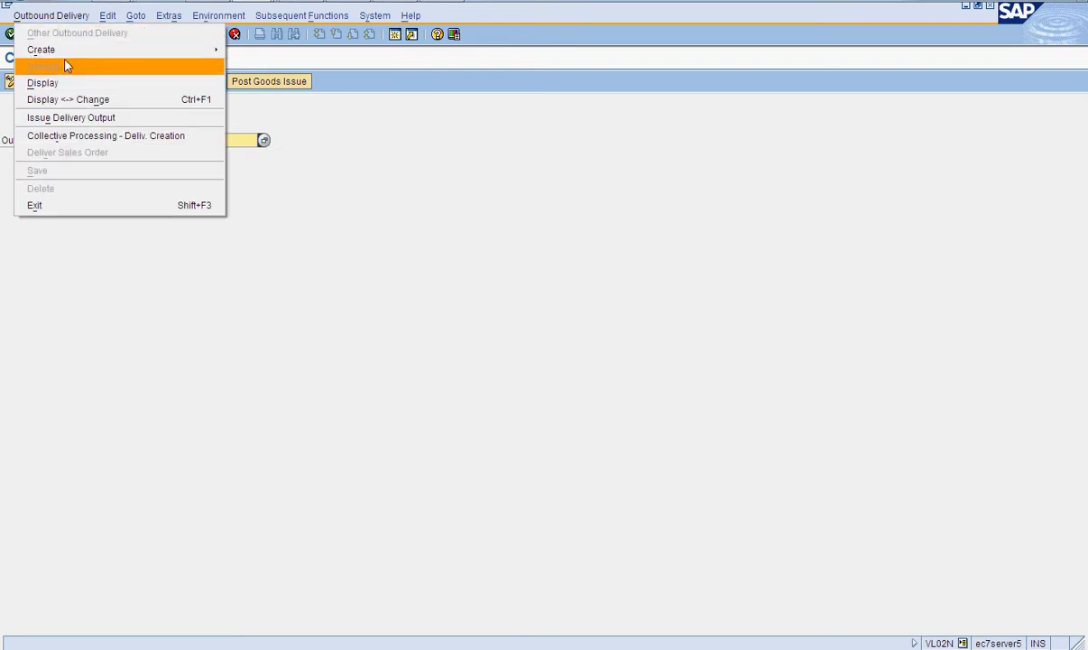
left_click(78, 117)
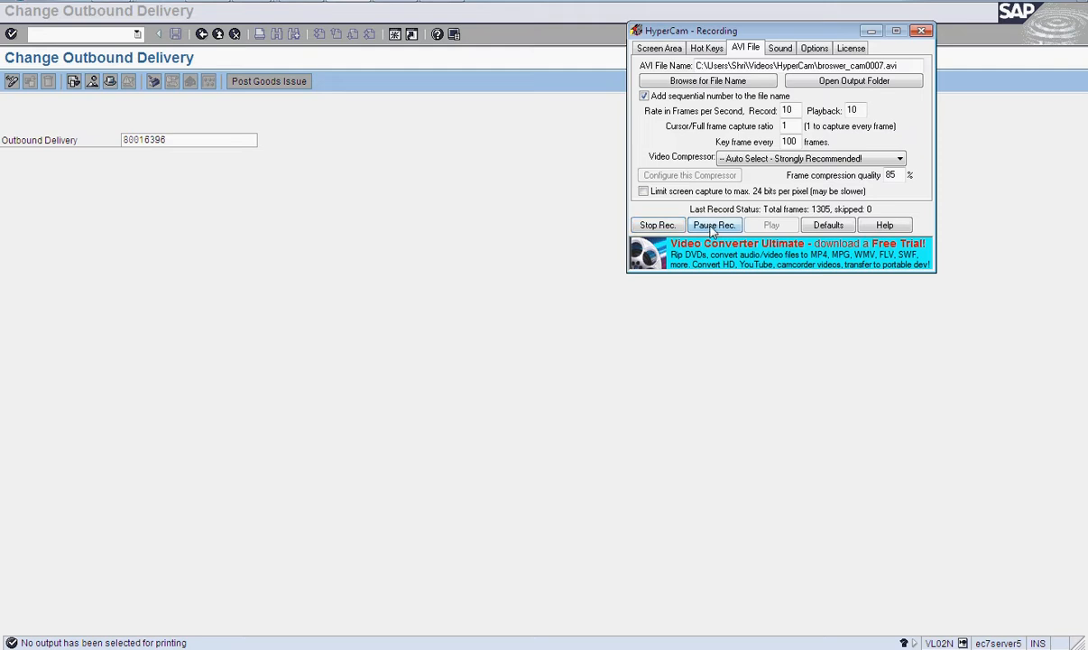
left_click(318, 249)
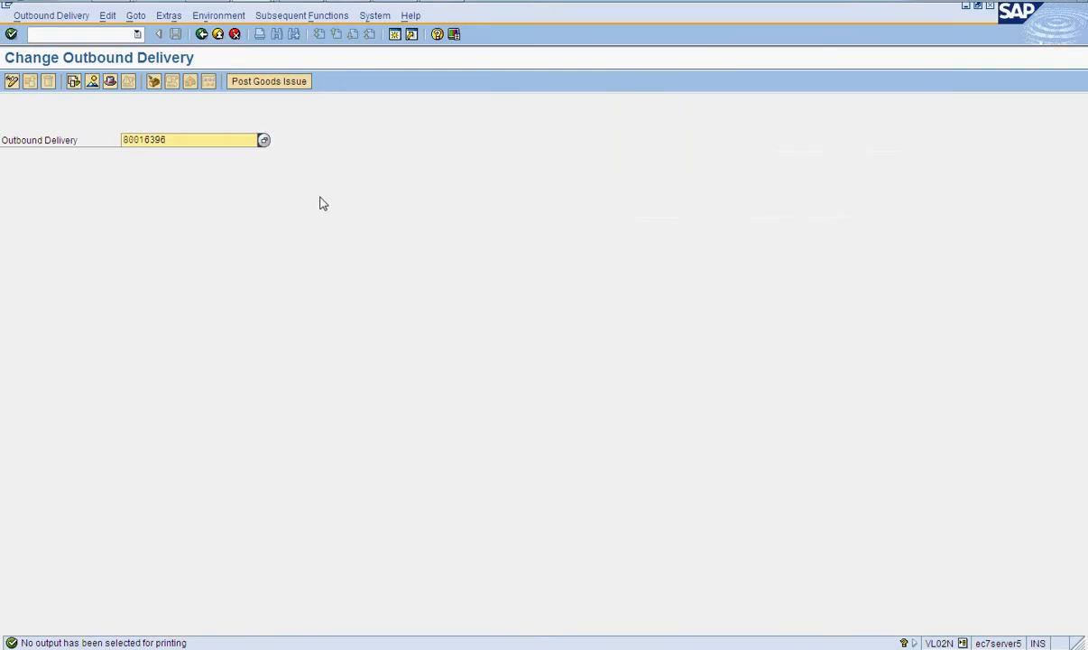
Open the SAB delivery's header output and add output type LD00
key("Return")
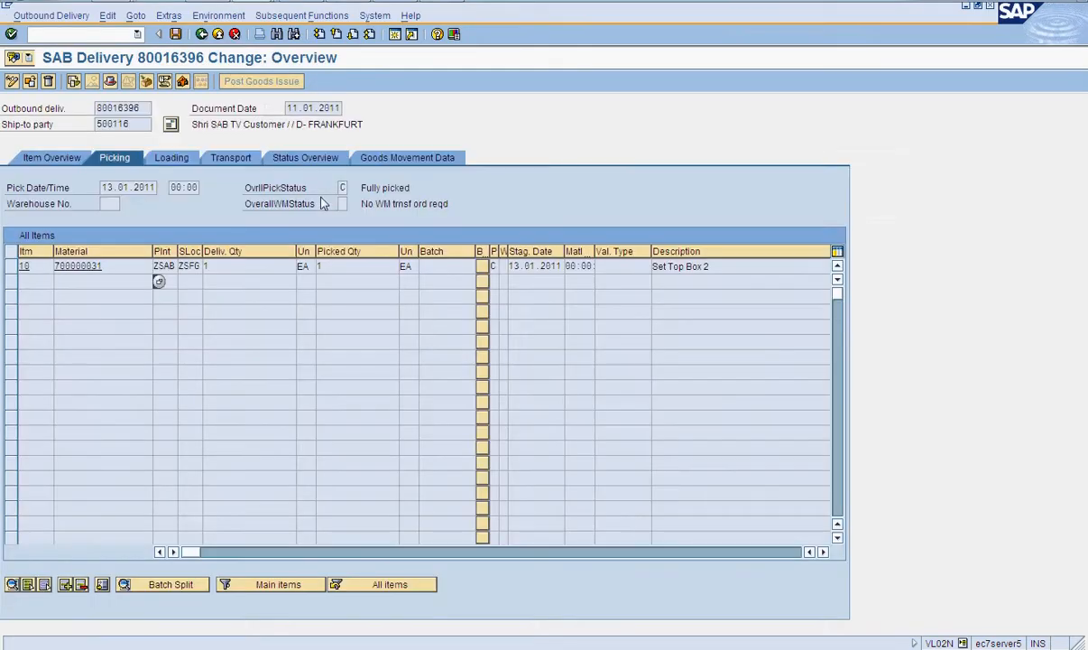
left_click(221, 16)
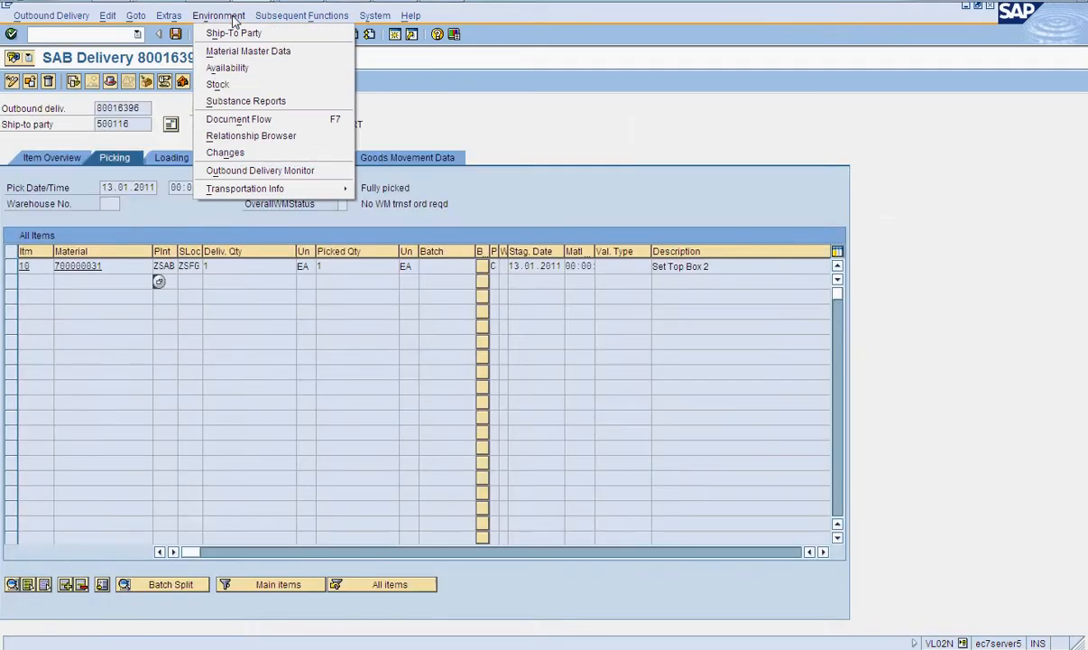
left_click(169, 15)
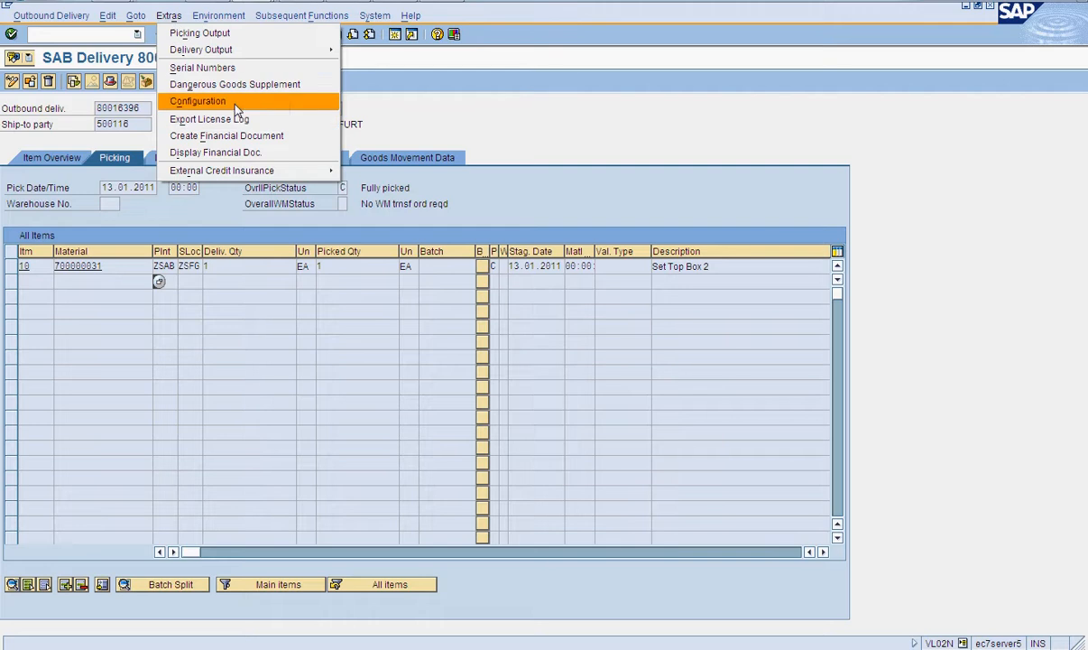
mouse_move(293, 53)
left_click(364, 50)
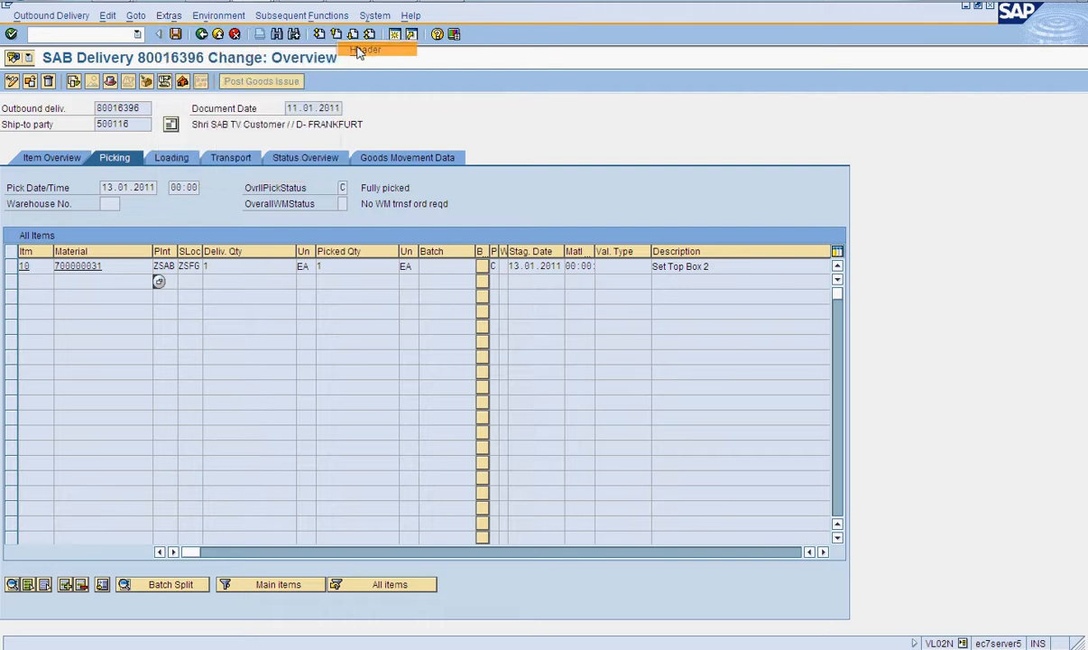
type("1d00")
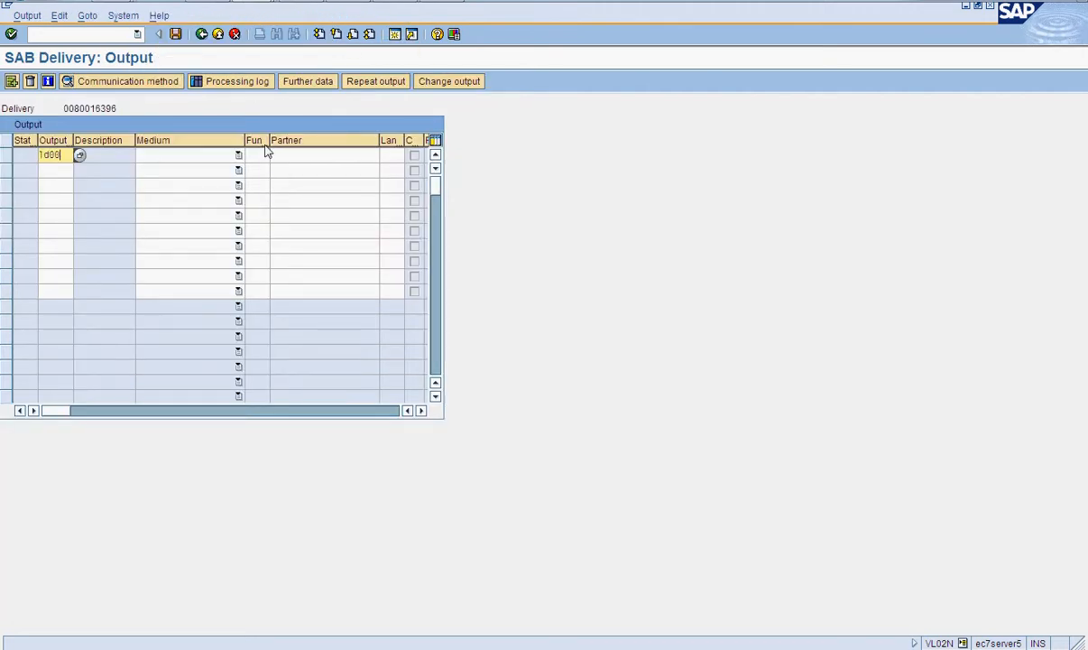
key("Return")
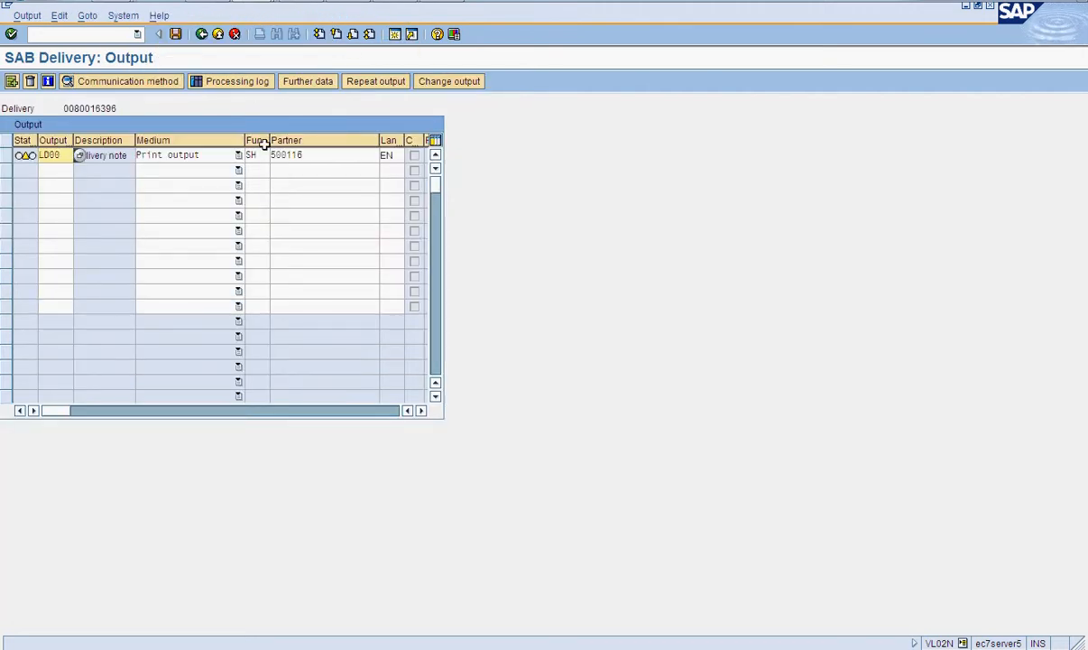
Set the LD00 output's logical destination to LP01 and save the delivery
left_click(154, 89)
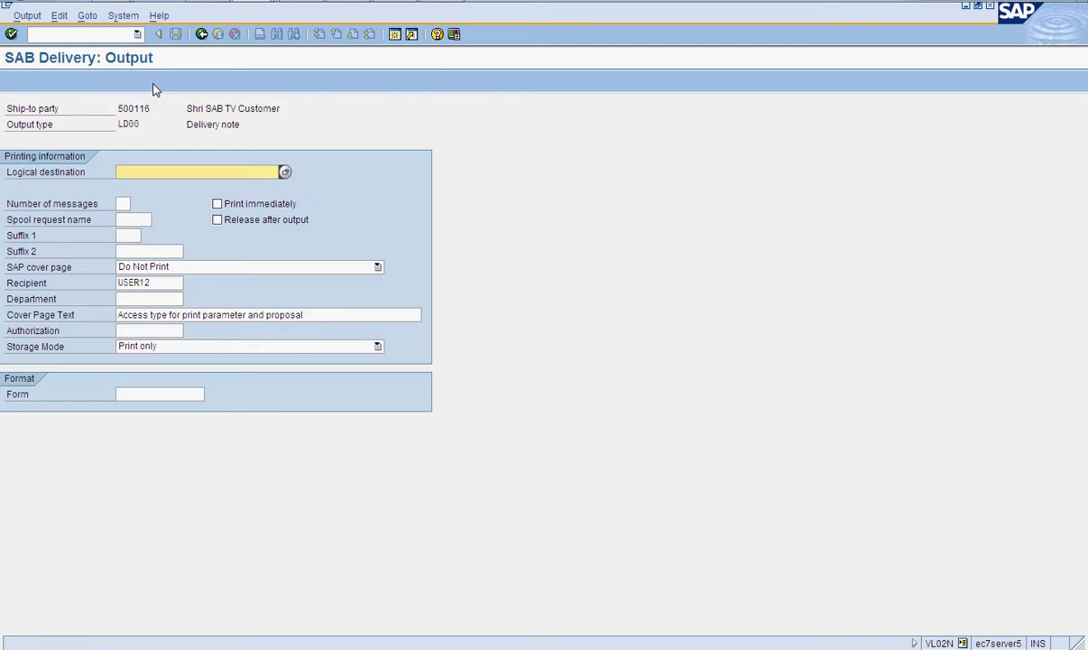
key("Down")
key("Down")
key("Return")
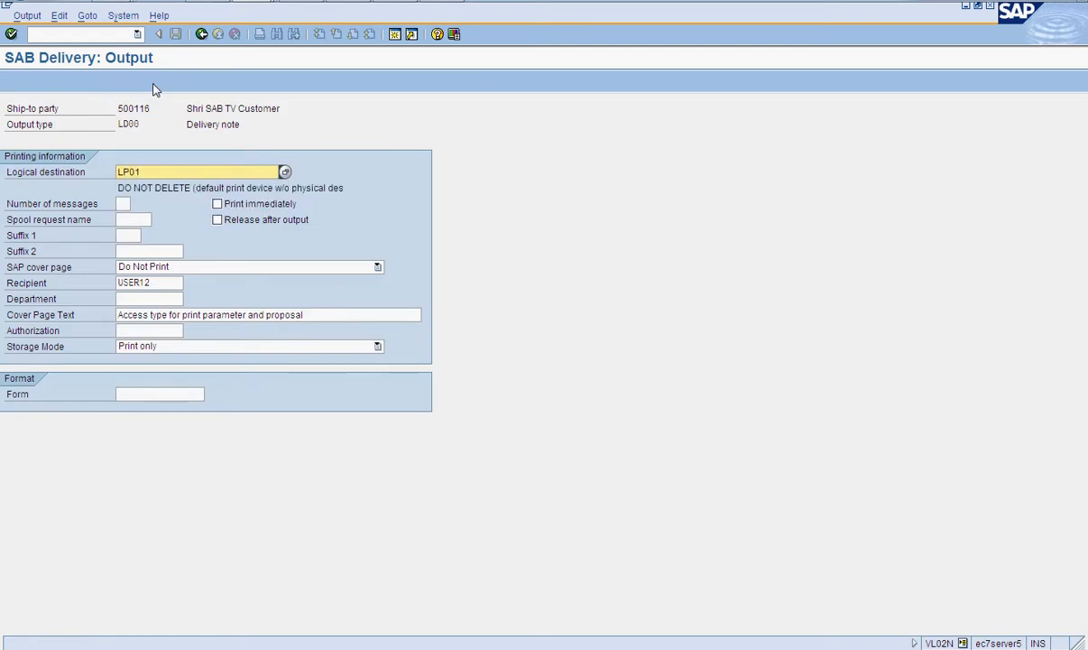
left_click(202, 35)
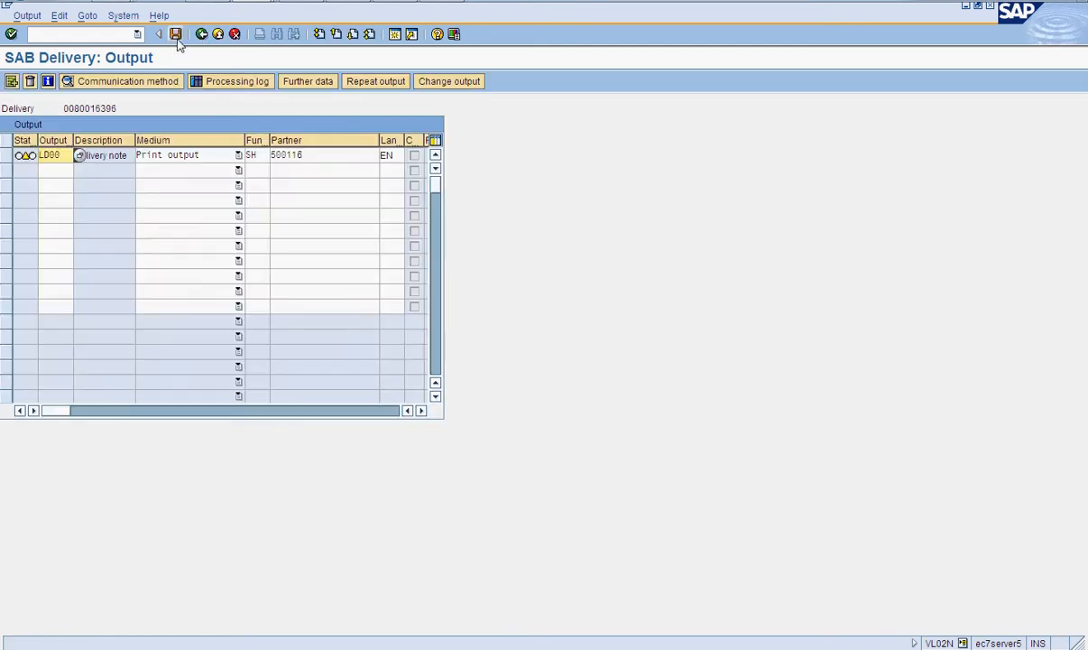
left_click(176, 35)
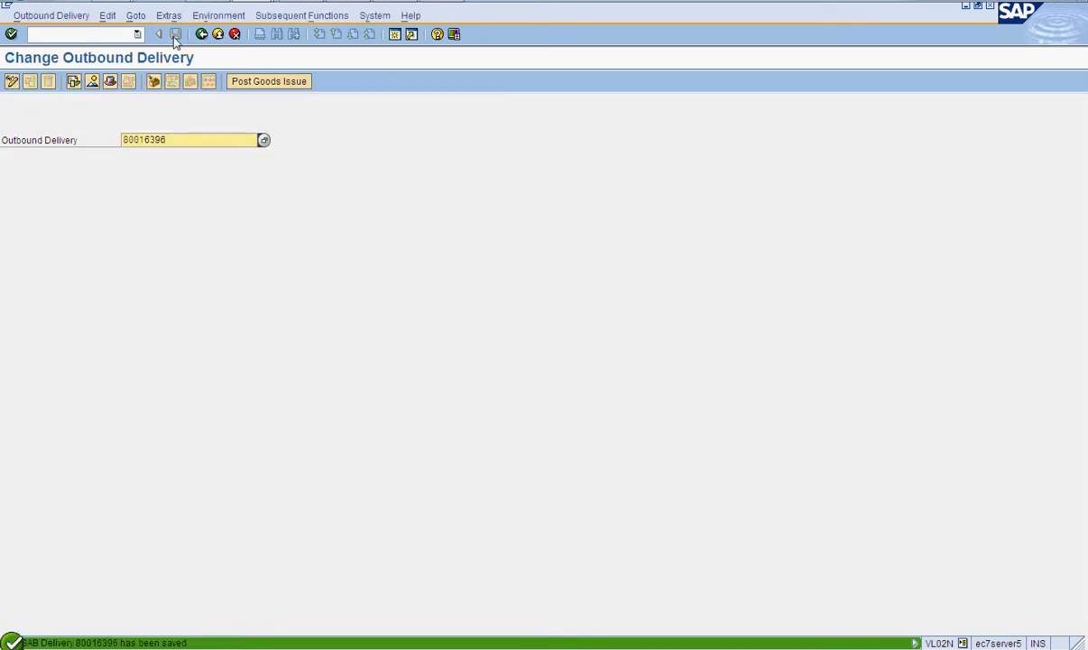
Examine the delivery's document flow, comparing the SAB standard order, delivery and goods issue entries
left_click(74, 83)
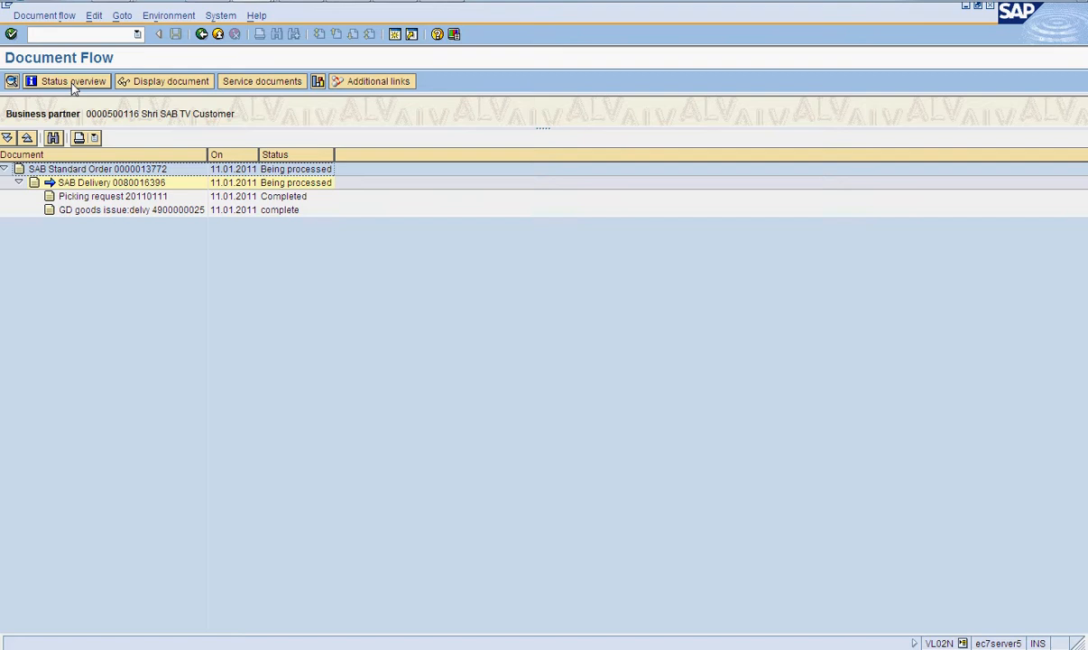
left_click(124, 210)
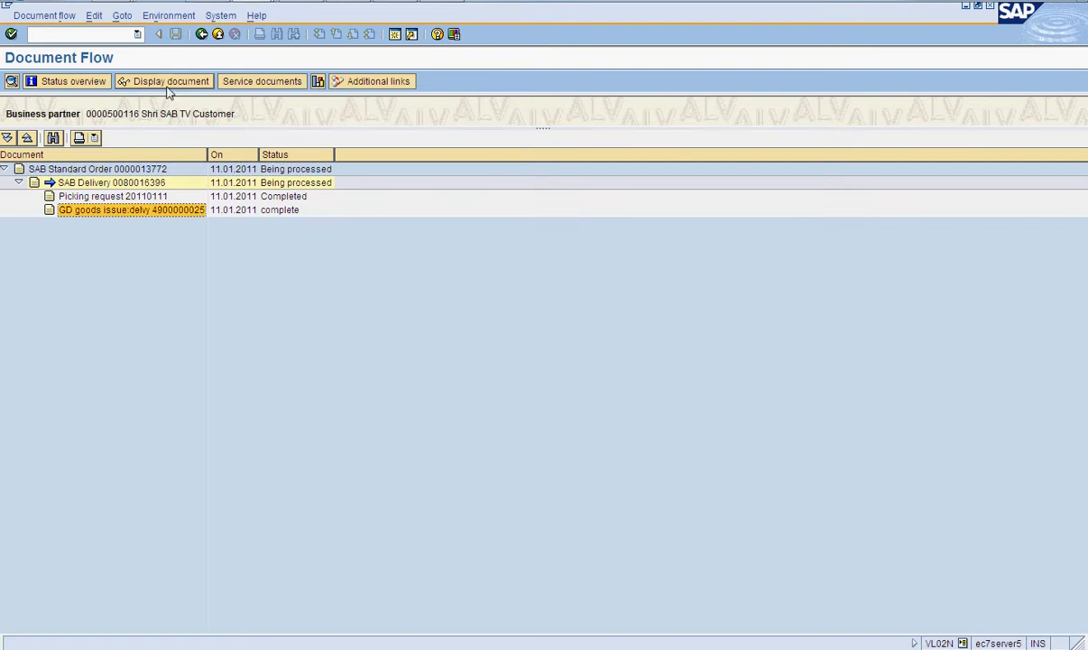
left_click(142, 171)
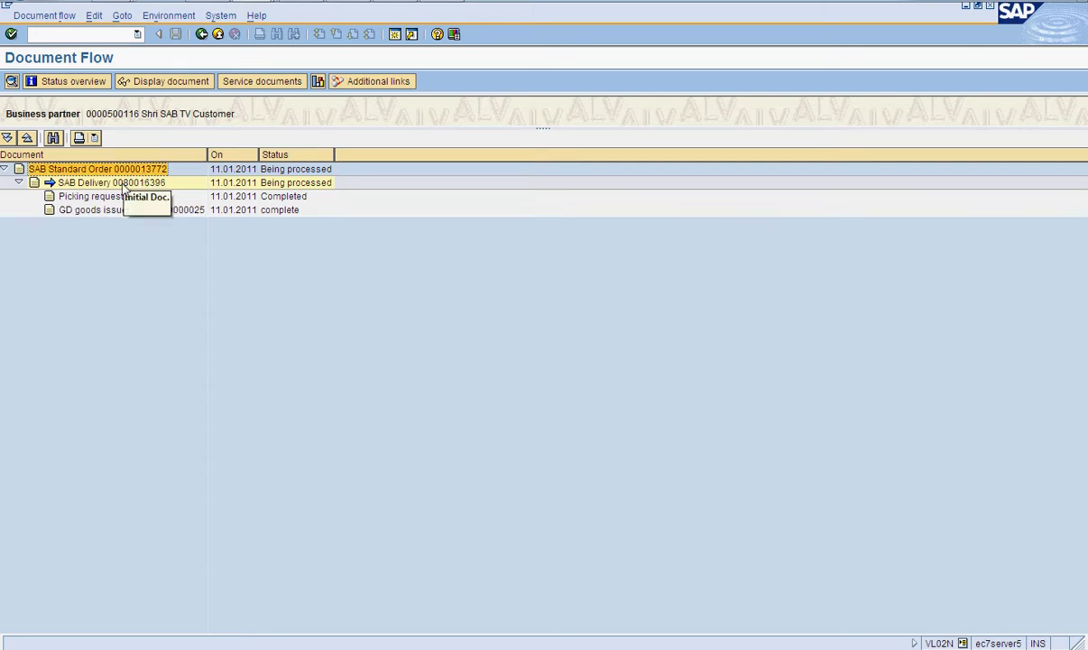
left_click(117, 182)
left_click(151, 170)
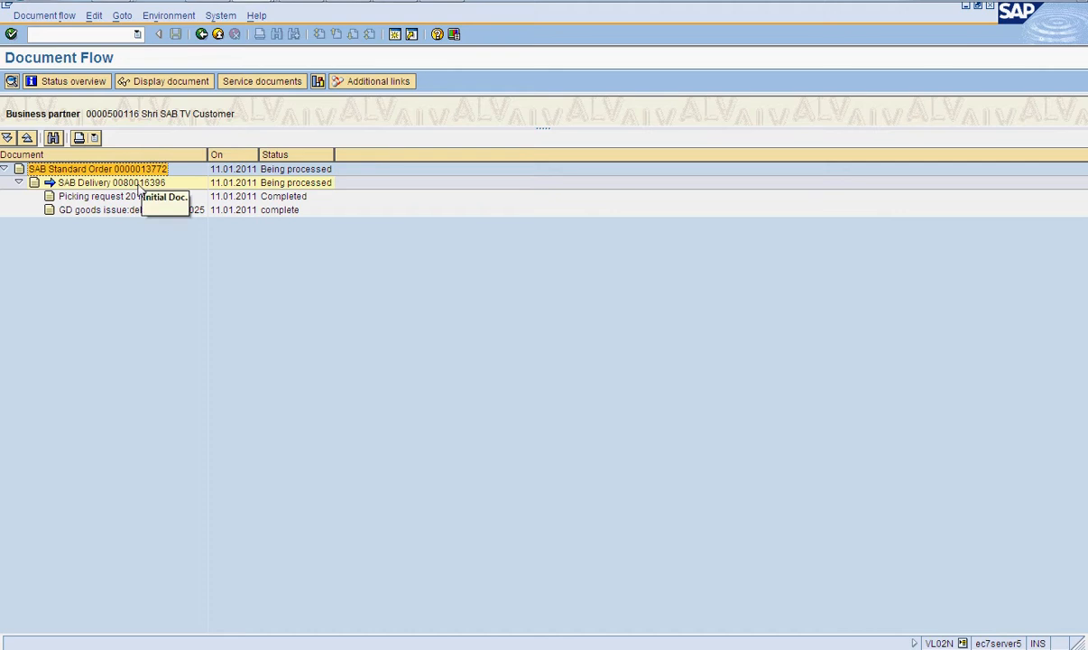
left_click(139, 184)
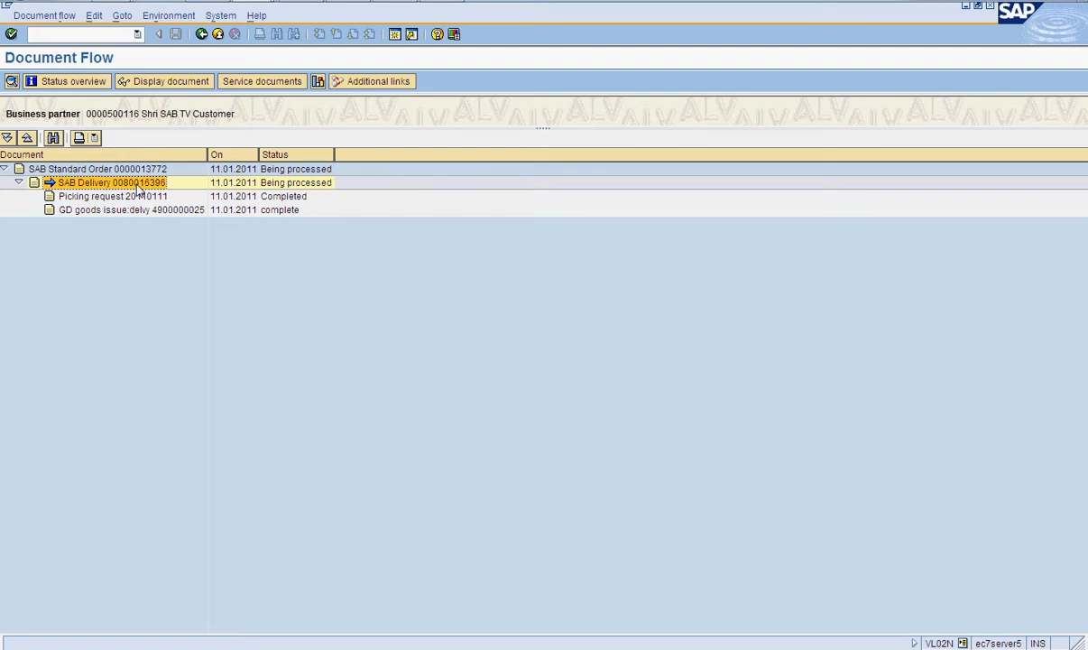
Display the goods issue's material document, check its movement type and accounting documents, and return to the delivery's initial screen
left_click(150, 211)
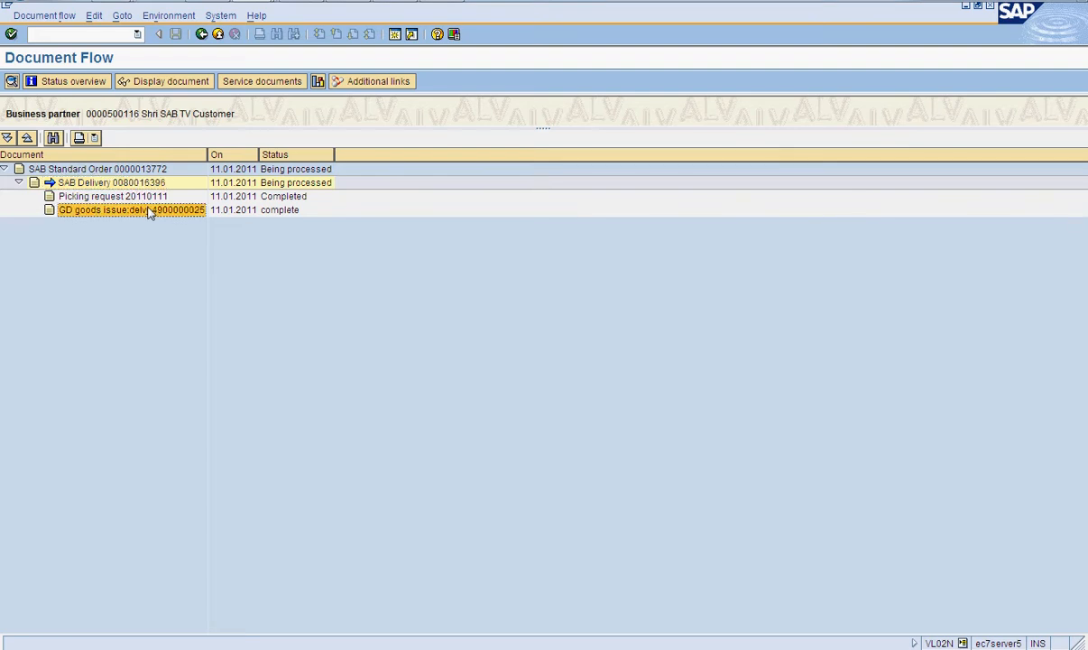
left_click(172, 84)
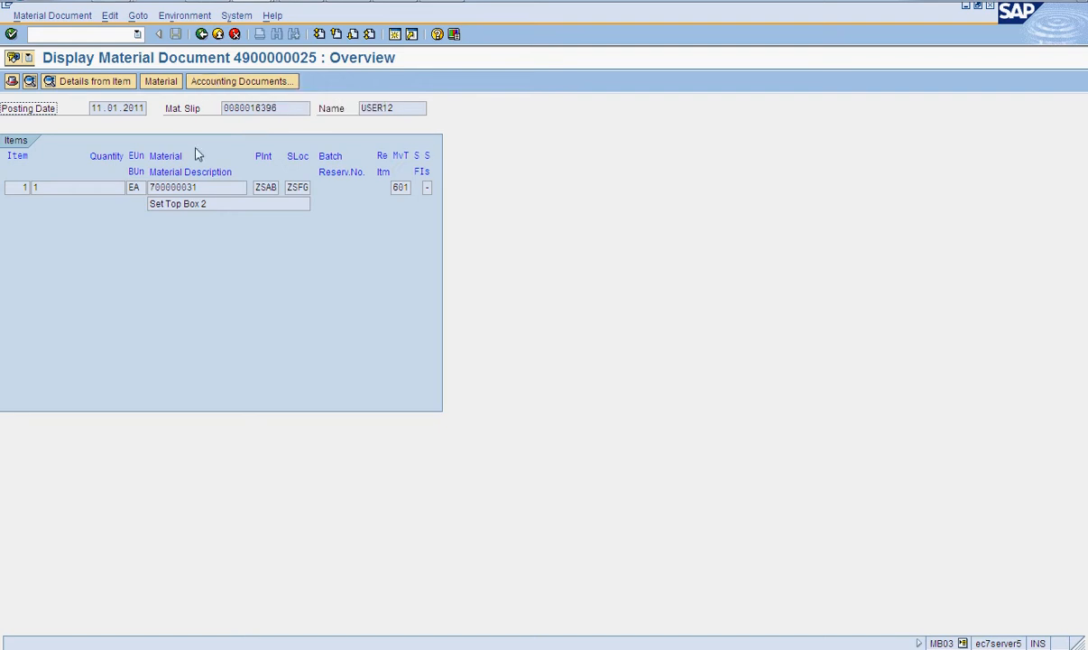
left_click(395, 187)
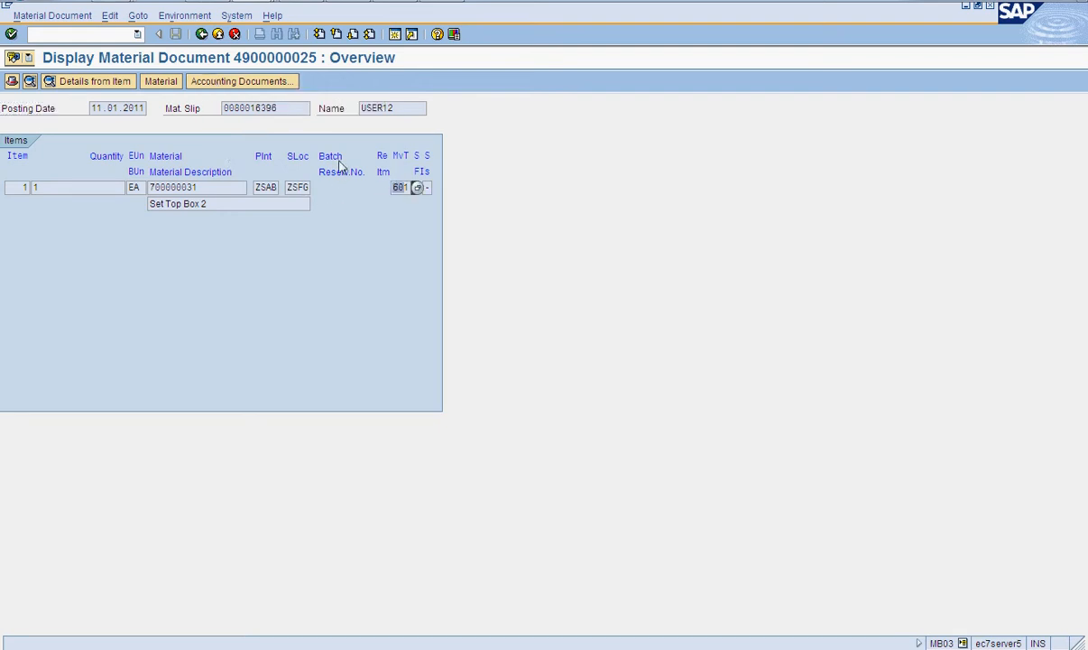
left_click(242, 83)
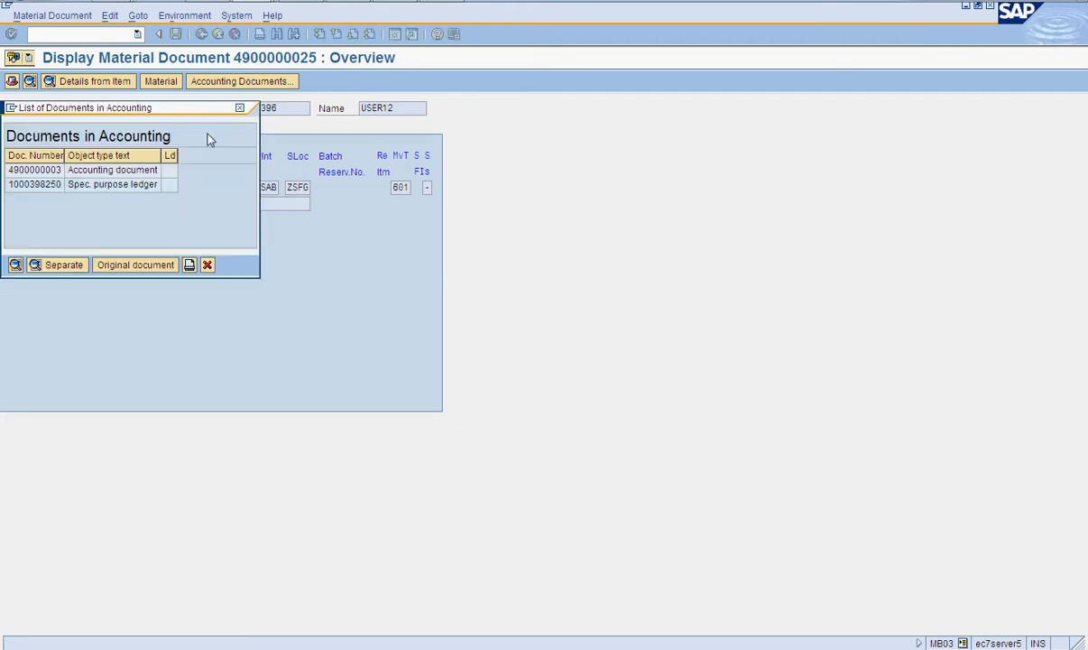
left_click(242, 109)
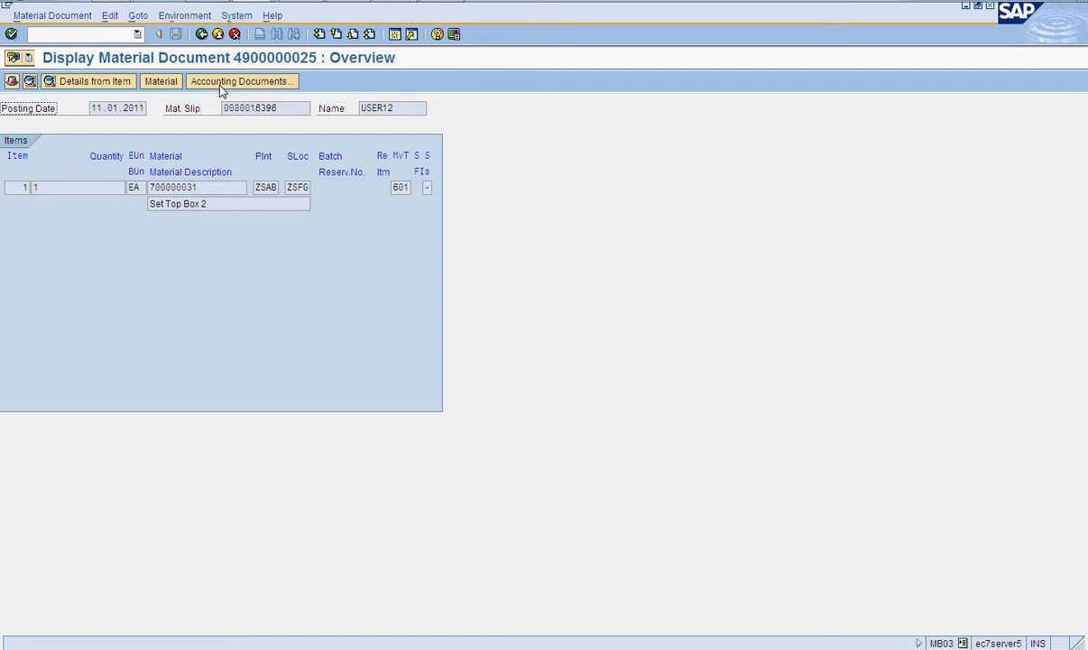
left_click(200, 38)
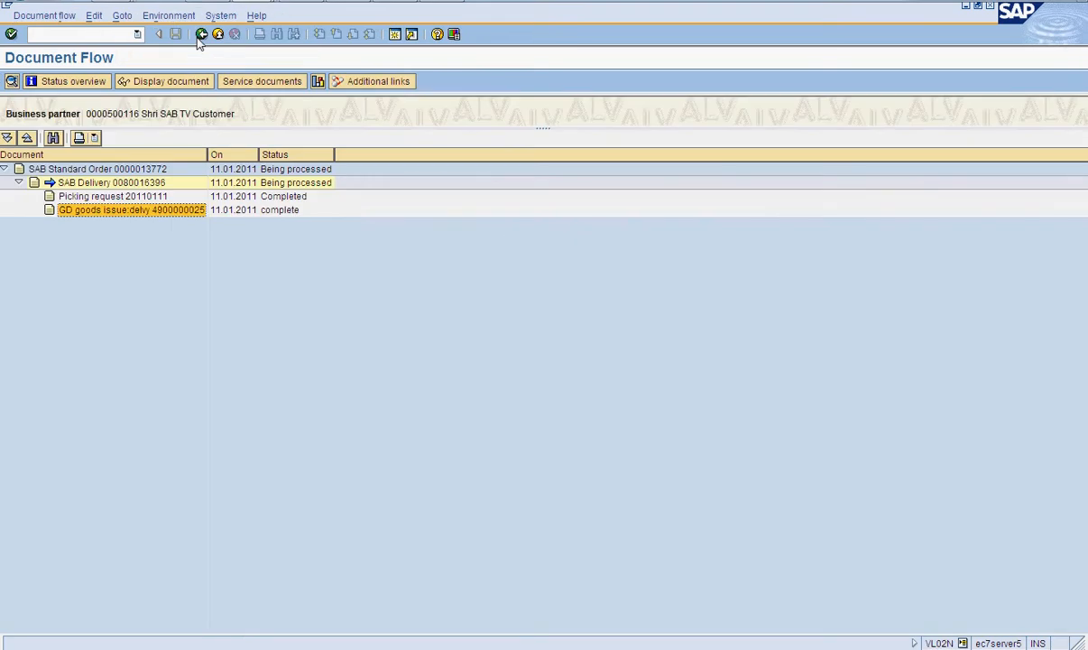
left_click(200, 38)
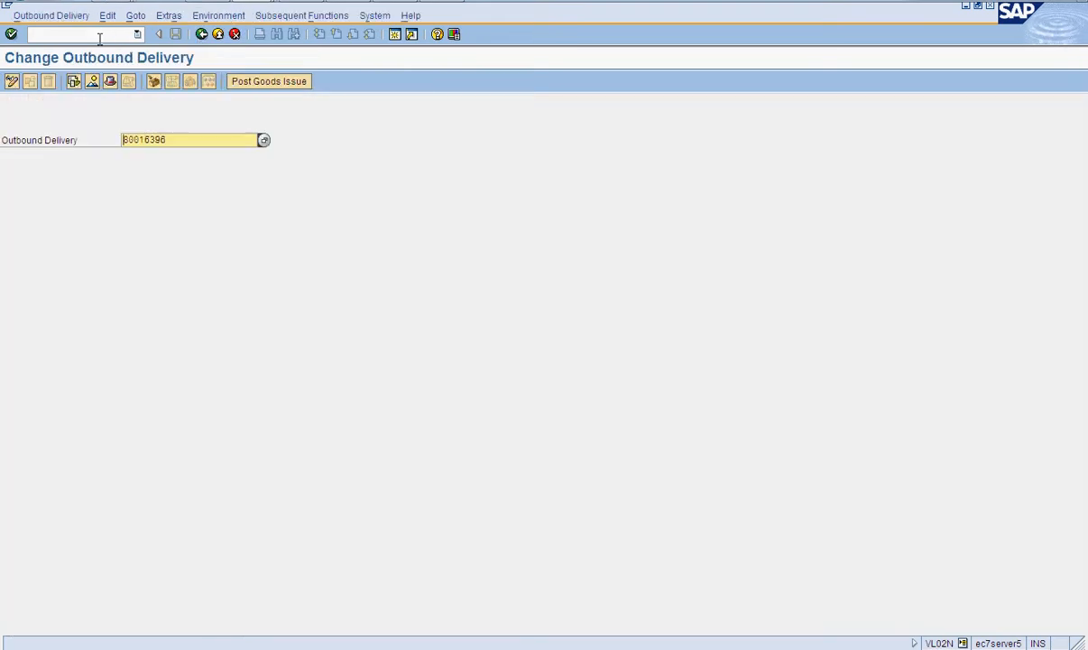
Issue the delivery output as a print preview and examine the LD00 delivery note
left_click(65, 18)
left_click(76, 116)
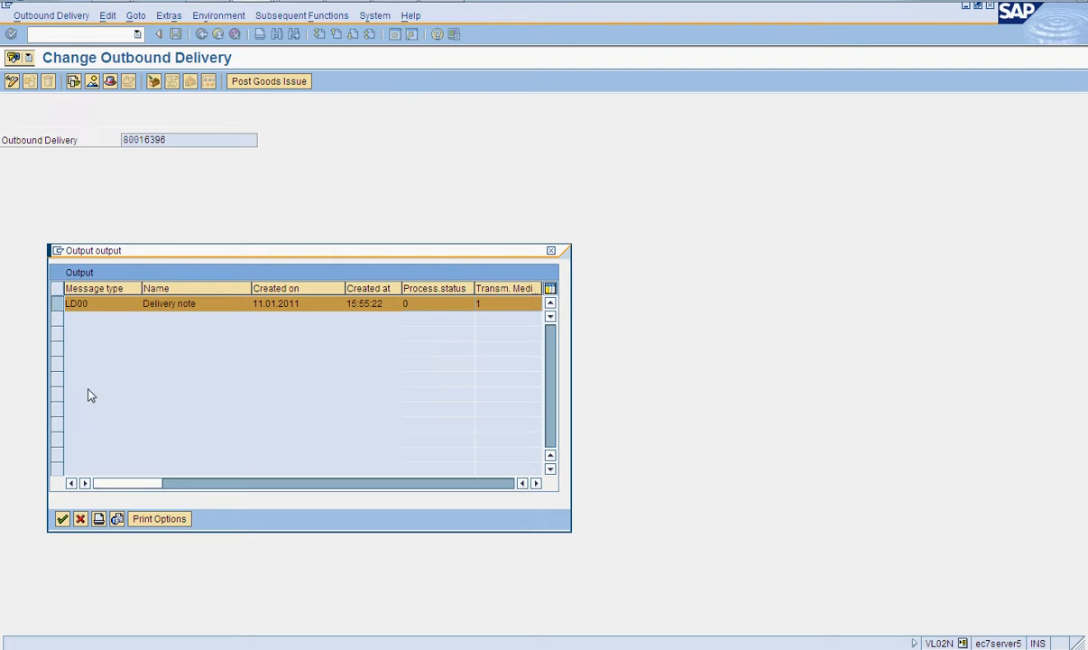
left_click(117, 521)
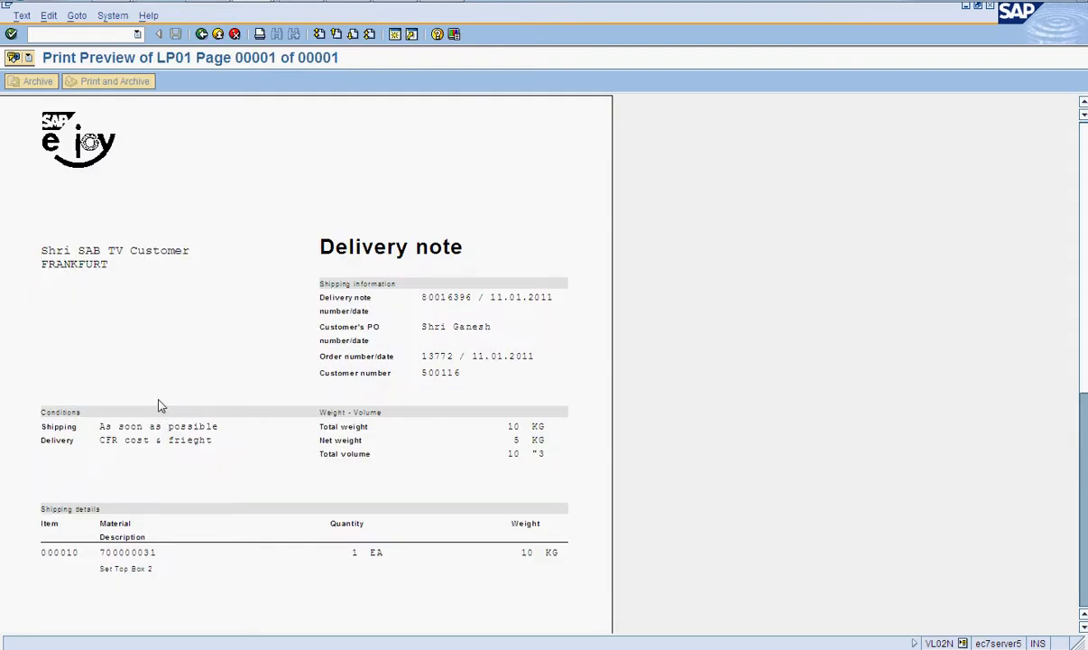
scroll(158, 406, "down", 5)
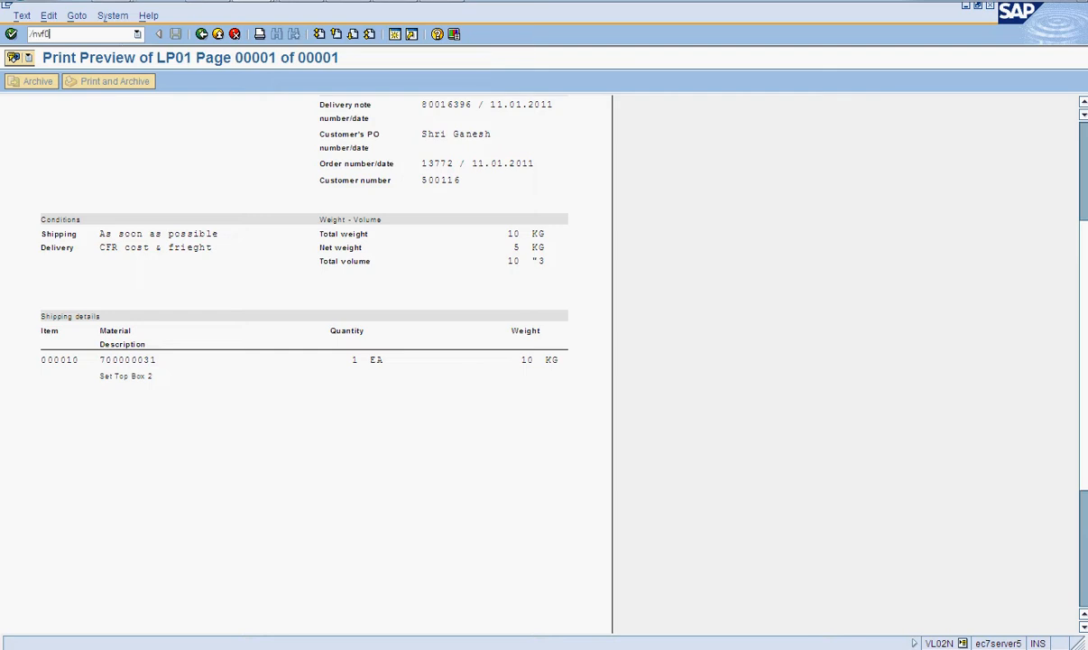
Start billing with transaction /nvf01 and create the SAB invoice from the proposed delivery
type("/nvf01")
key("Return")
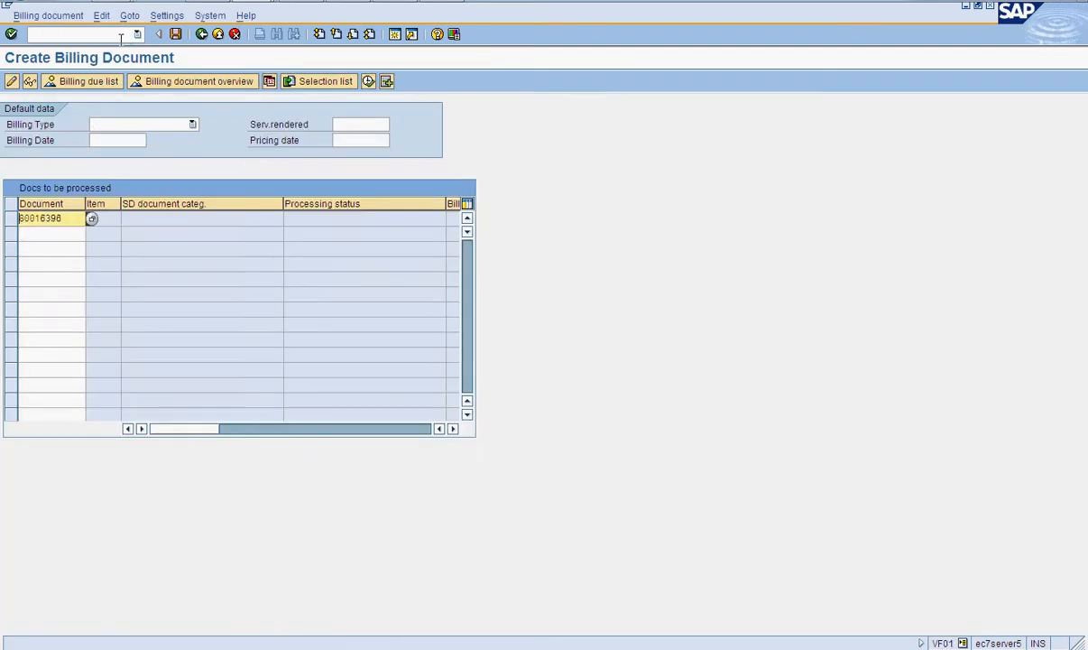
key("Return")
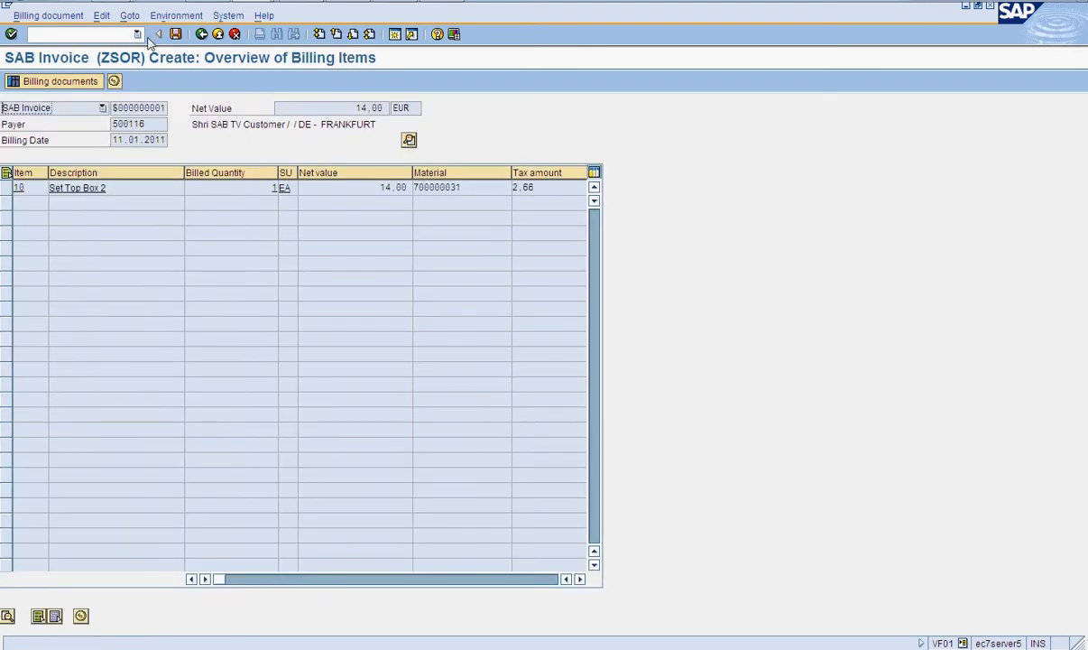
Add output type RD00 to the SAB invoice's header output
left_click(128, 16)
left_click(108, 18)
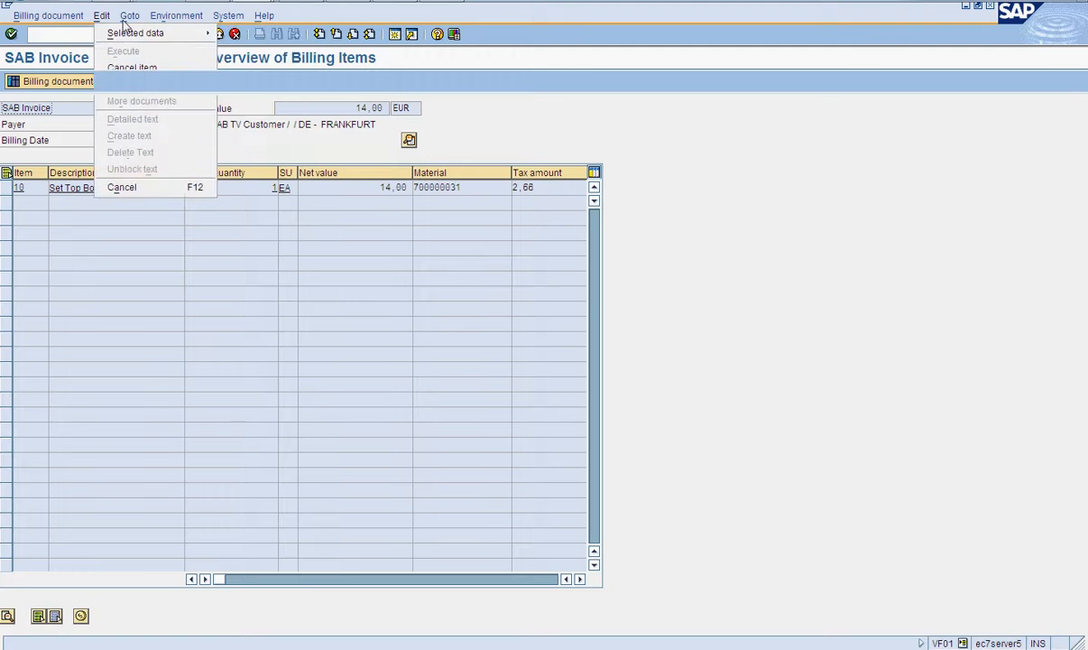
mouse_move(152, 34)
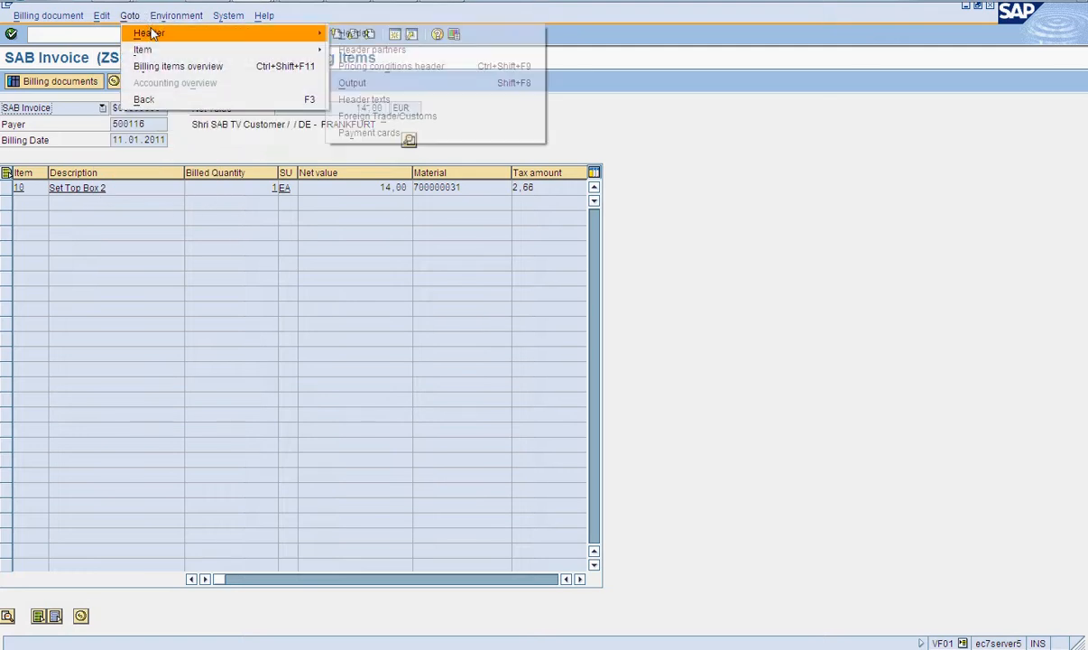
left_click(364, 85)
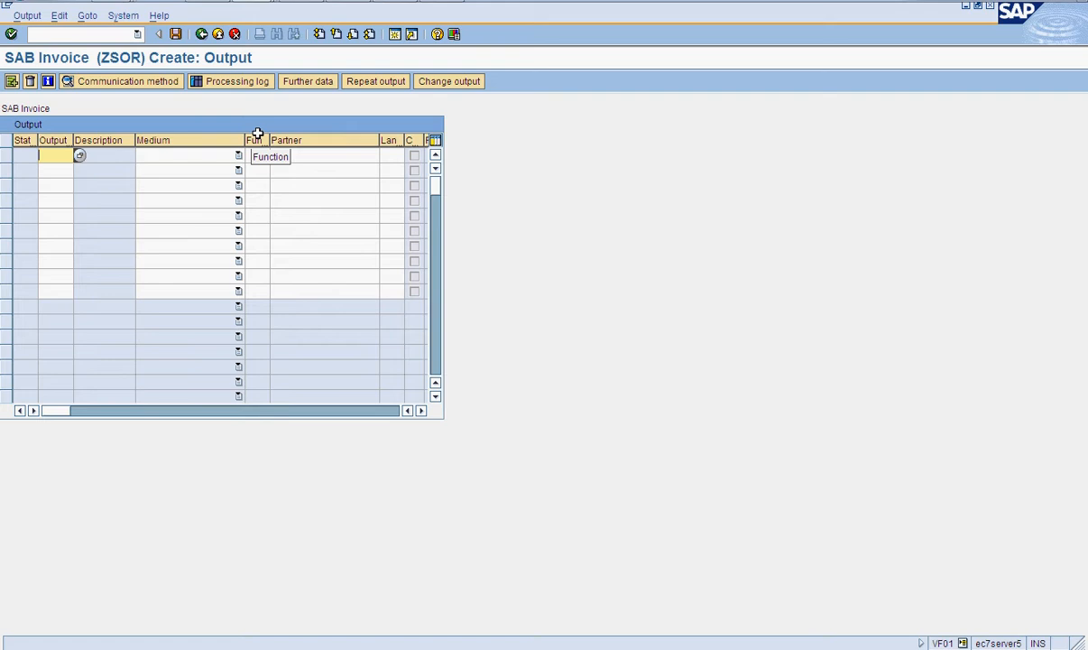
type("RD00")
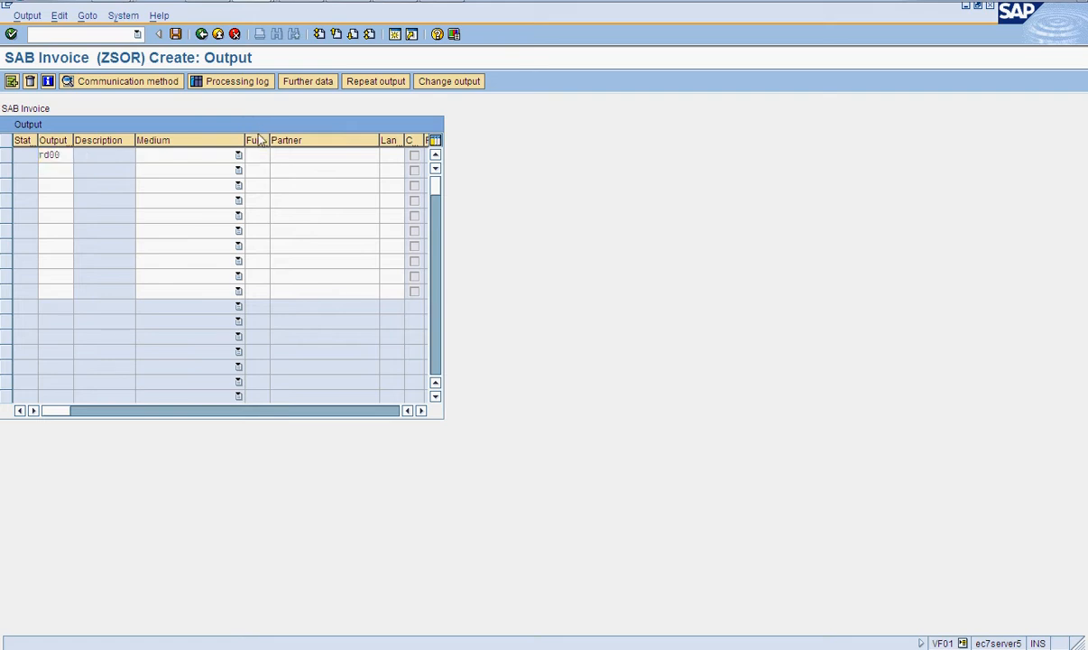
key("Return")
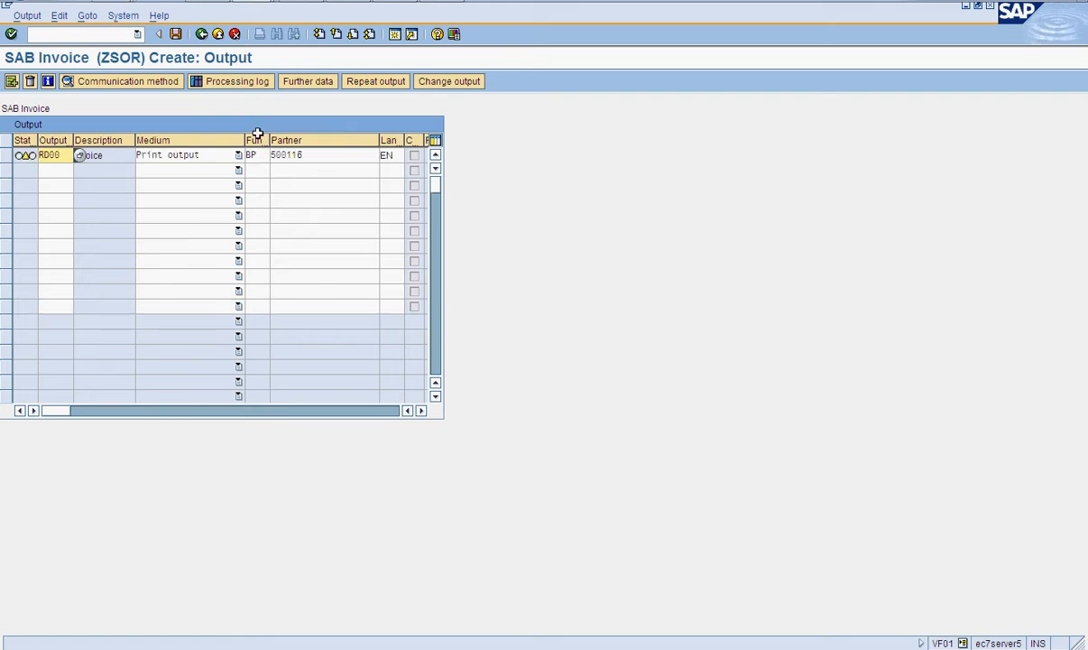
Set the RD00 output's logical destination to LP01 and save the invoice
left_click(145, 82)
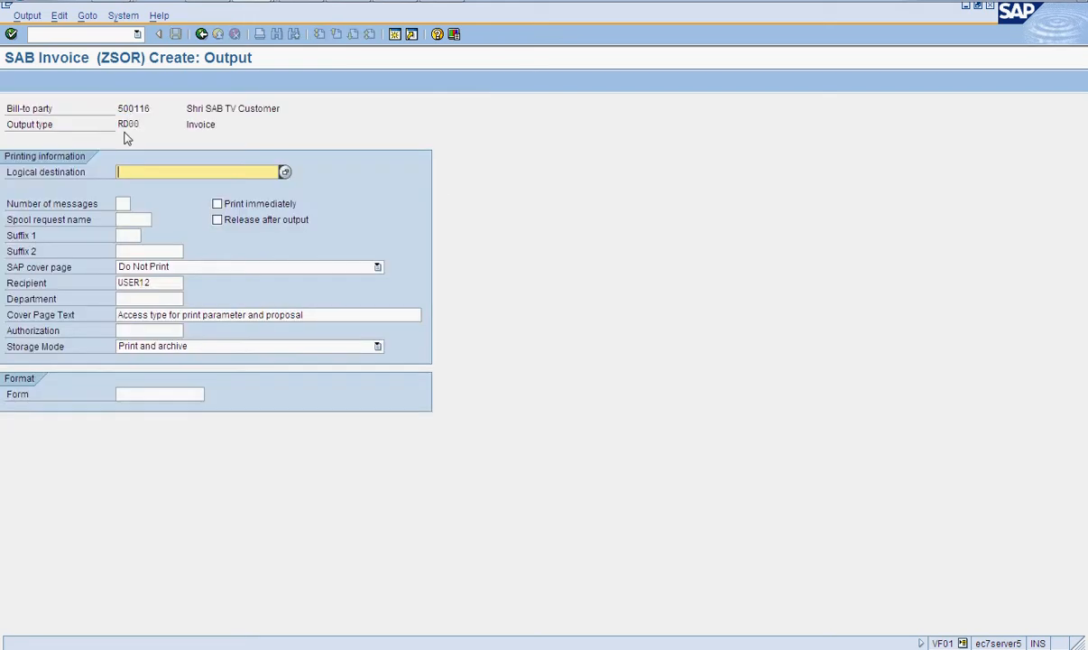
key("Down")
key("Return")
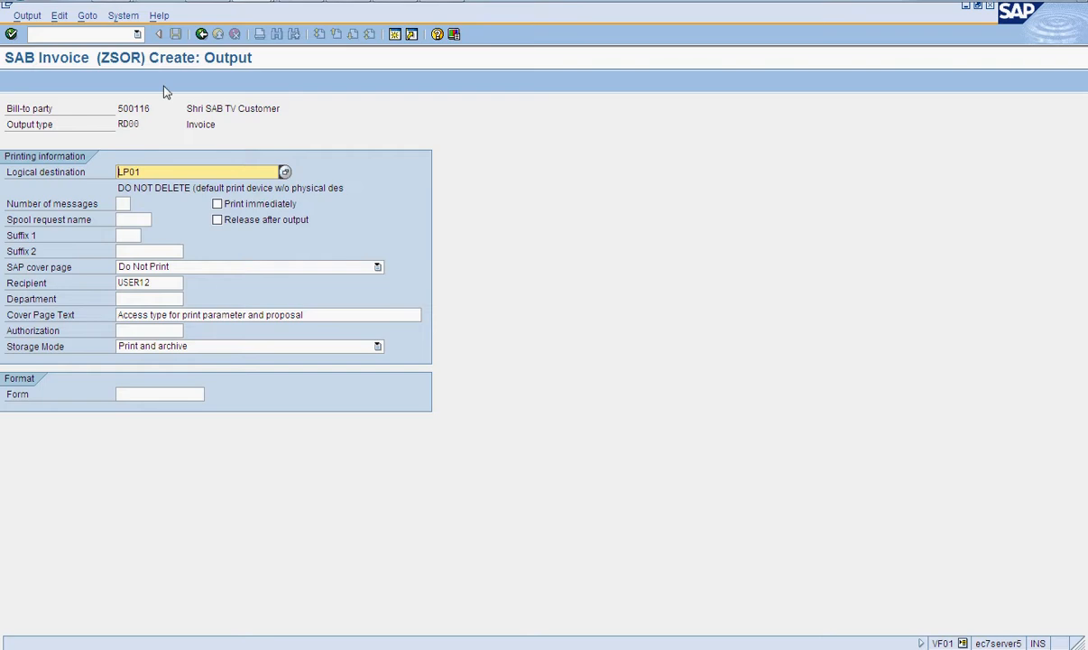
left_click(200, 35)
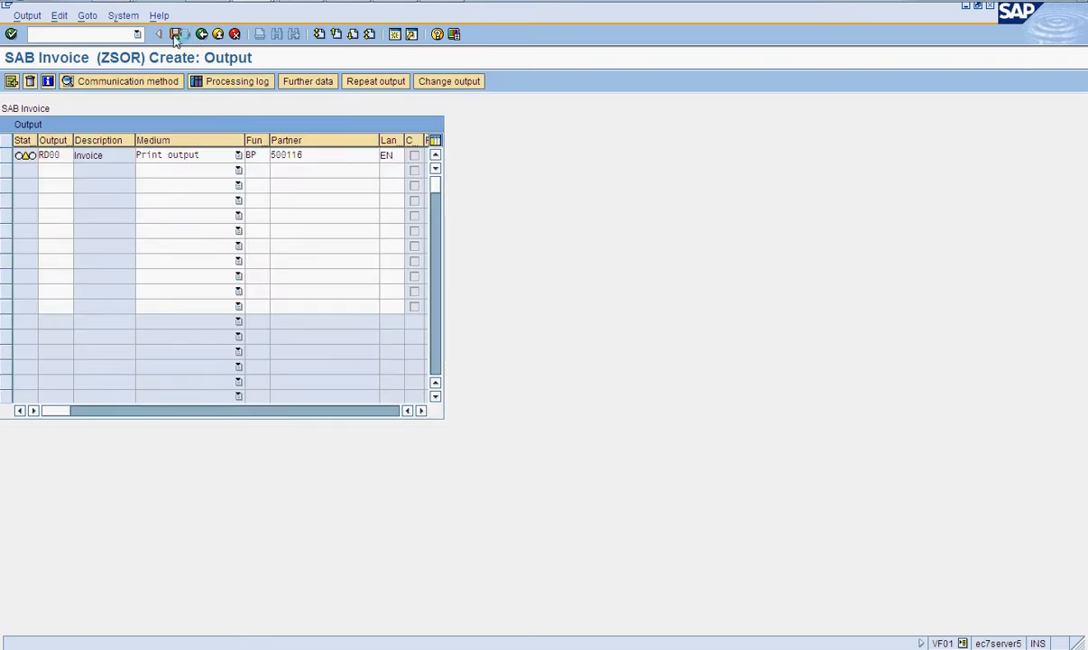
left_click(176, 34)
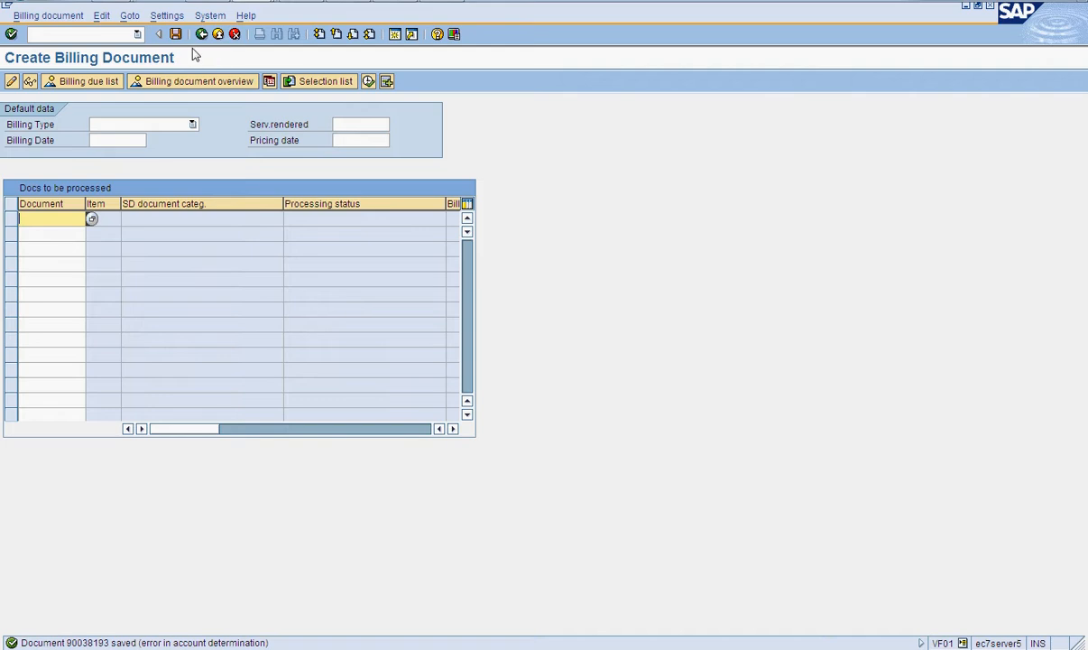
Switch to changing the saved invoice and try to release it to accounting
left_click(16, 15)
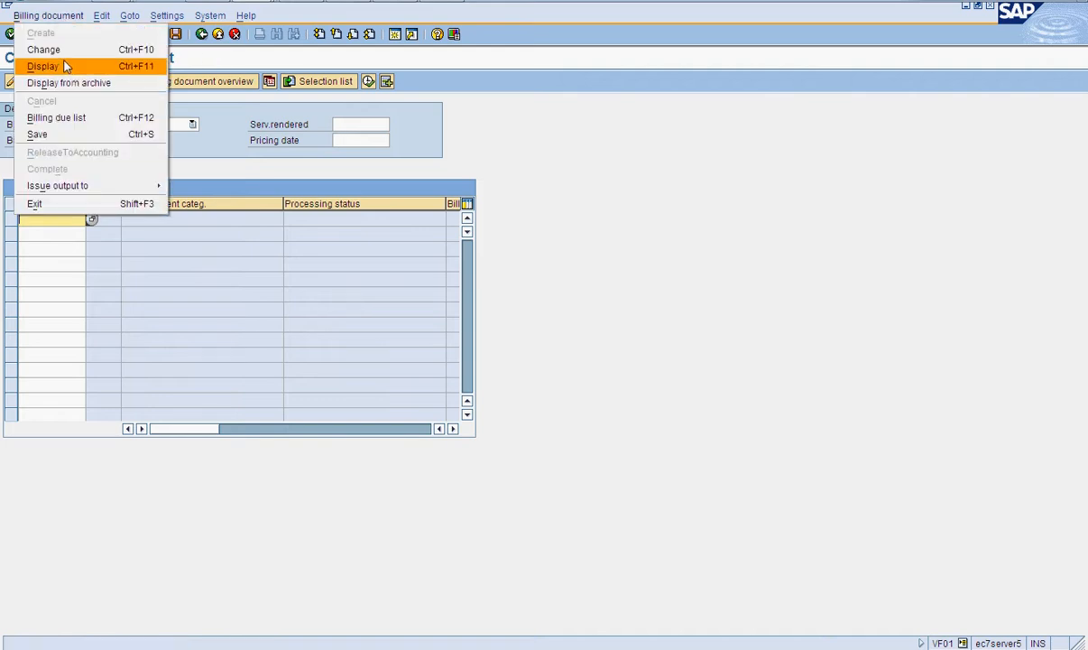
left_click(63, 51)
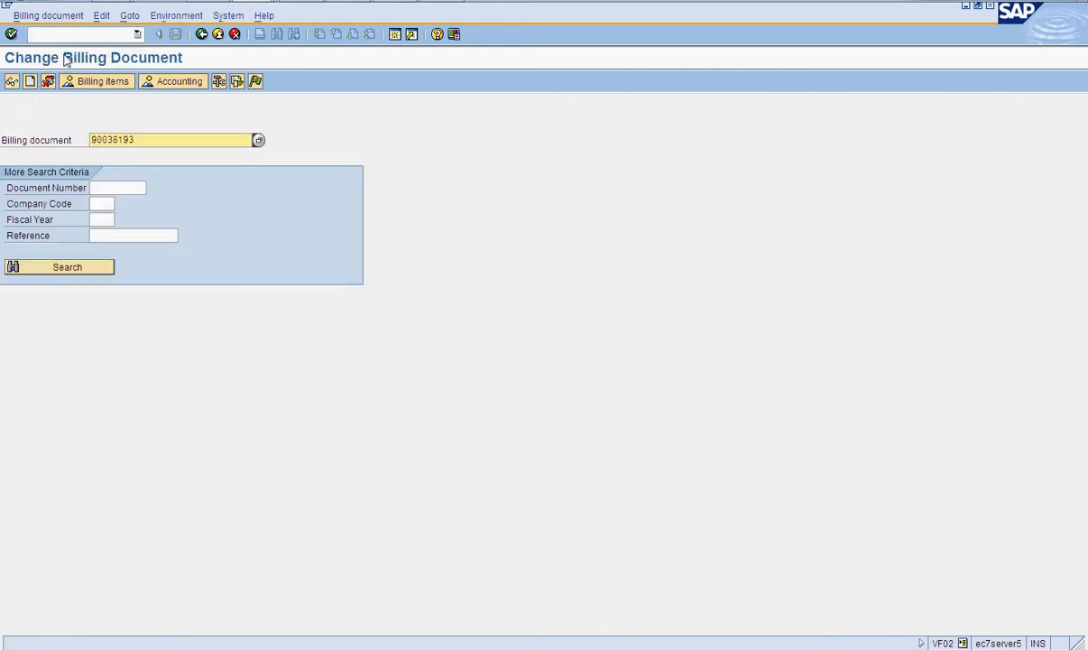
left_click(256, 81)
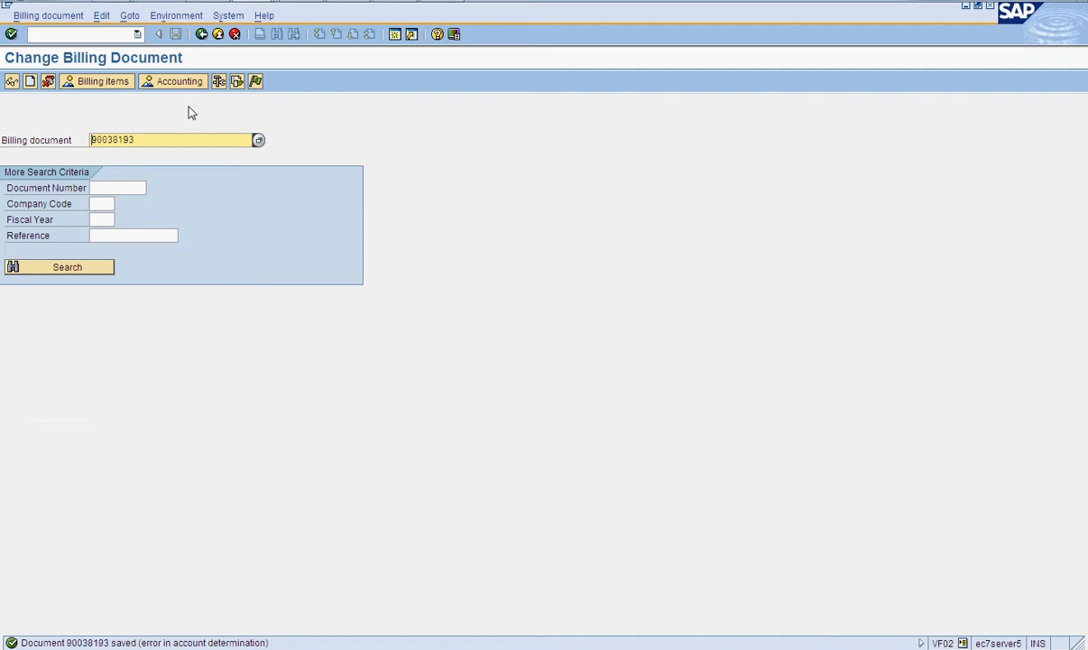
Set the account assignment group to Domestic revenues in the invoice header and Trading goods for item 10, and save
key("Return")
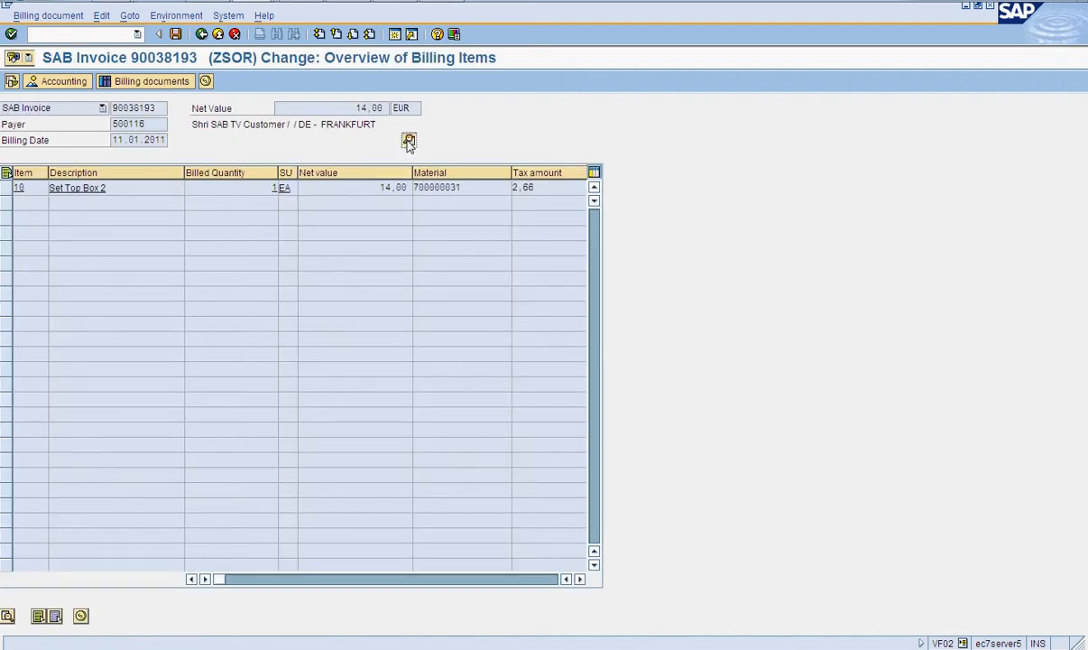
left_click(409, 140)
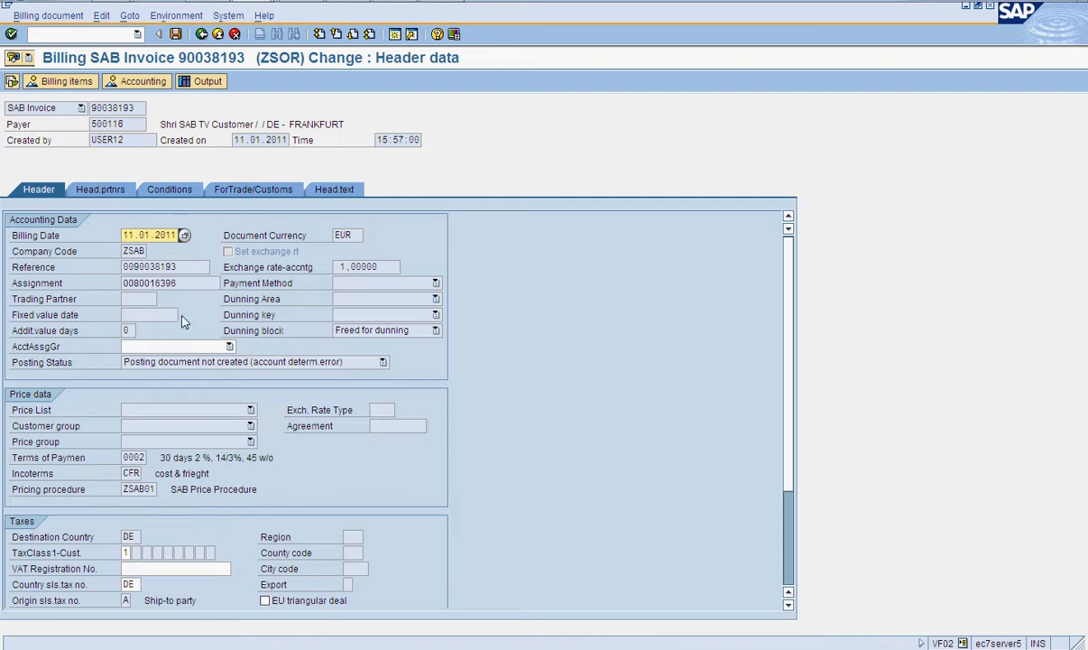
left_click(176, 345)
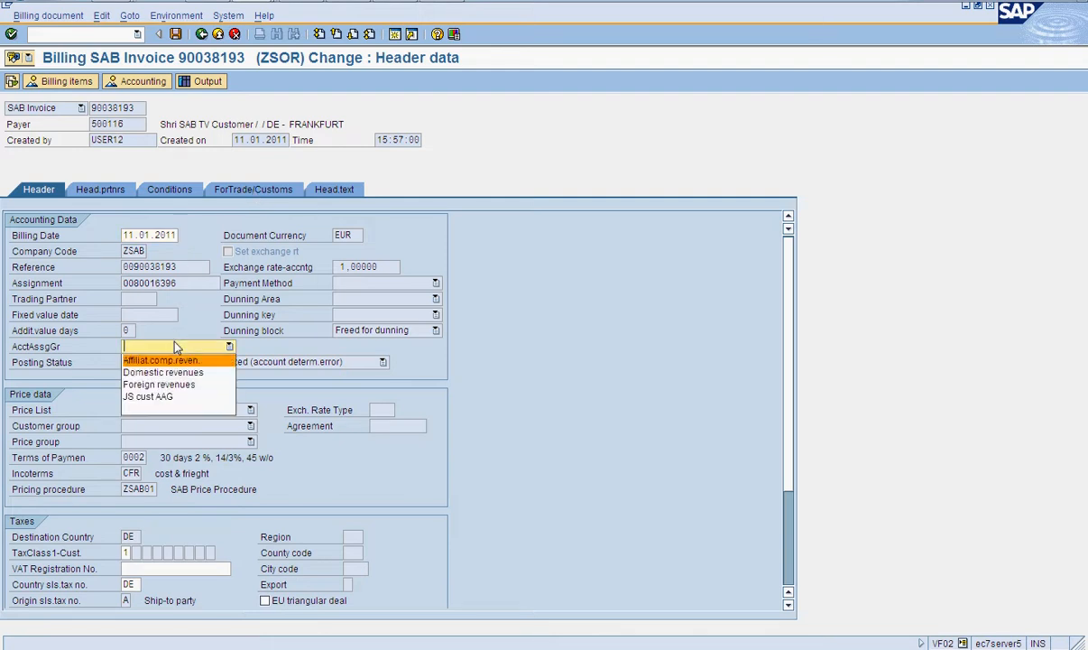
left_click(164, 370)
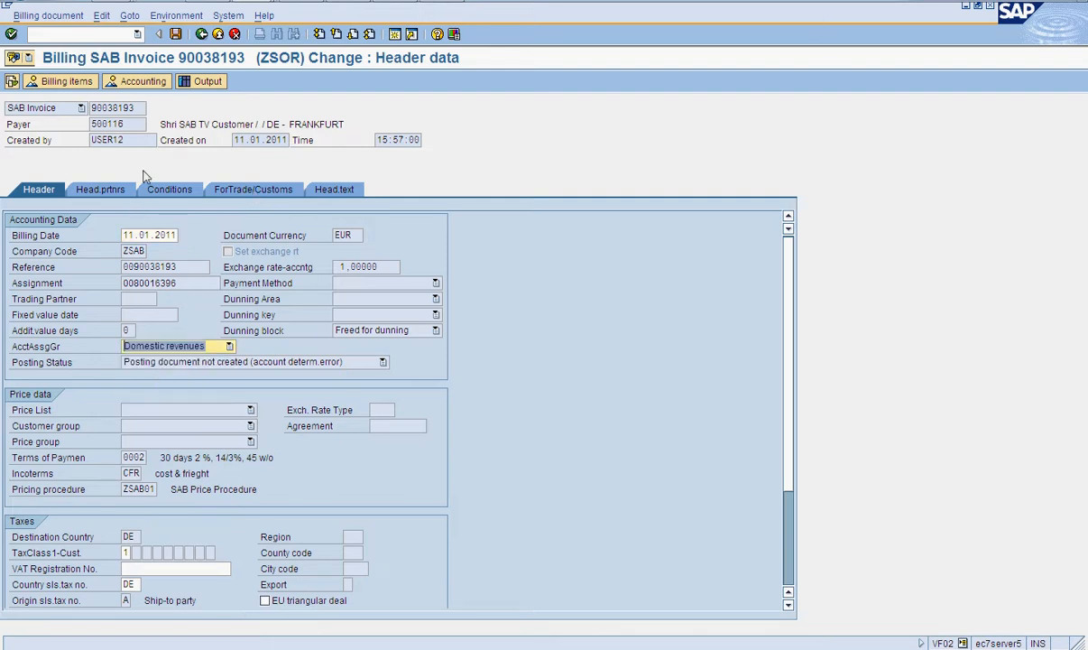
left_click(180, 35)
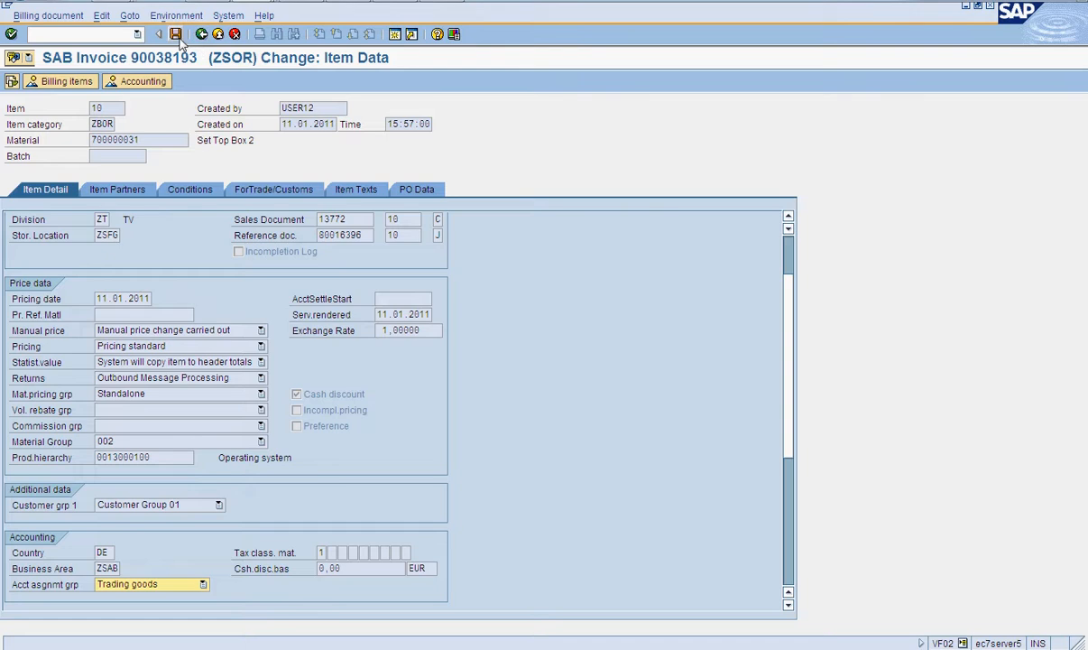
left_click(177, 35)
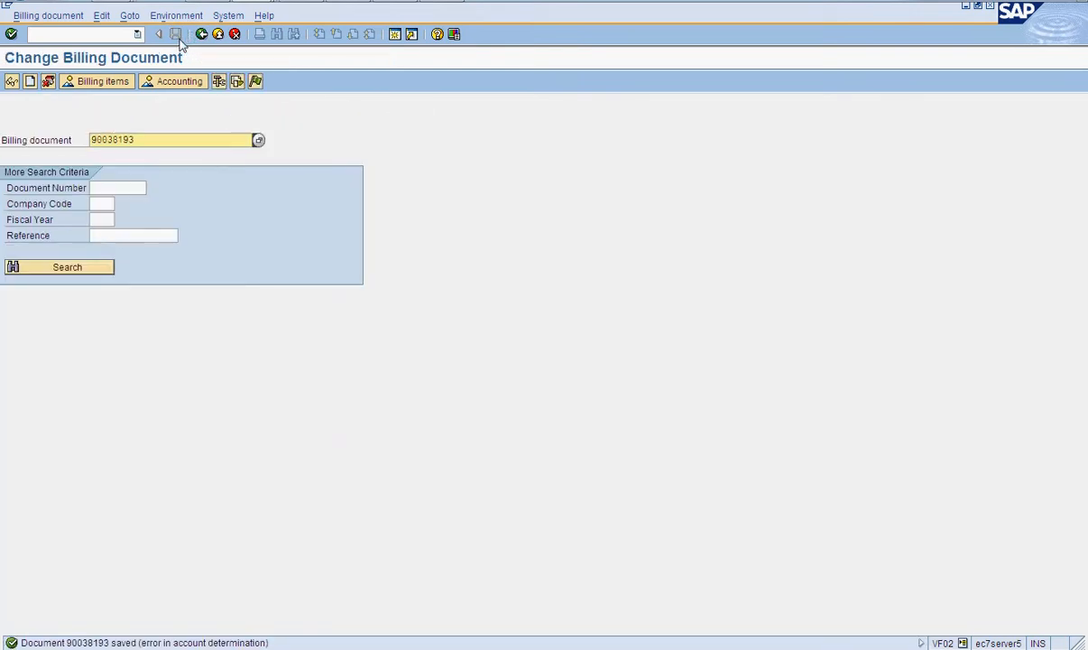
Try again to release the invoice to accounting and check the order, delivery and invoice statuses in its document flow
left_click(256, 82)
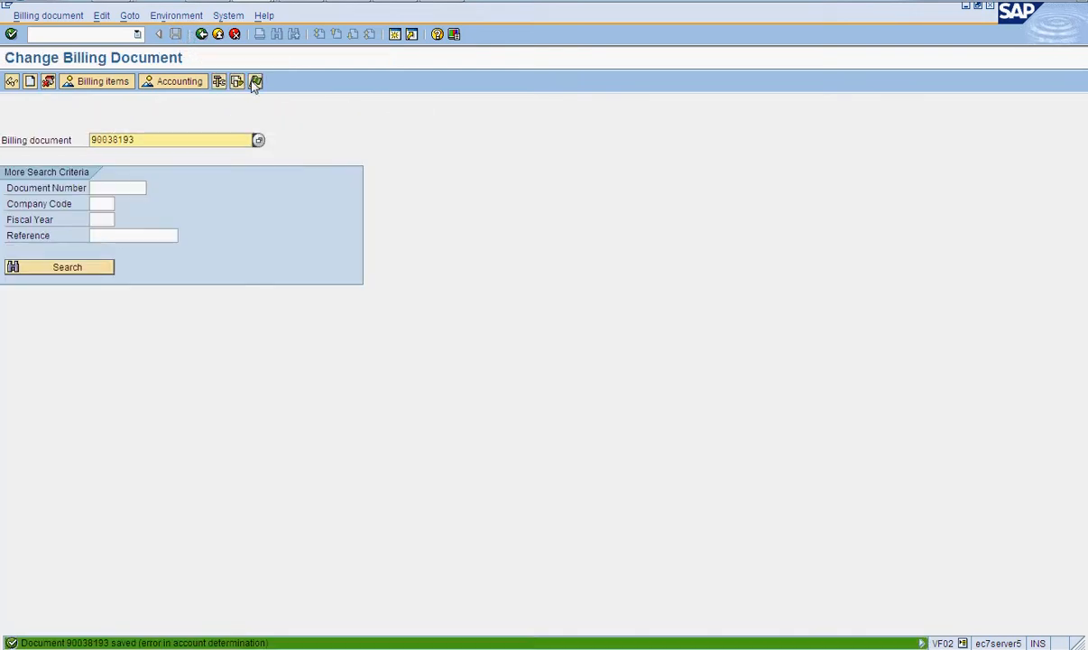
left_click(114, 36)
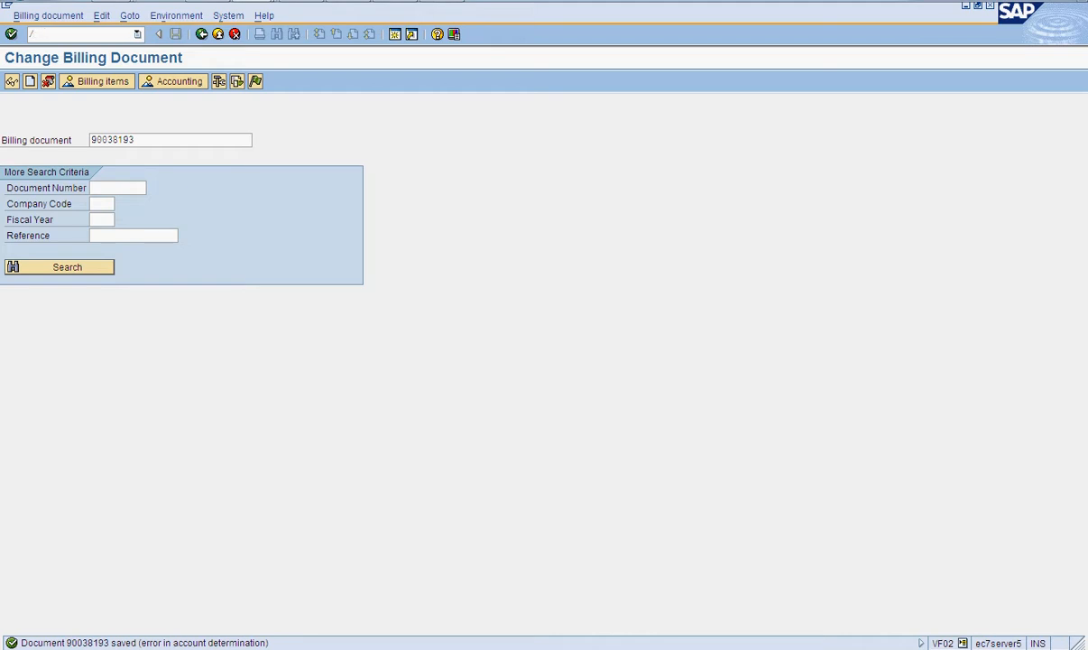
left_click(240, 82)
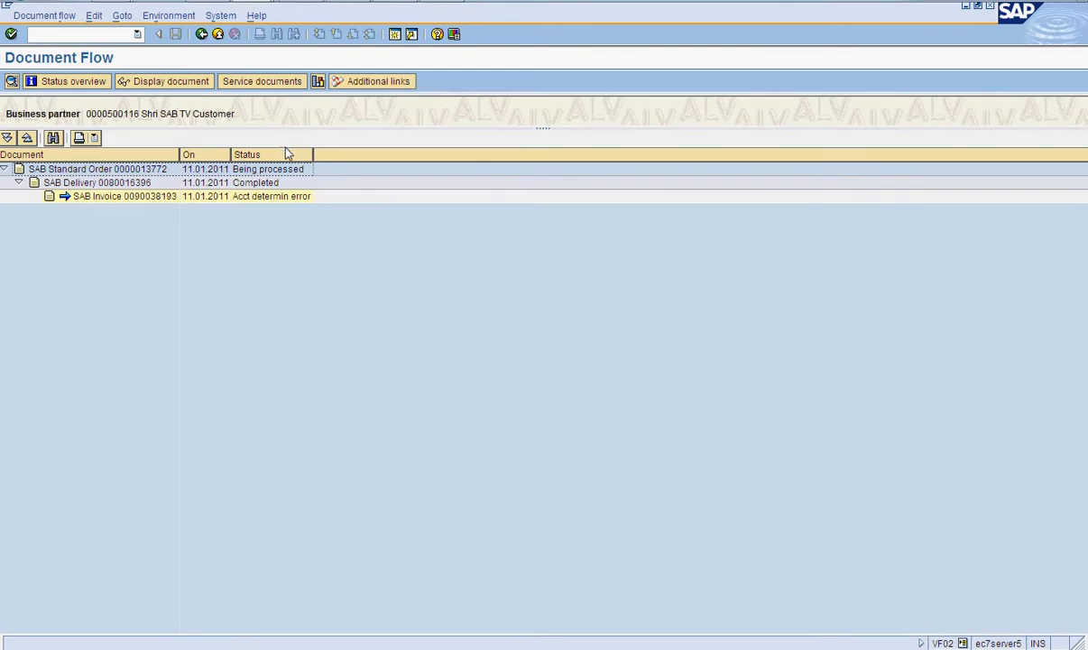
left_click(247, 185)
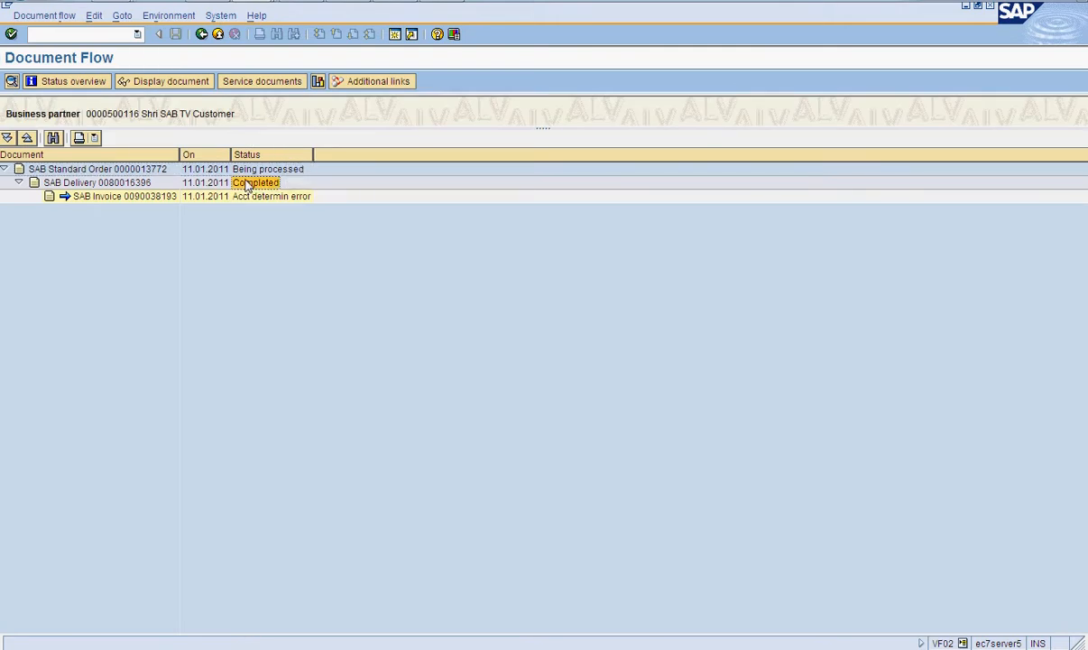
left_click(201, 35)
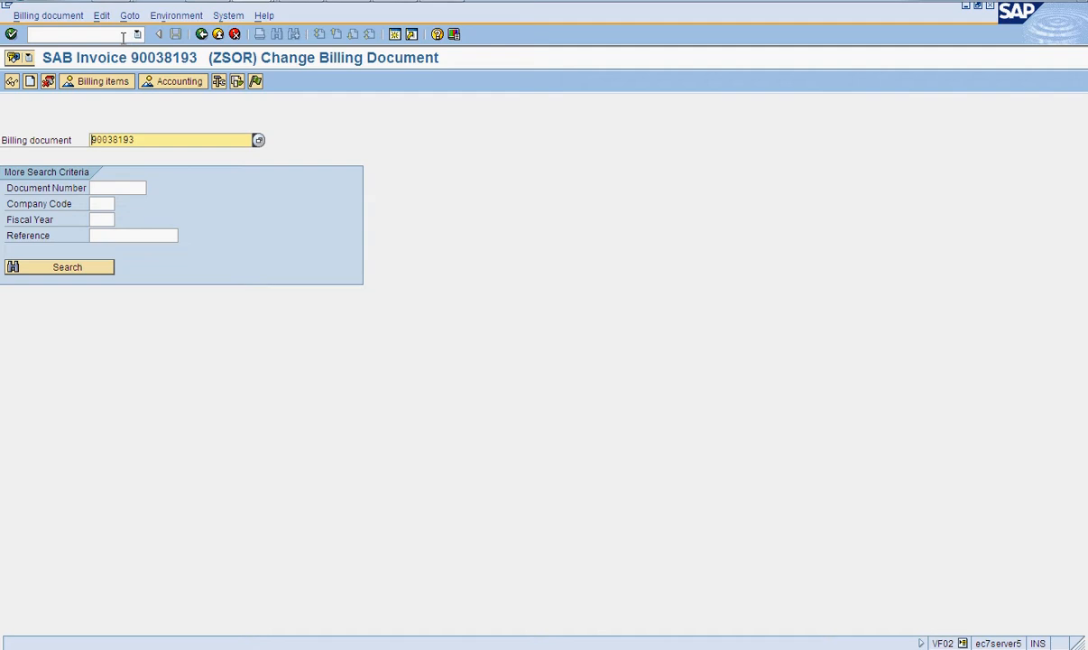
Issue the invoice's RD00 output as a print preview and examine the item prices, output tax and final amount
left_click(59, 18)
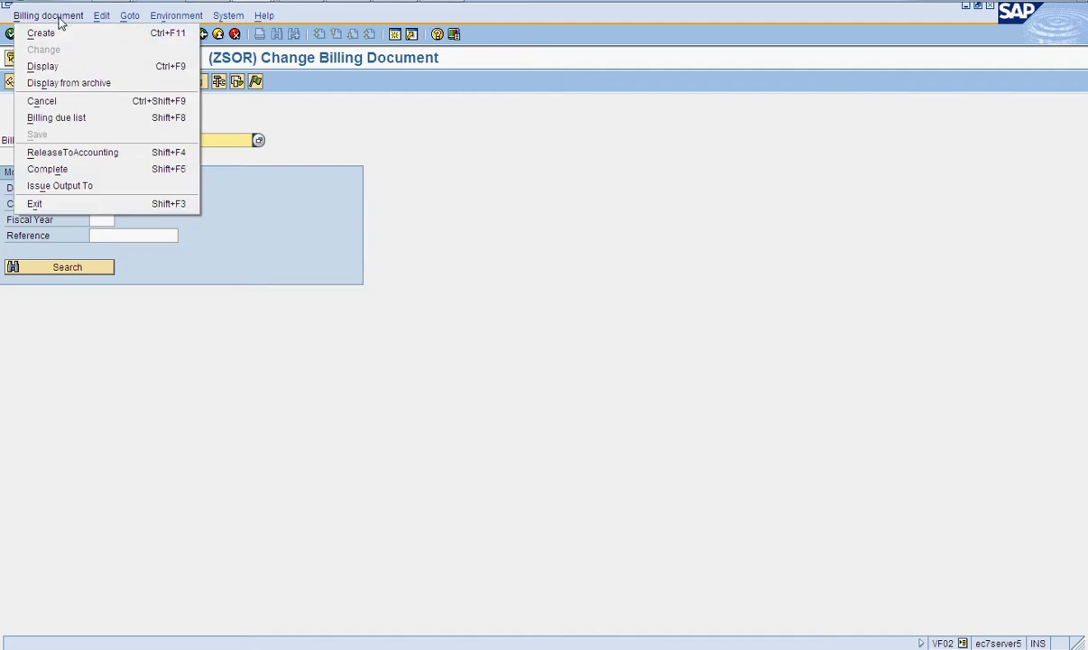
left_click(73, 184)
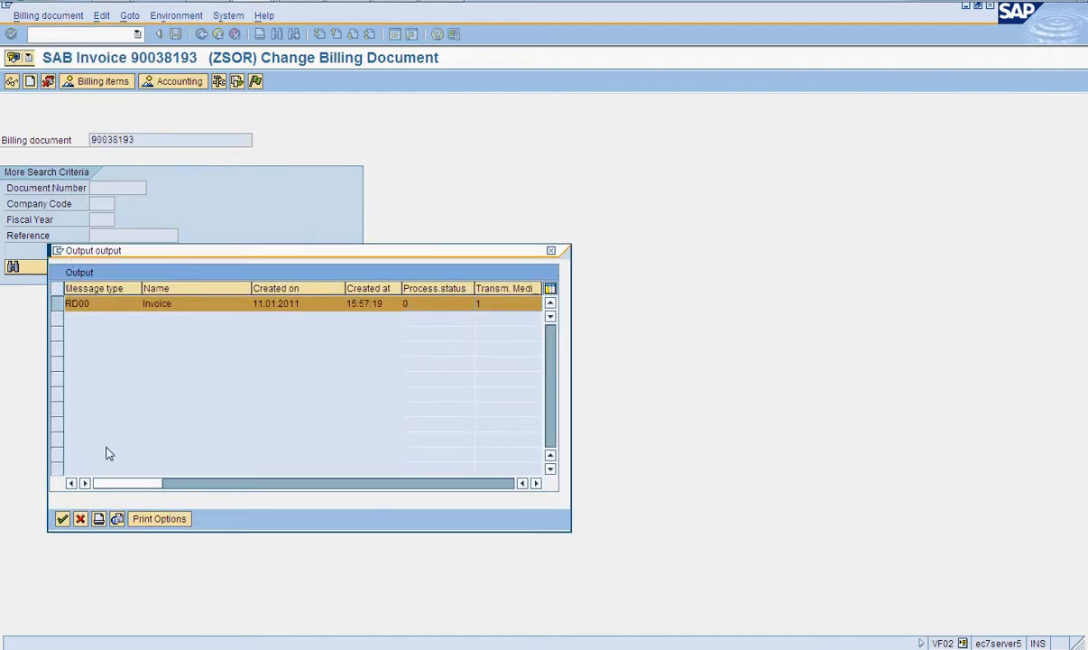
left_click(117, 519)
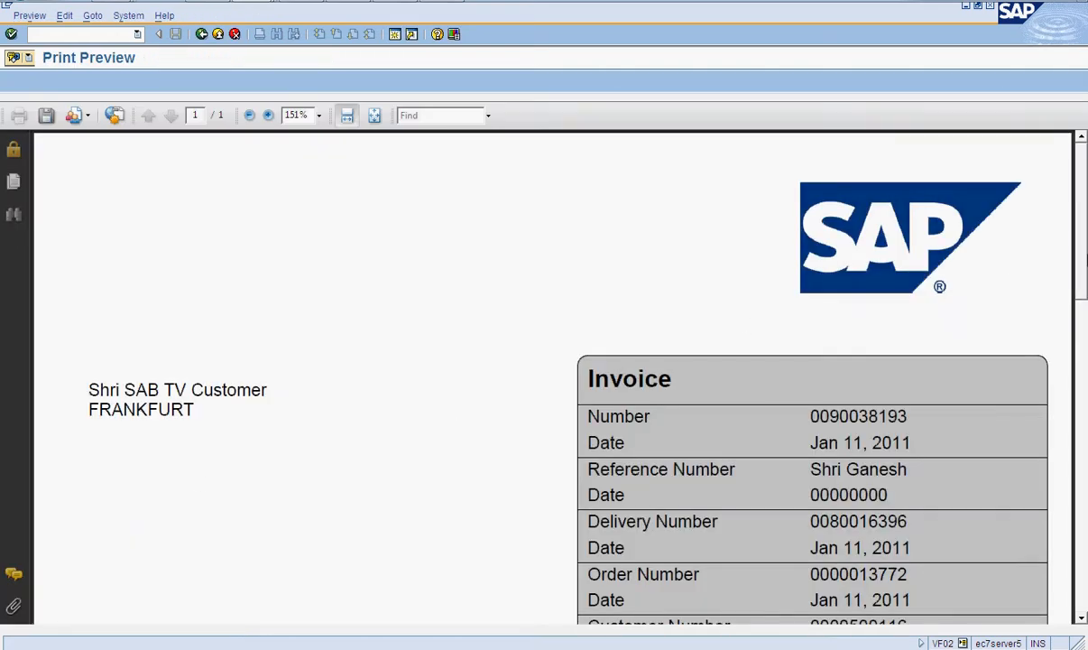
left_click_drag(1084, 249, 1084, 470)
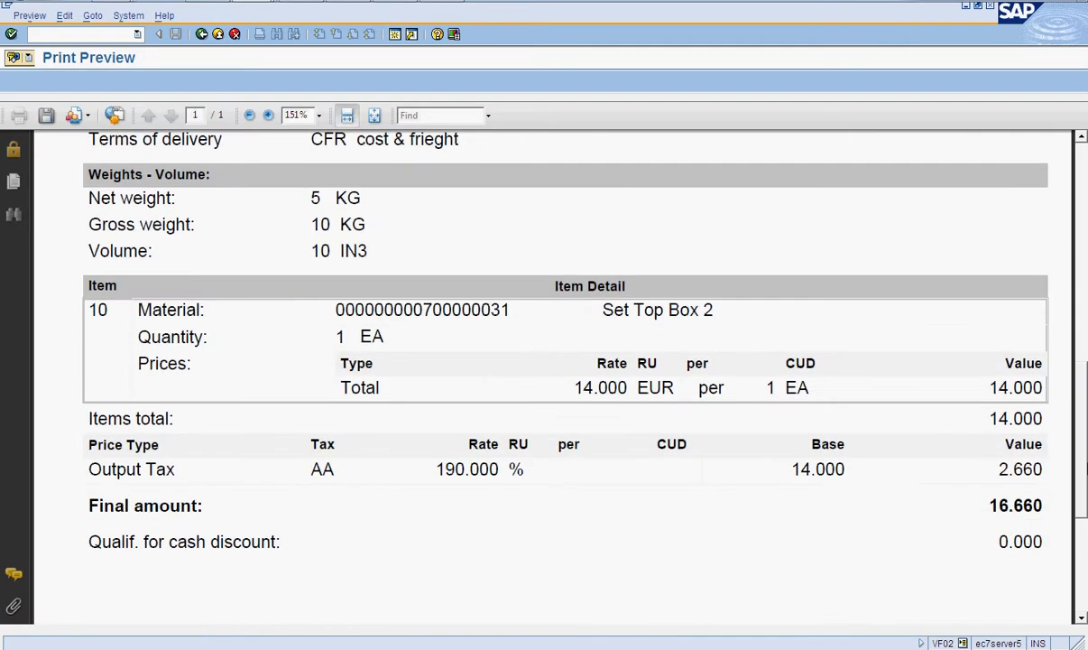
left_click(133, 40)
type("/nvfx3")
key("Return")
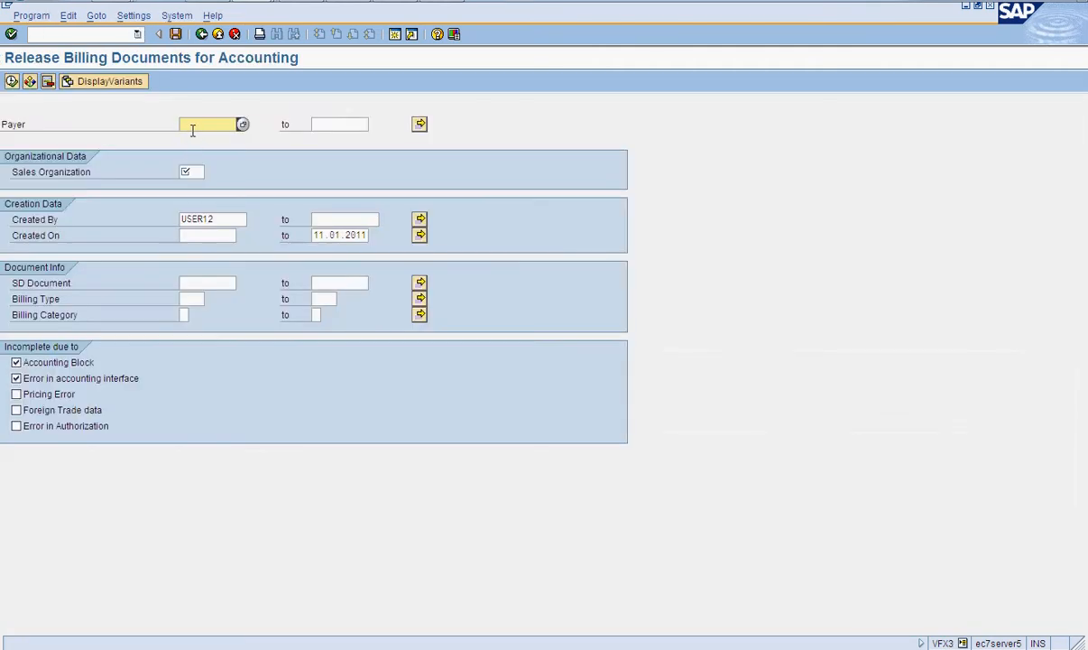
left_click(198, 282)
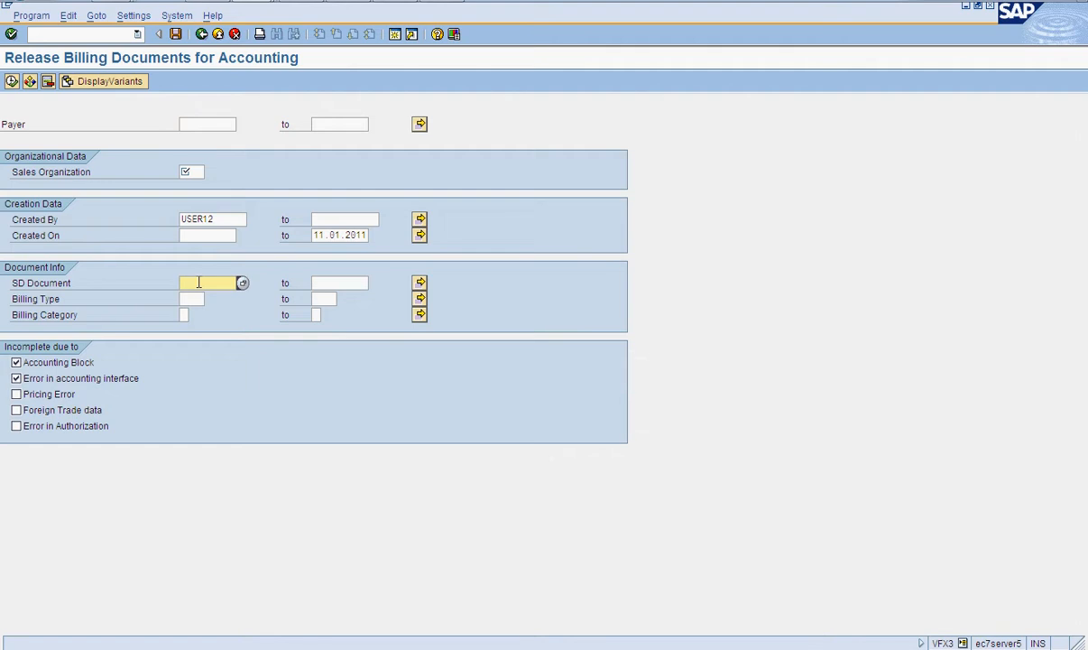
Look up the invoice number in transaction VF02 and return to releasing billing documents in VFX3
left_click(77, 34)
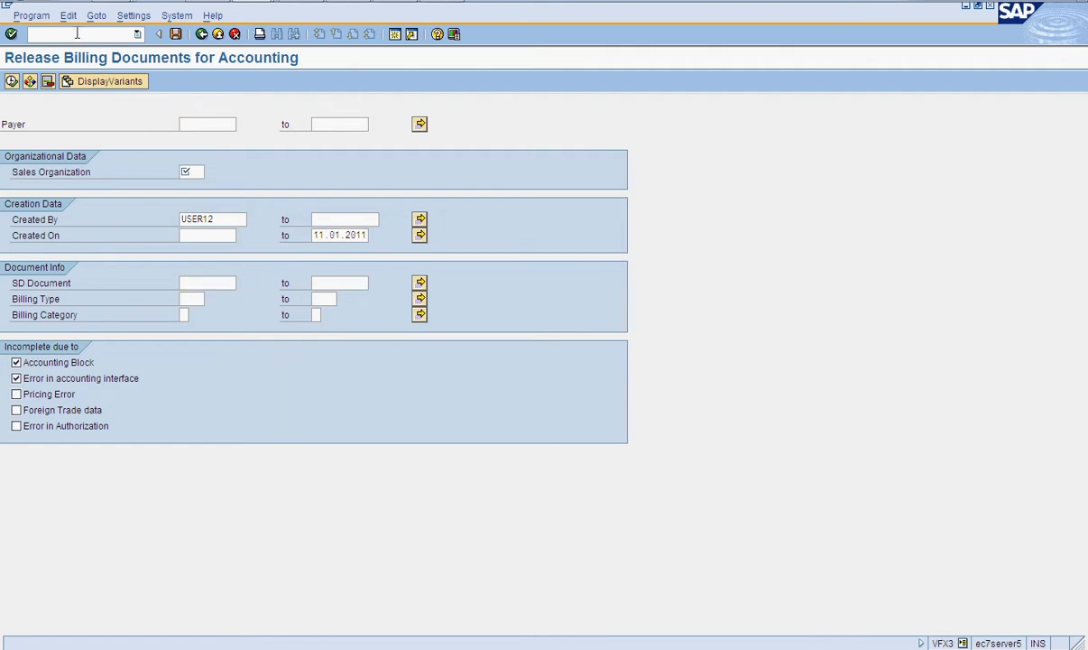
type("/nvf02")
key("Return")
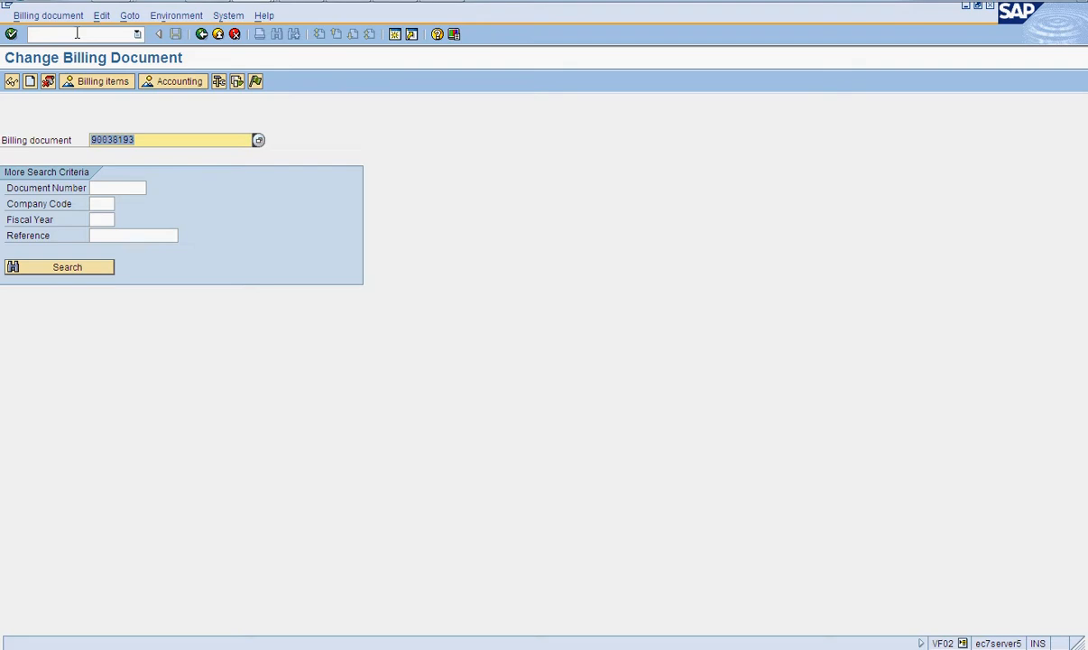
left_click(77, 34)
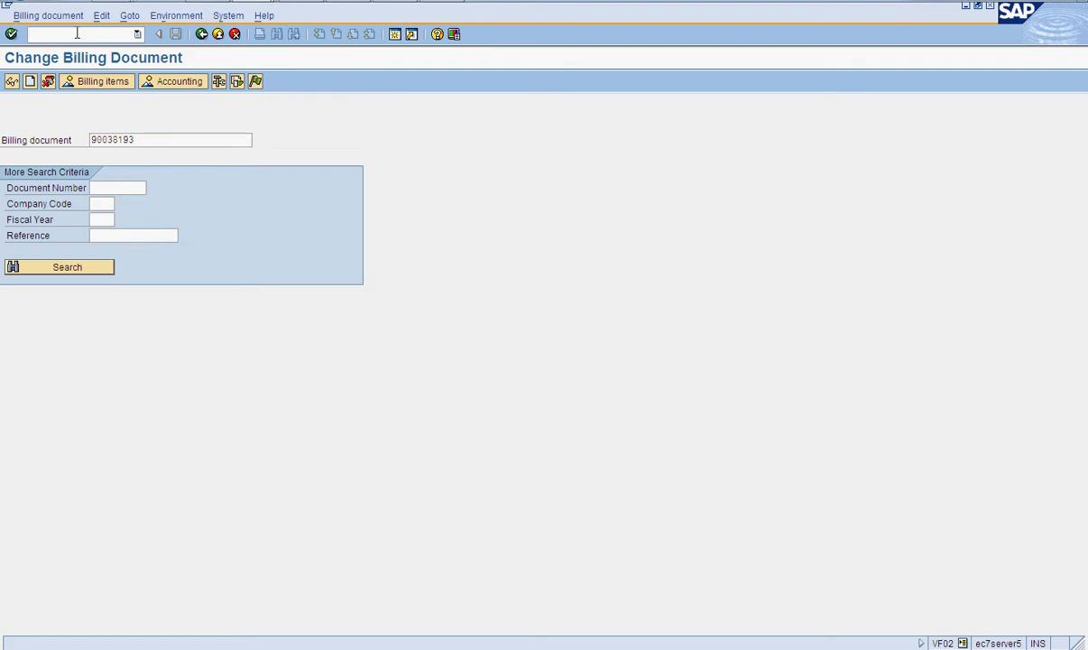
type("/nvfx3")
key("Return")
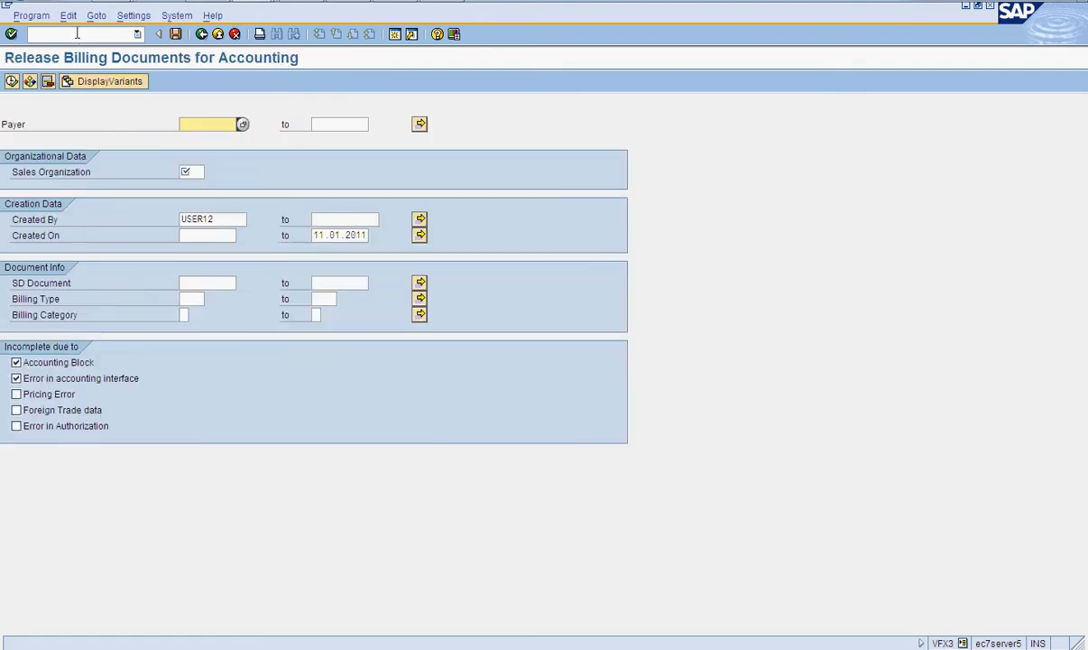
List the invoice by its number for sales organization ZSAB, also including pricing errors, foreign trade data and authorization errors
left_click(198, 286)
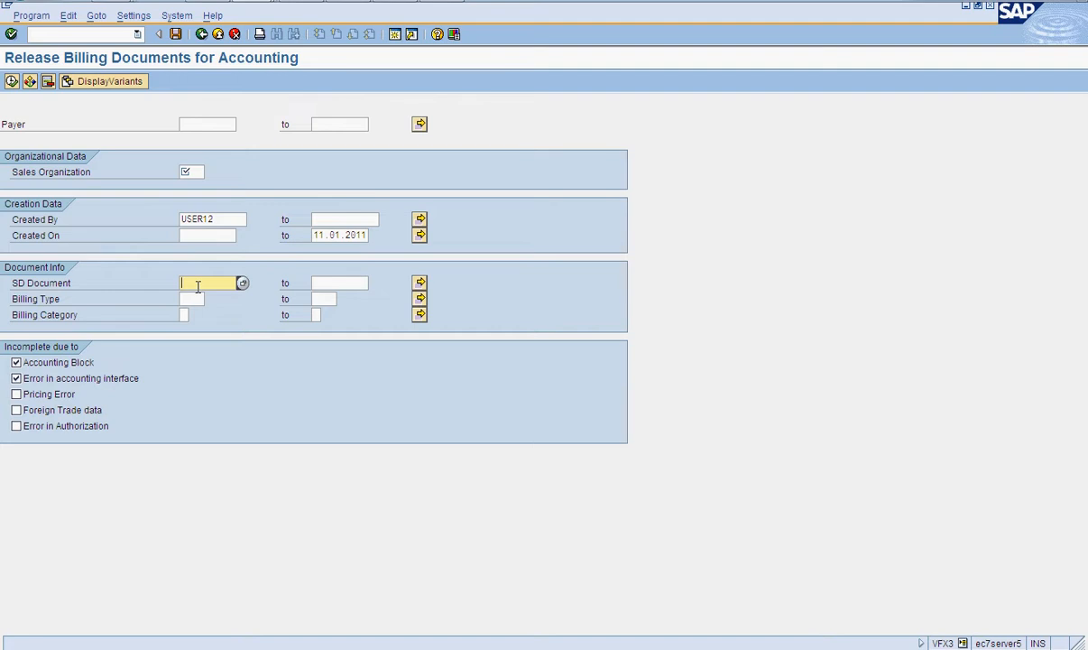
type("90038193")
left_click(191, 171)
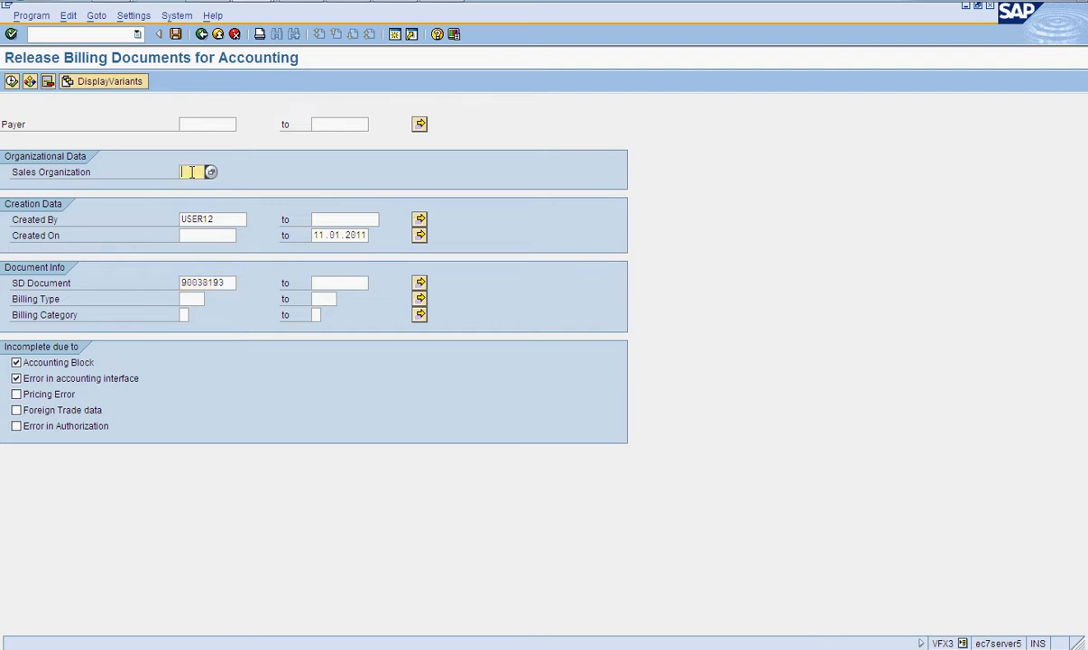
type("zsab")
left_click(17, 394)
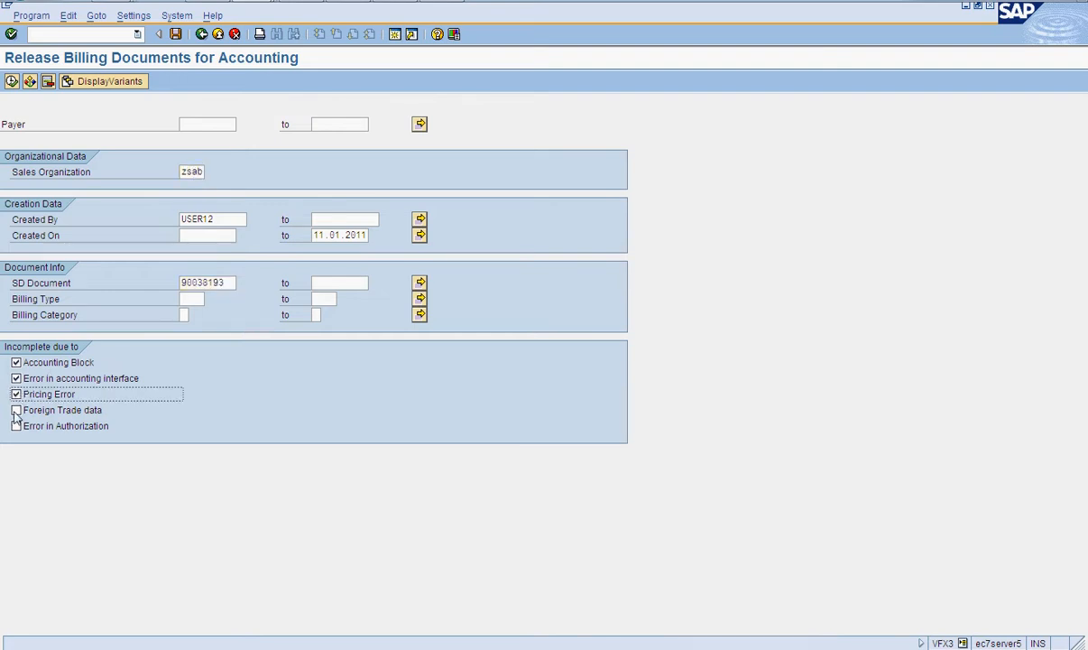
left_click(16, 410)
left_click(16, 426)
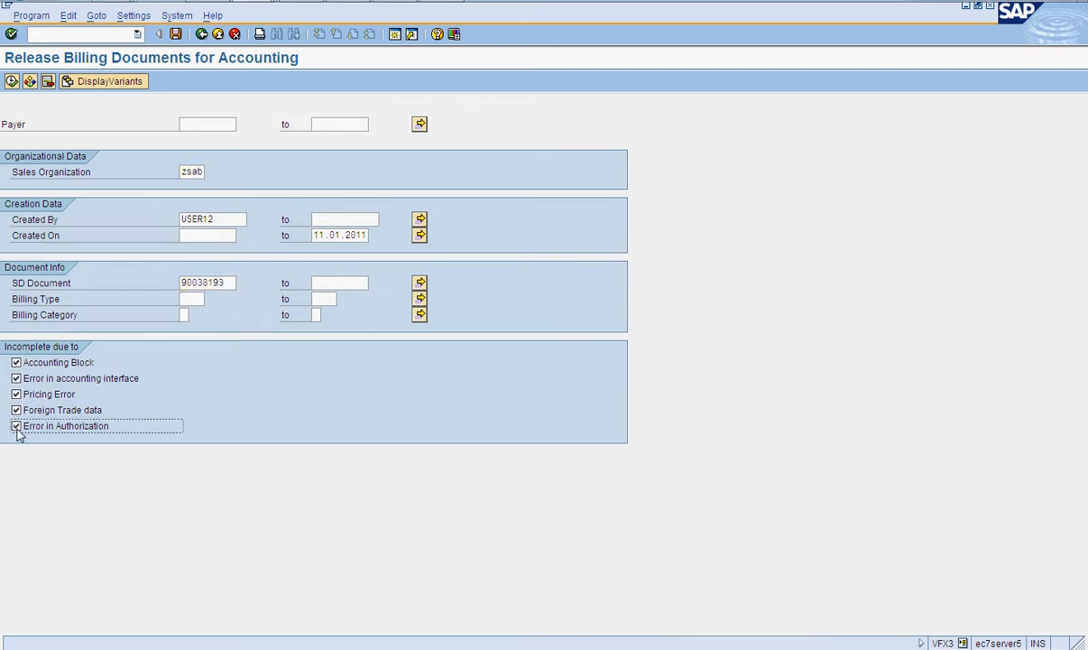
left_click(11, 82)
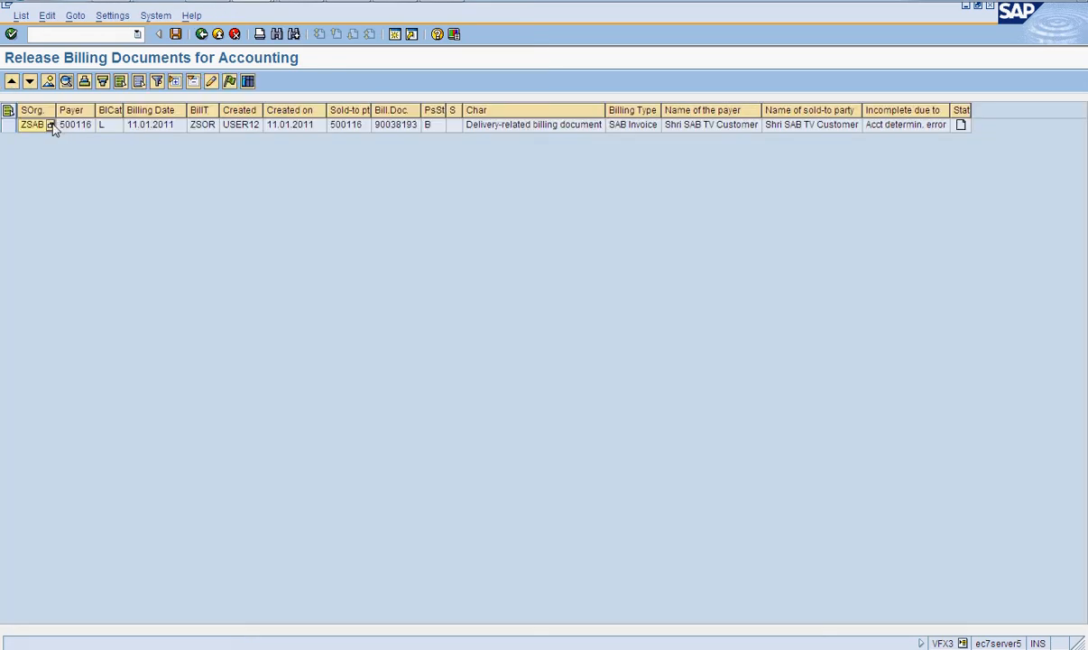
Try to release the listed invoice to accounting and examine the technical data of the entry in its error log
left_click(9, 124)
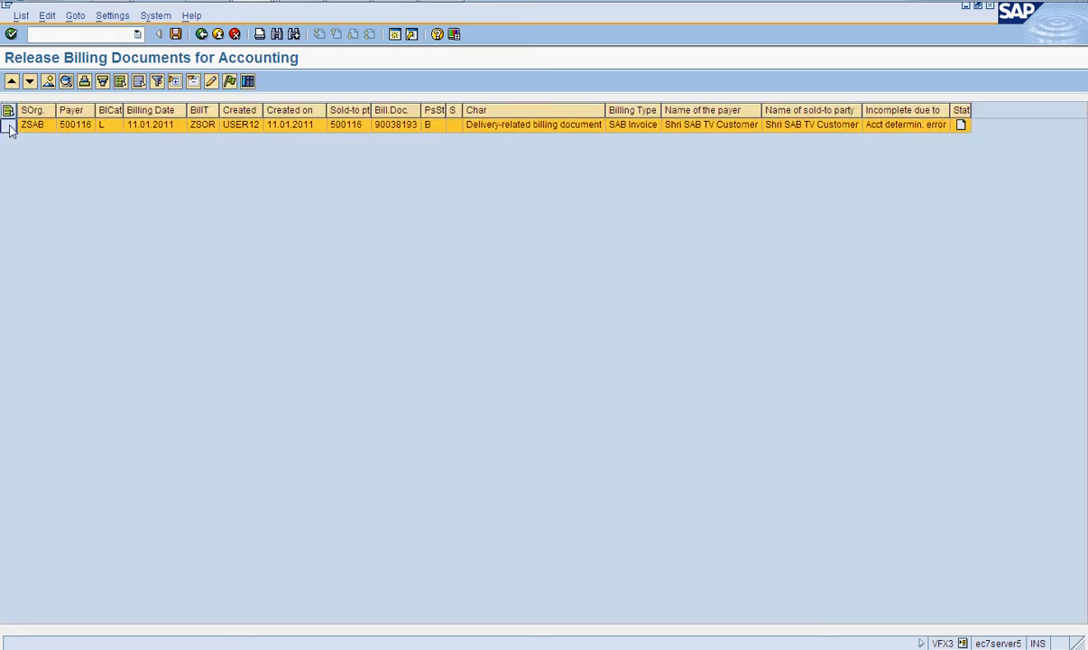
left_click(233, 81)
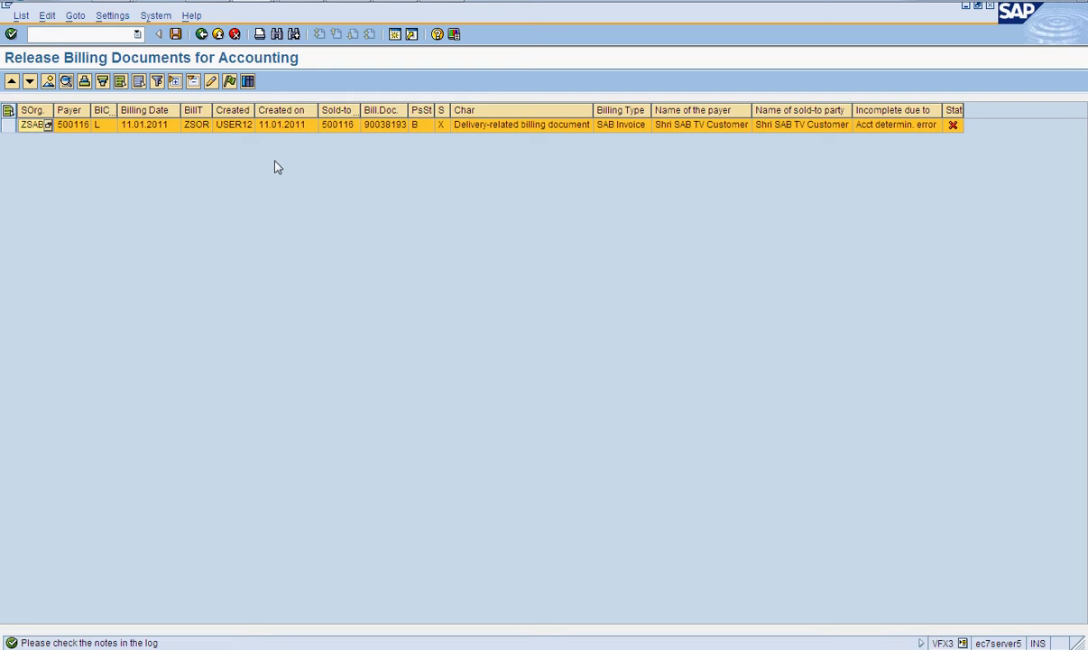
left_click(248, 83)
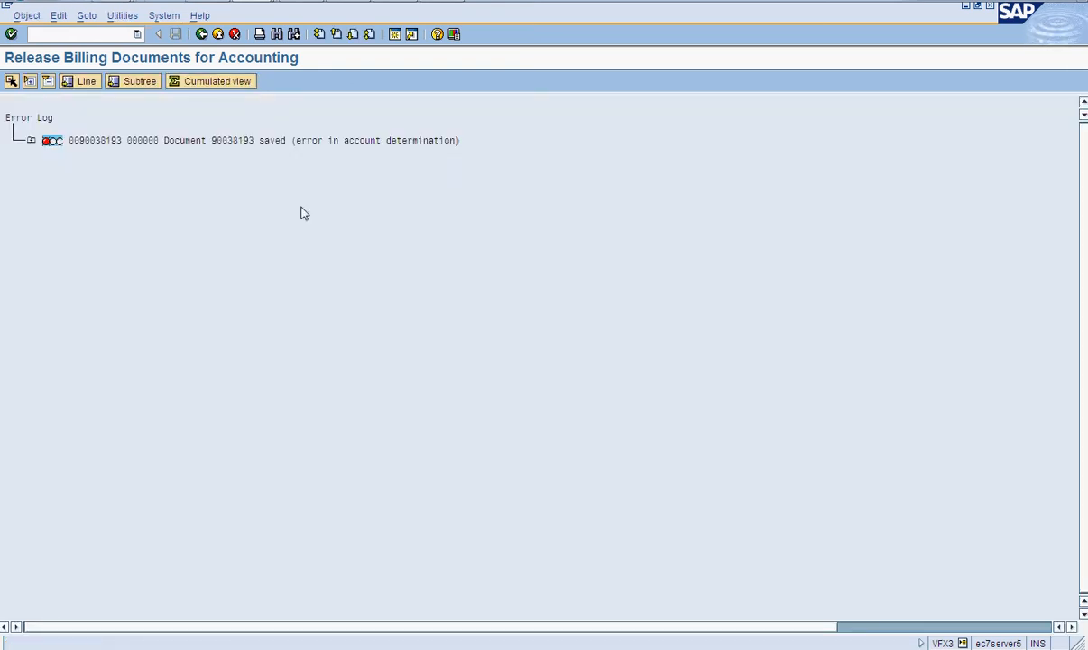
left_click(31, 142)
left_click(51, 163)
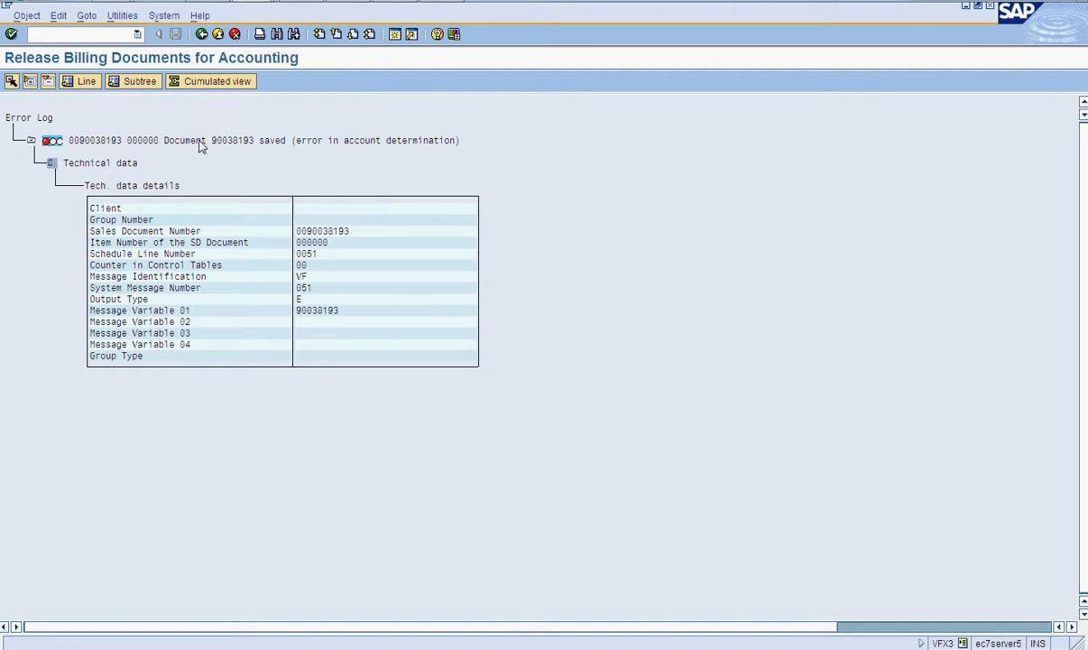
left_click(344, 0)
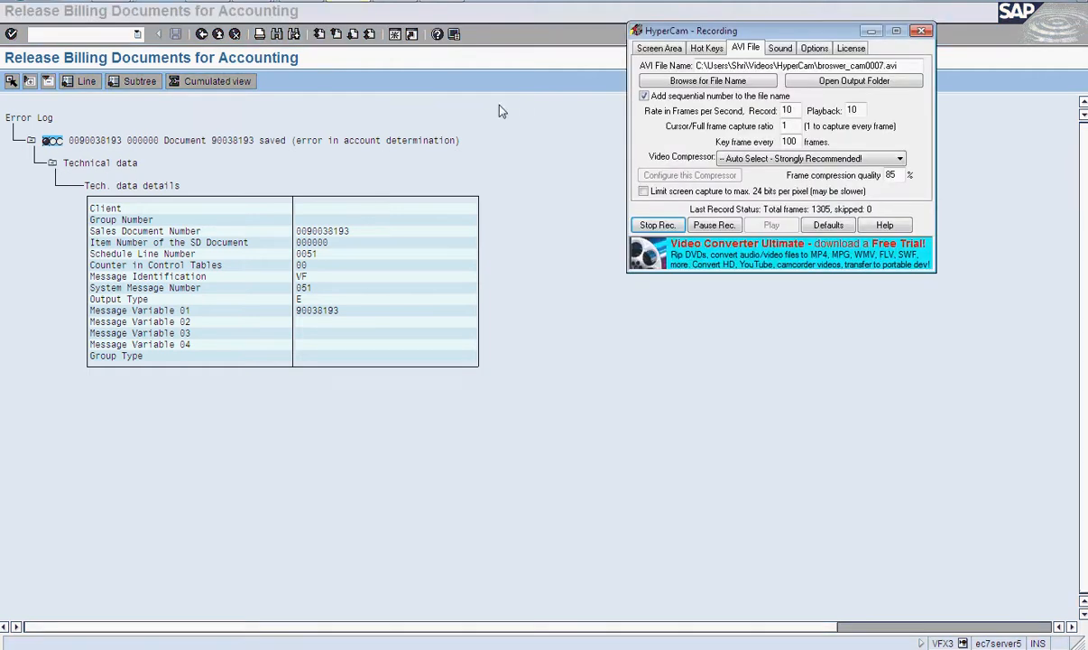
left_click(536, 183)
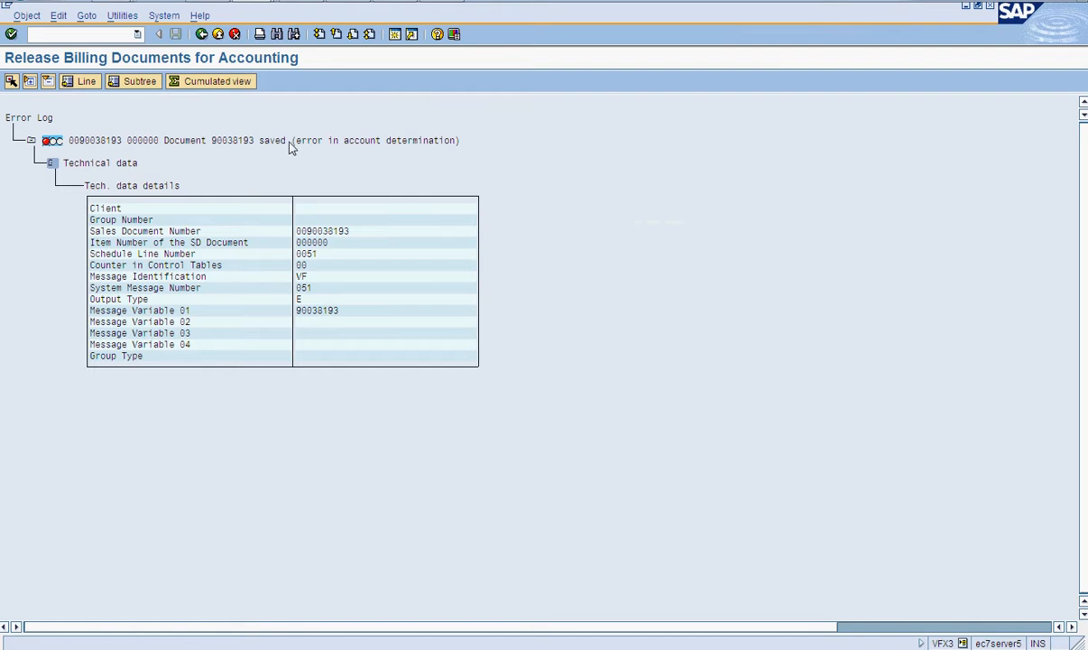
Start a SAB credit memo request in transaction VA01 for sales area ZSAB / IN / ZT
left_click(127, 35)
type("/nva01")
key("Return")
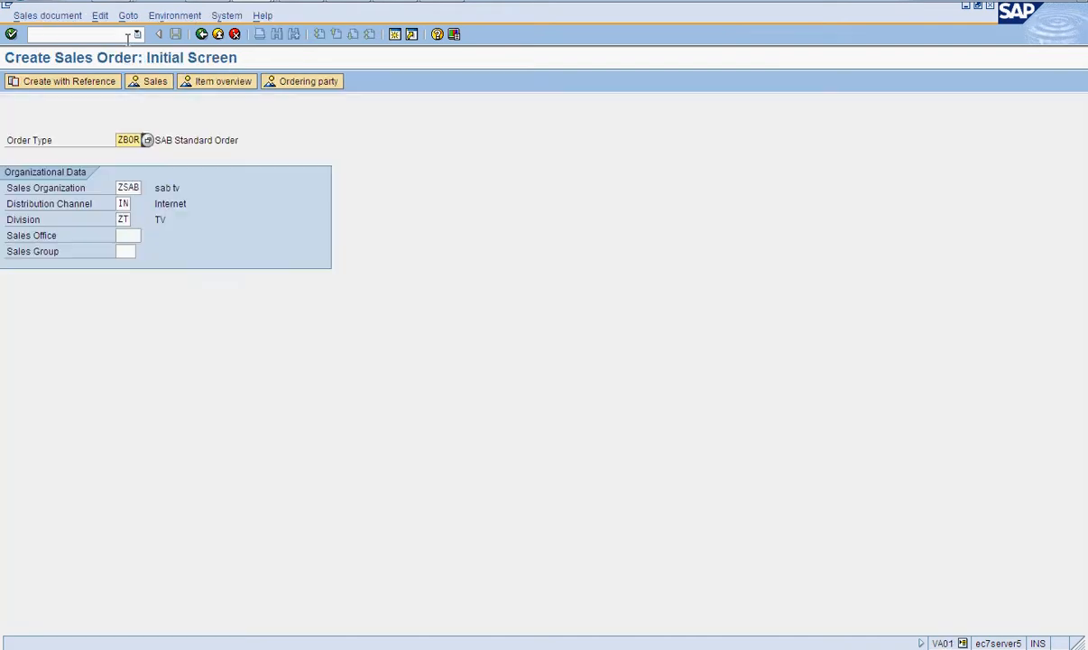
key("Right")
key("Delete")
type("C")
key("Return")
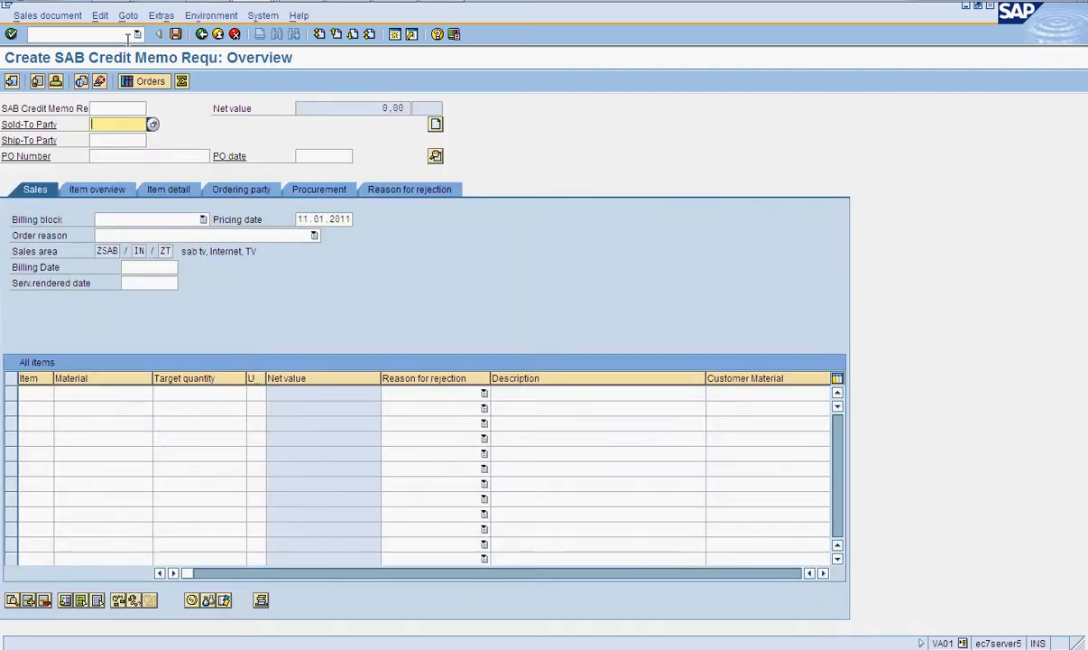
Fill in the customer number as sold-to party and the PO number of the credit memo request
key("Down")
key("Down")
key("Return")
key("Tab")
key("Down")
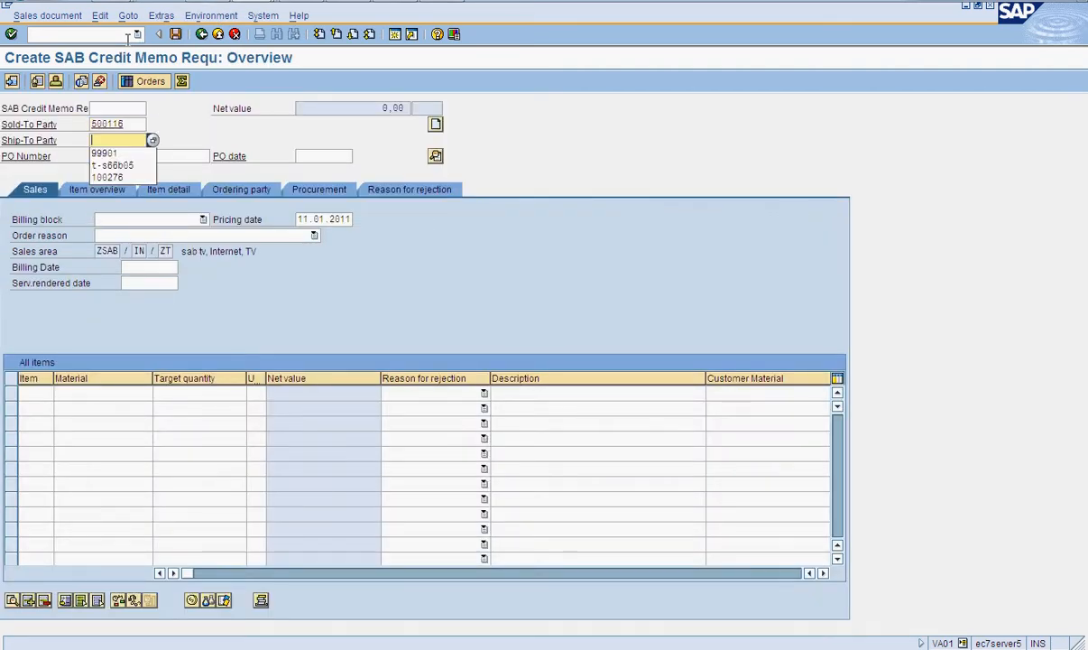
key("Down")
left_click(171, 155)
key("Down")
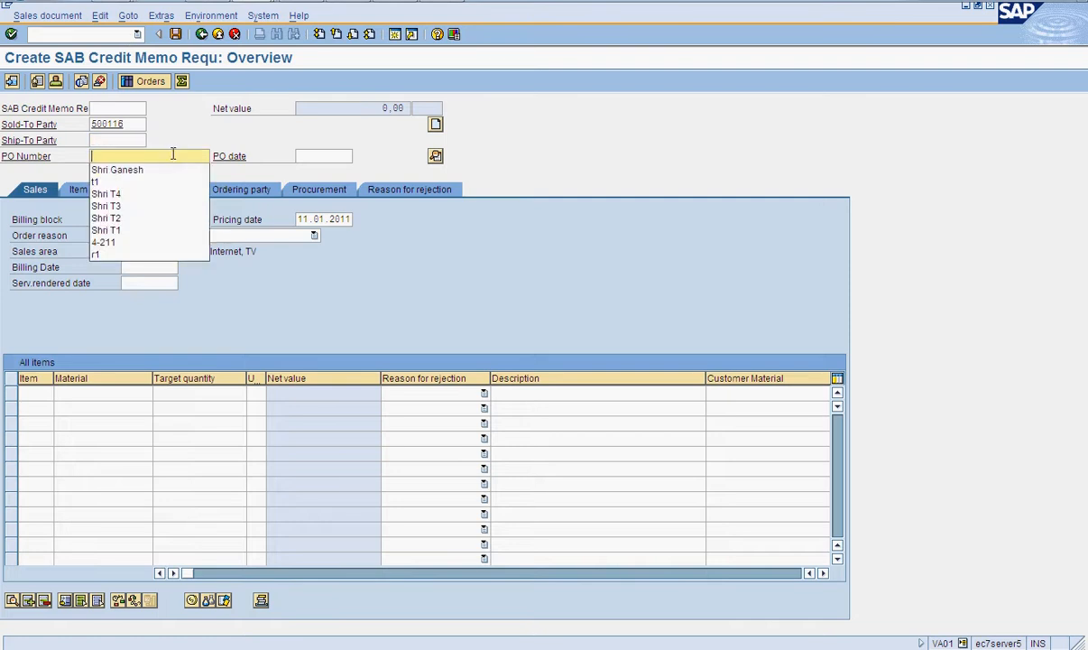
key("Down")
key("Return")
type("2")
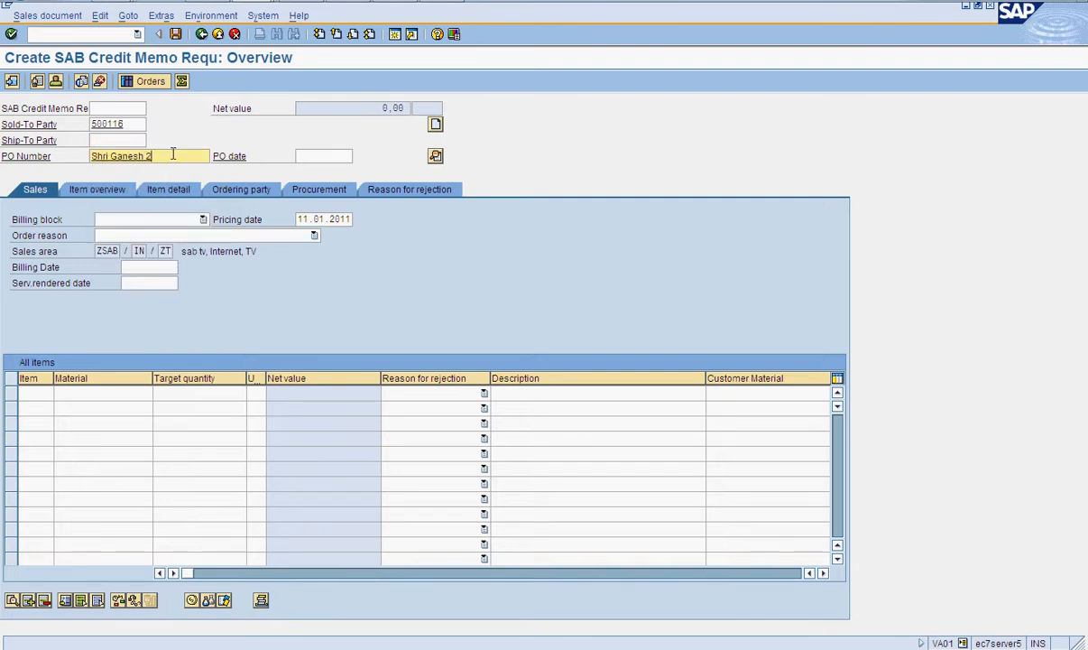
Add material 700000033 with target quantity 1 to the credit memo request and accept the proposed billing date
left_click(72, 394)
key("Down")
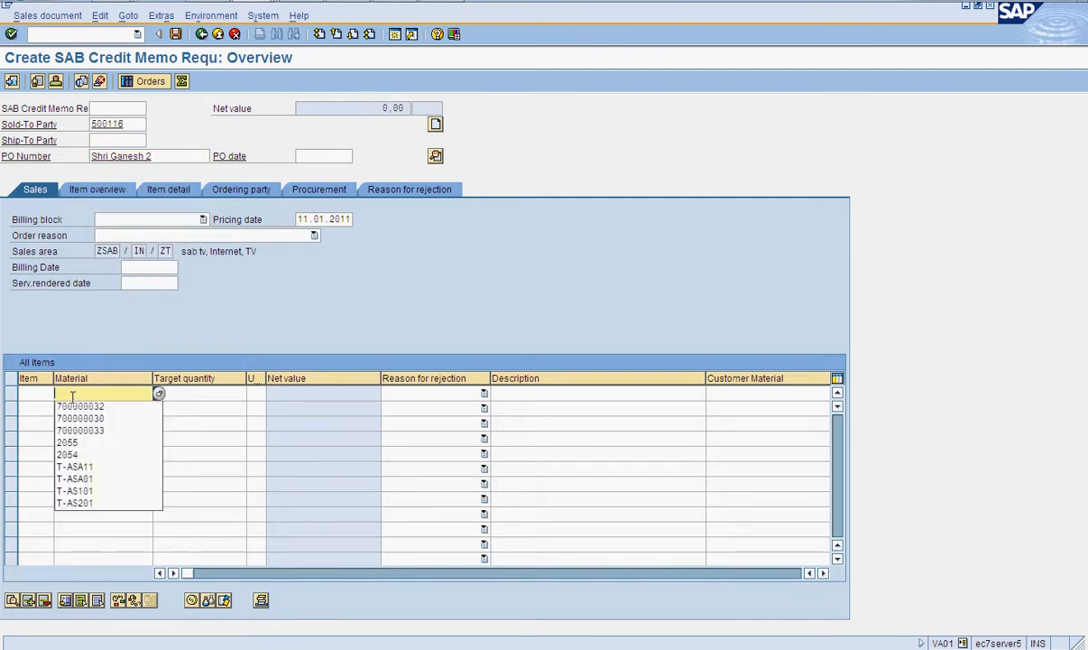
key("Down")
key("Down")
key("Down")
key("Tab")
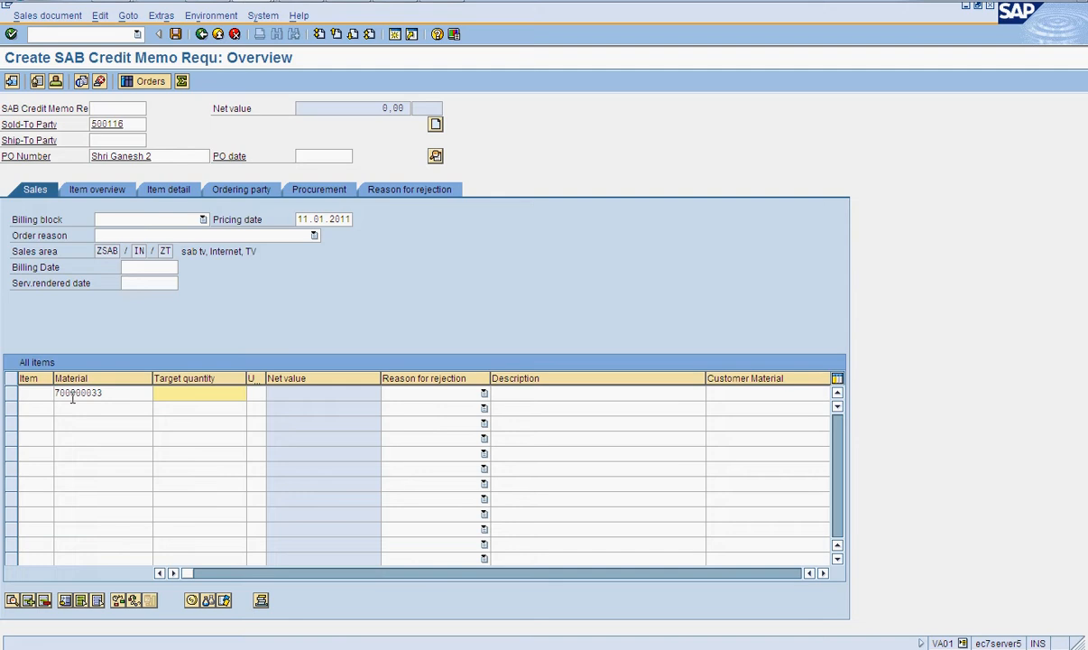
key("Tab")
type("1")
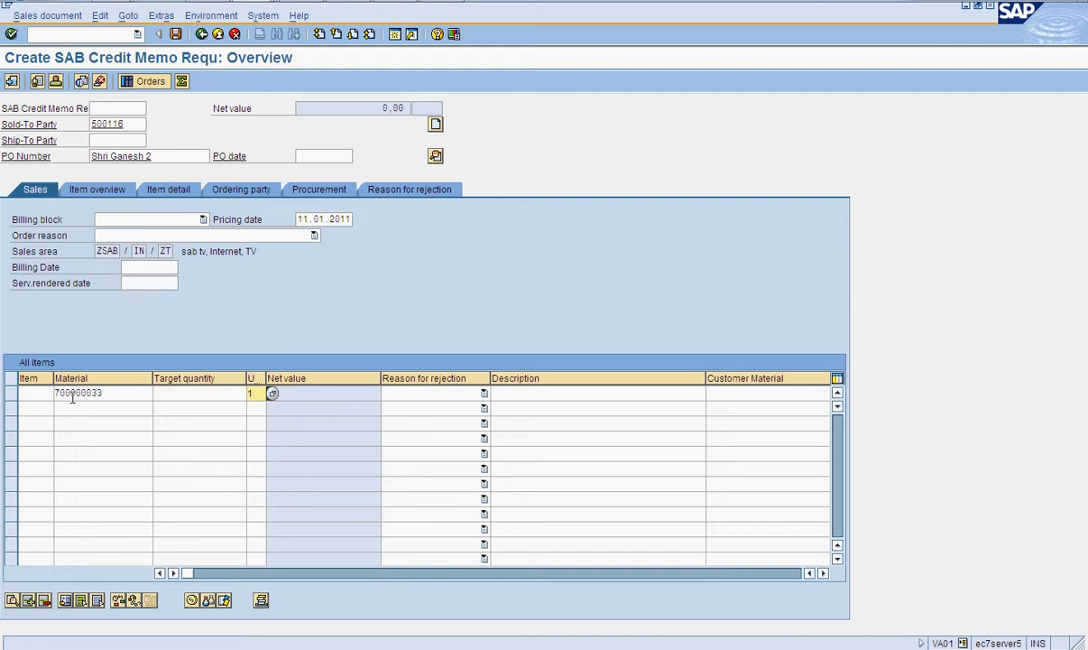
left_click(192, 404)
left_click(199, 393)
type("1")
key("Return")
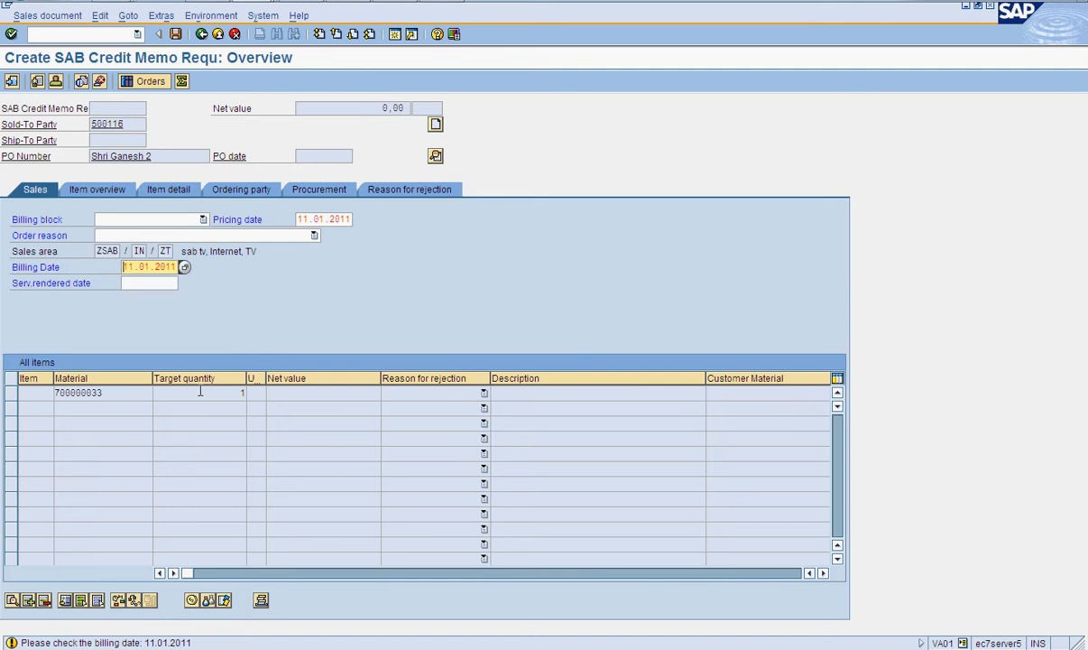
key("Return")
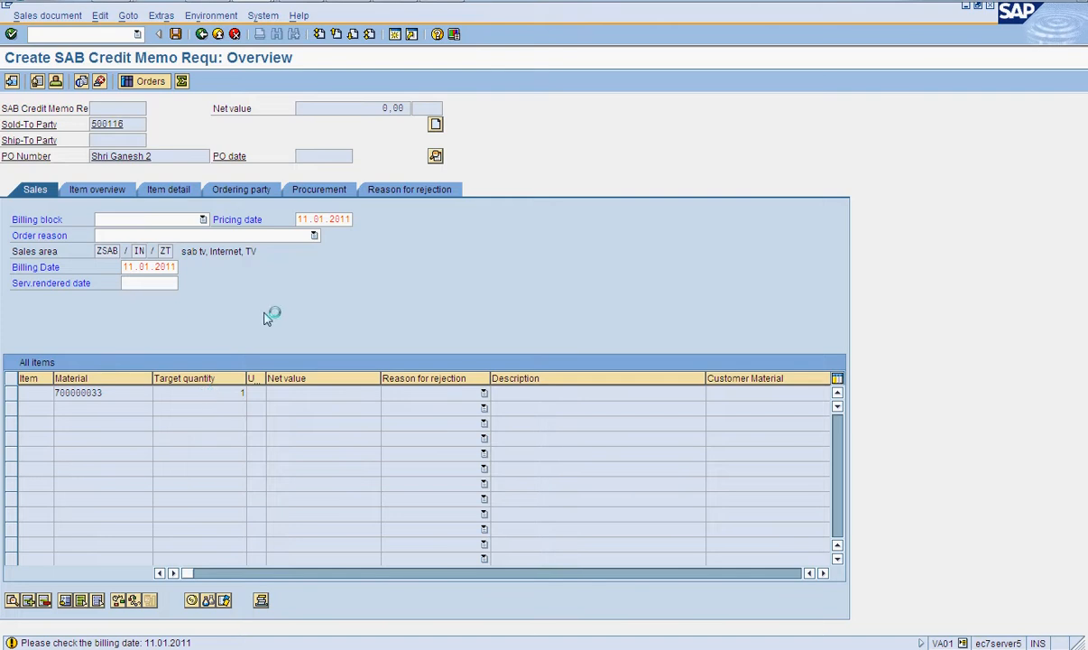
left_click(348, 1)
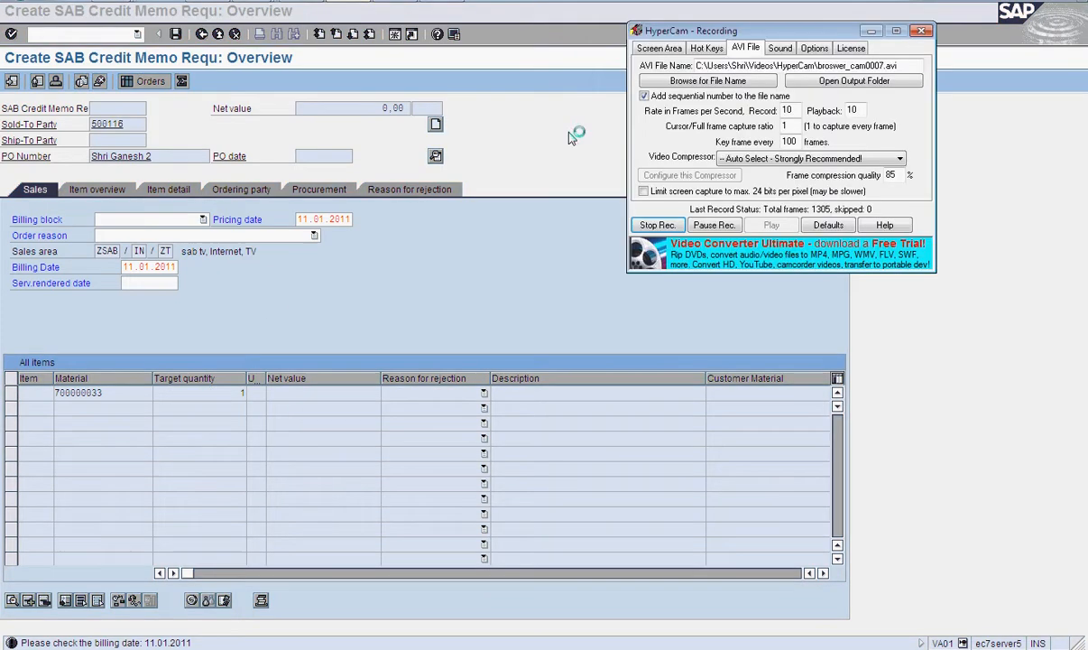
left_click(714, 225)
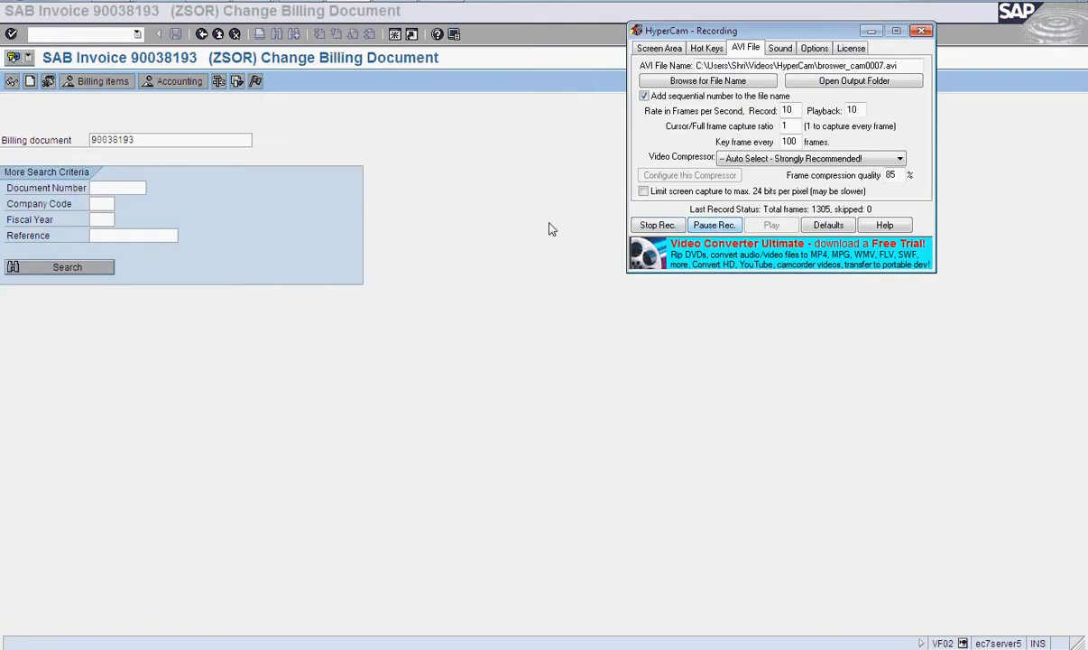
left_click(547, 227)
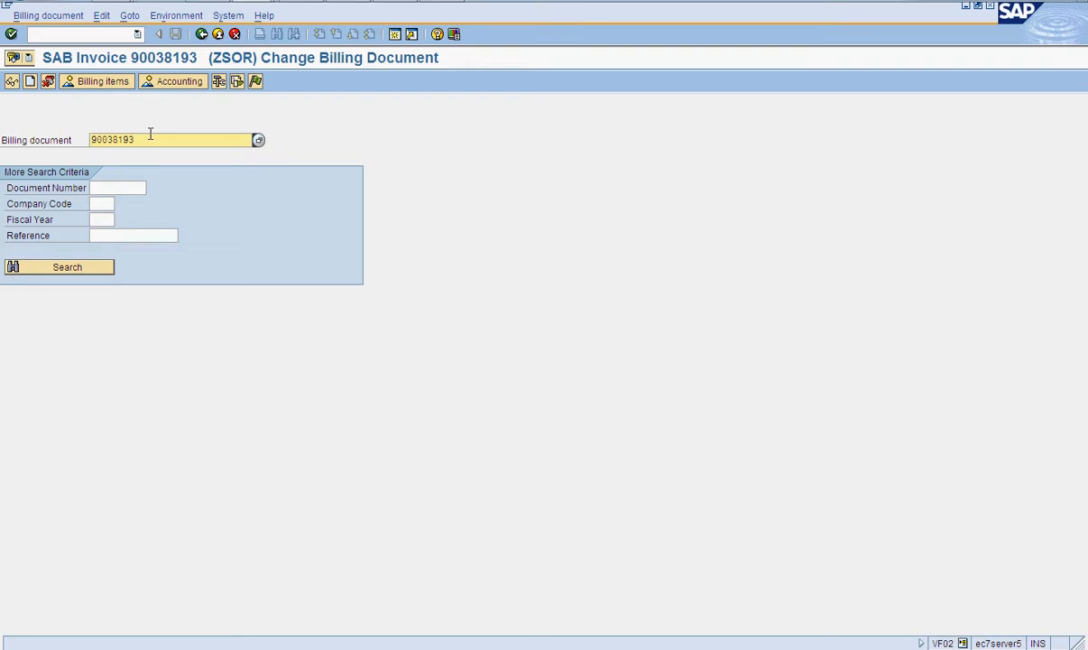
Try once more to release the invoice to accounting from VF02 and open its account determination analysis for revenue accounts
left_click(256, 82)
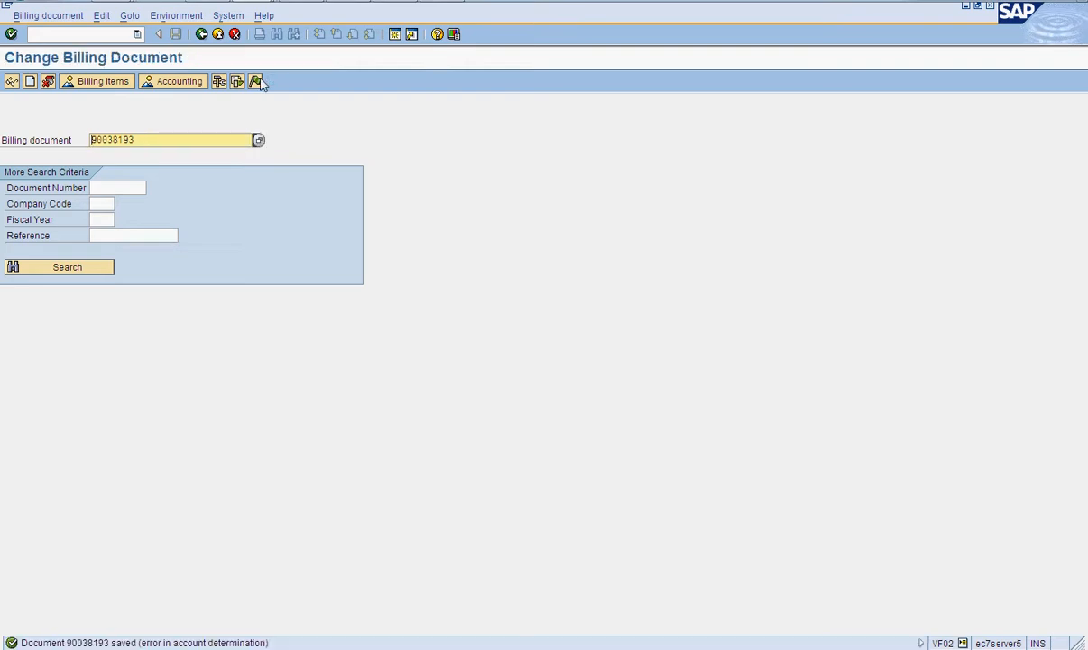
left_click(126, 16)
mouse_move(157, 19)
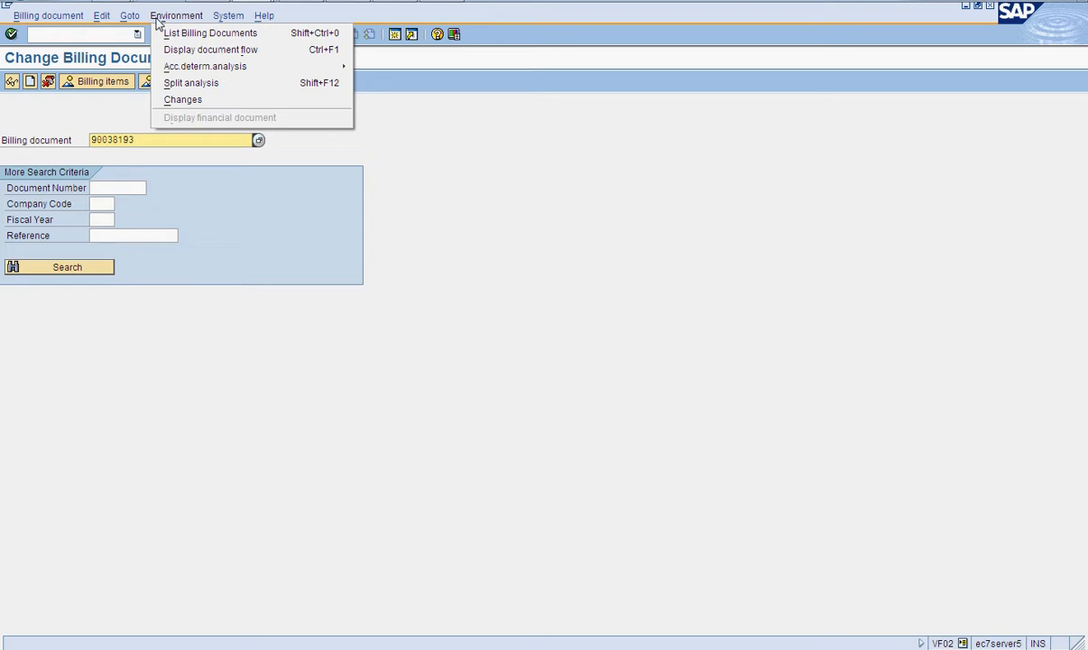
mouse_move(213, 67)
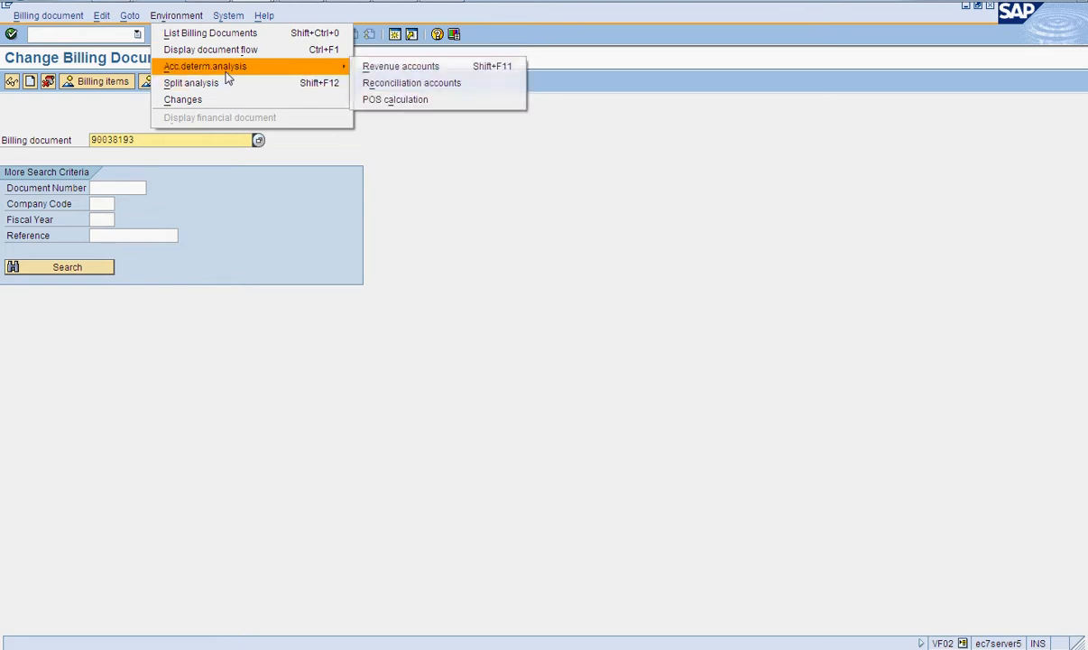
left_click(376, 69)
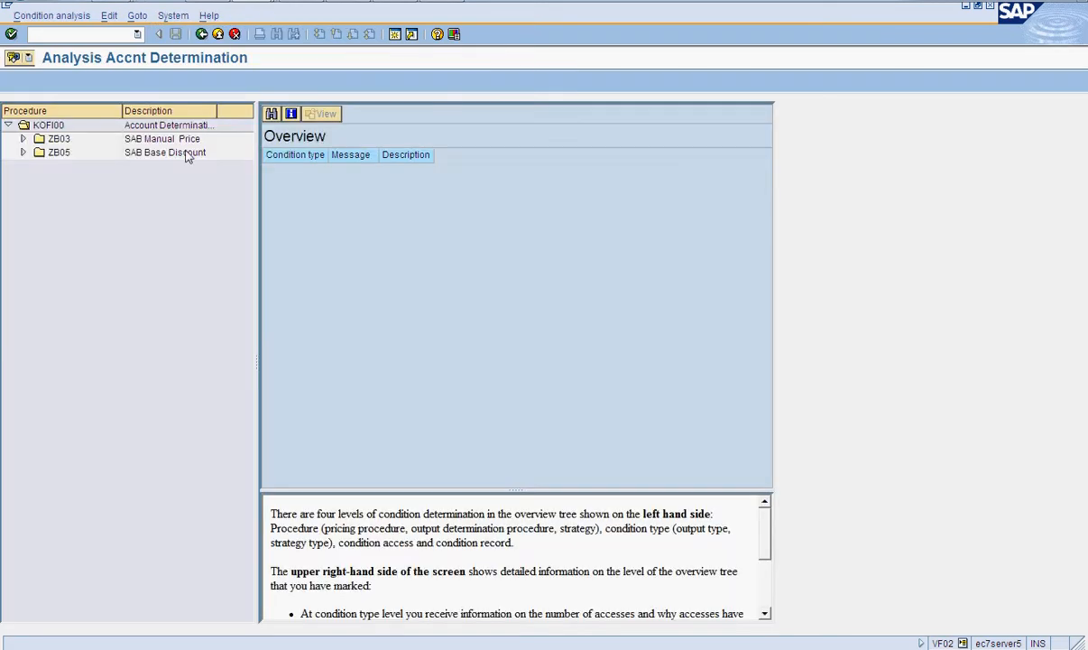
Examine the account determination details of condition types ZB03 and ZB05 and of access 50 under ZB03
double_click(36, 143)
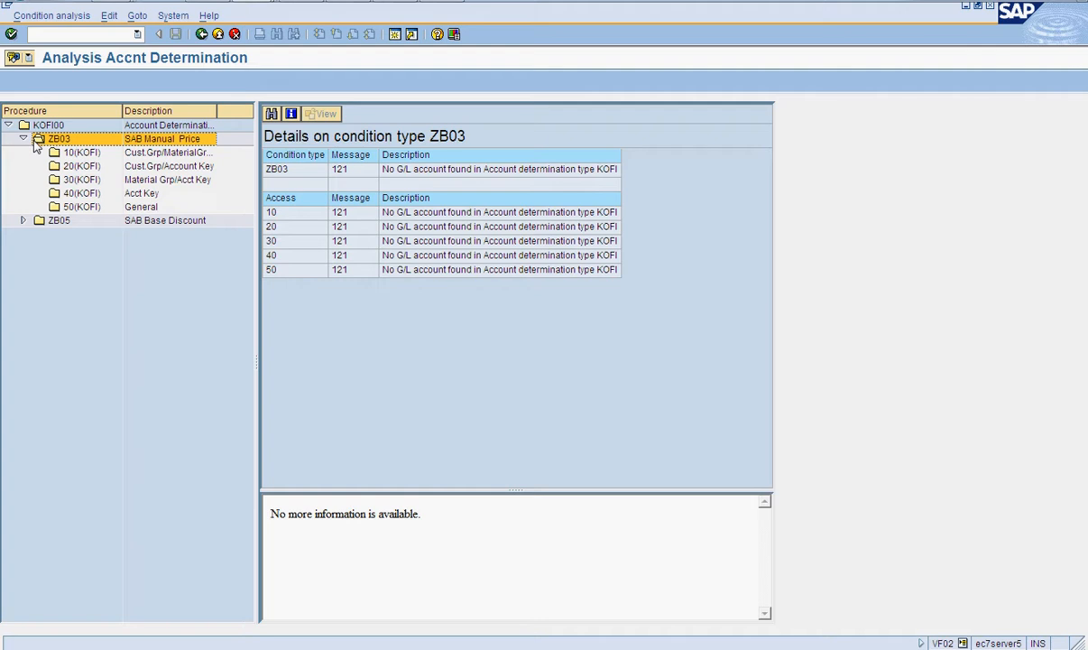
left_click(59, 226)
double_click(60, 226)
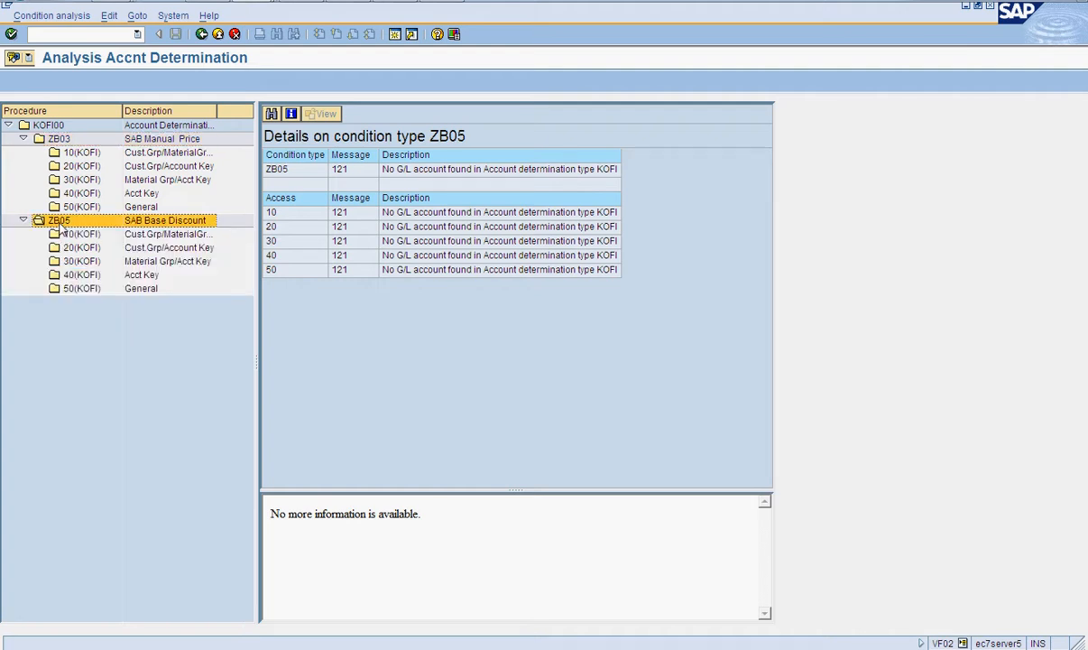
double_click(81, 208)
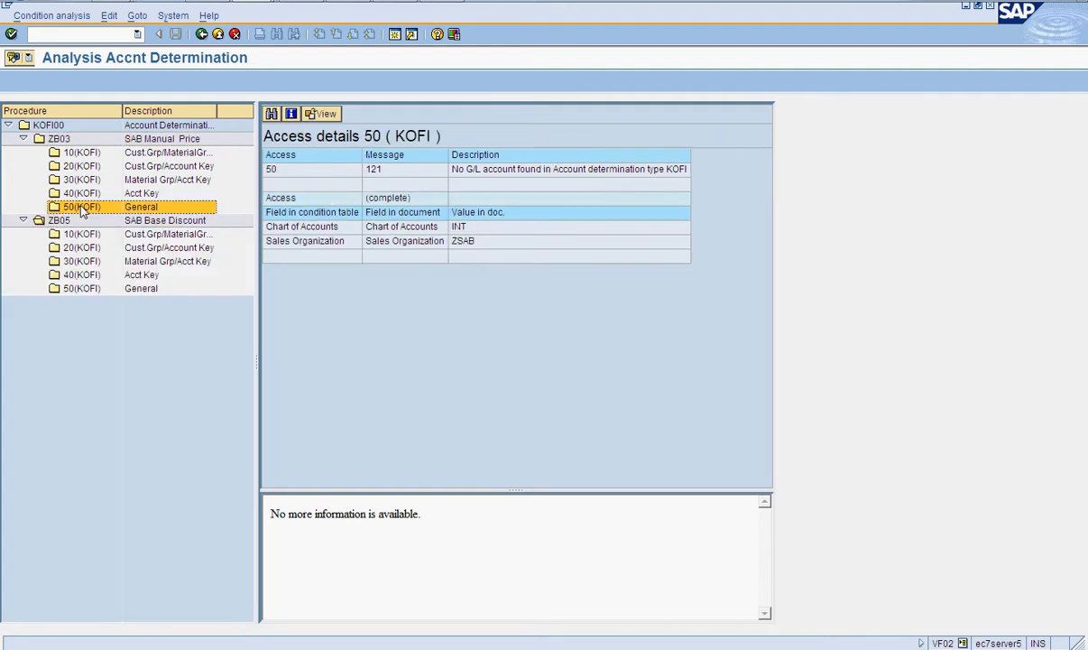
Check access 50 under ZB05, switch to the Display IMG session and open Assign G/L Accounts under Revenue Account Determination
left_click(81, 288)
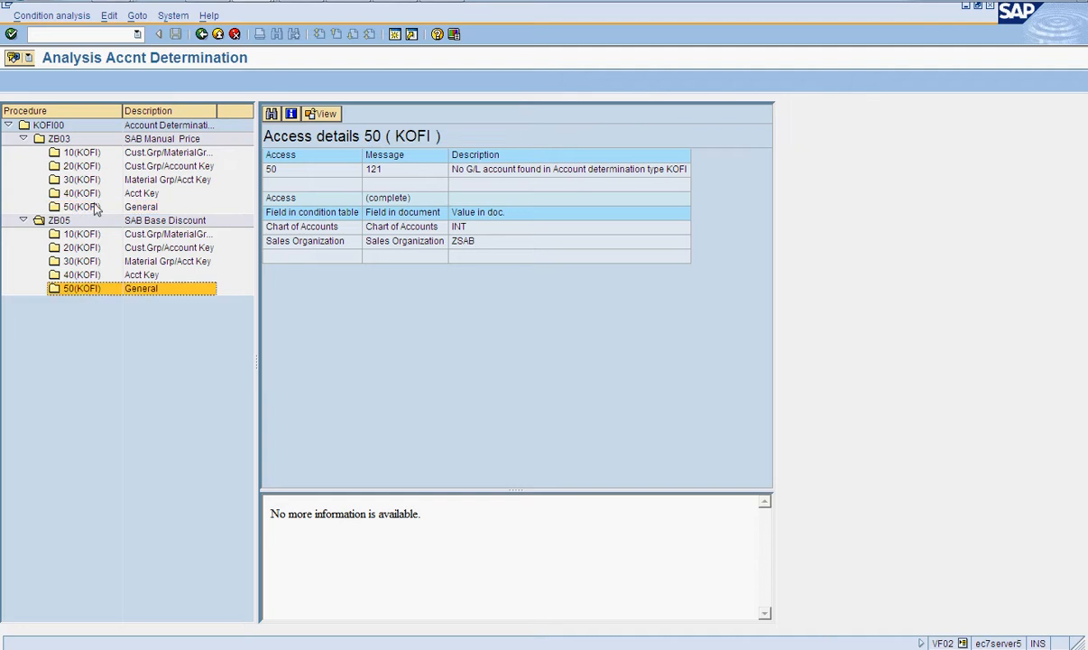
key("alt+Tab")
key("alt+Tab")
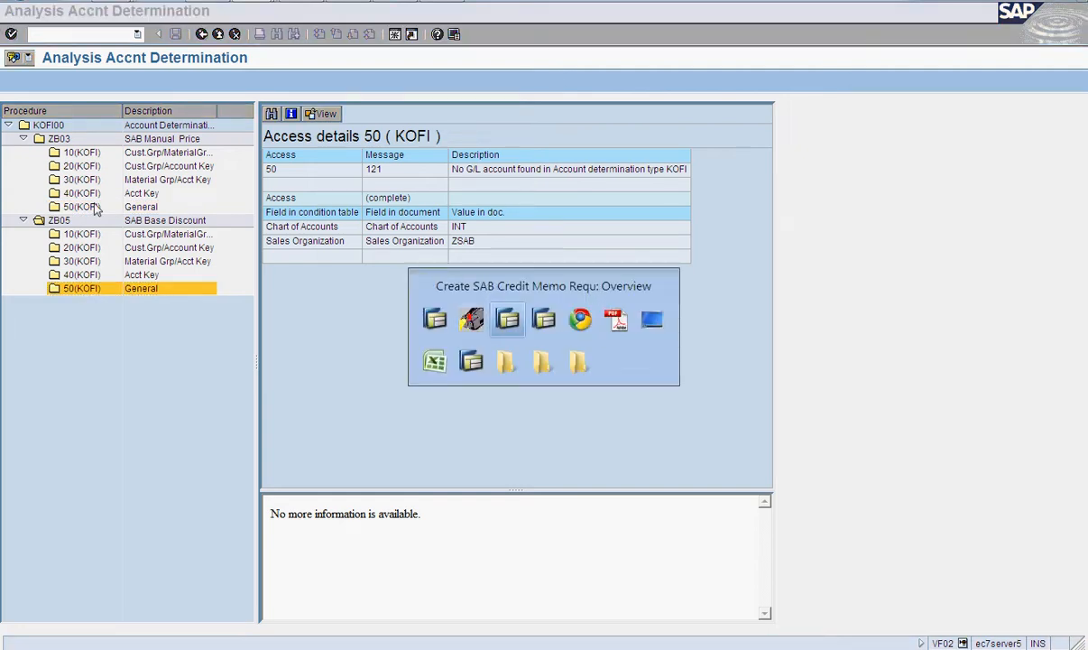
key("alt+Tab")
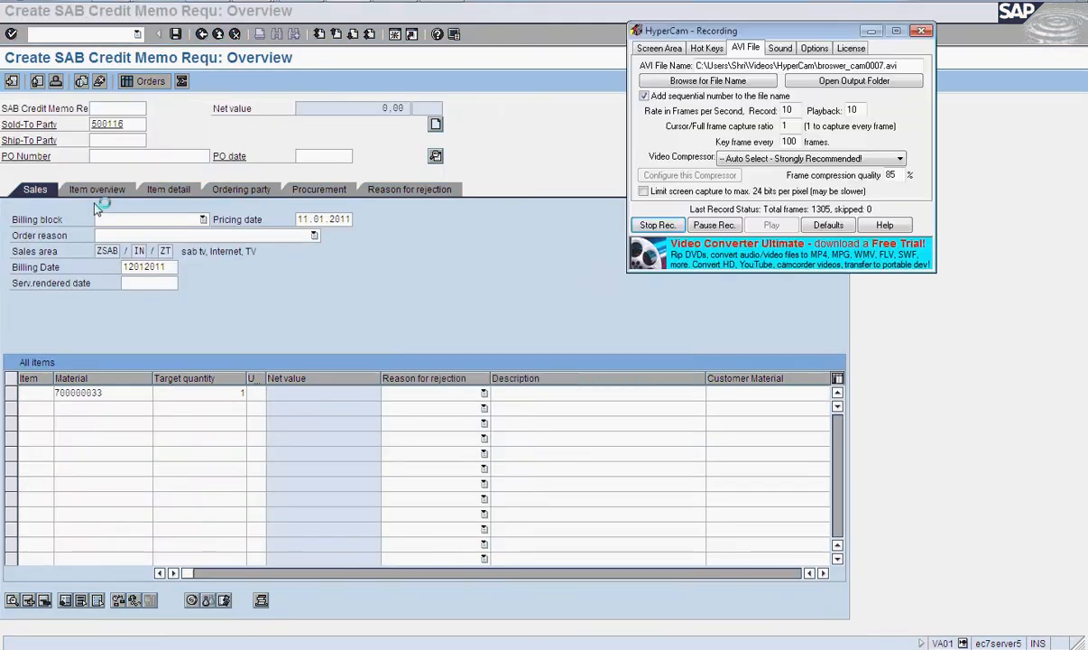
key("alt+Tab")
key("alt+Tab")
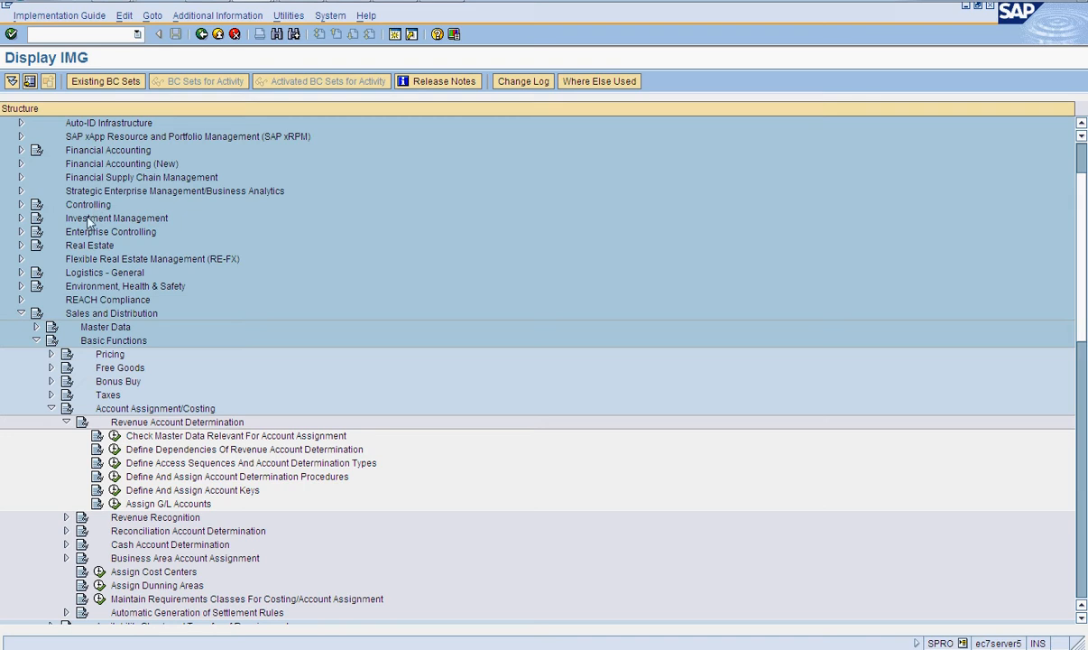
left_click(69, 315)
left_click(120, 410)
left_click(115, 504)
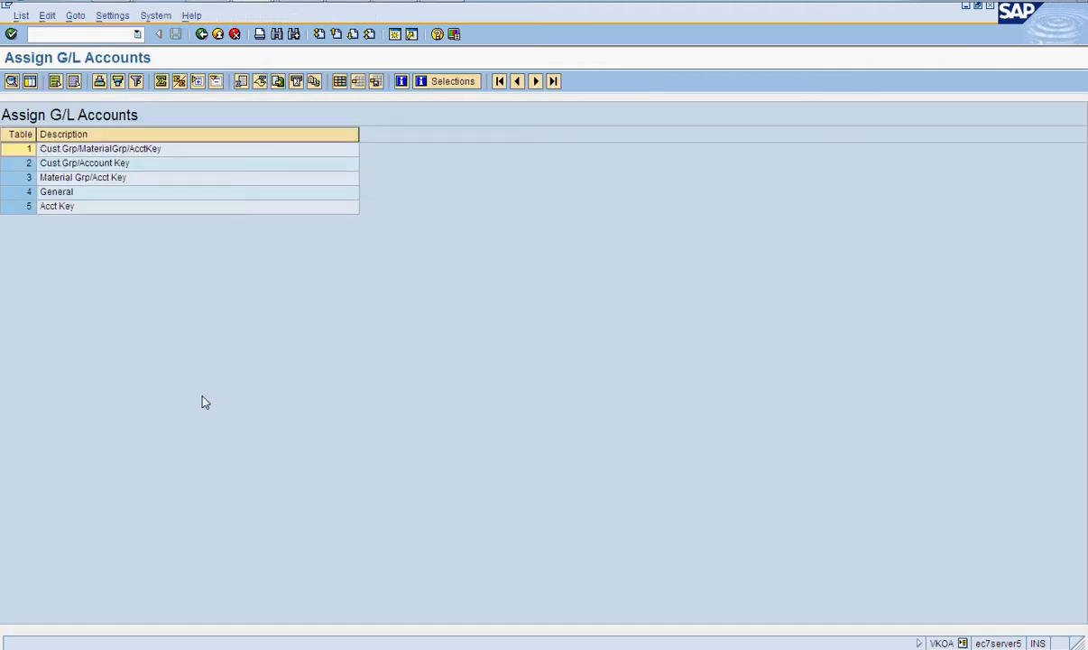
Open the Acct Key table and try to position its entries at sales organization 3000, leaving the table unchanged
double_click(75, 208)
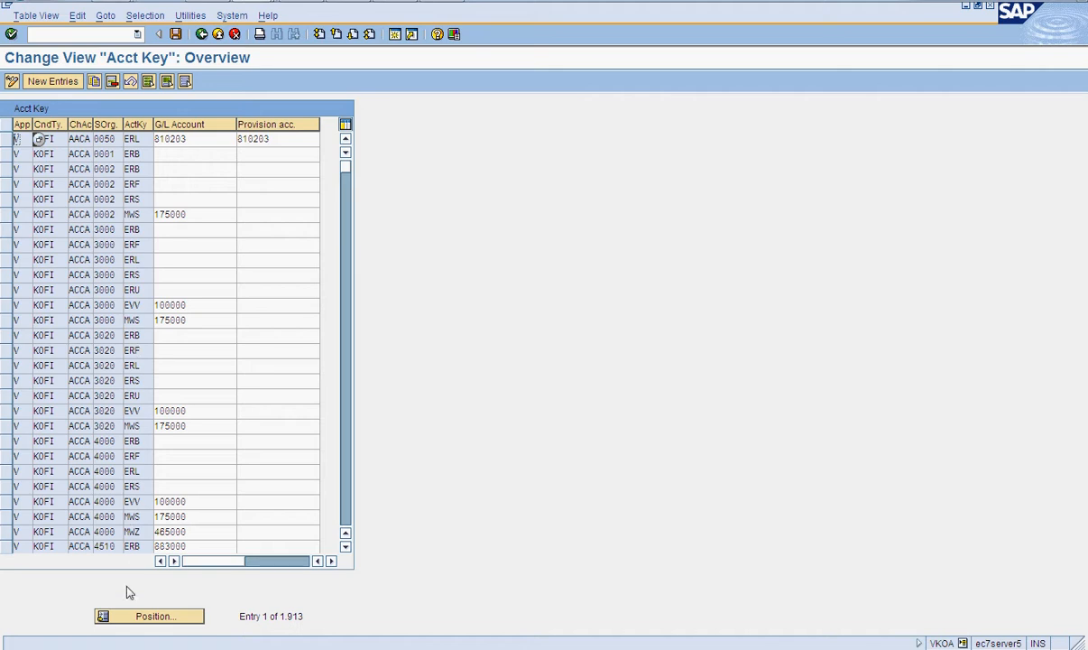
left_click(145, 615)
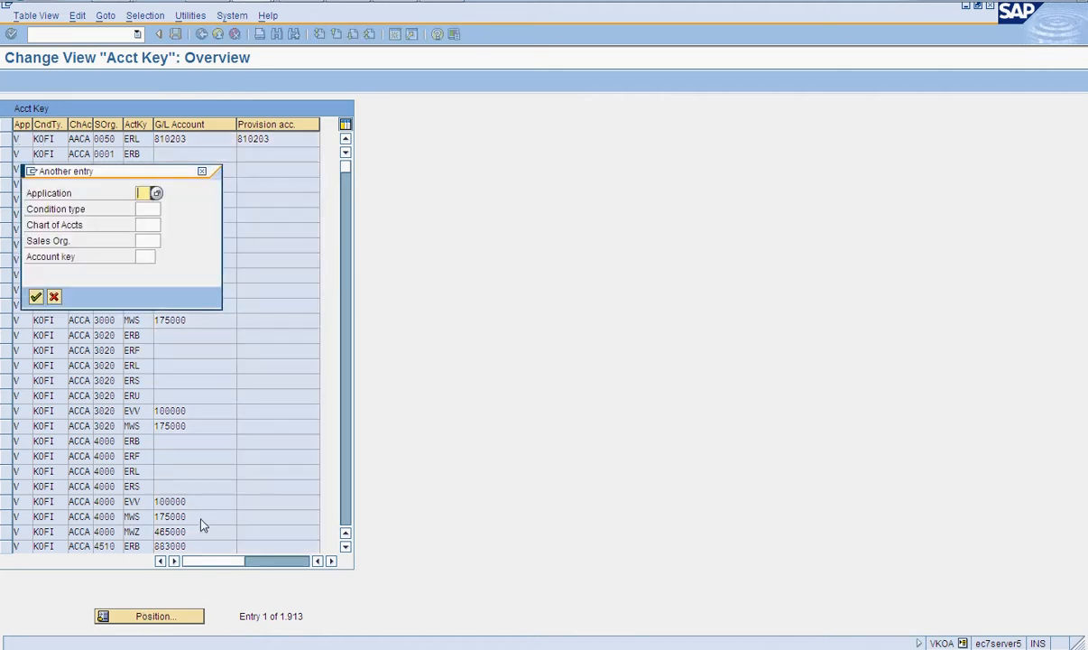
left_click(153, 241)
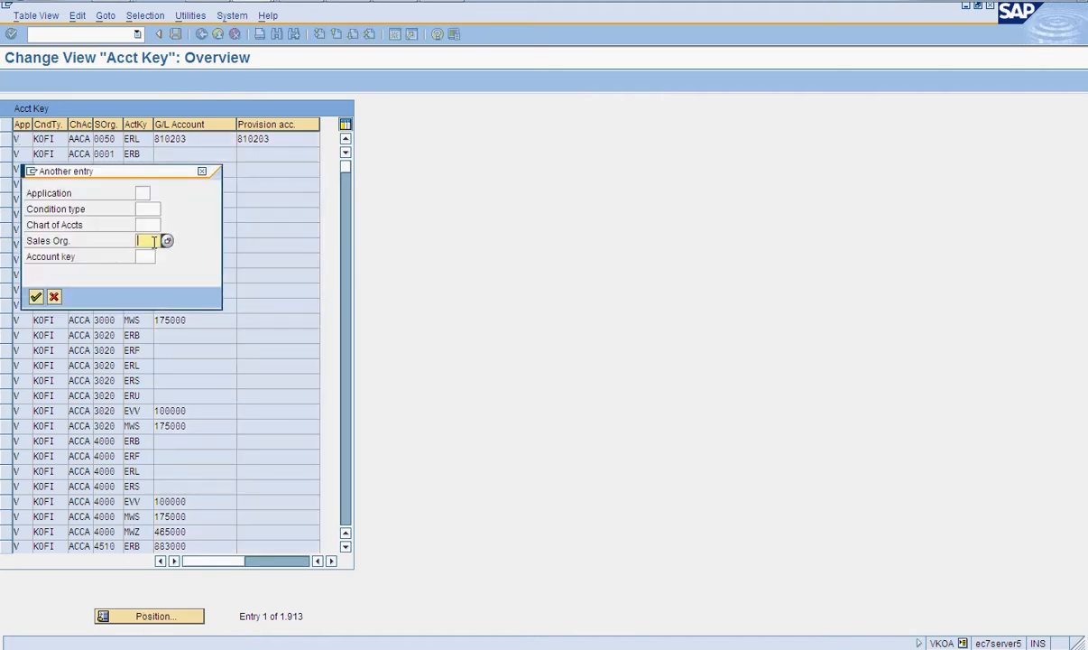
type("3000")
key("Return")
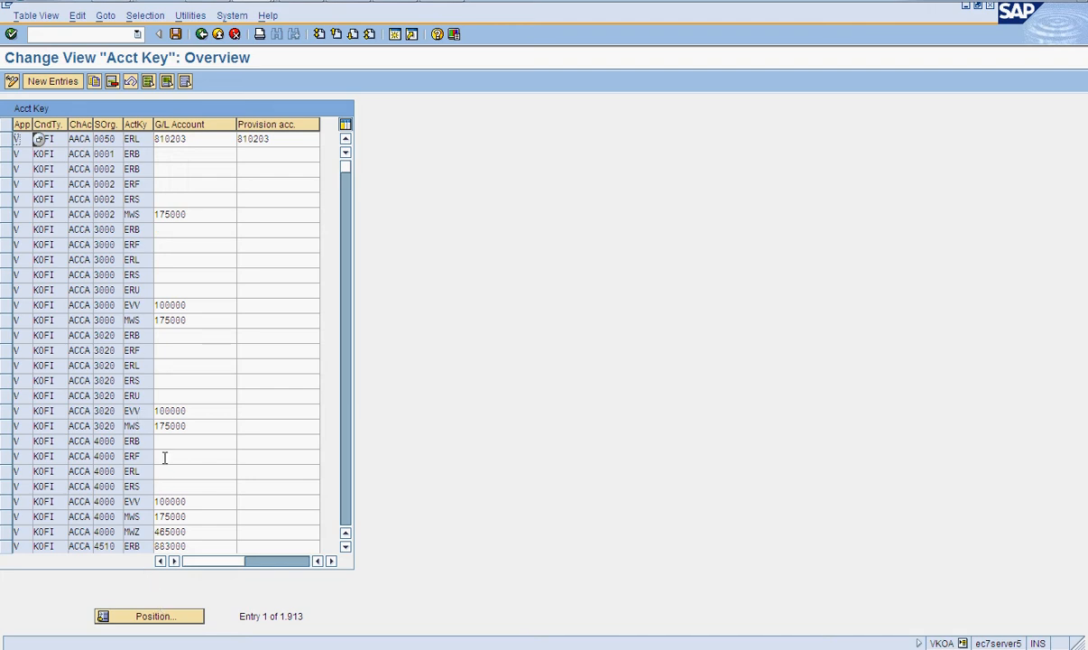
left_click(201, 35)
Review accesses 30 and 40 of ZB03 in the account determination analysis and reopen the Acct Key table in Assign G/L Accounts
key("alt+Tab")
key("alt+Tab")
key("alt+Tab")
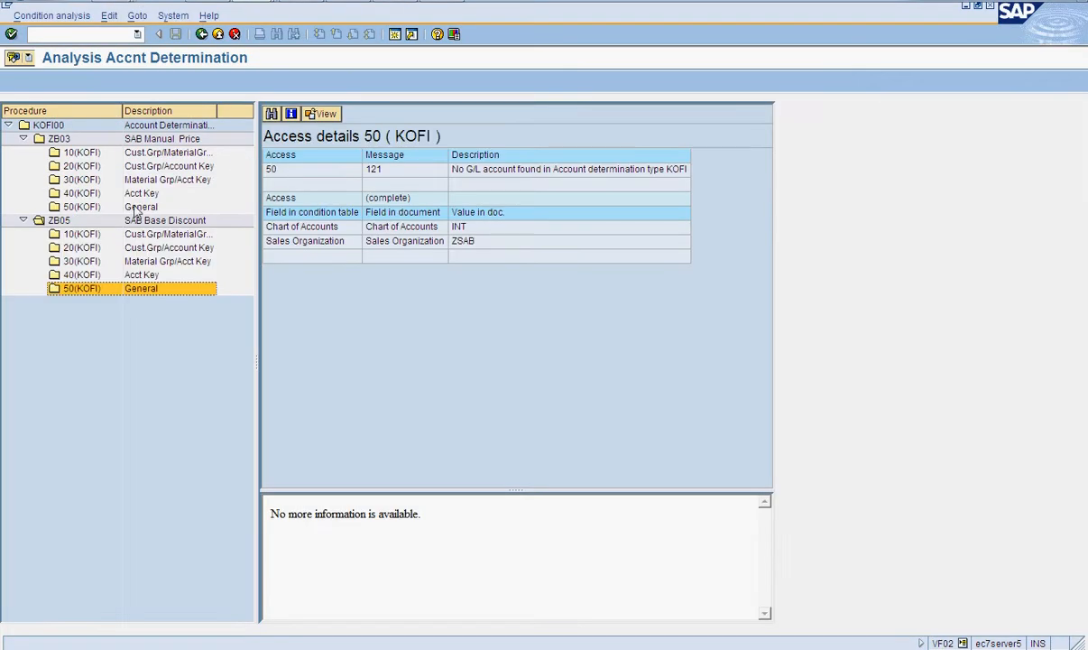
left_click(101, 180)
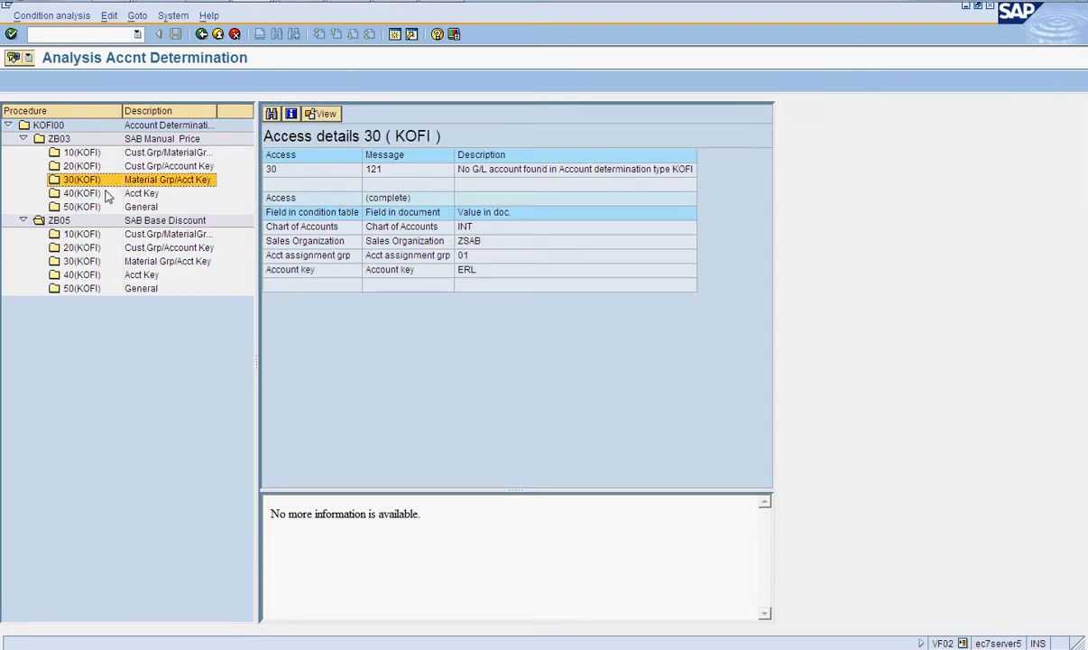
left_click(105, 193)
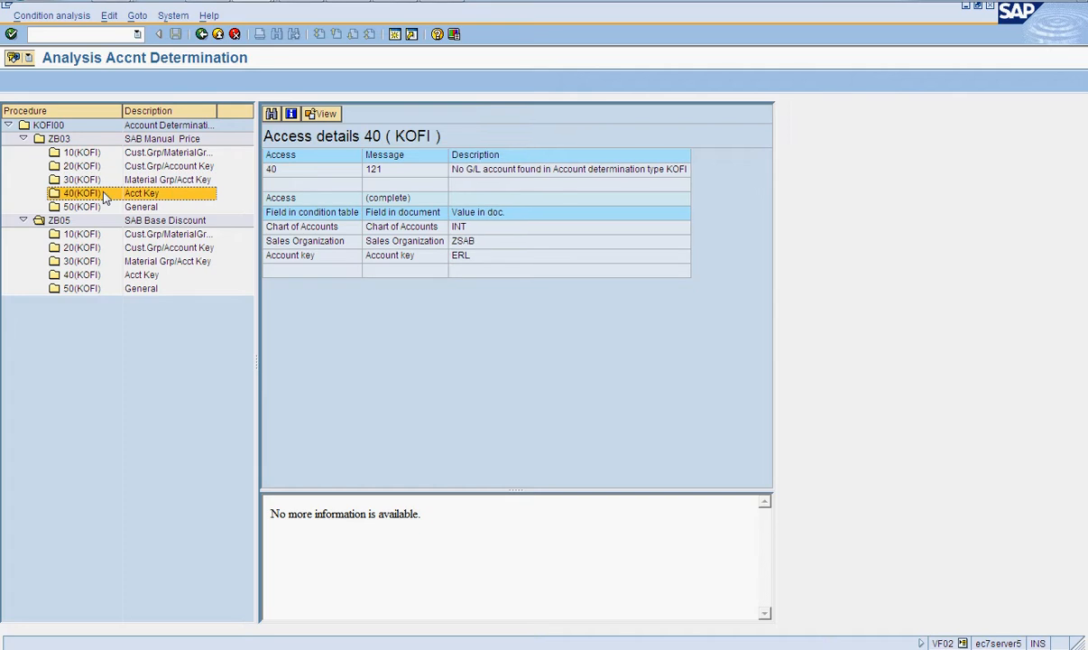
left_click(94, 289)
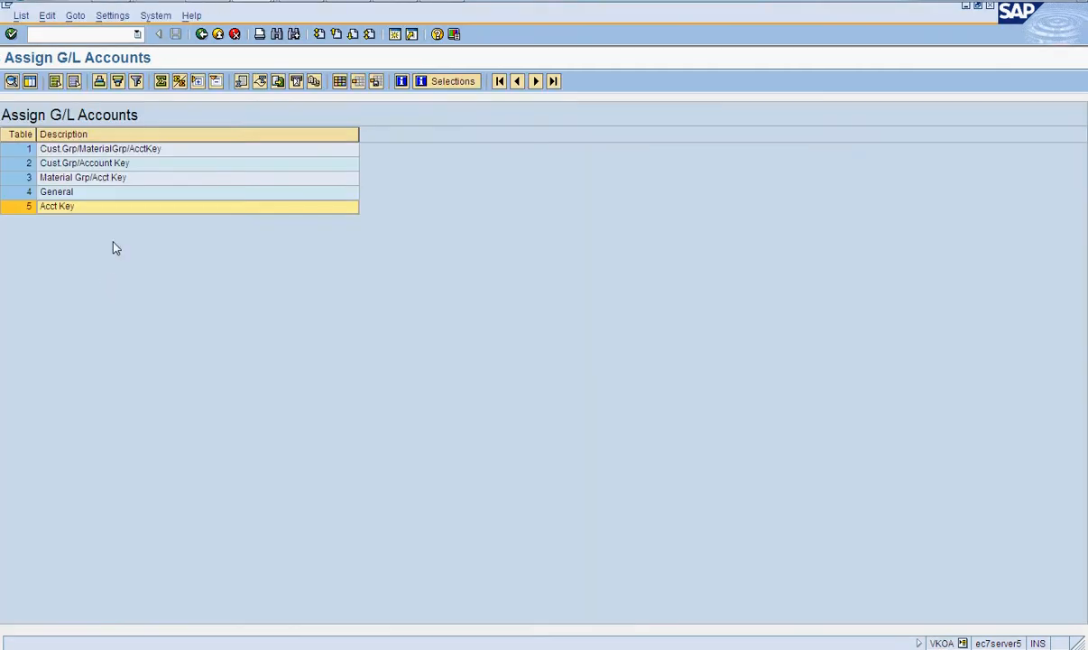
double_click(89, 206)
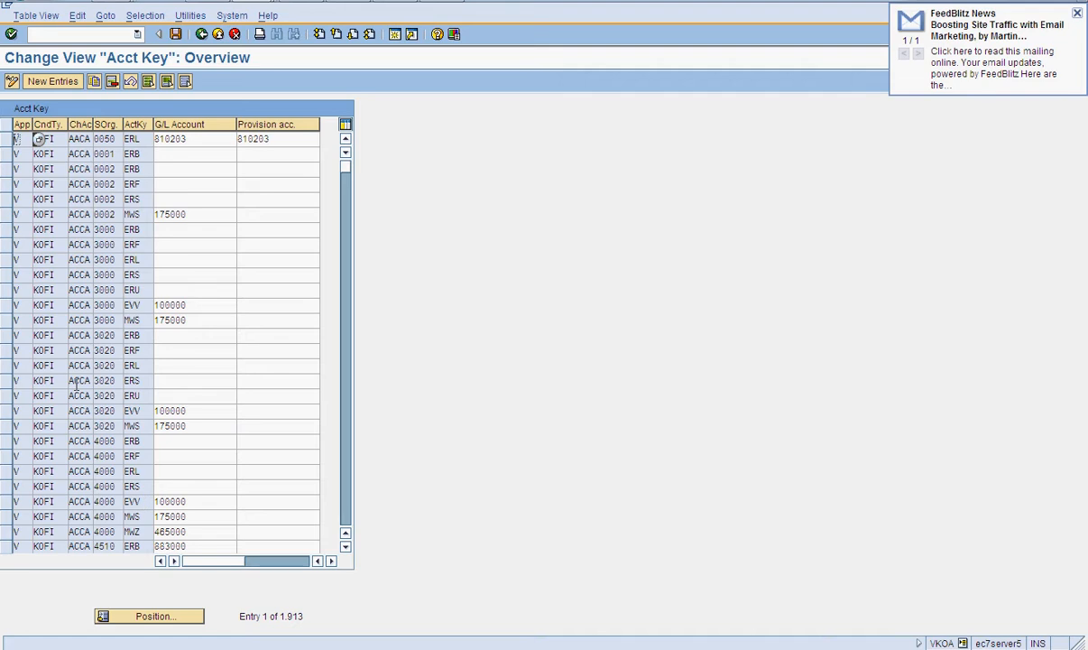
left_click(5, 140)
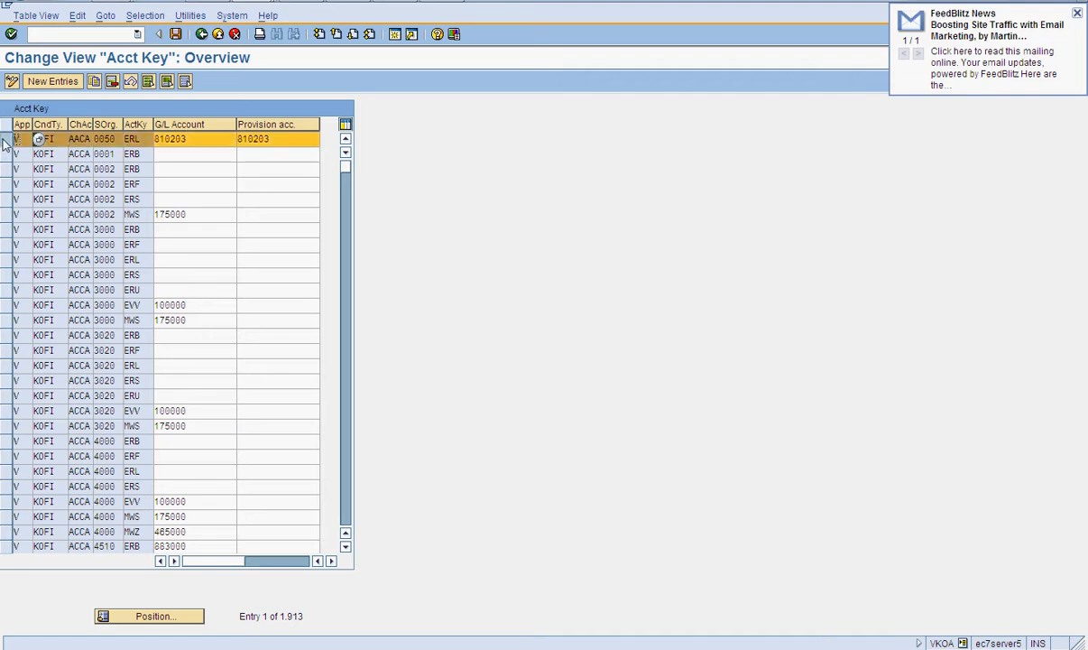
left_click(94, 83)
left_click(83, 140)
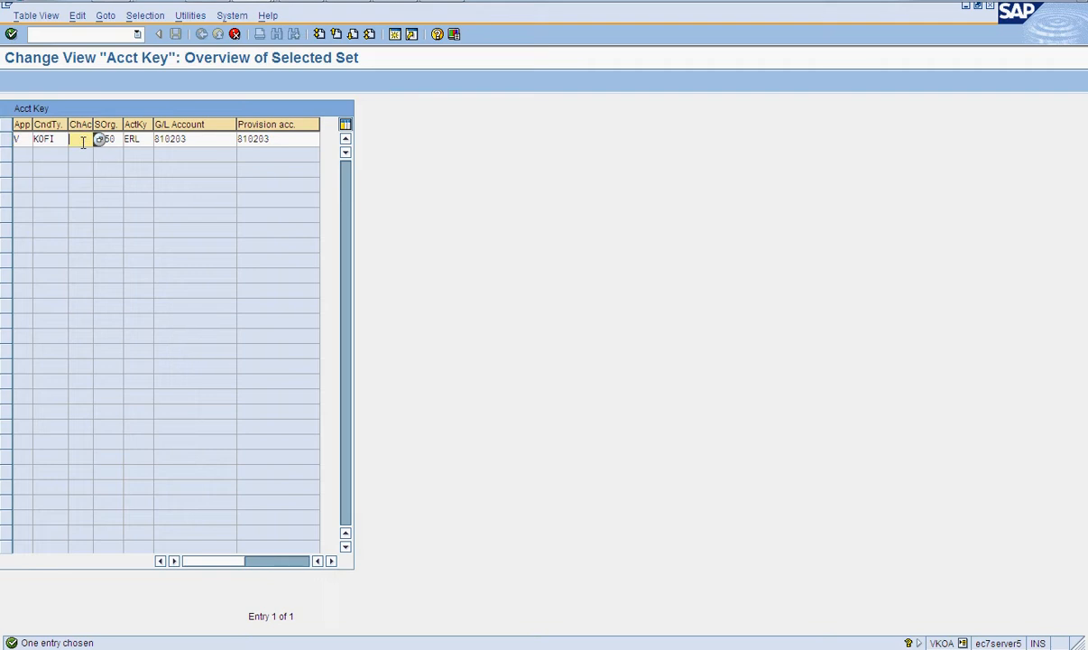
key("Tab")
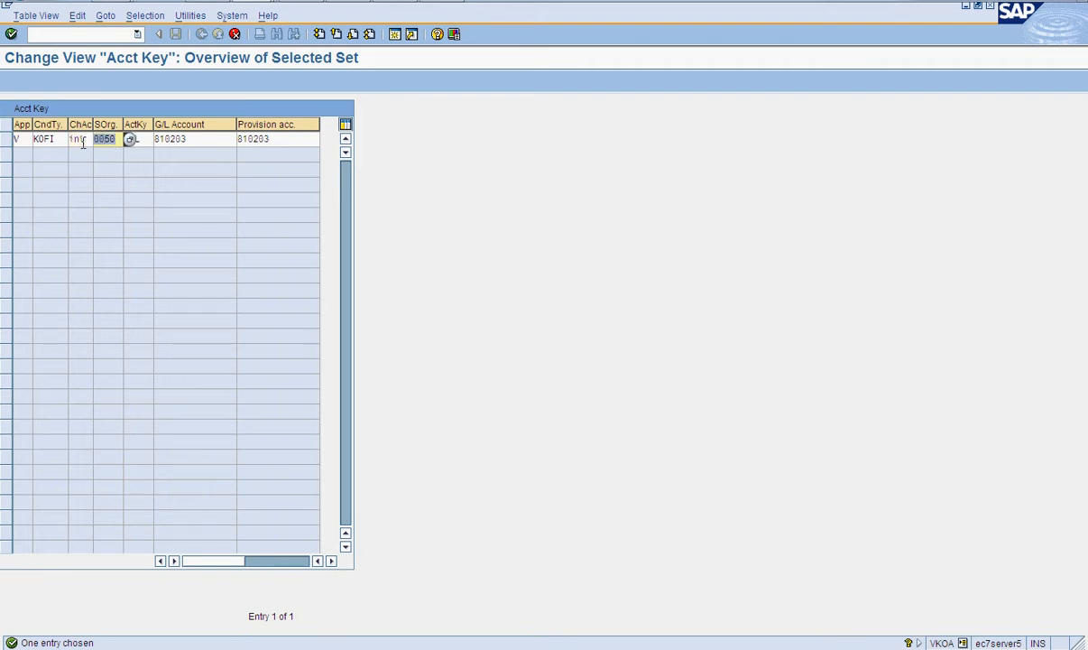
type("zsab")
key("Tab")
key("Tab")
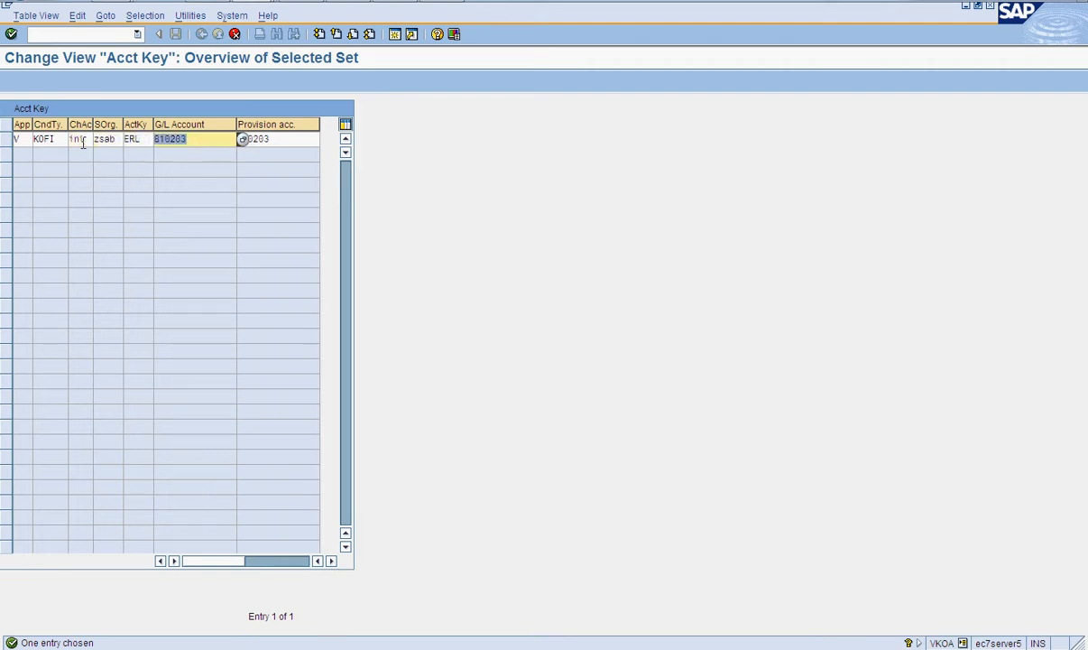
key("Return")
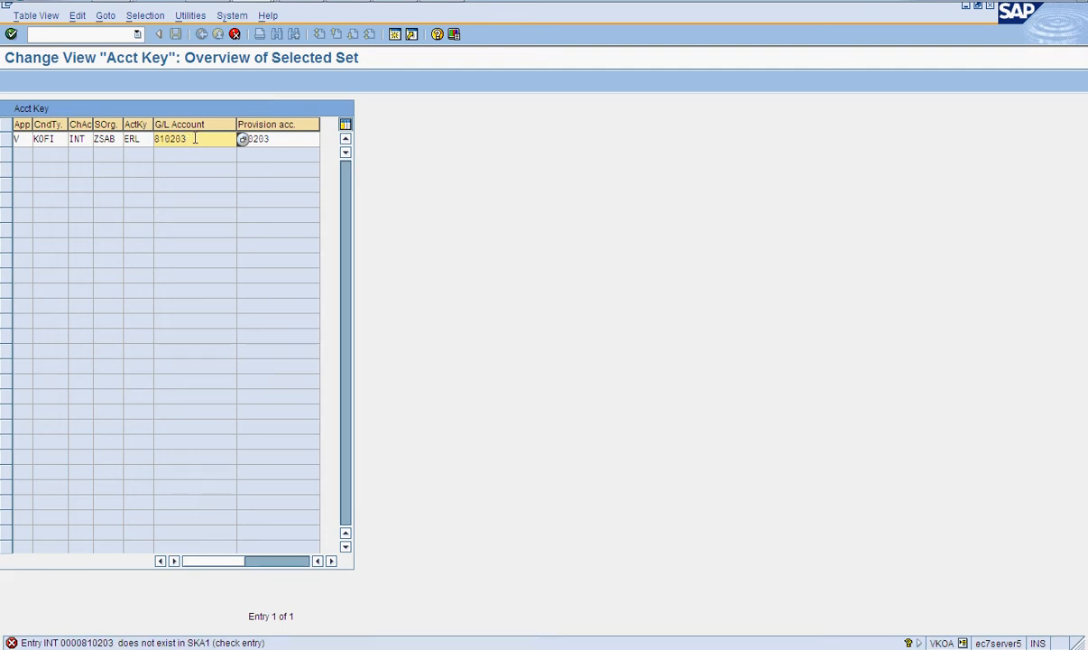
left_click(235, 33)
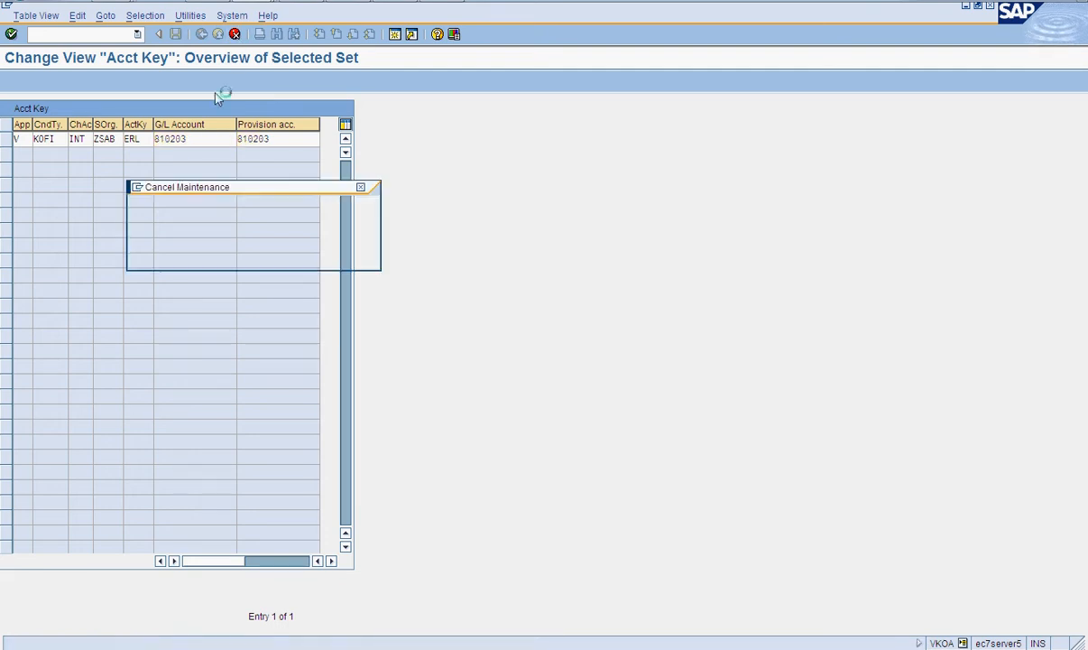
left_click(192, 257)
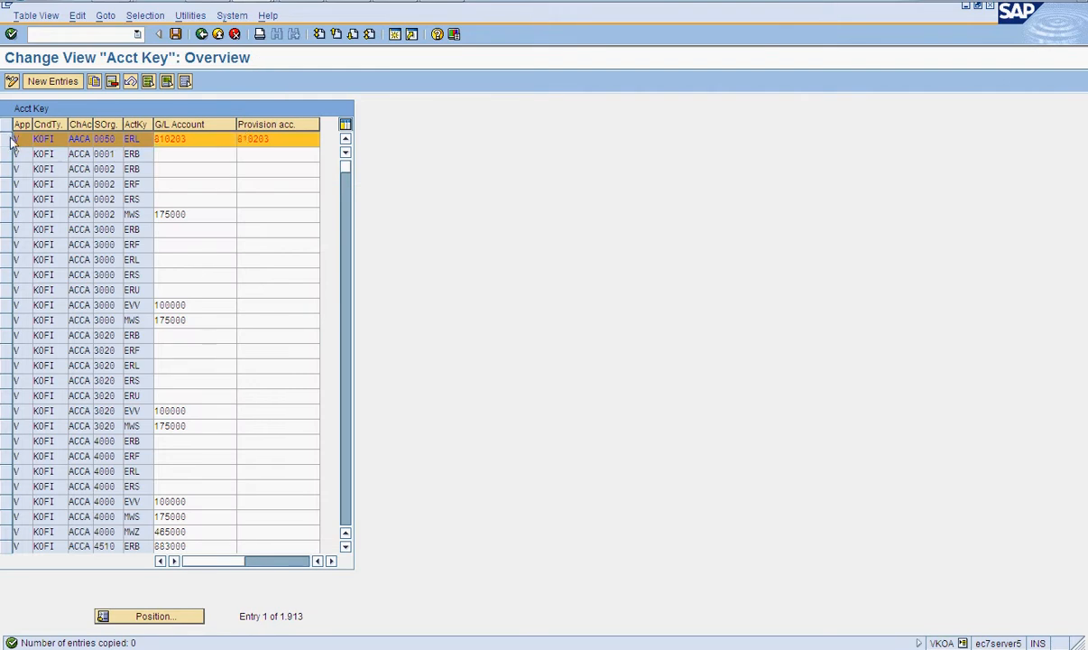
Position the Acct Key entries at application V and chart of accounts INT
left_click(149, 616)
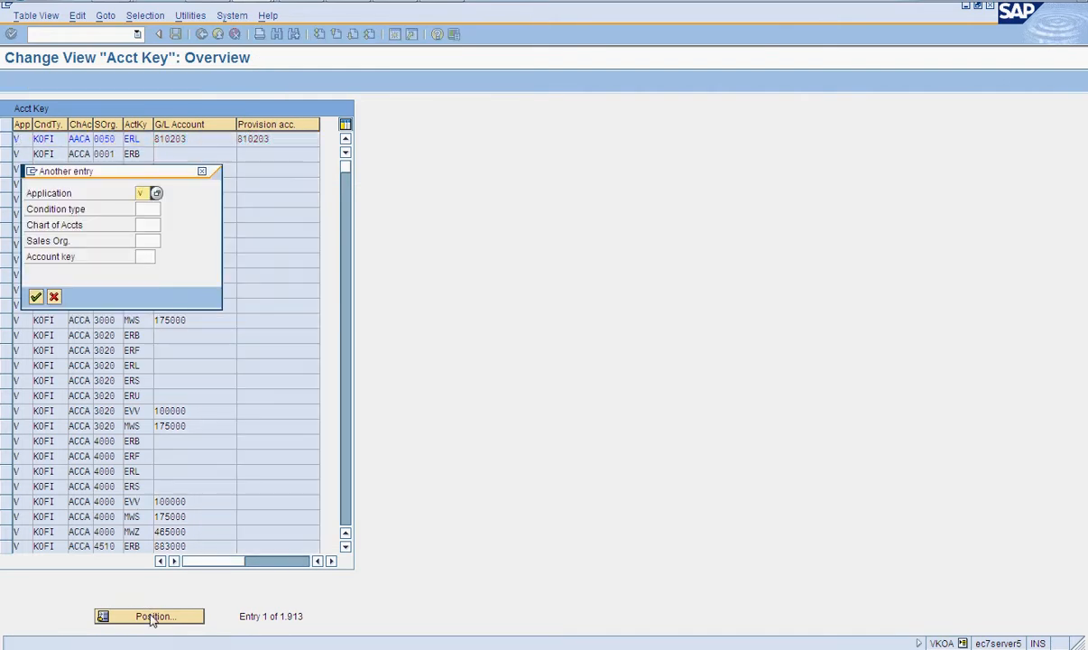
type("V")
key("Tab")
key("Tab")
type("int")
key("Return")
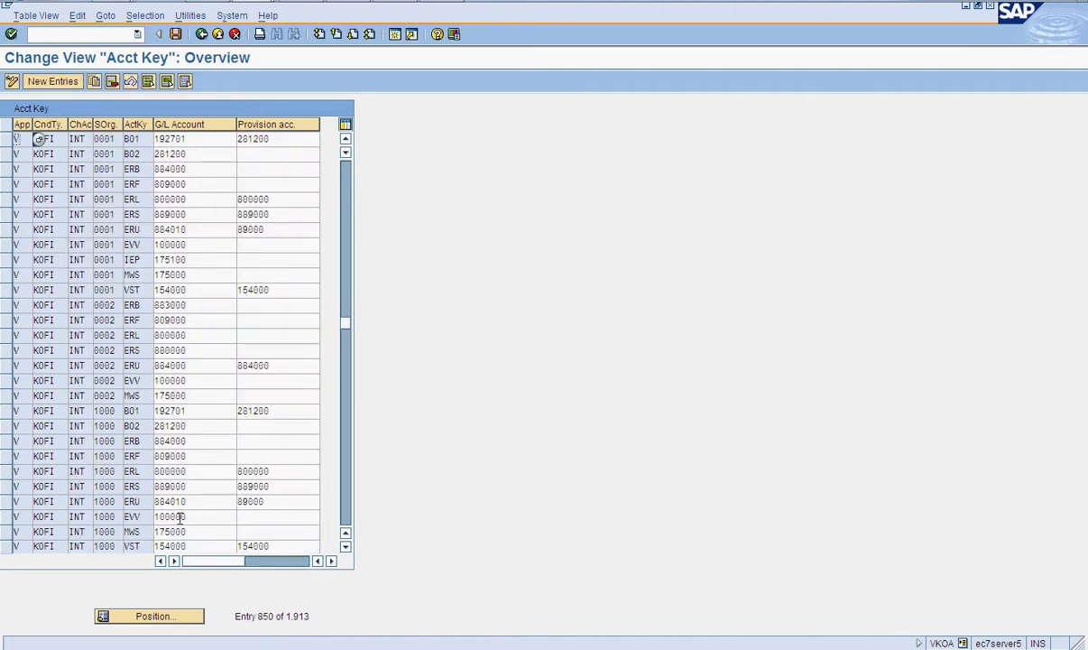
Copy the ERL and ERS entries of sales organization 0001 to ZSAB and save them in the ZSAB TV Project customizing request
left_click(7, 198)
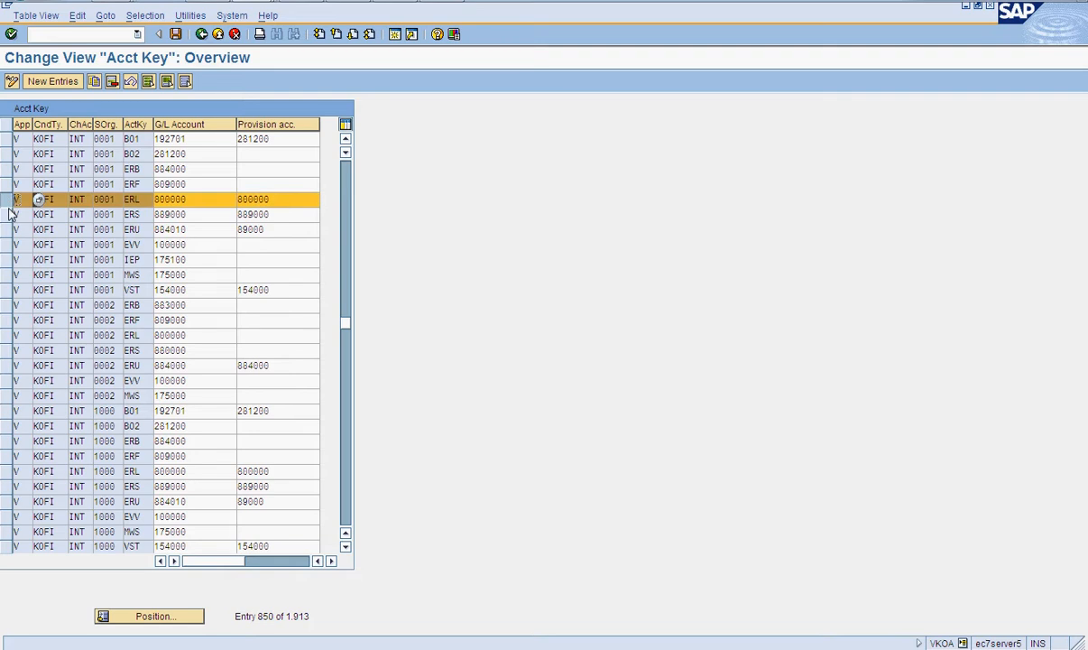
left_click(11, 214)
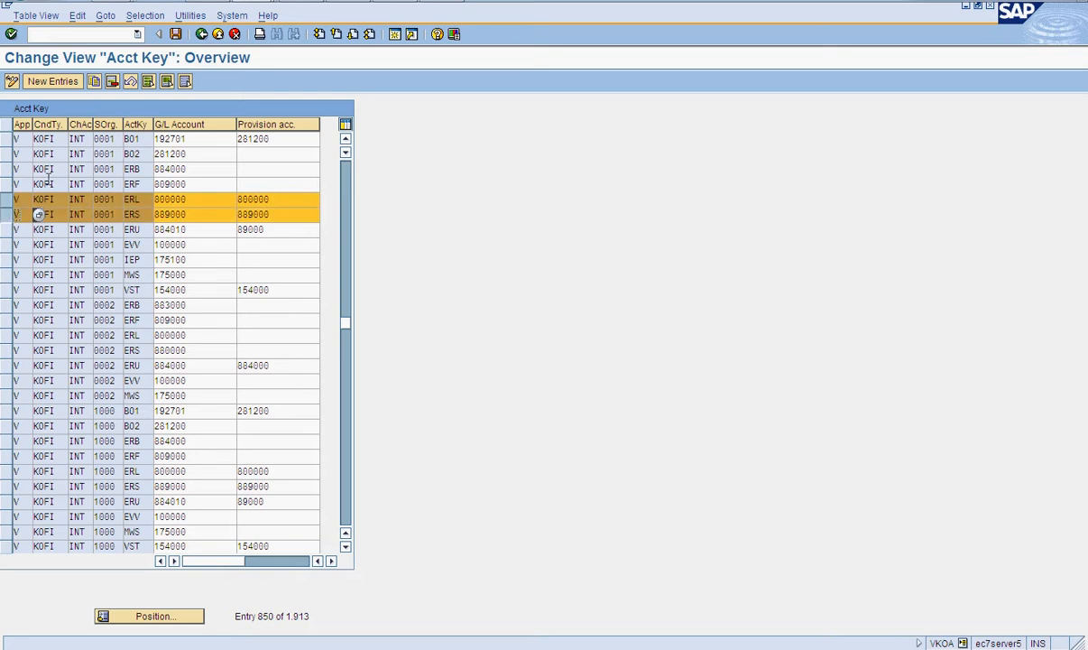
left_click(94, 81)
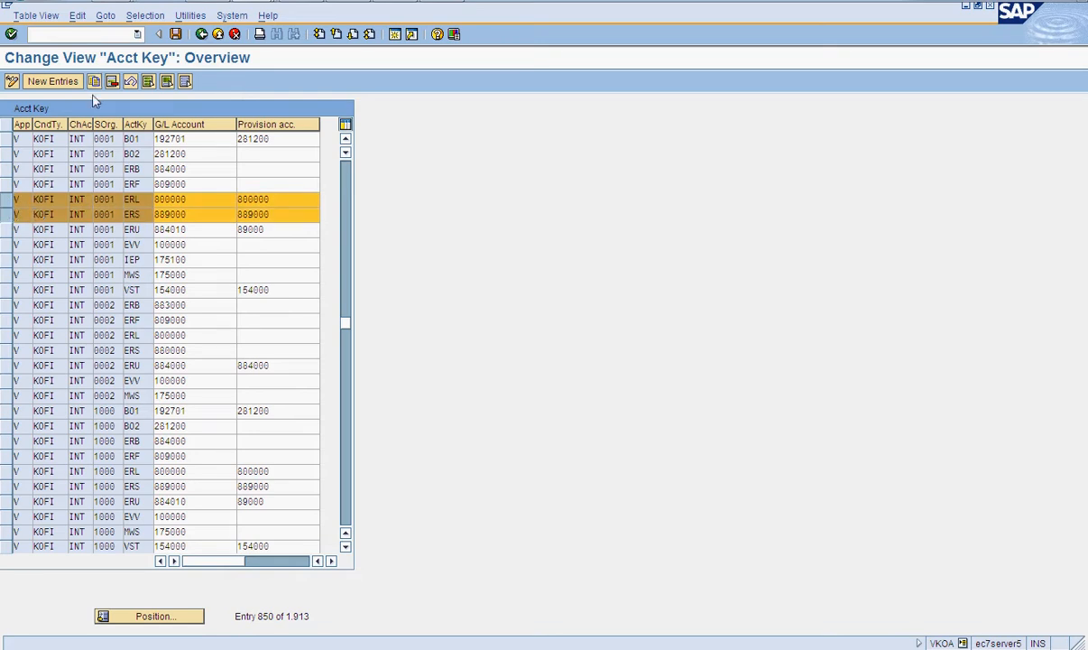
left_click(116, 139)
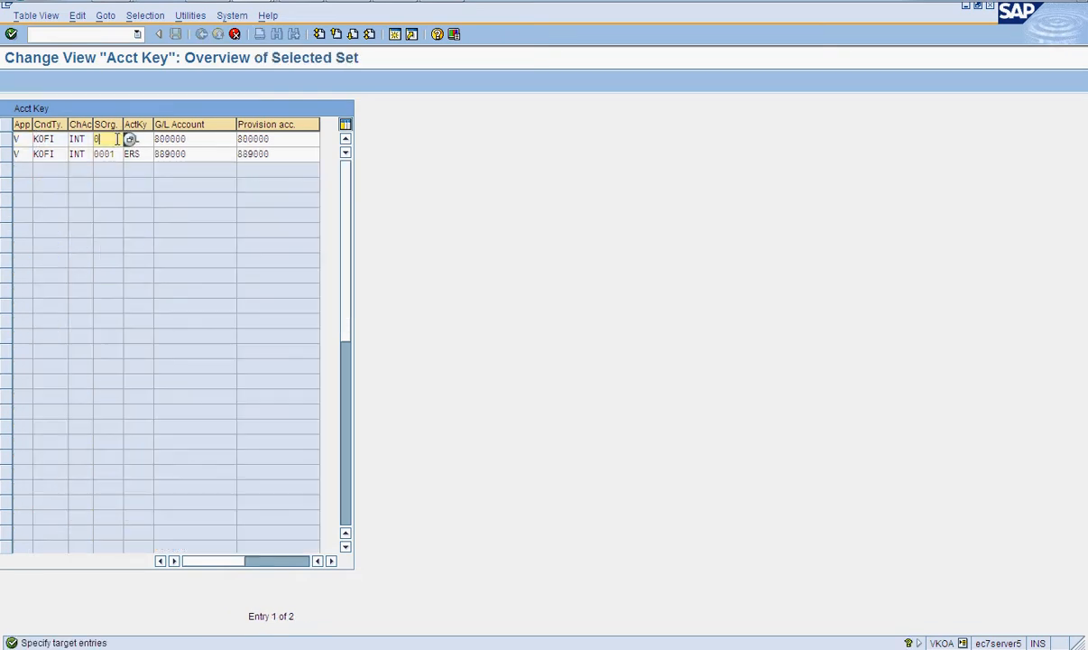
key("BackSpace")
key("Down")
key("Return")
key("Down")
key("BackSpace")
key("BackSpace")
key("BackSpace")
key("BackSpace")
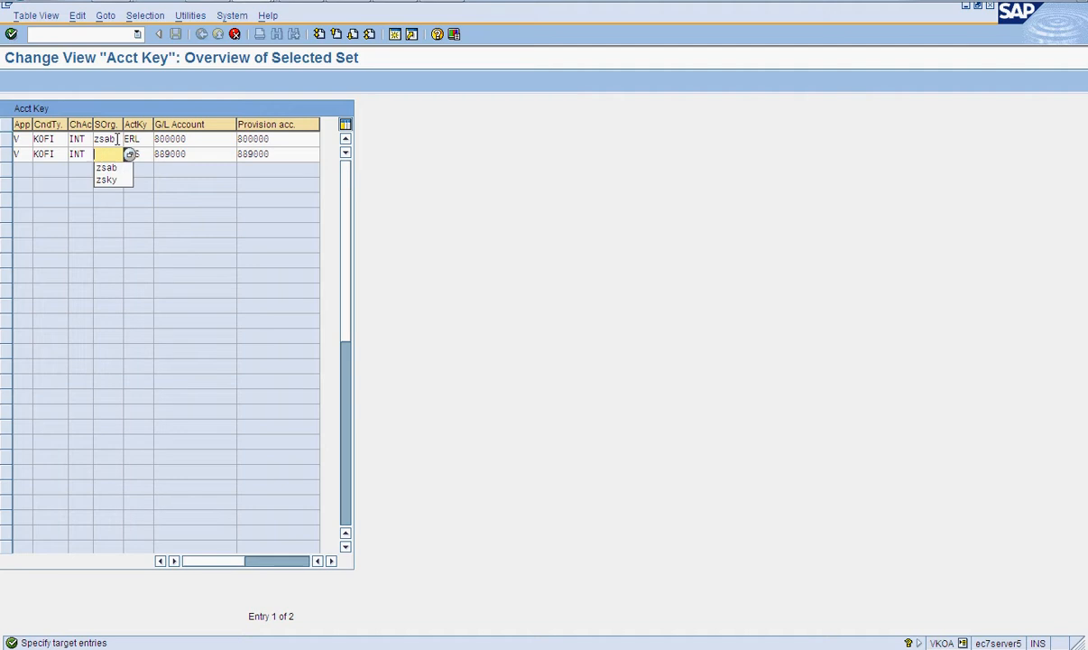
key("Down")
key("Return")
key("Return")
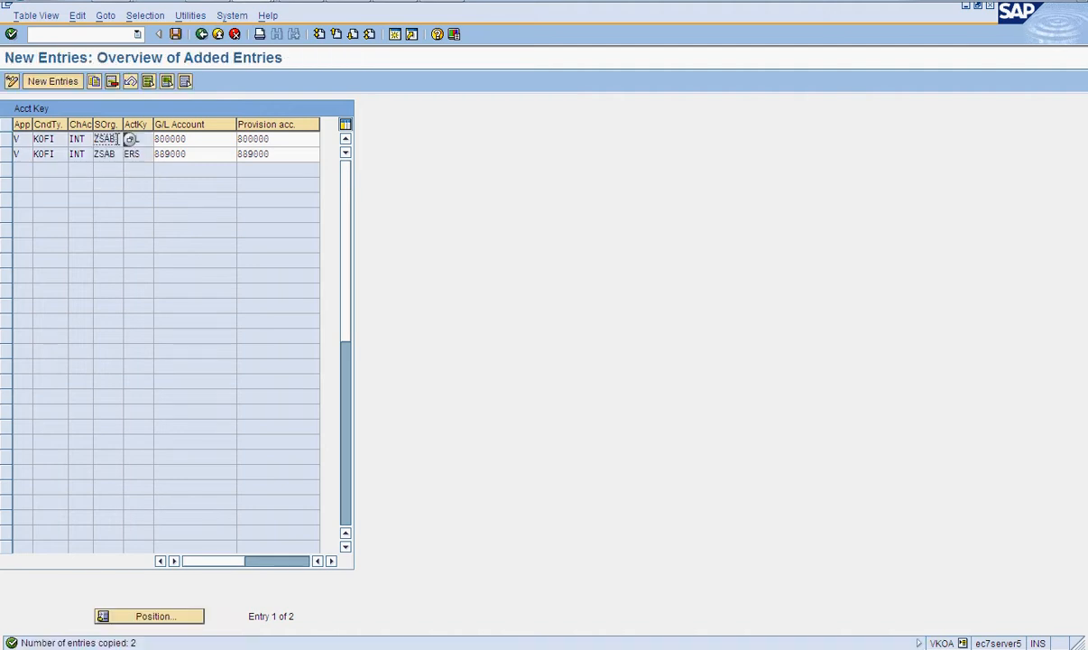
left_click(176, 34)
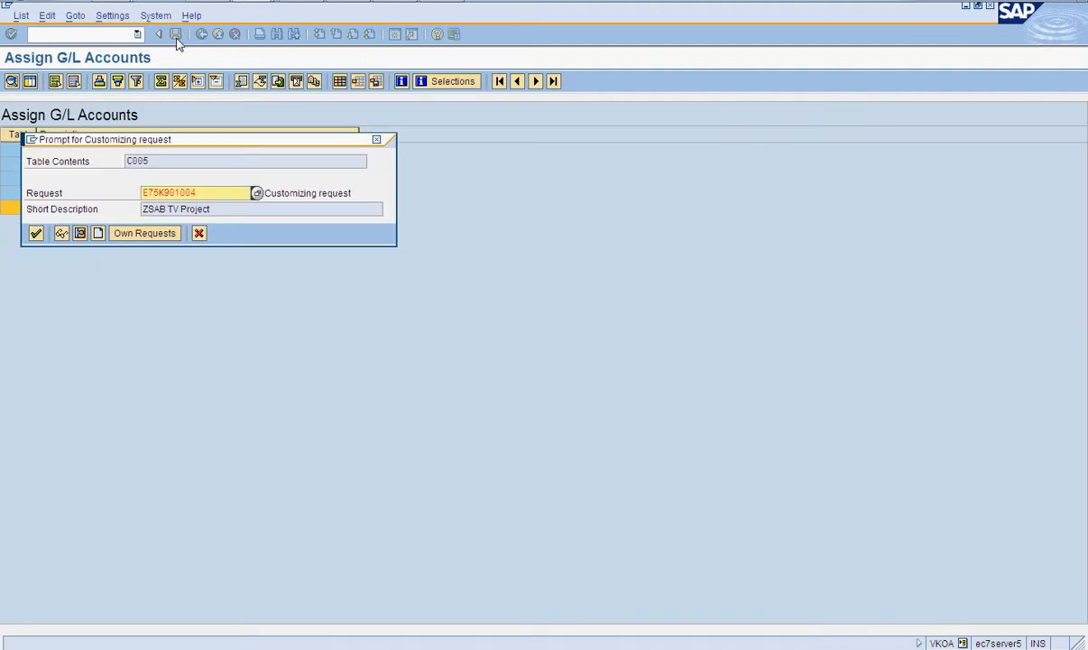
left_click(35, 234)
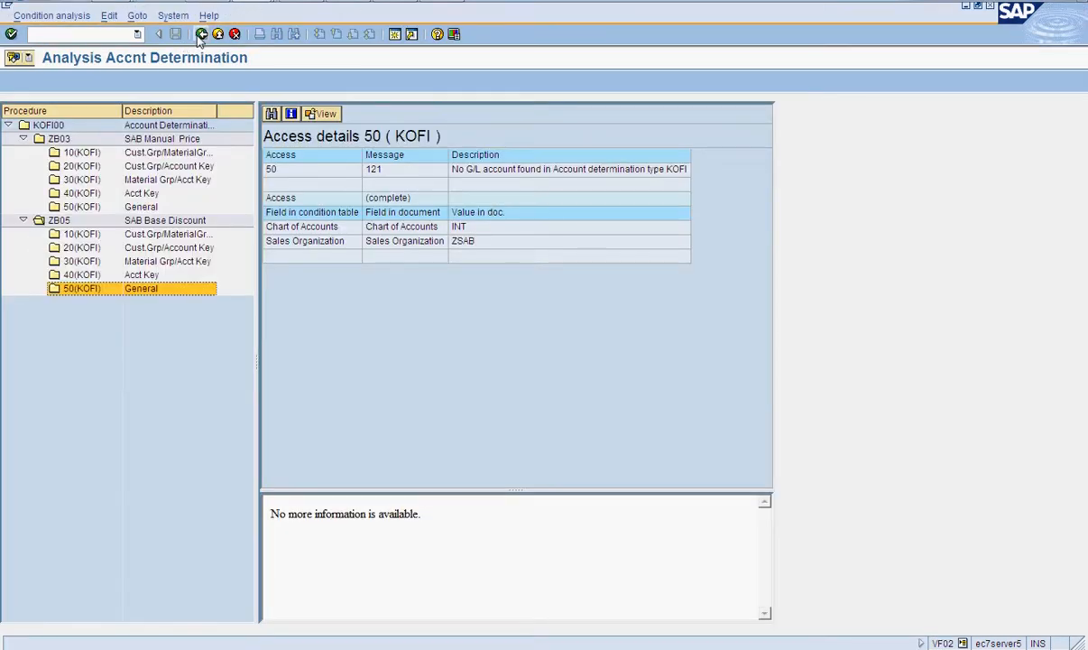
Leave the analysis, release the billing document to accounting again and open its list of accounting documents
left_click(200, 34)
left_click(255, 82)
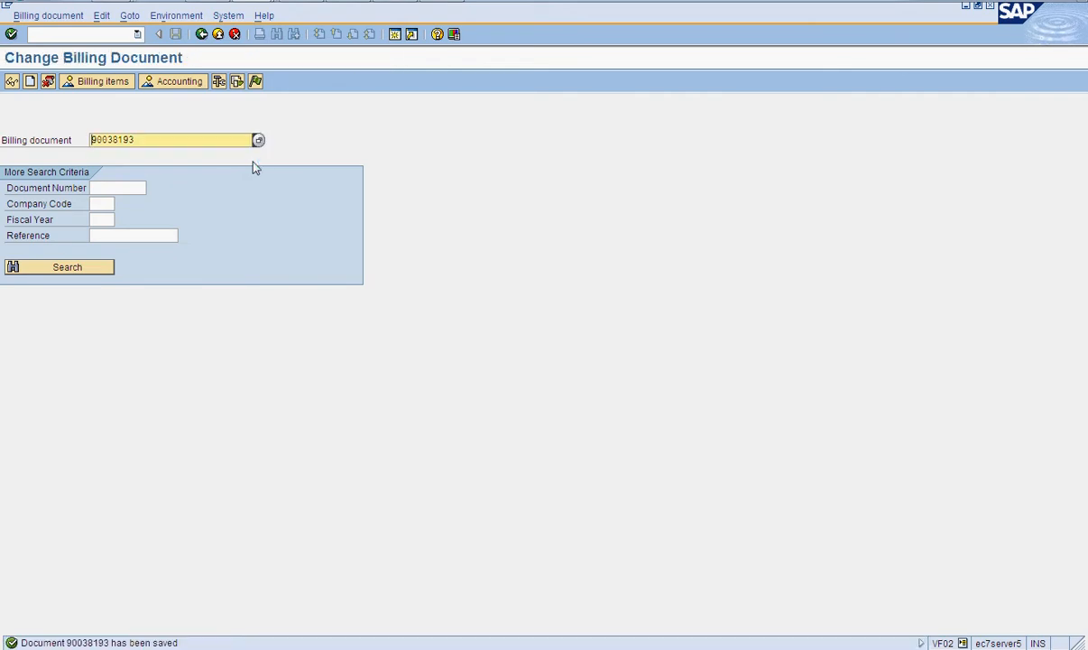
left_click(157, 85)
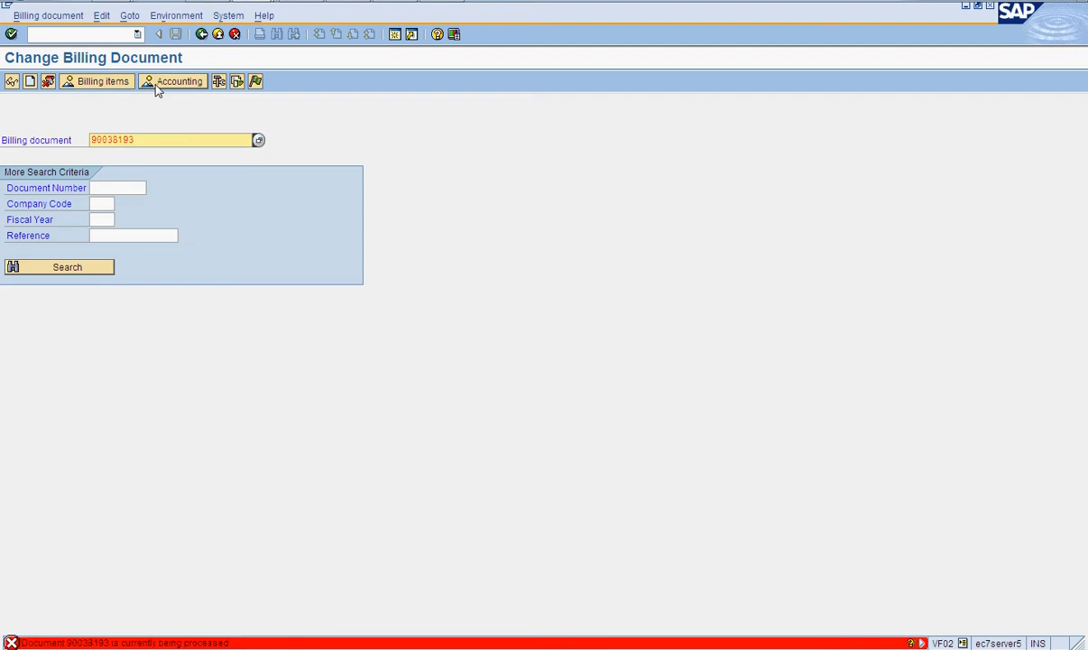
left_click(157, 83)
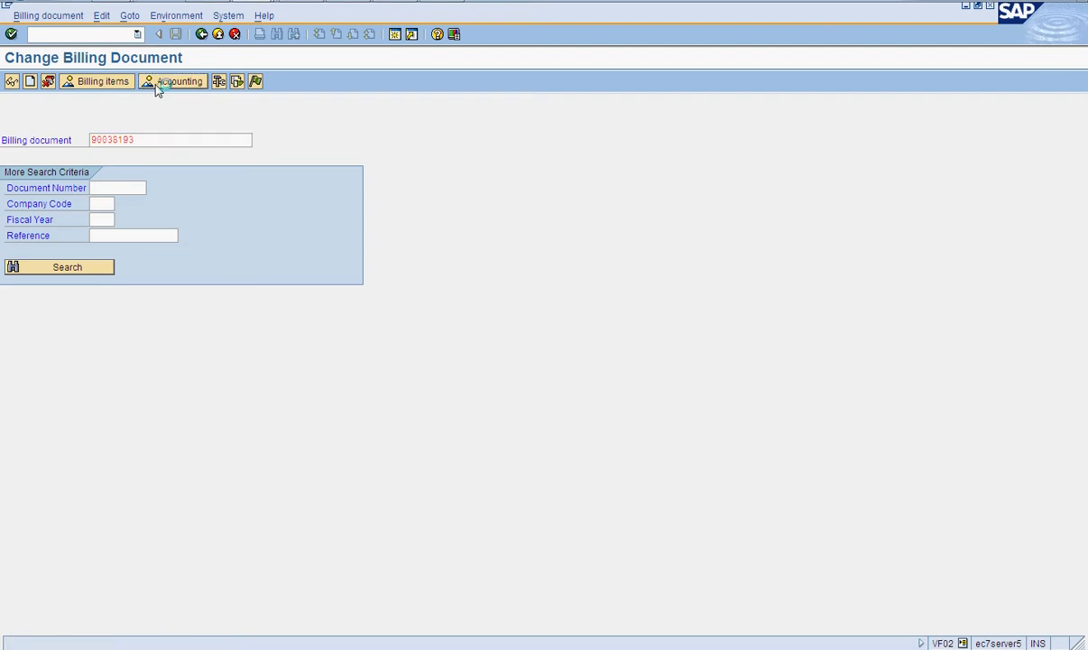
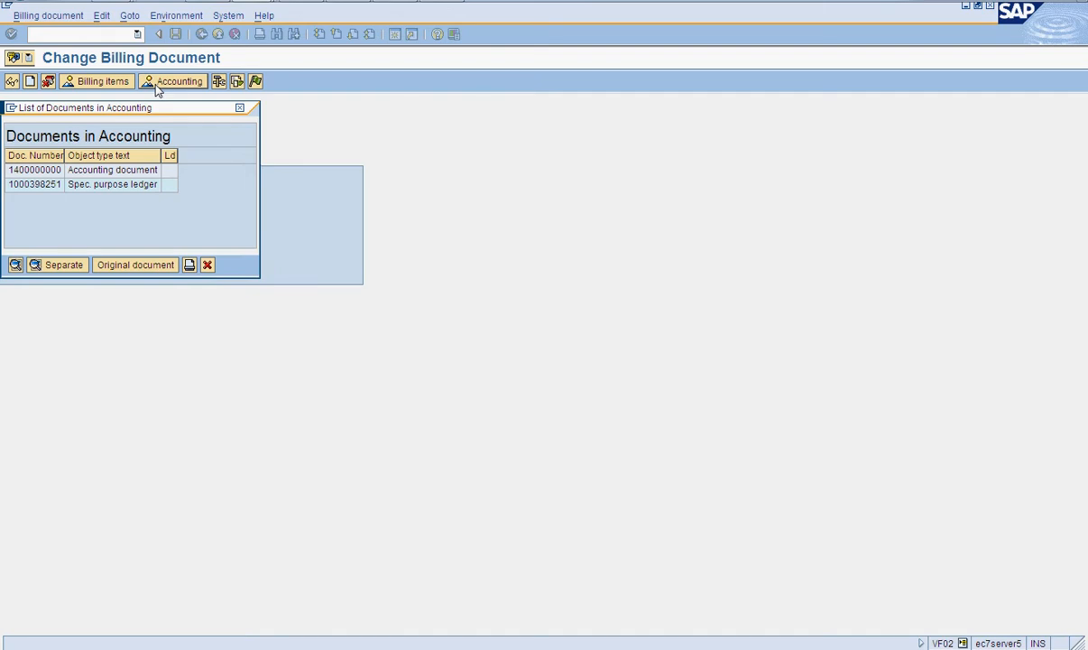
key("alt+Tab")
key("Tab")
key("Tab")
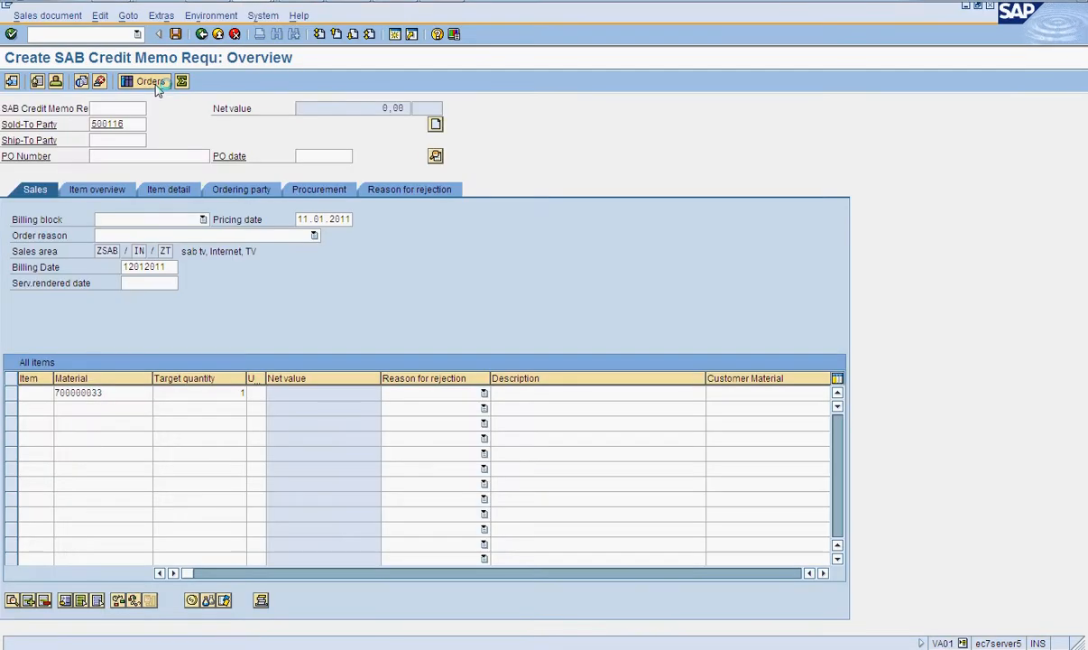
left_click(327, 1)
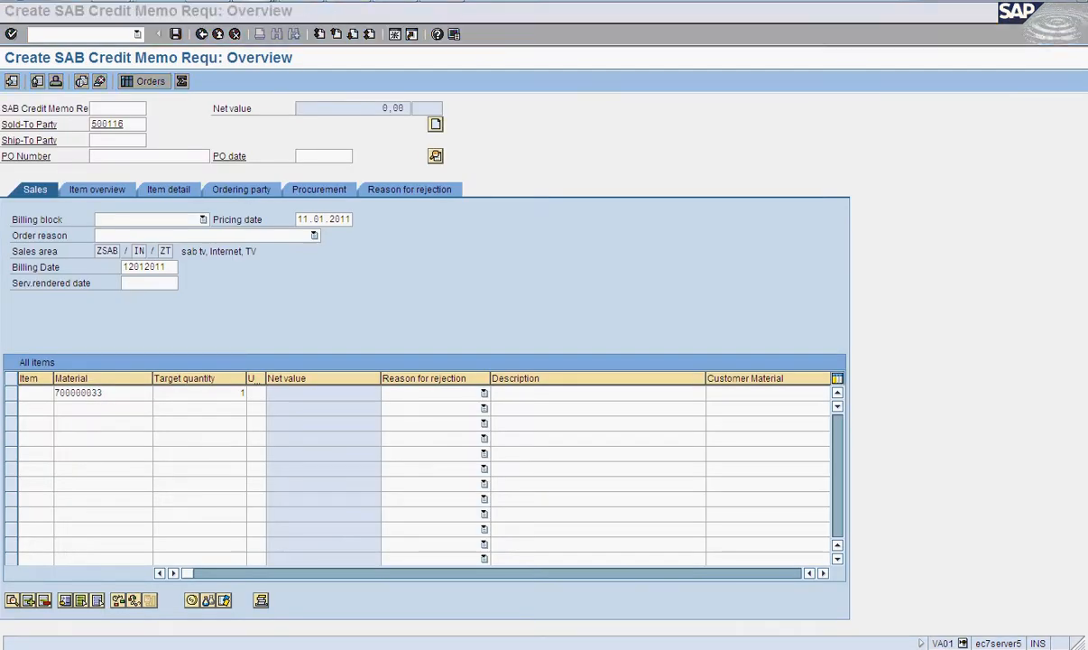
left_click(196, 54)
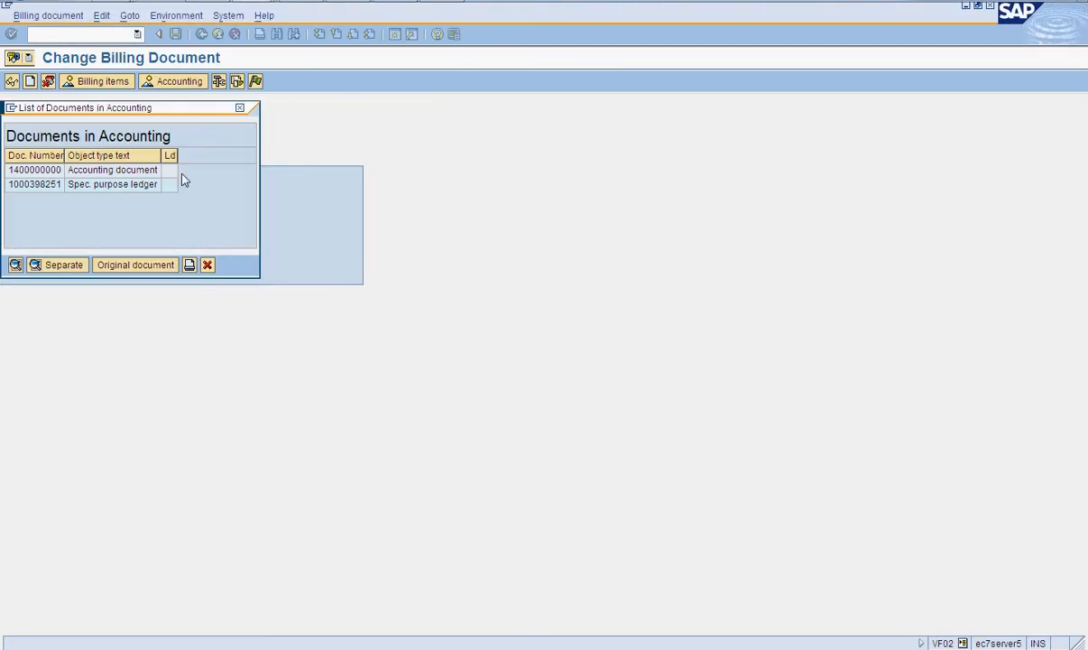
Close the list of accounting documents, examine the SAB invoice's document flow and return to the billing document
left_click(207, 265)
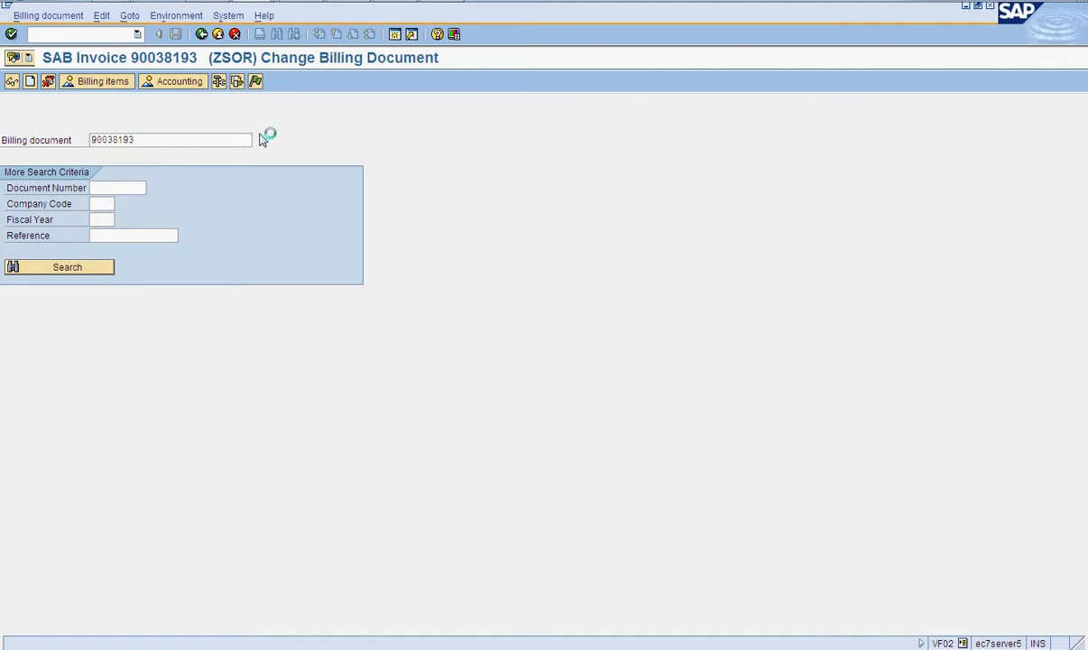
key("F5")
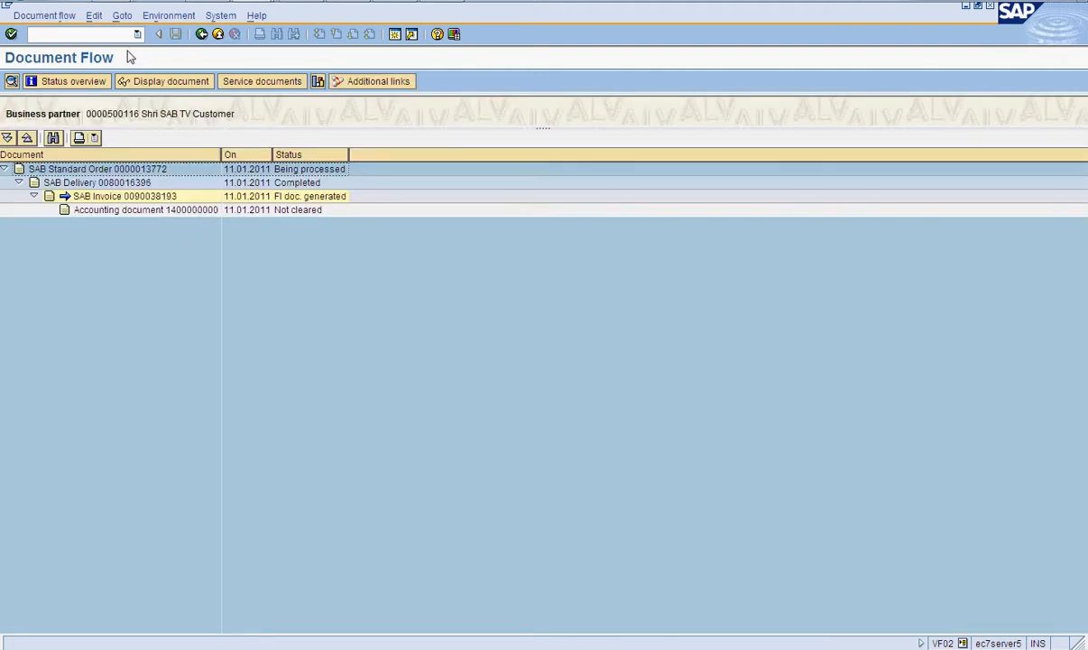
left_click(201, 34)
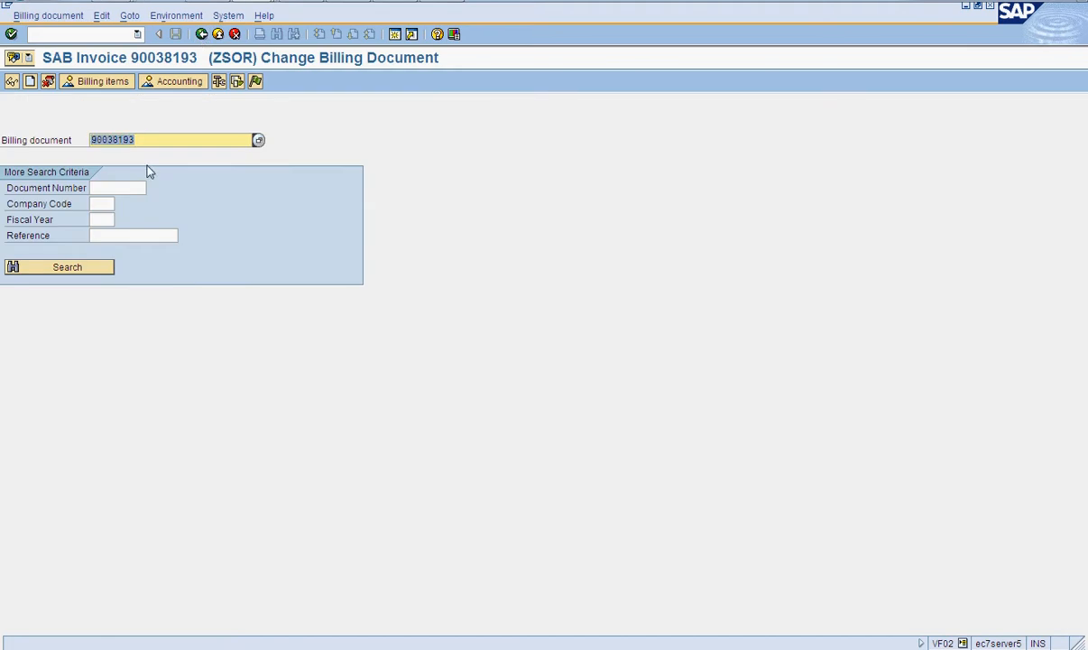
Start a ZBCR credit memo request for ZSAB / IN / ZT, copied with reference to the SAB invoice's billing document
left_click(77, 34)
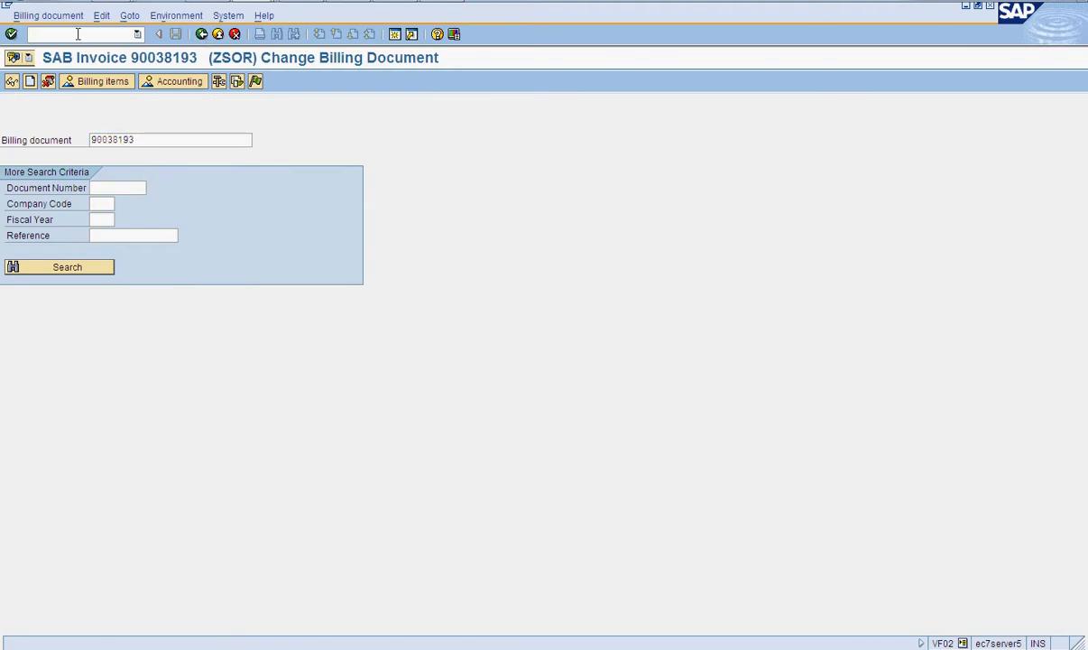
key("Return")
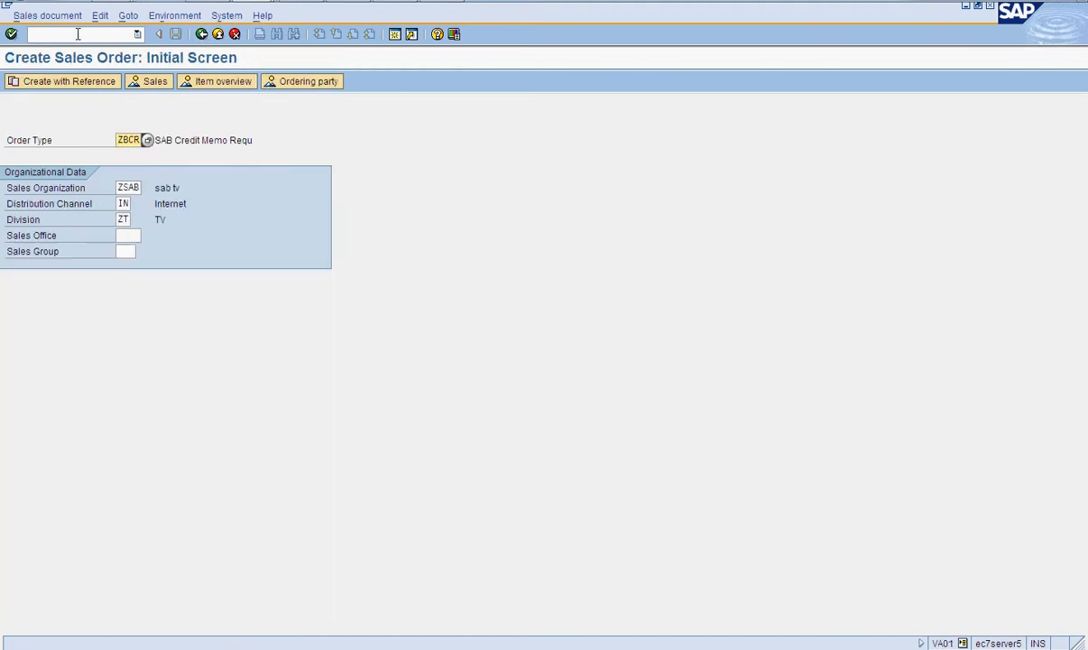
left_click(65, 82)
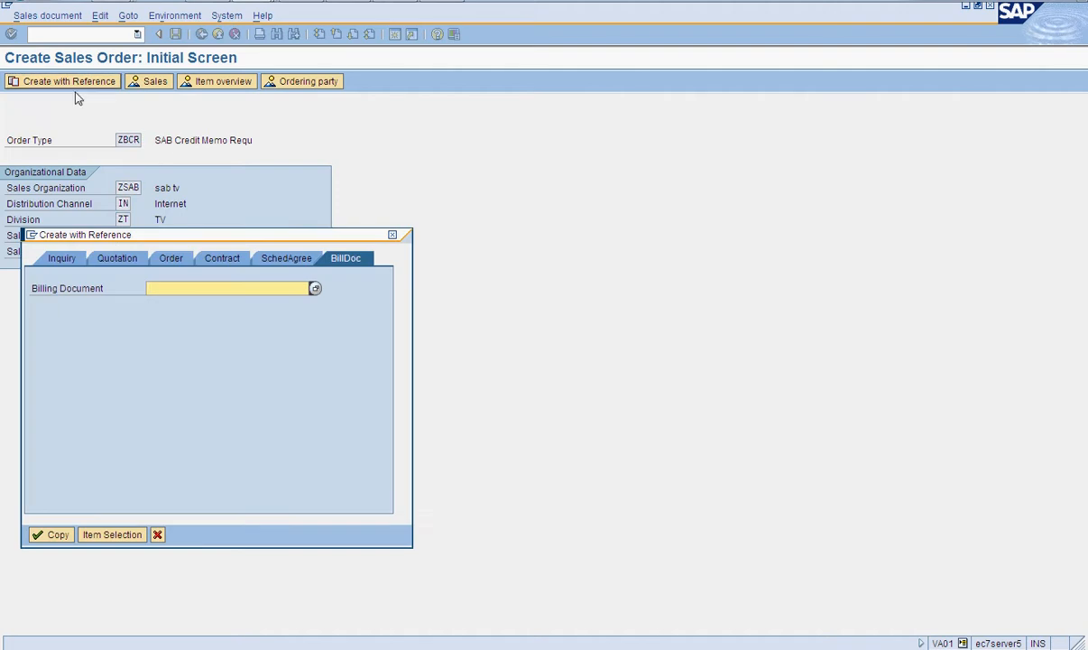
type("90038193")
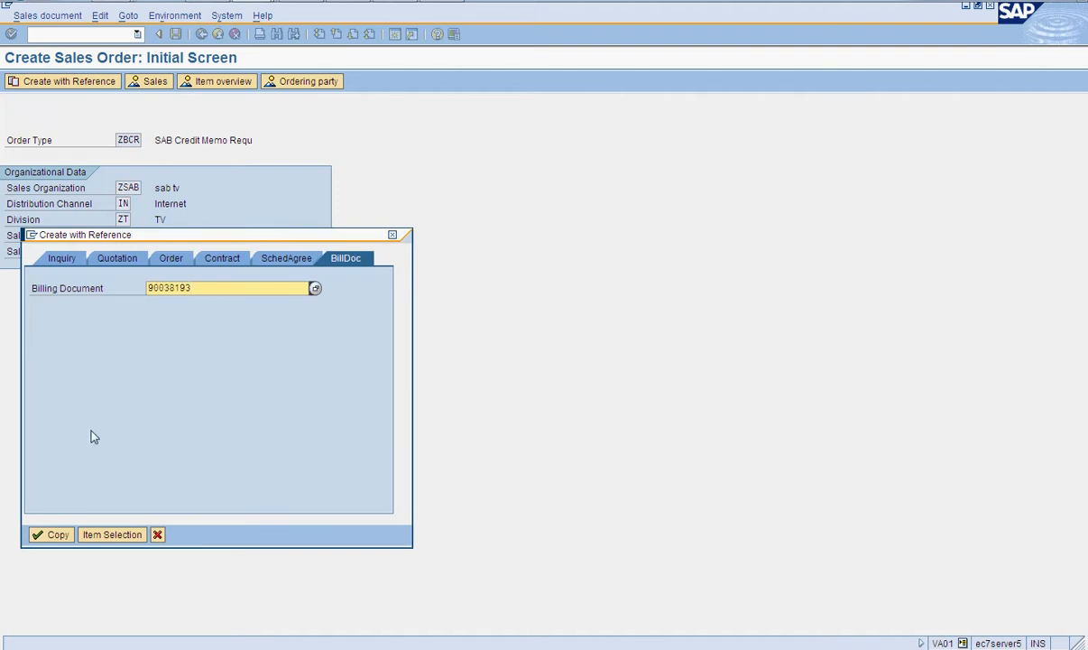
left_click(55, 535)
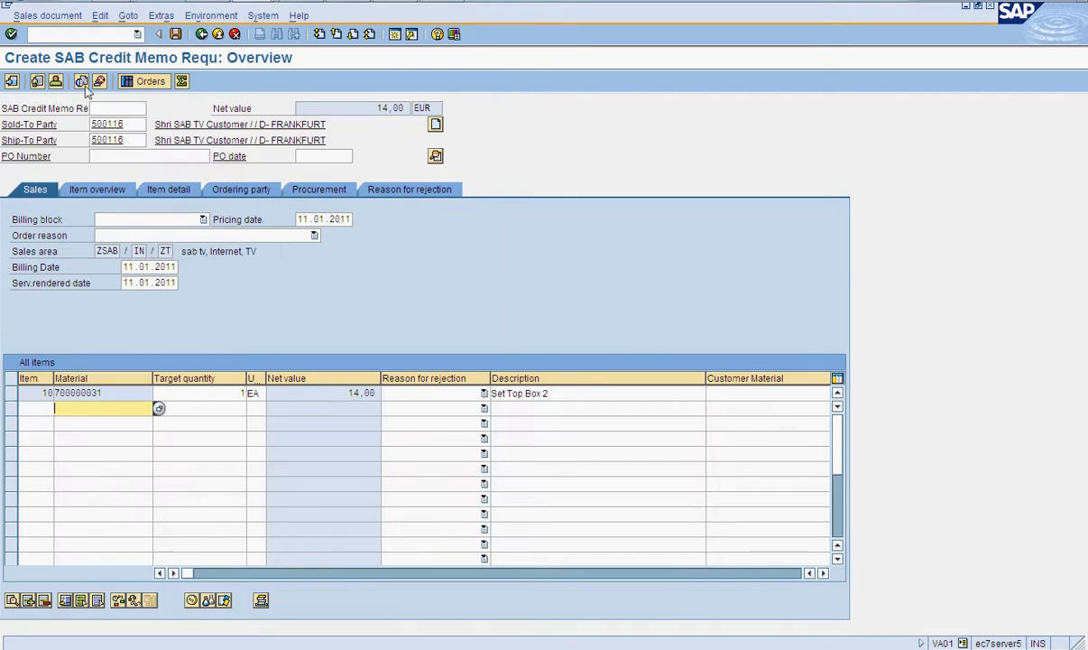
Open the credit memo request's incompletion log, run Complete Data for all missing entries and return to the overview
left_click(100, 16)
left_click(140, 202)
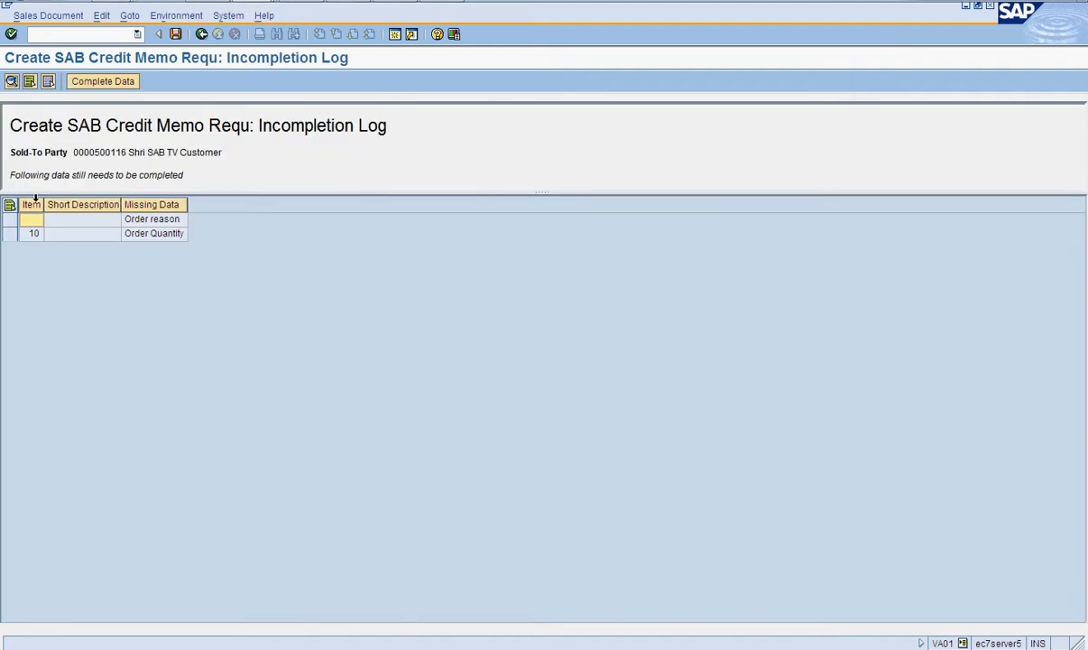
left_click(10, 205)
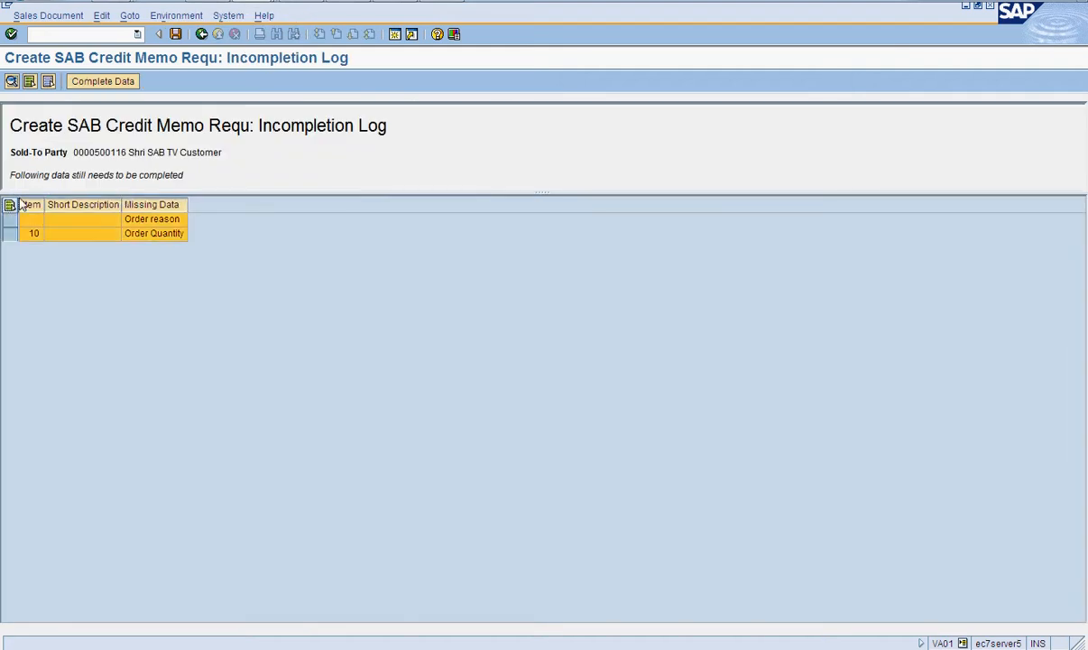
left_click(102, 82)
key("Return")
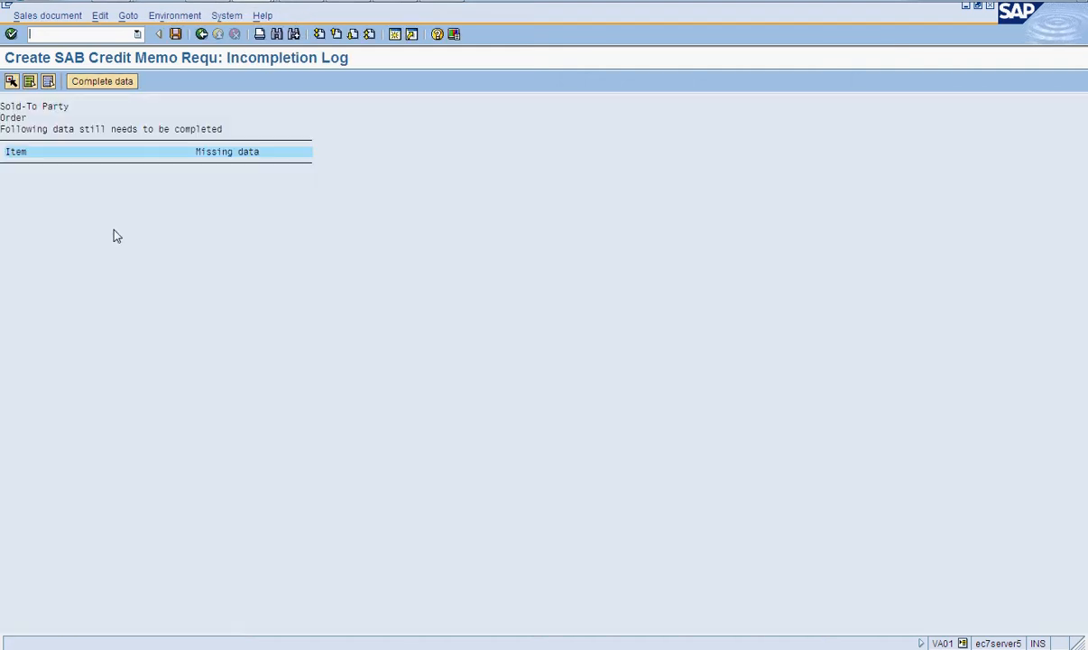
left_click(201, 36)
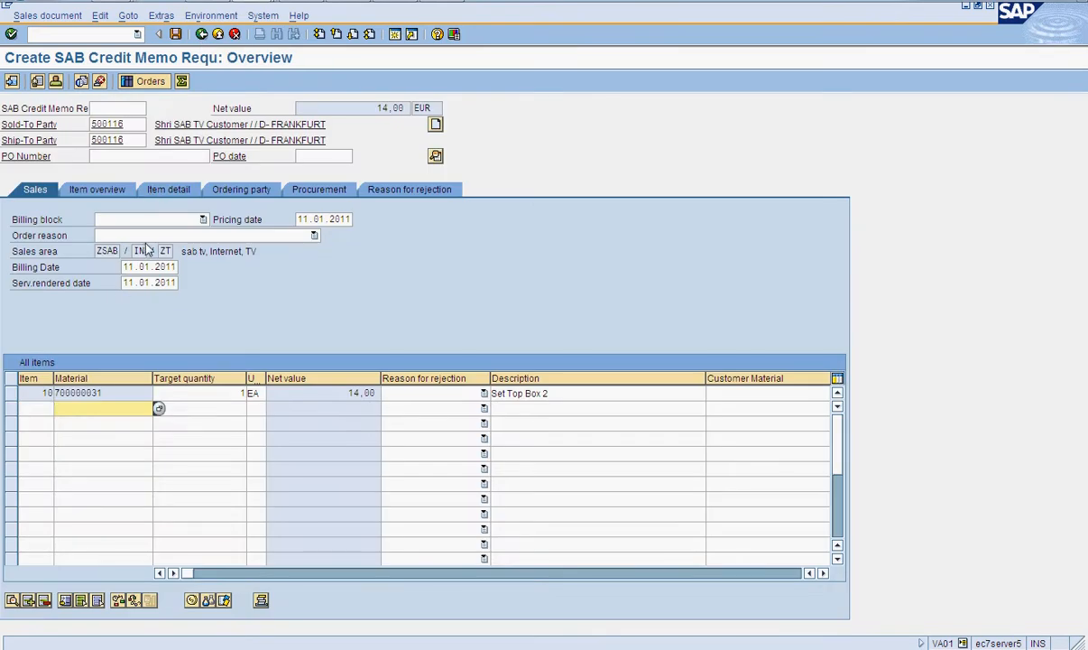
Set the credit memo request's order reason to Courtesy (Price or Quantity differences)
left_click(149, 238)
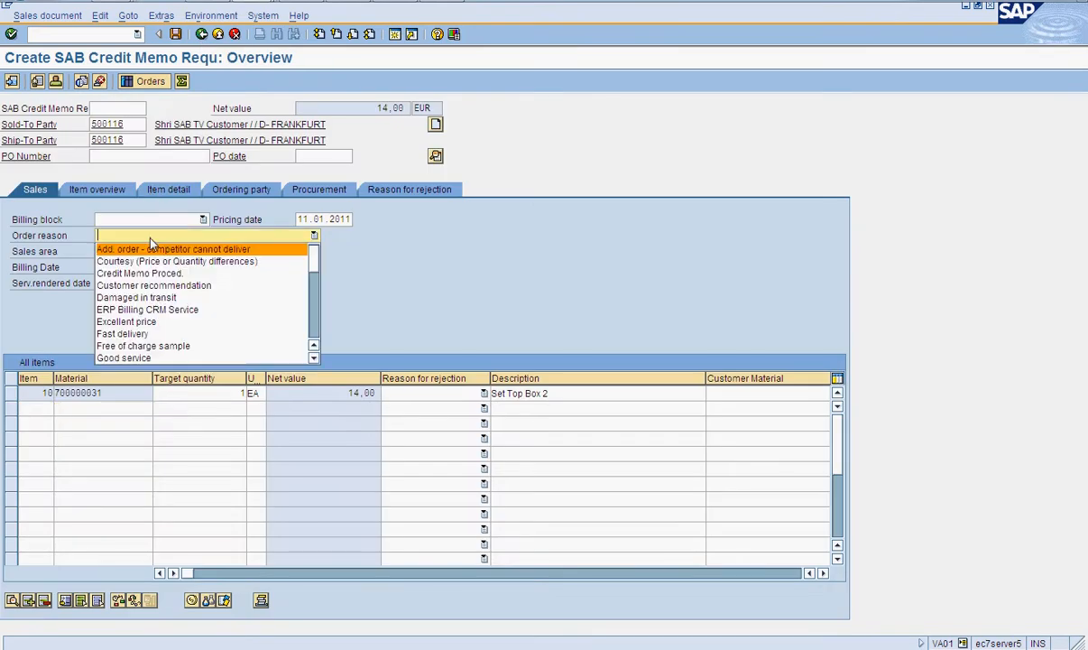
left_click(150, 261)
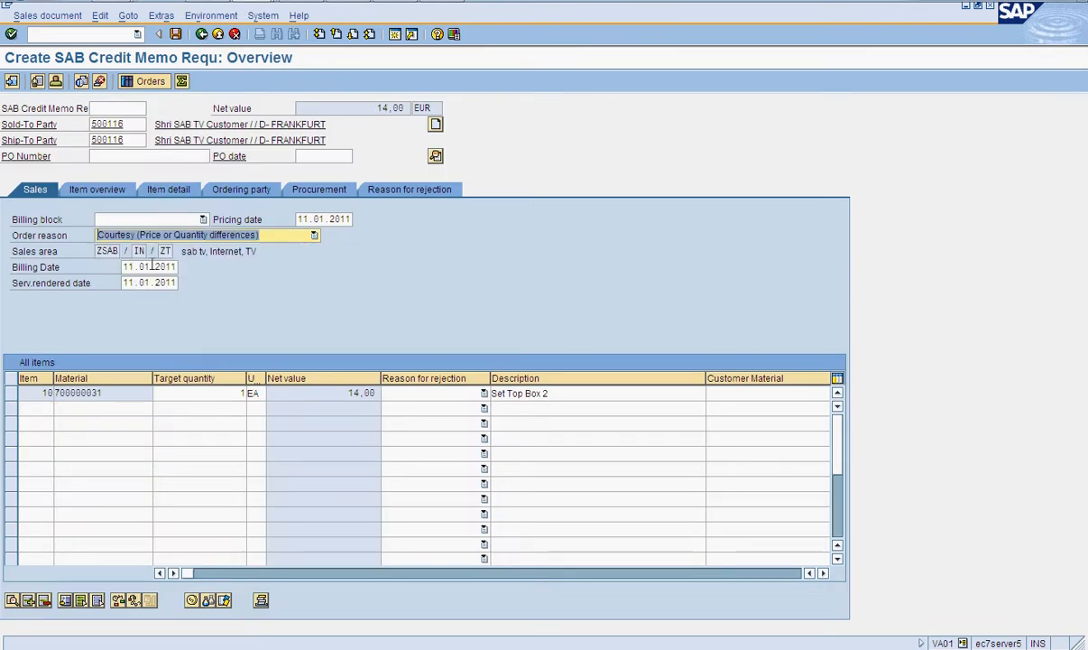
left_click(192, 395)
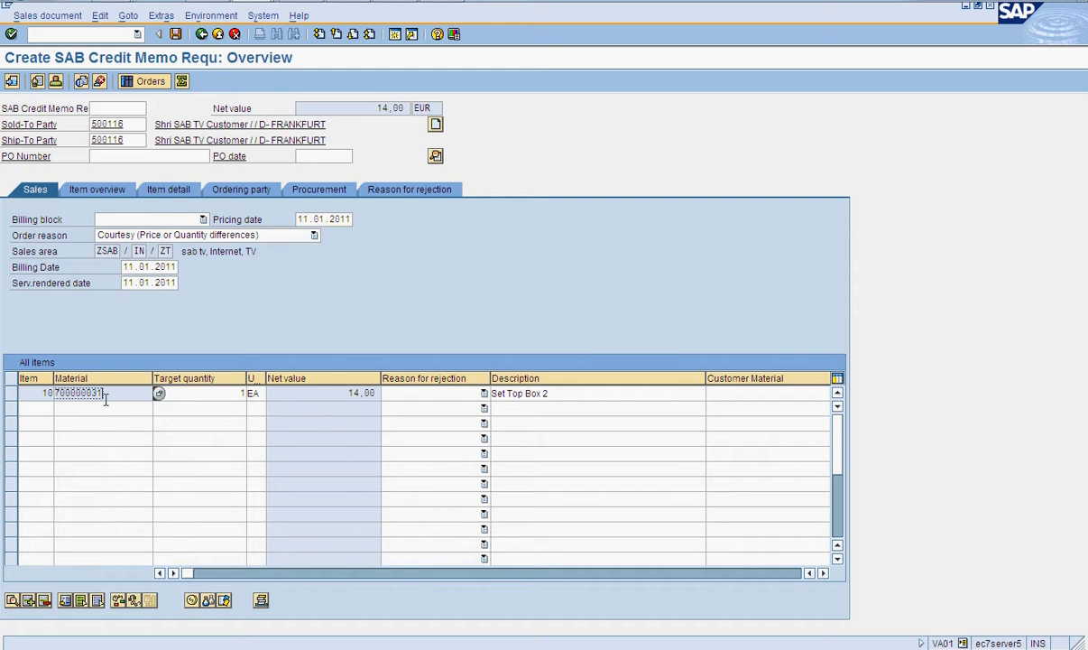
Review the Sales A data of item 10, Set Top Box 2, and go back to the overview
double_click(106, 393)
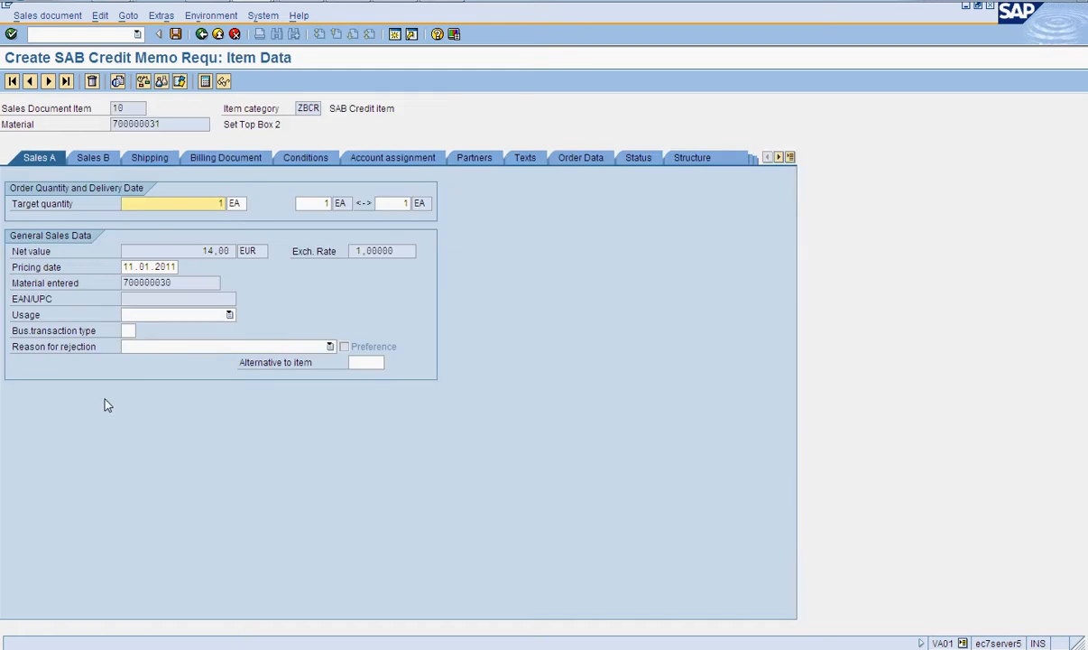
left_click(90, 160)
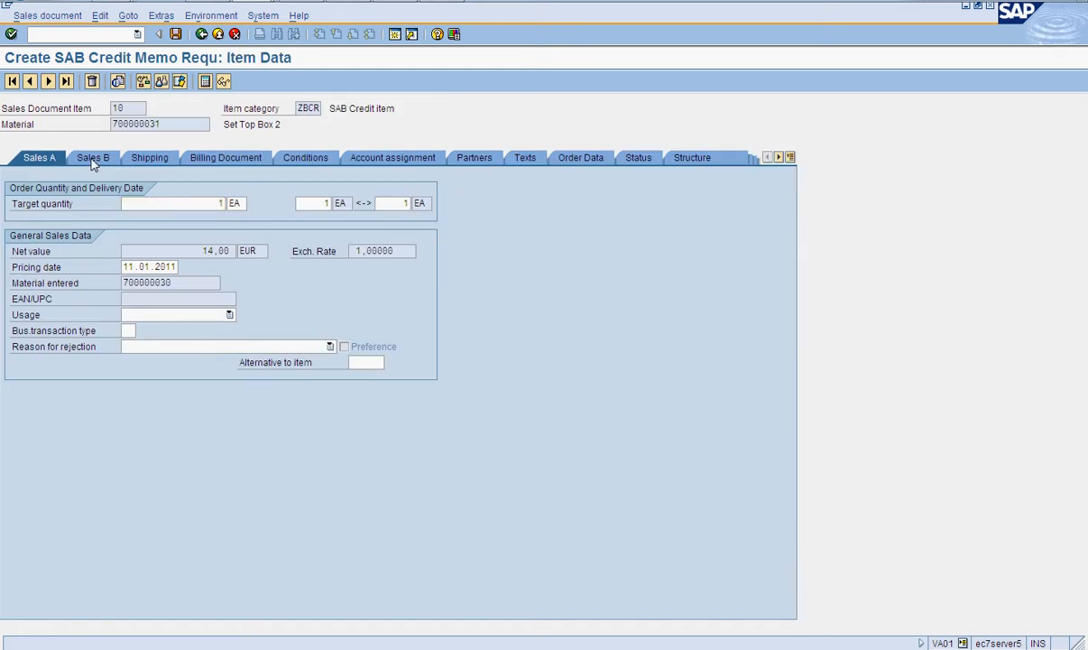
left_click(39, 159)
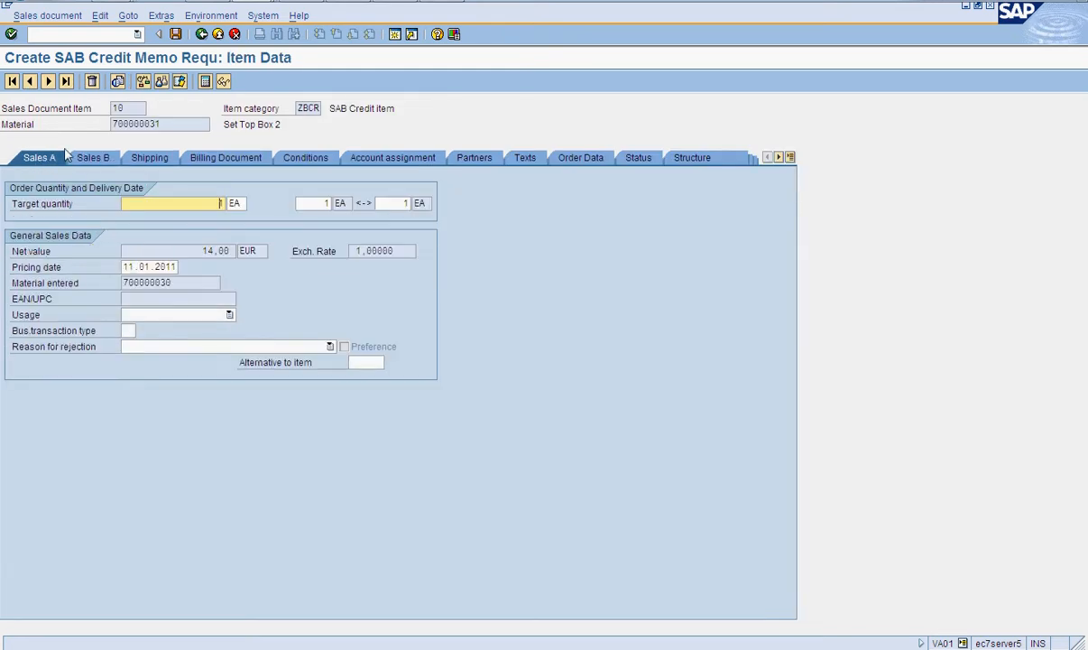
left_click(201, 34)
Reopen the incompletion log and try to complete item 10's Order Quantity from its entry
left_click(99, 15)
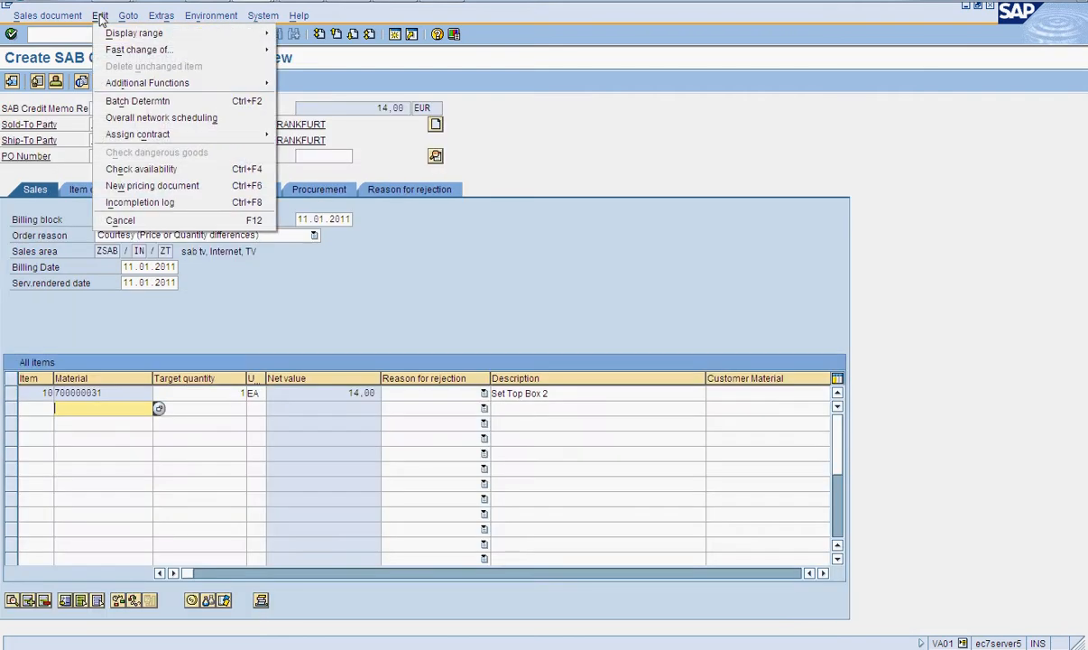
left_click(109, 202)
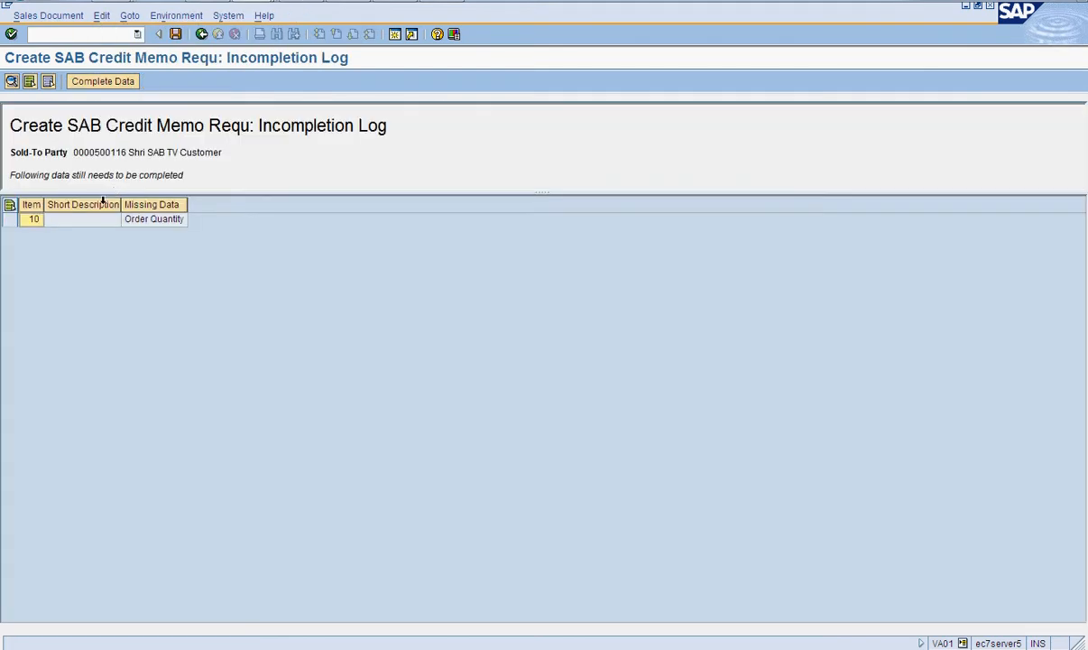
double_click(97, 219)
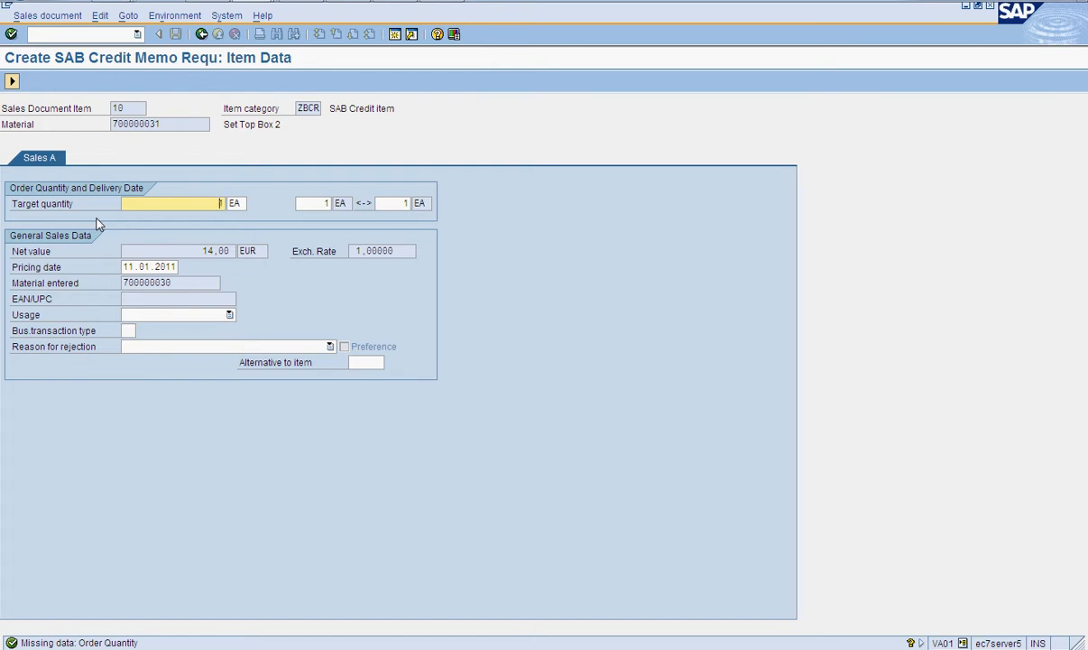
key("BackSpace")
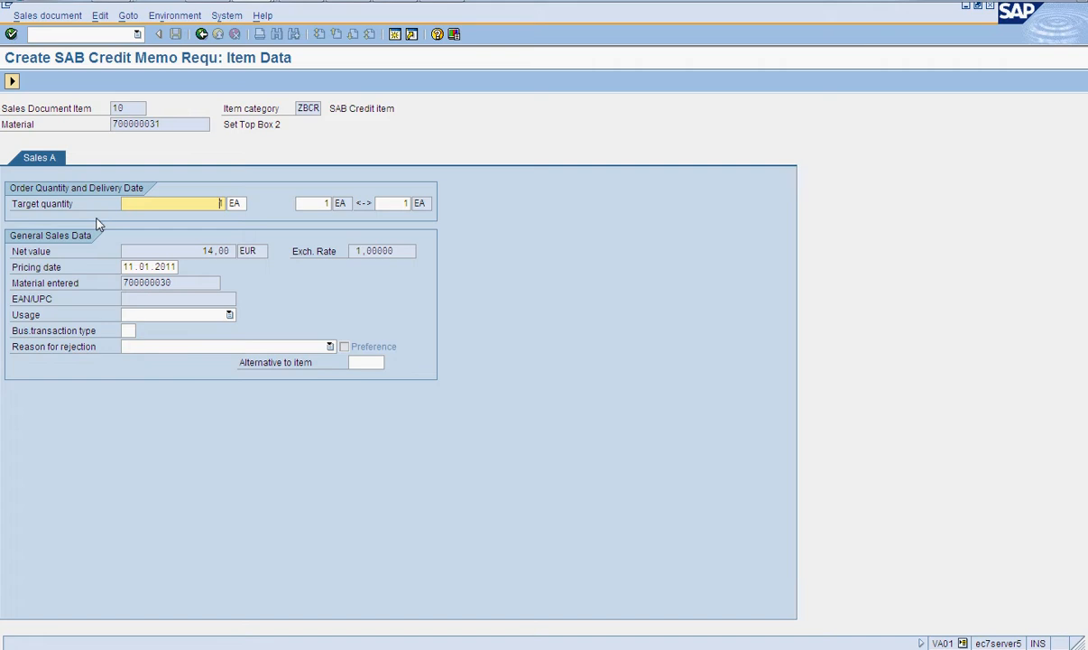
left_click(12, 83)
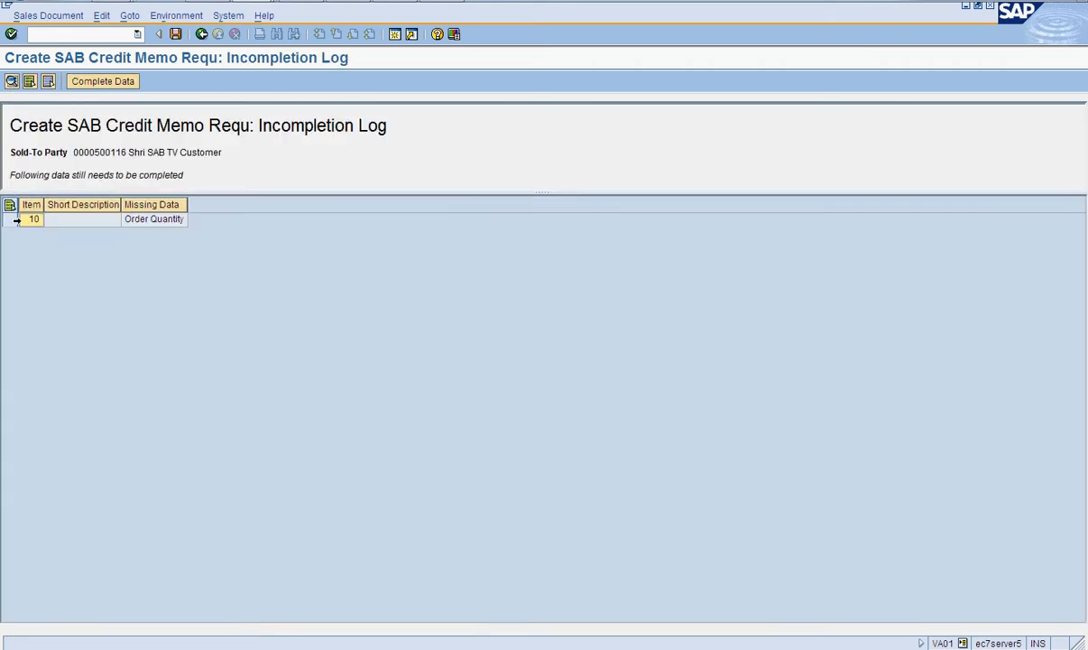
Run Complete Data on item 10's Order Quantity entry, check the item's target quantity and return to the overview
left_click(15, 217)
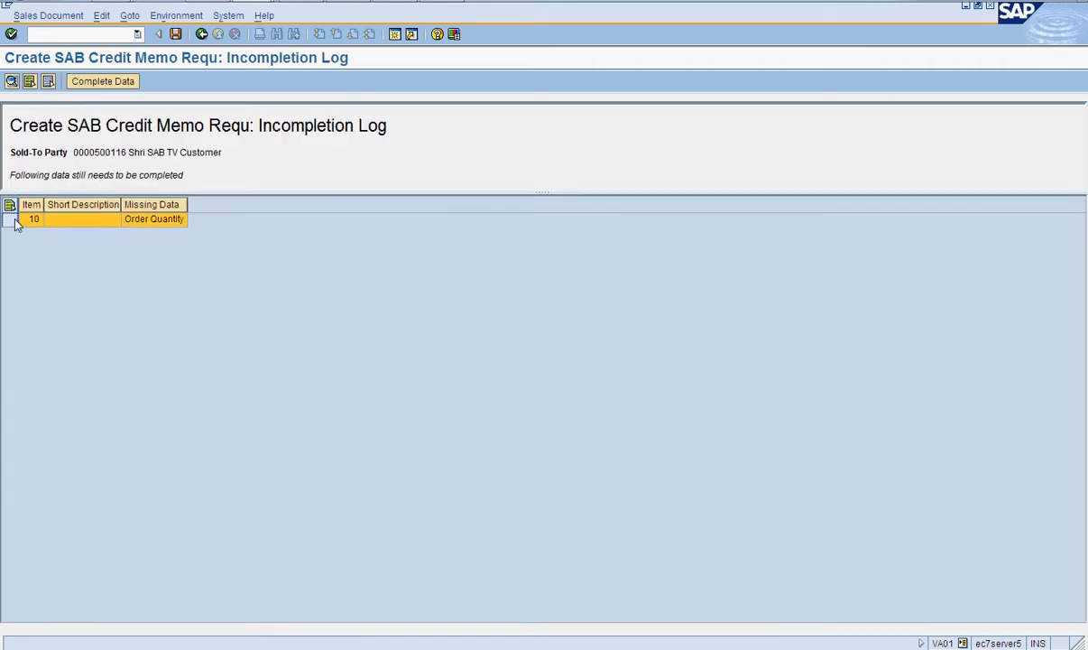
left_click(117, 88)
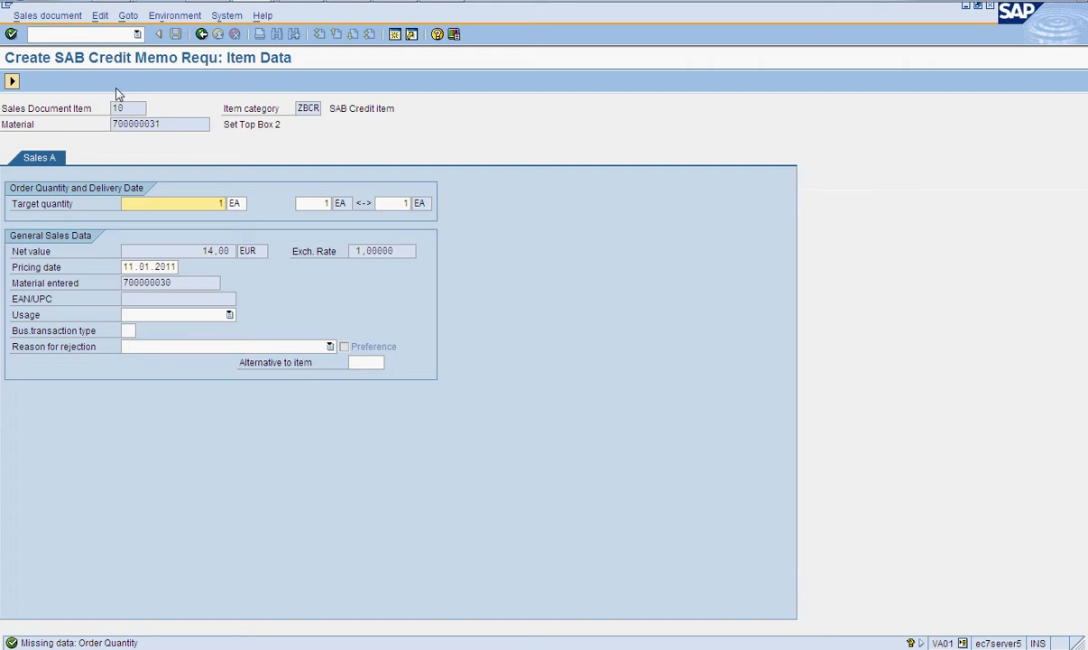
left_click(201, 34)
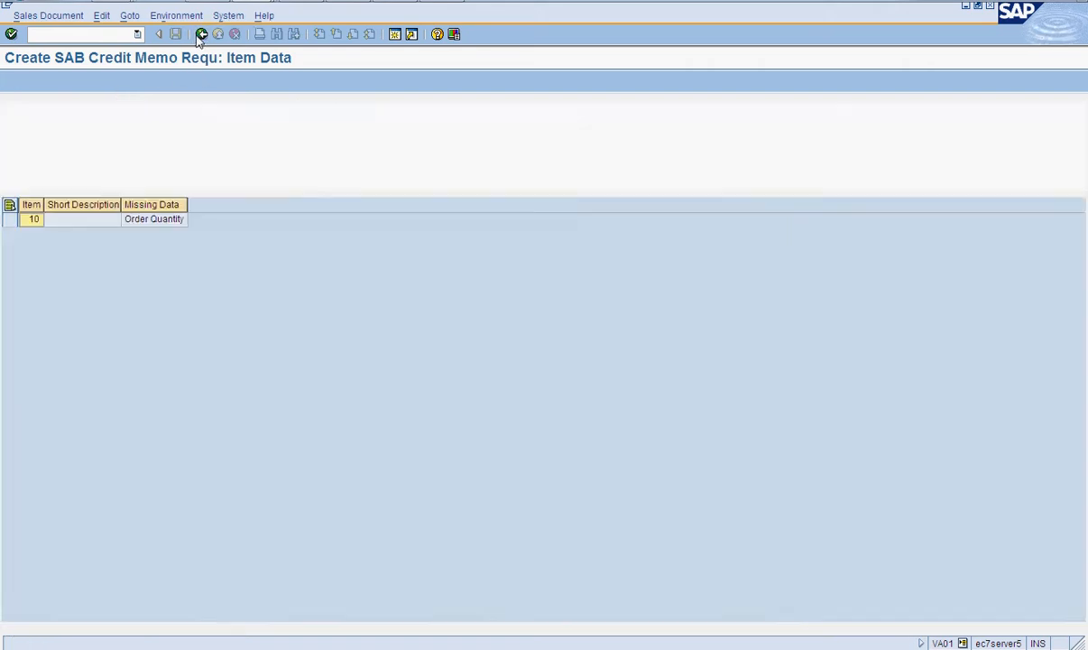
left_click(201, 35)
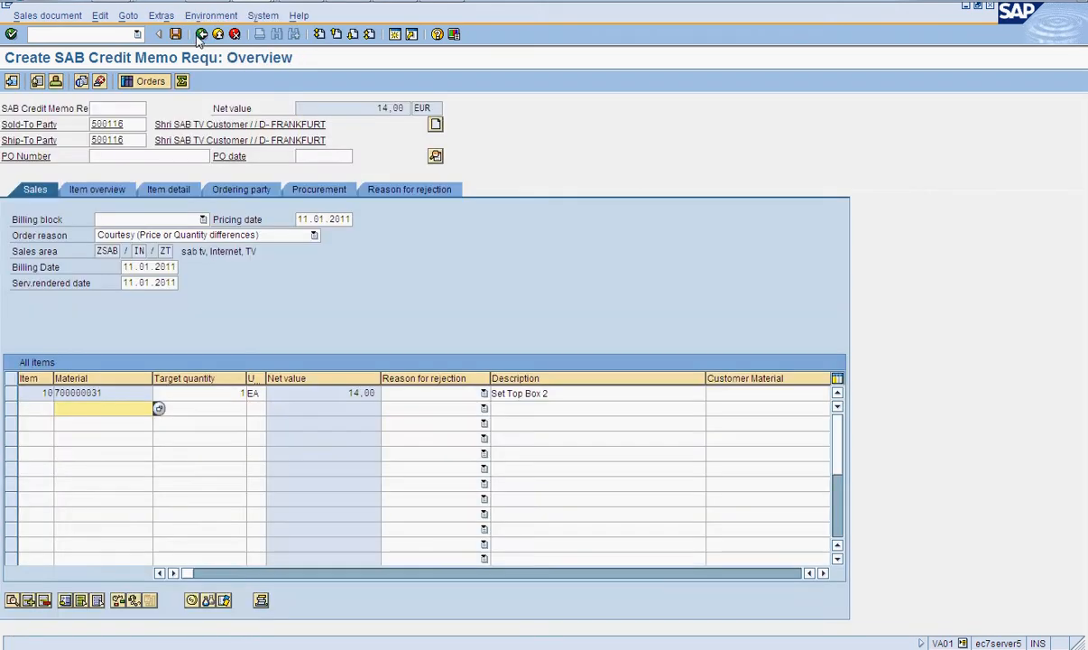
Save the credit memo request as an incomplete document
left_click(114, 36)
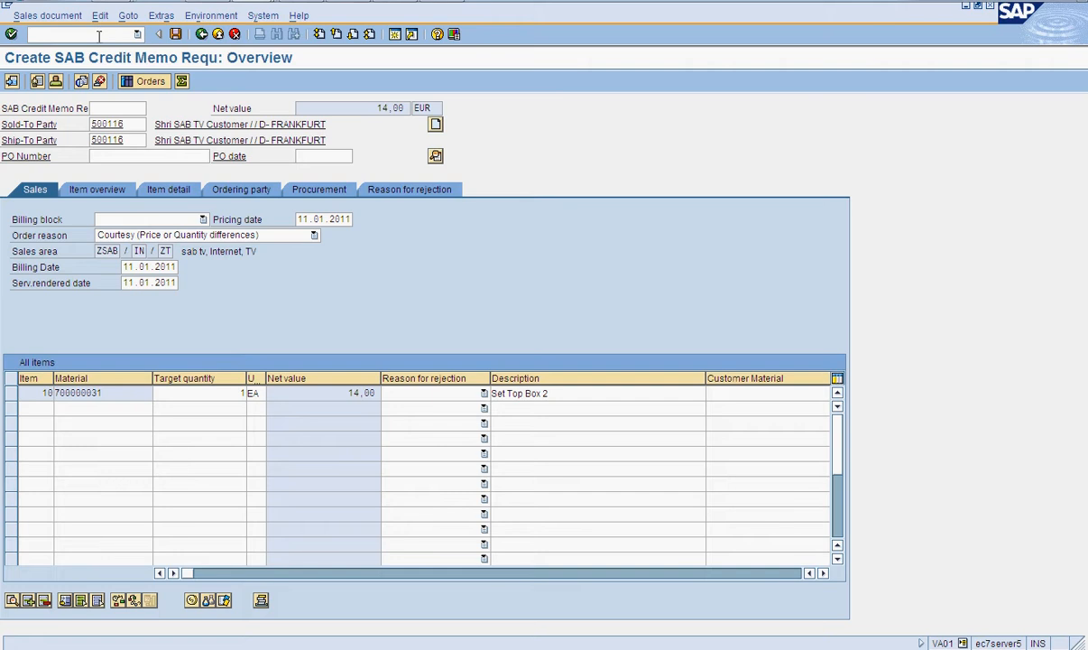
left_click(176, 35)
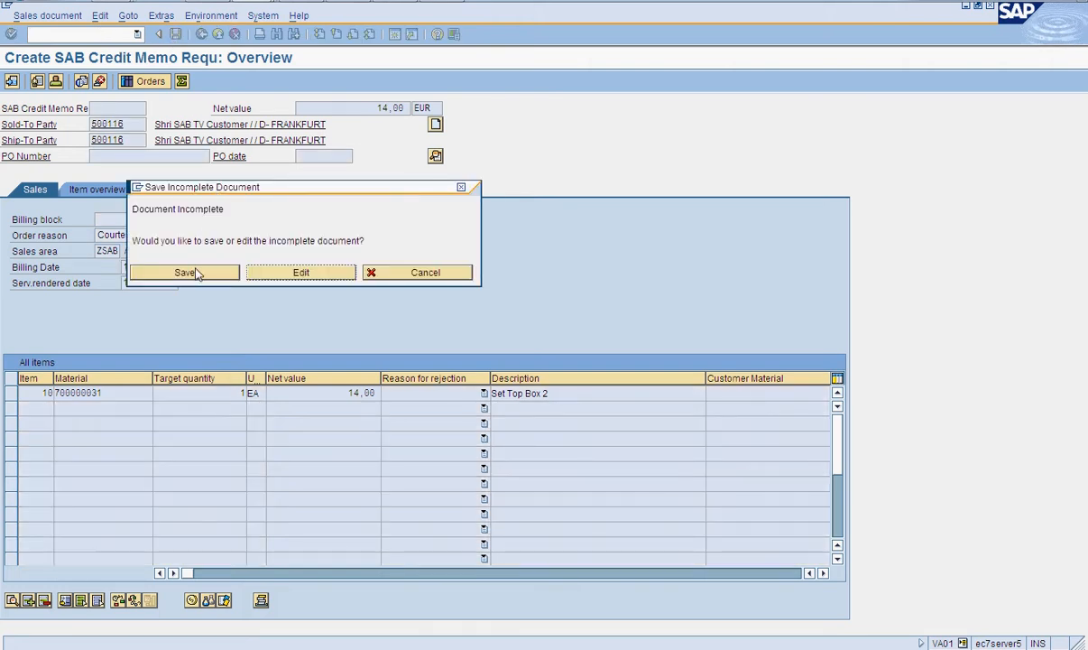
left_click(187, 273)
Try to create a billing document in transaction VF01 for the saved credit memo request and check the error log
left_click(43, 16)
left_click(40, 46)
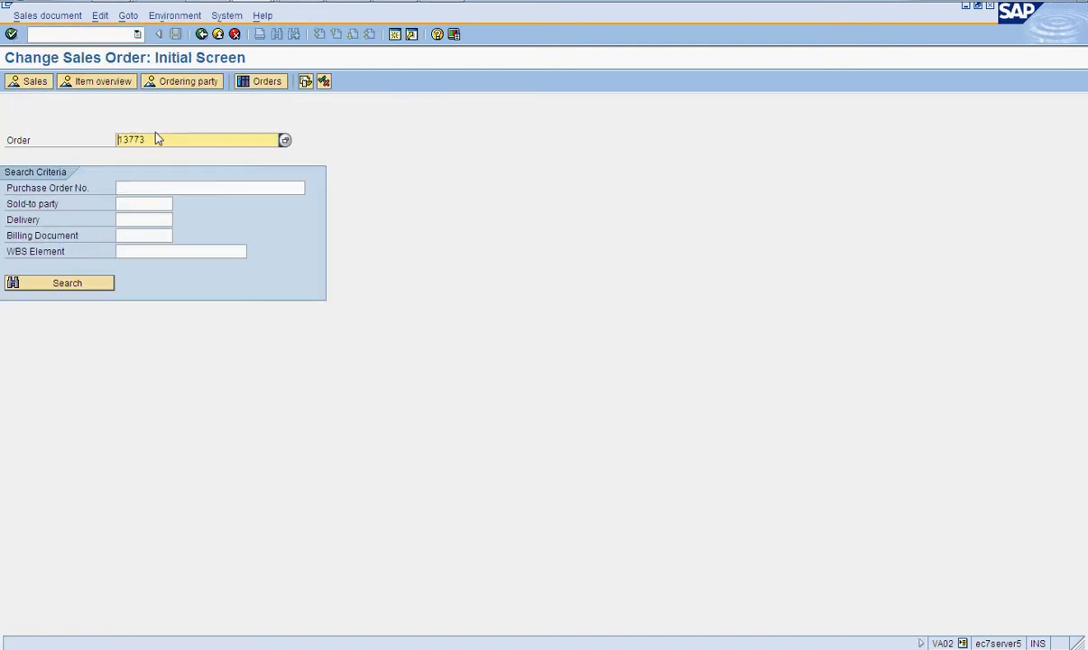
left_click_drag(155, 140, 113, 141)
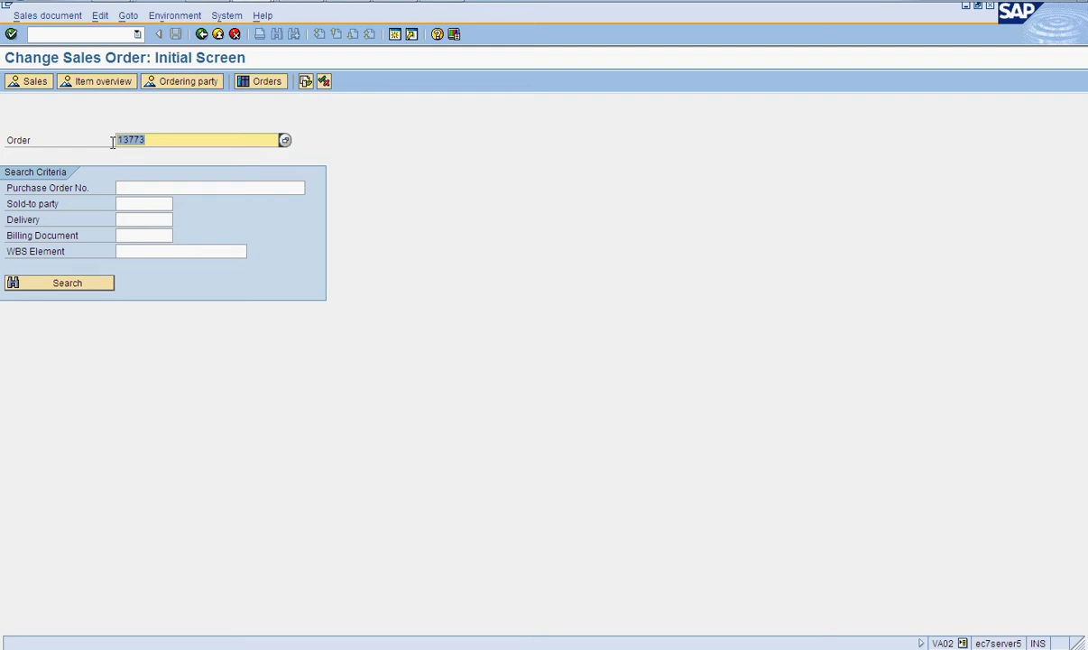
left_click(82, 35)
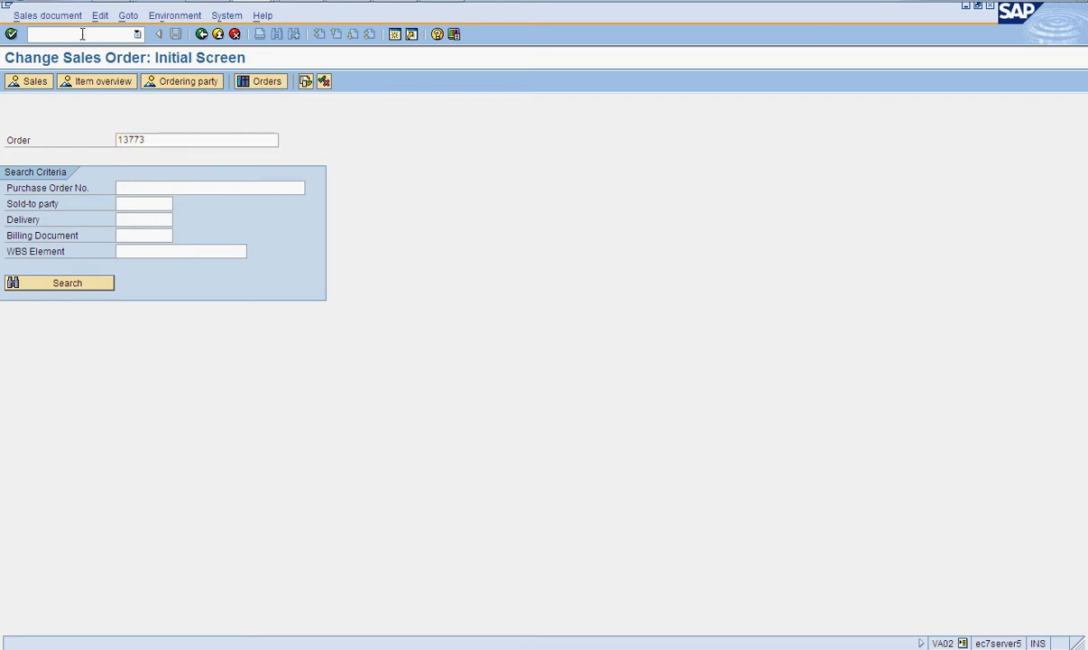
type("/nvf01")
key("Return")
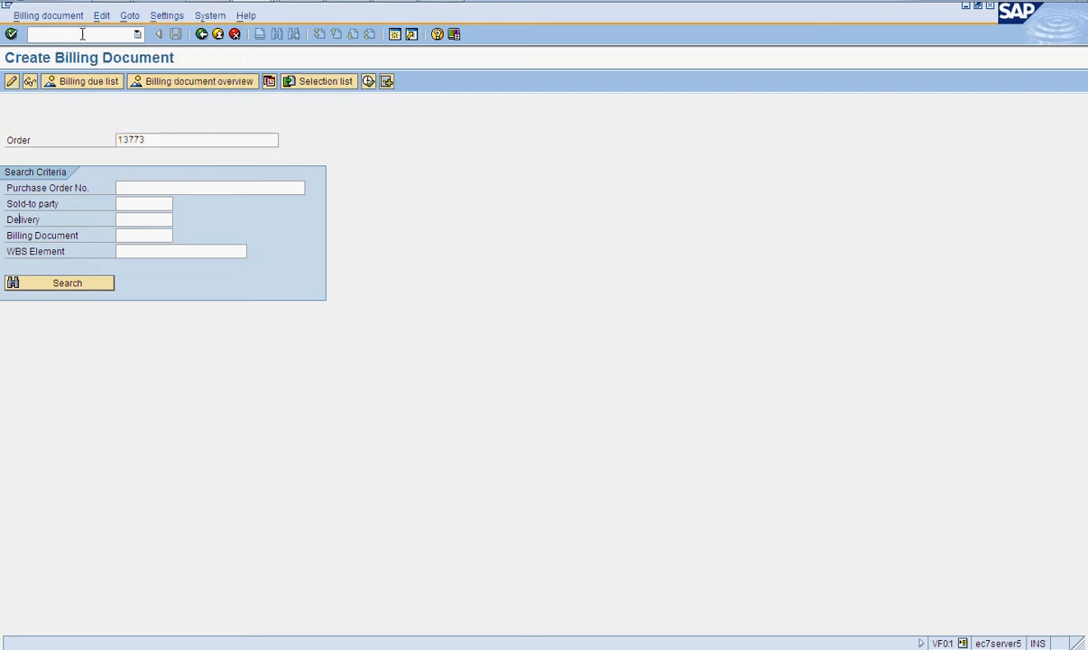
key("Return")
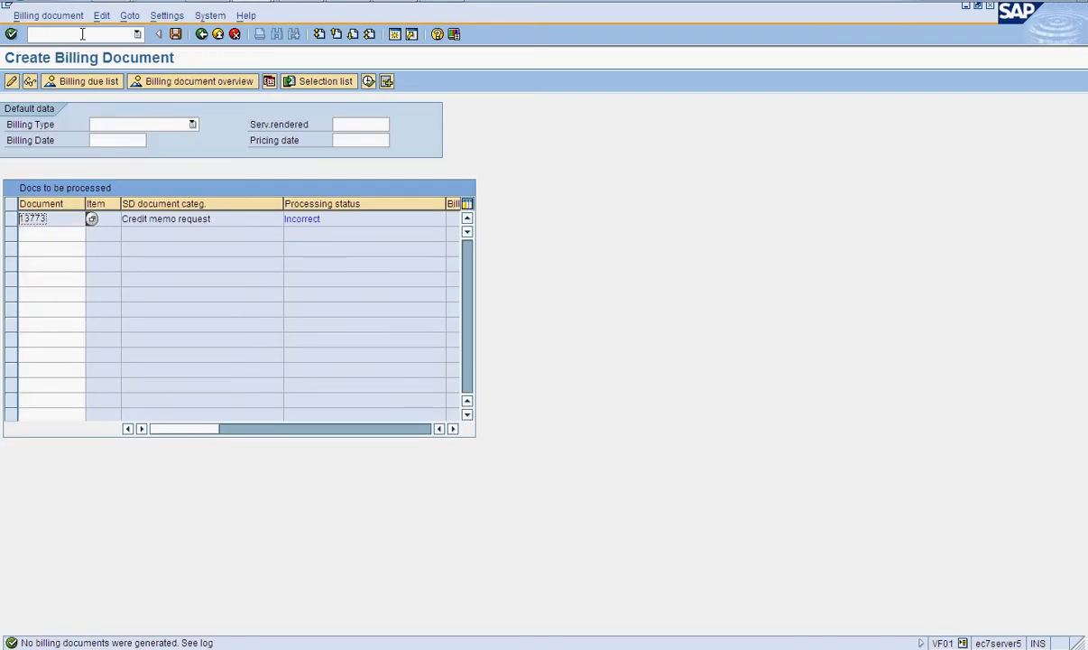
left_click(102, 16)
left_click(114, 68)
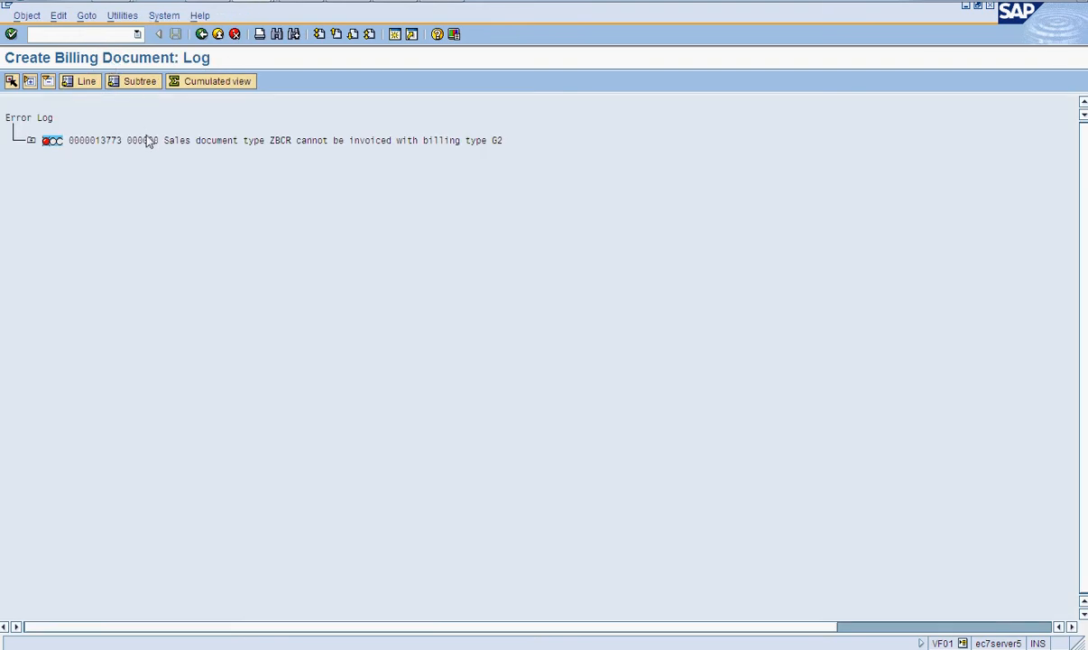
Restart VF01 and try to bill the credit memo request with billing type SAB Credit Memo, checking the log again
left_click(137, 34)
left_click(124, 50)
key("Return")
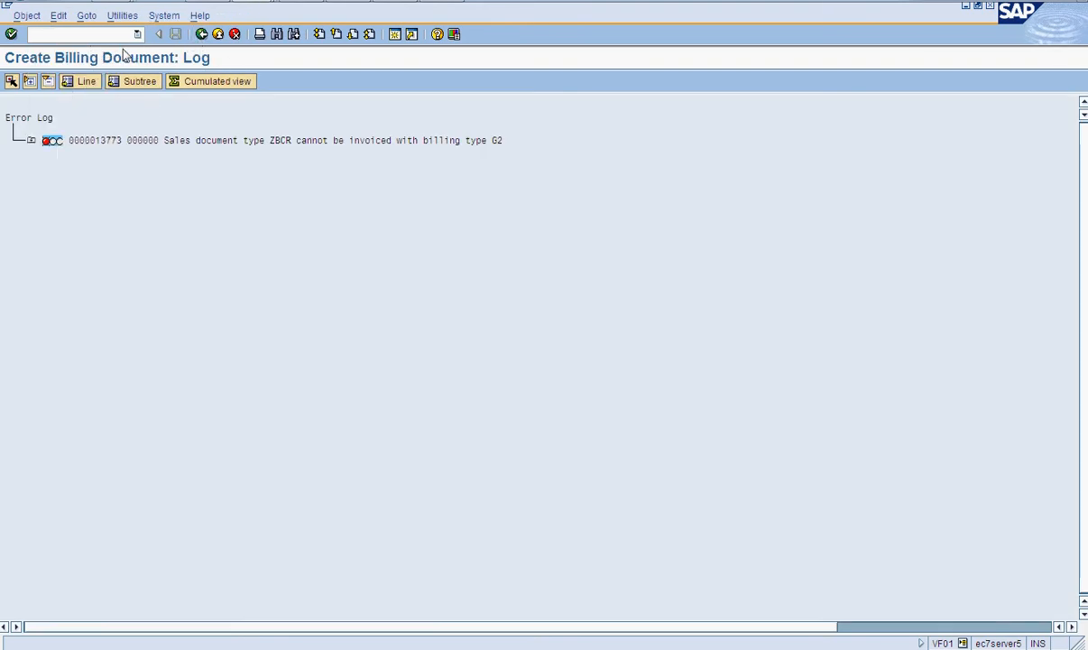
left_click(141, 132)
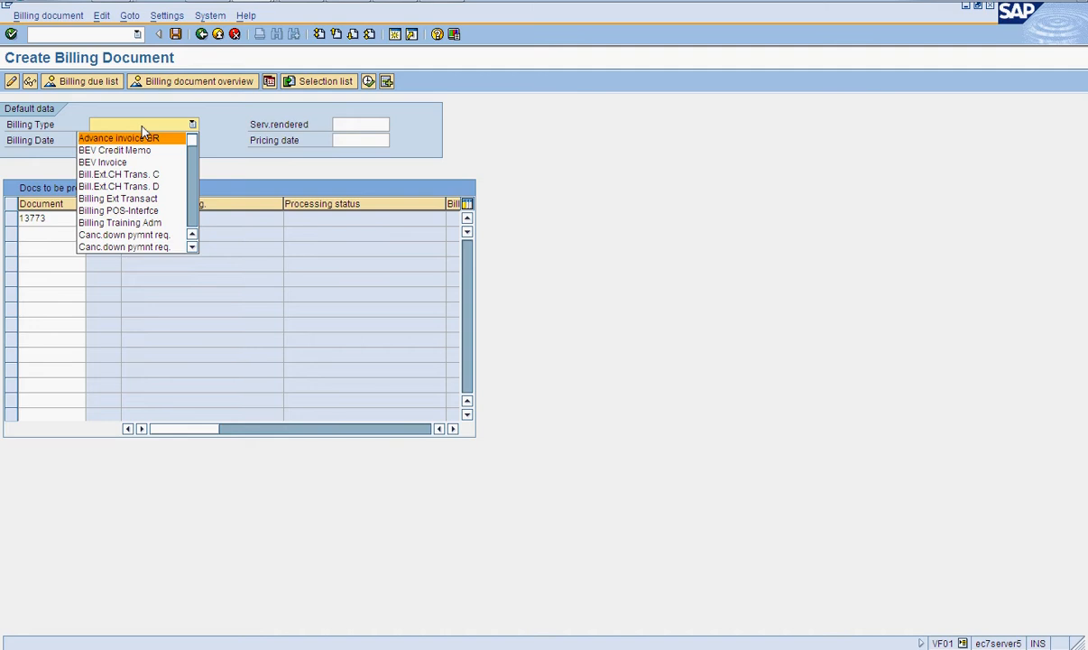
left_click_drag(191, 146, 191, 194)
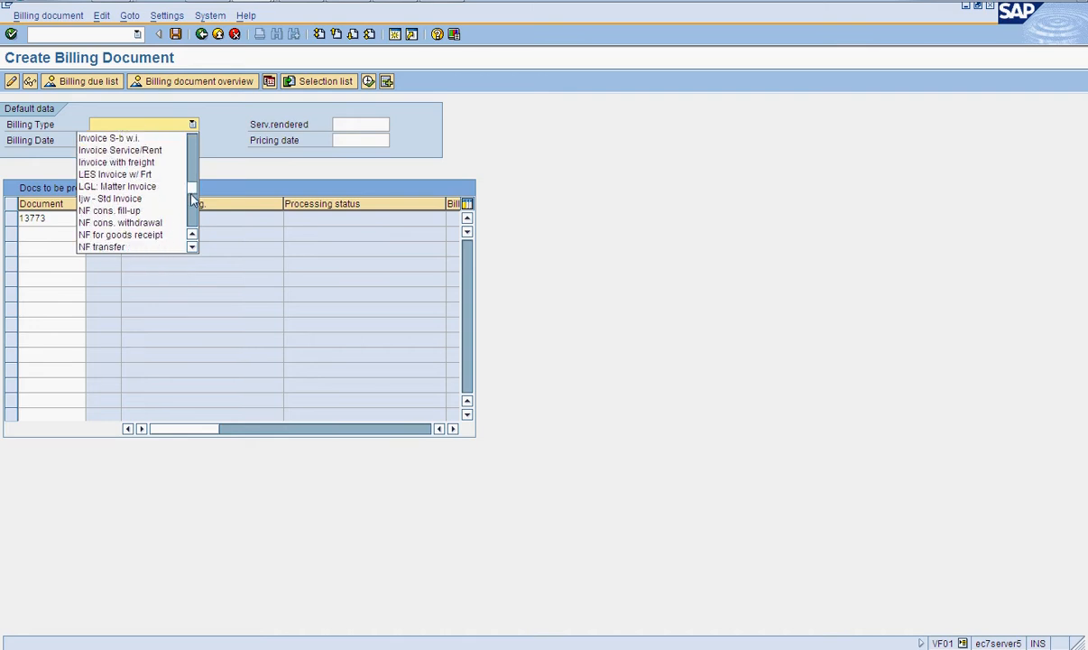
key("s")
key("s")
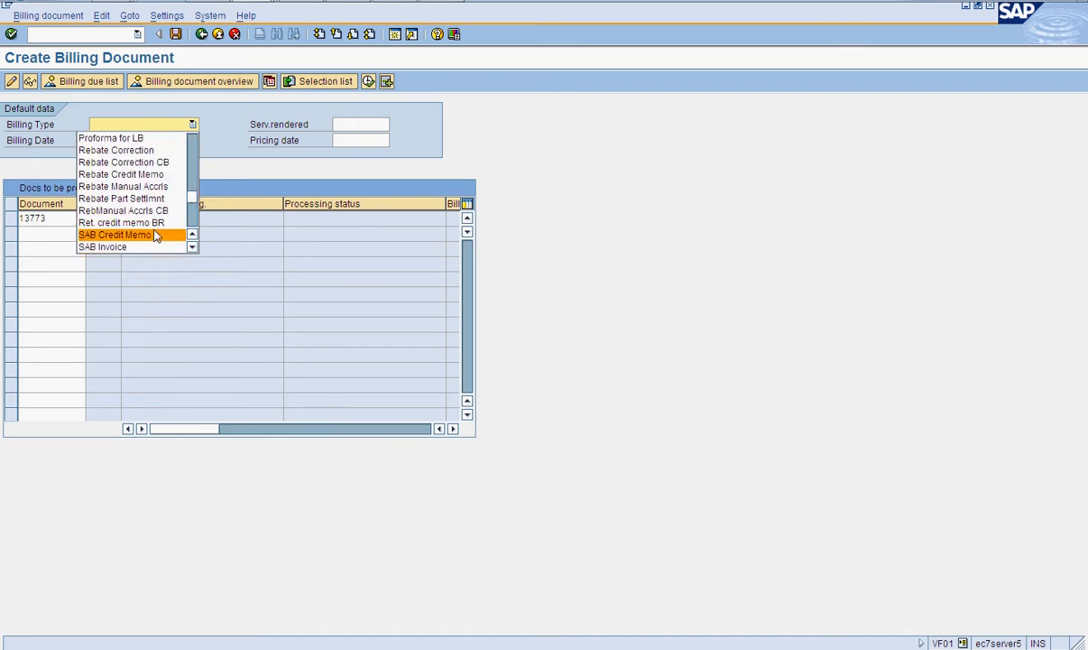
left_click(155, 236)
key("Return")
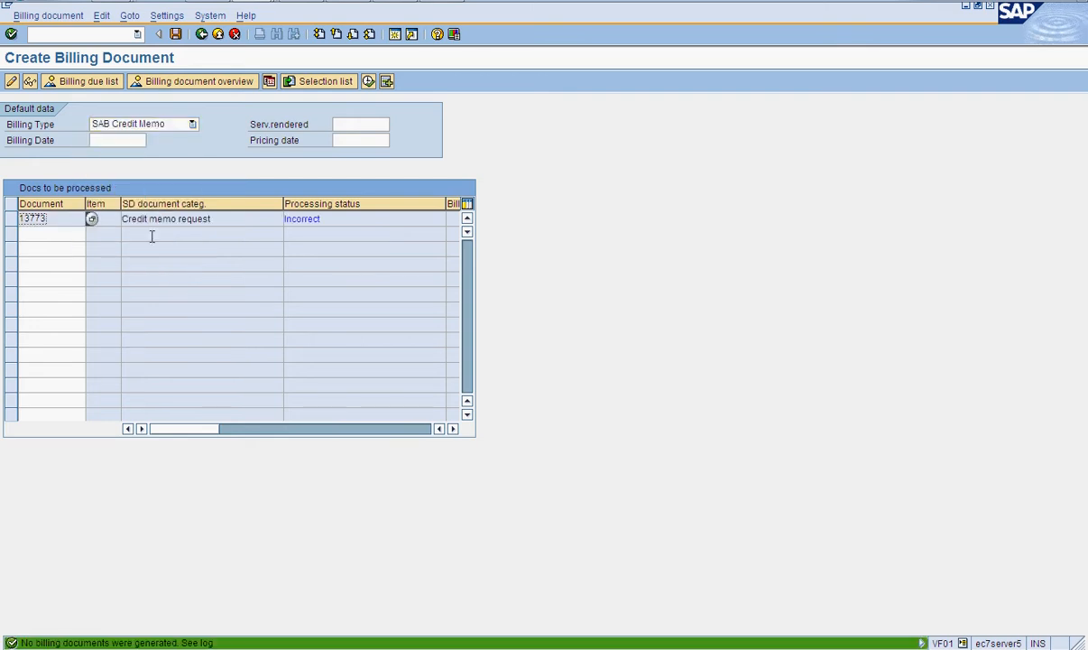
left_click(101, 15)
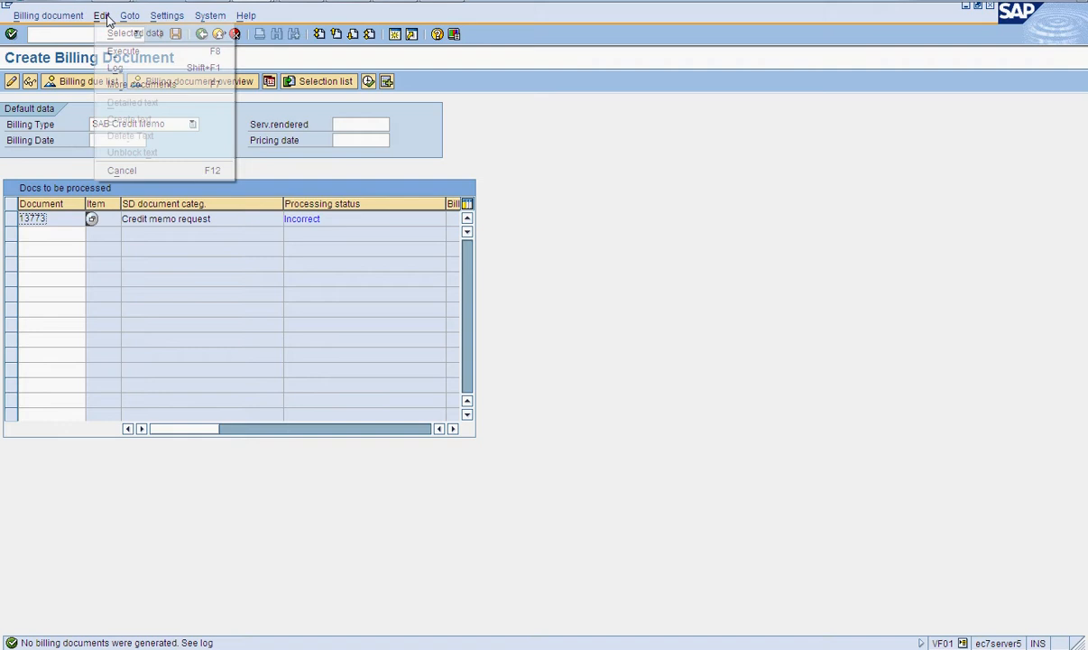
left_click(109, 67)
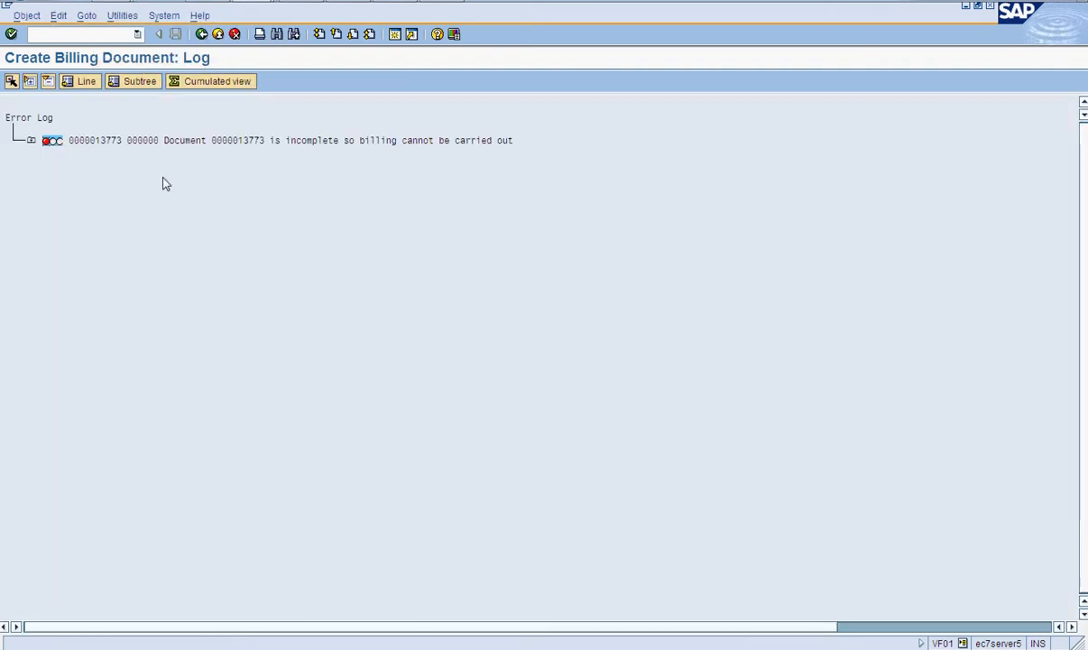
Display the SAB invoice's document flow from transaction VF03 and review its order, delivery, invoice and credit memo request entries
left_click(92, 34)
type("/nvf03")
key("Return")
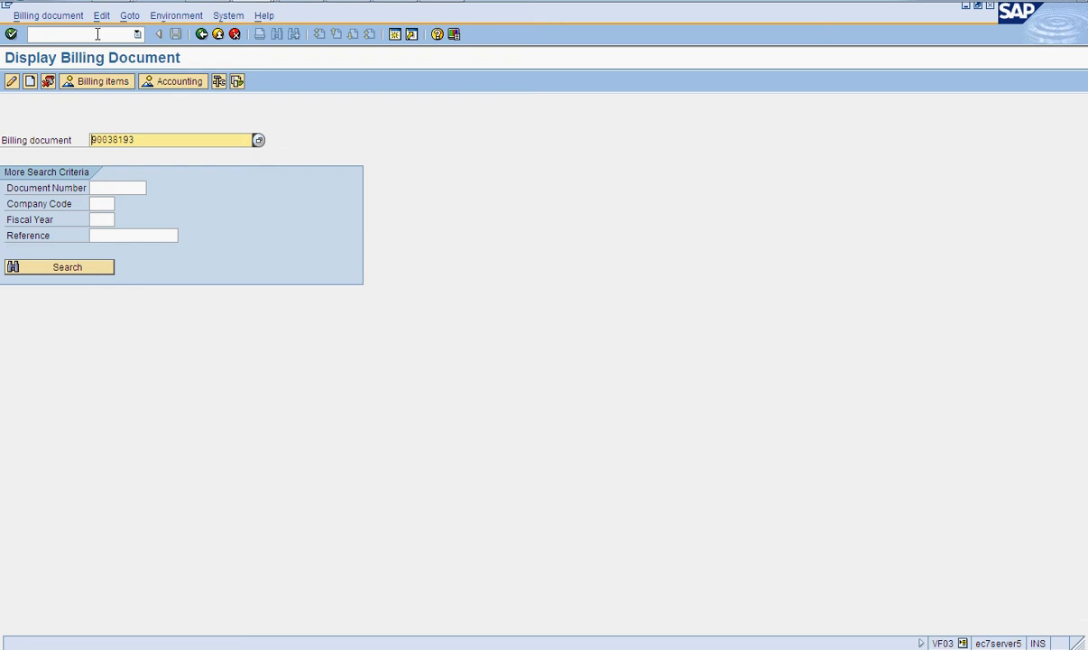
left_click(237, 81)
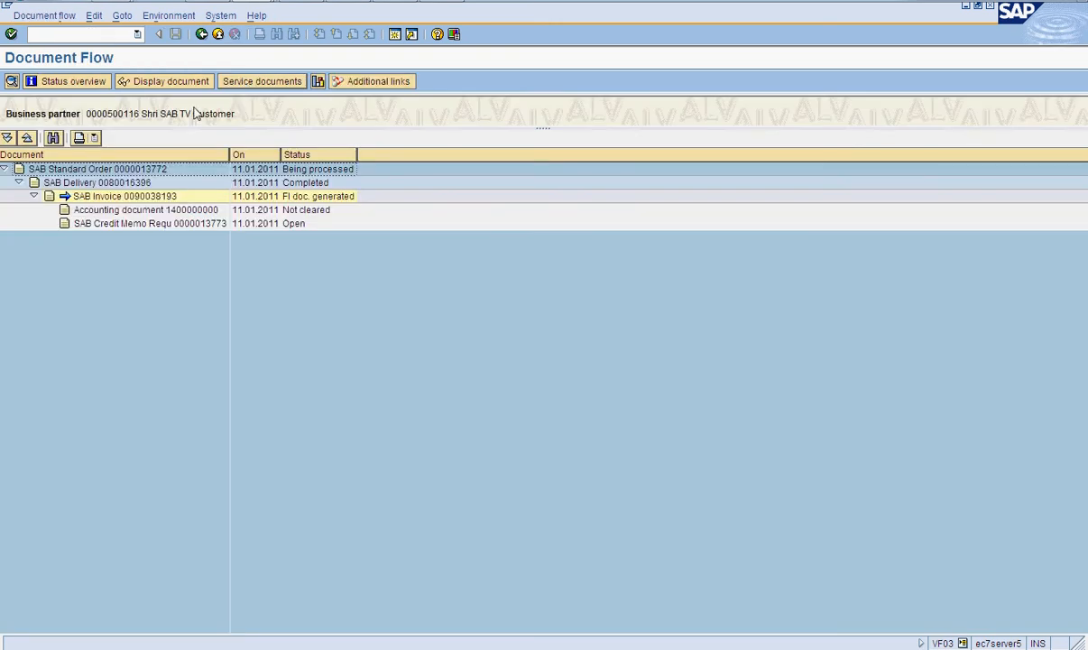
left_click(143, 169)
left_click(141, 183)
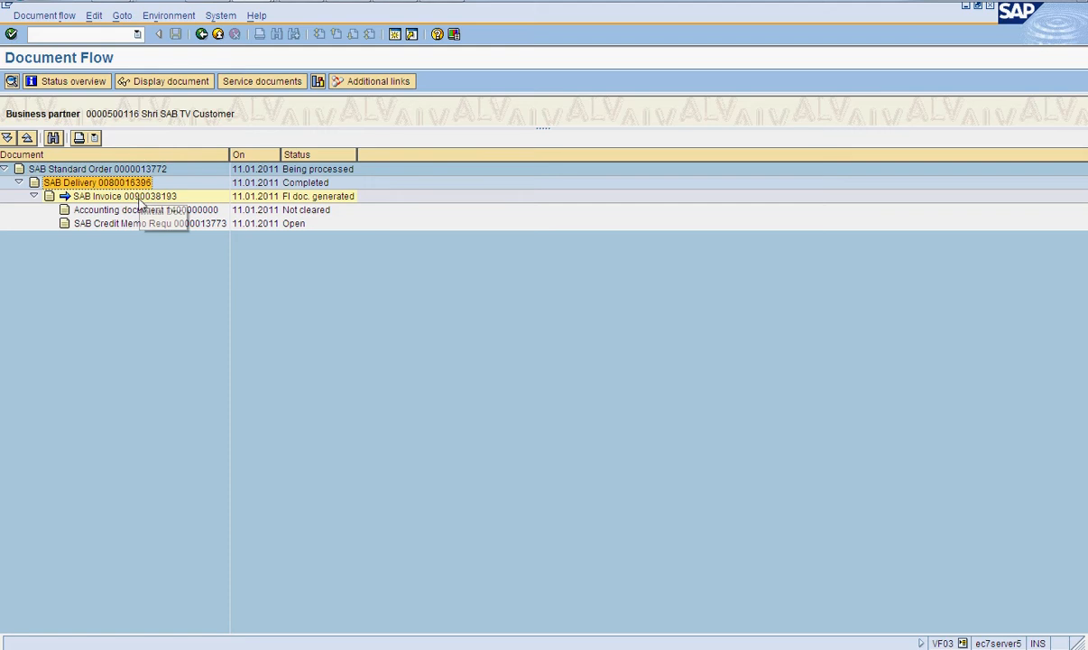
left_click(134, 196)
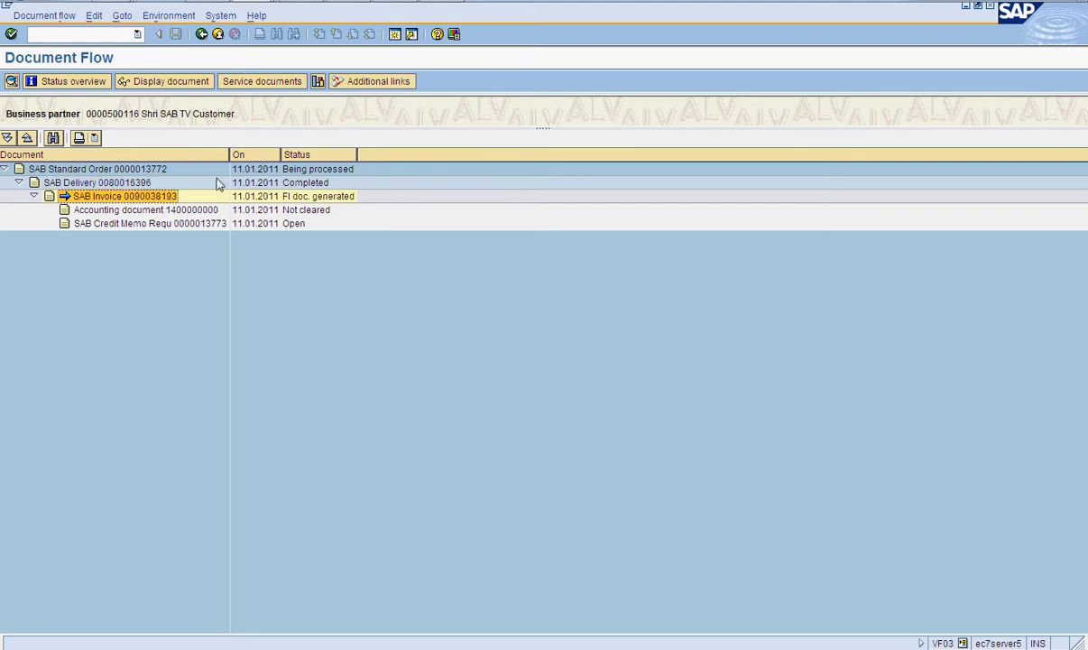
left_click(187, 224)
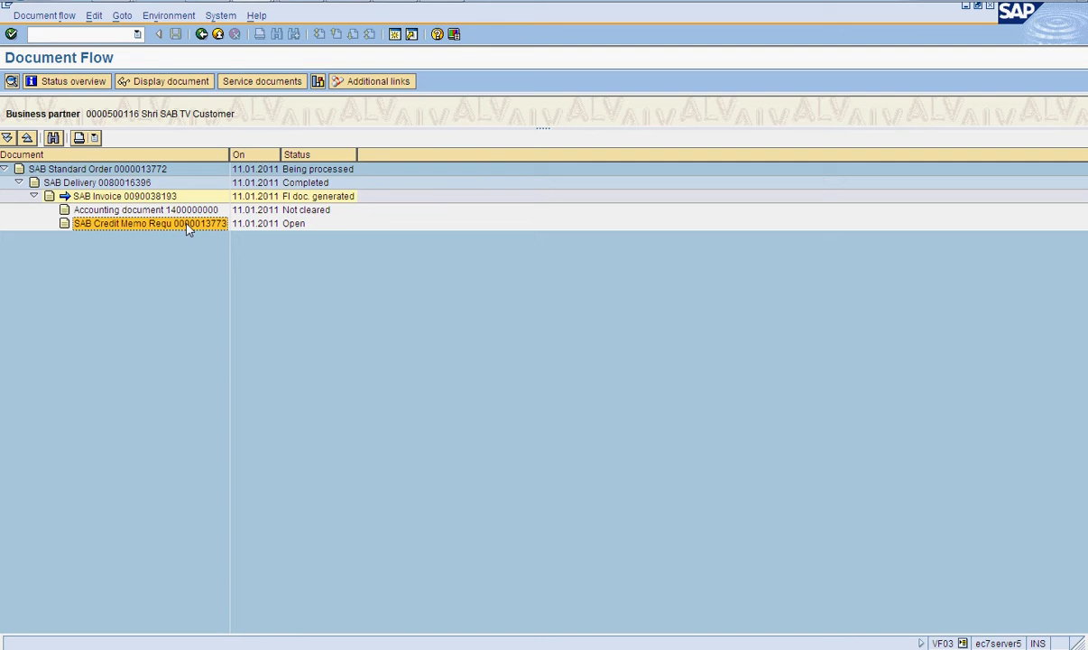
Check the status of each document in the flow, comparing the SAB standard order with the credit memo request
left_click(316, 169)
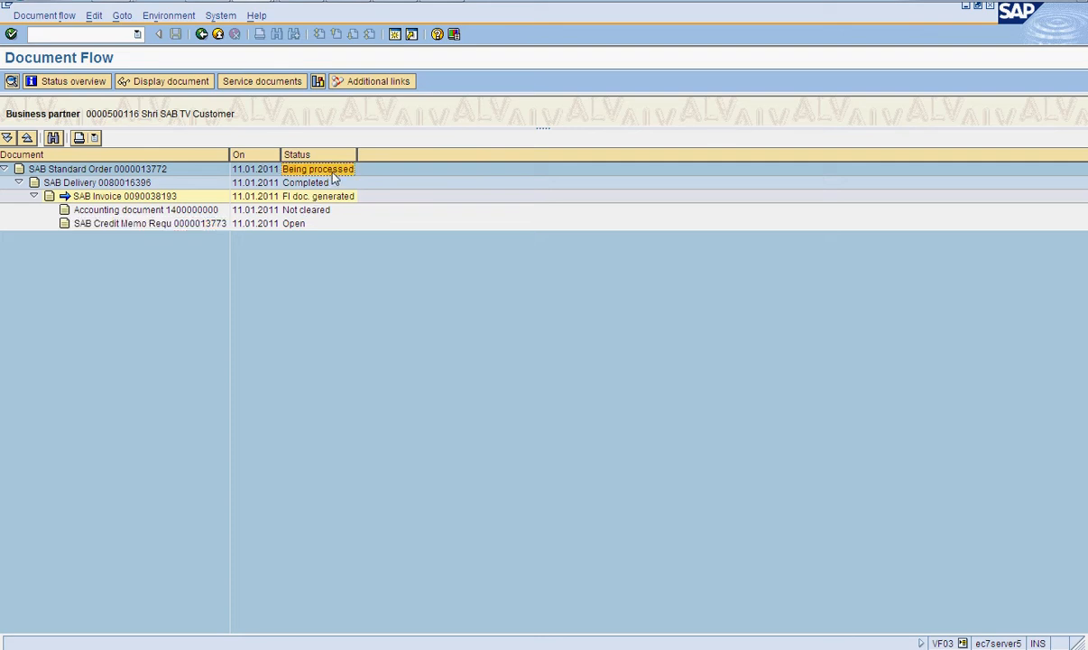
left_click(299, 182)
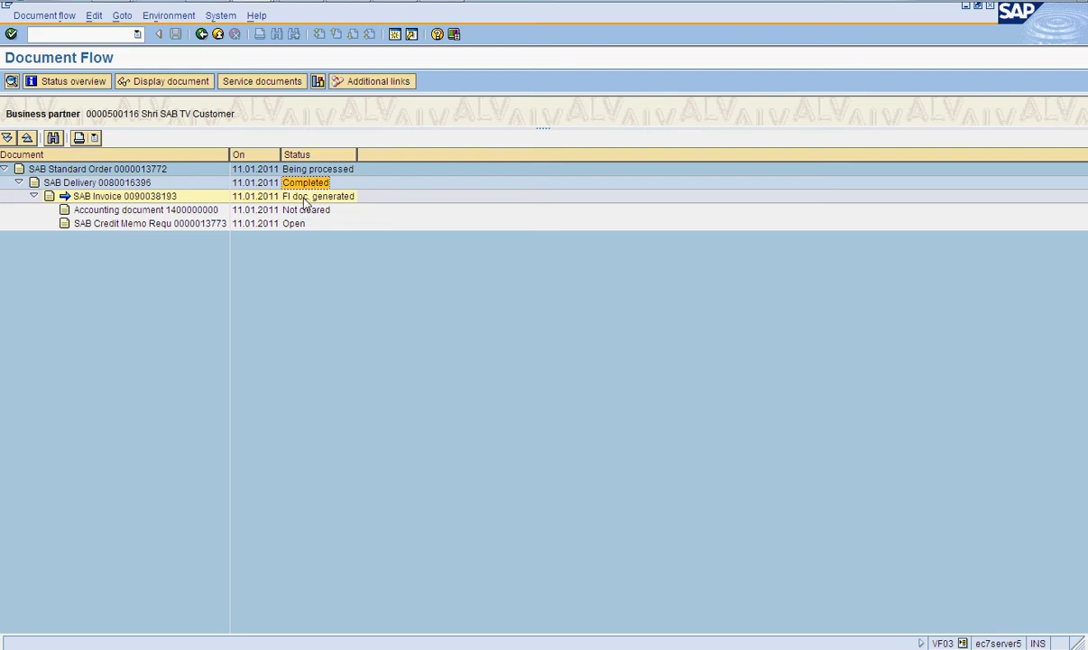
left_click(298, 196)
left_click(302, 209)
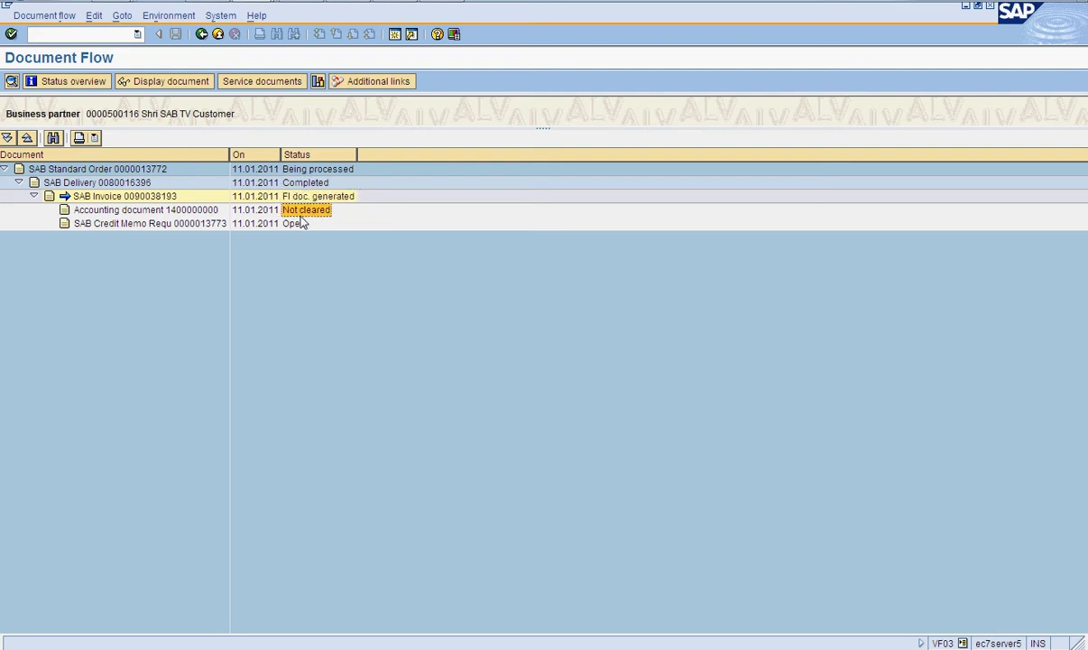
left_click(316, 170)
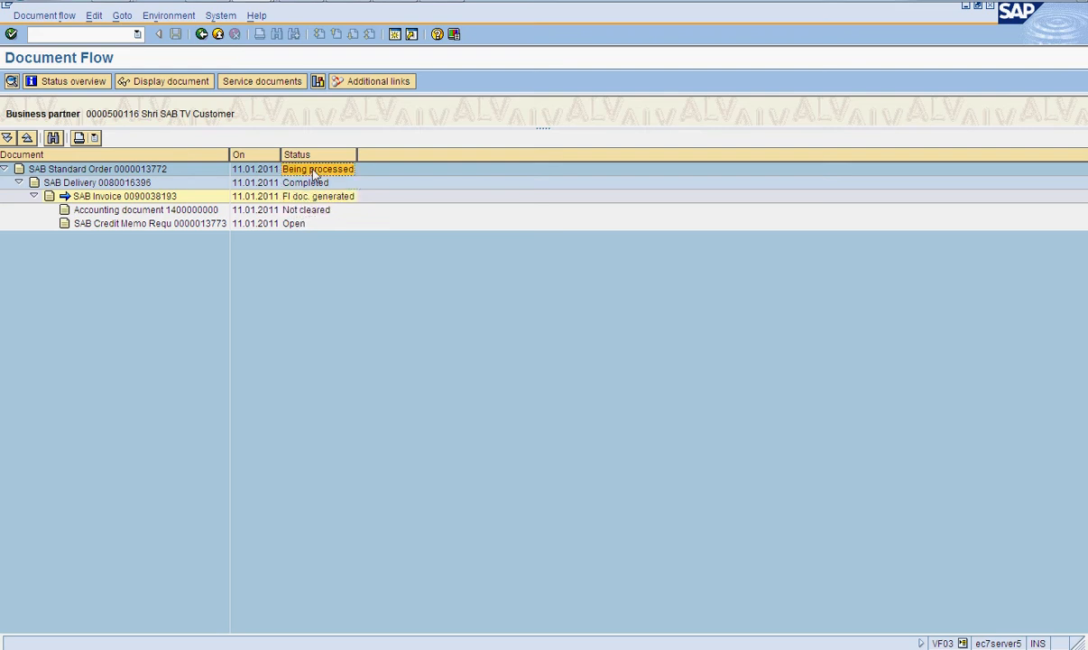
left_click(208, 223)
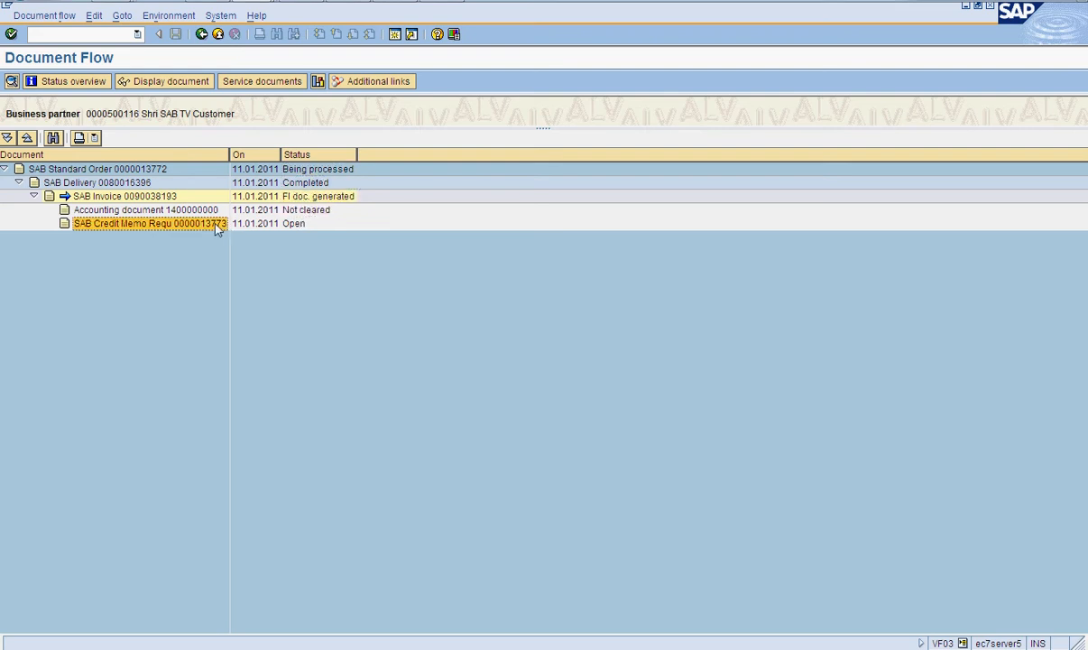
left_click(293, 171)
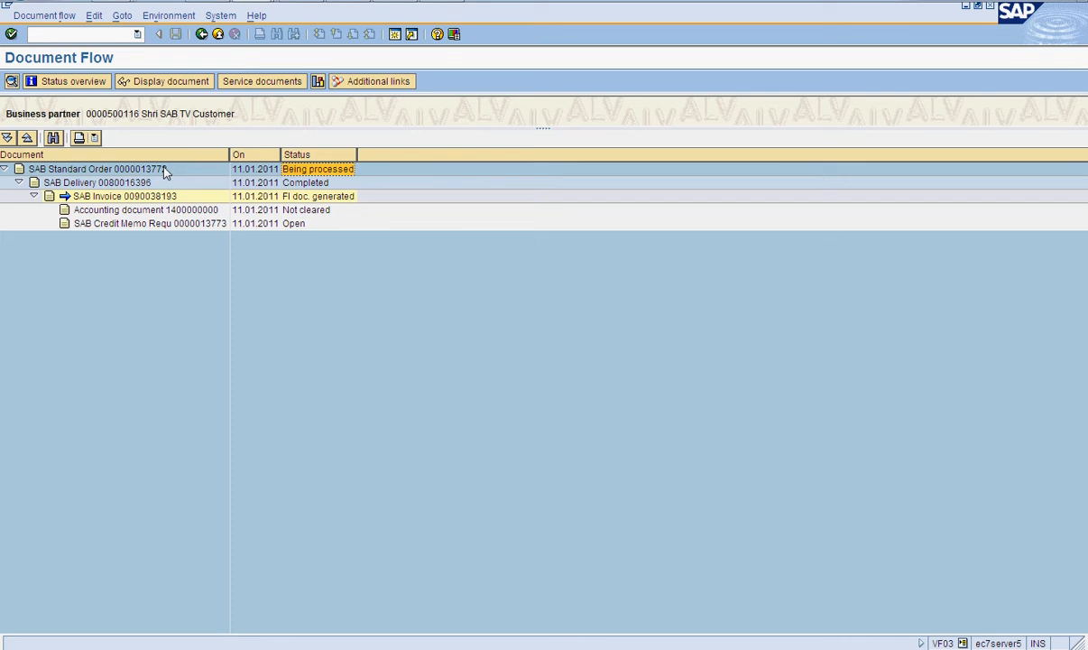
left_click(290, 170)
Switch to the Acct Key session, run transaction VTLA and display the item entries for ZSAB delivery from ZBOR standard order
left_click(252, 0)
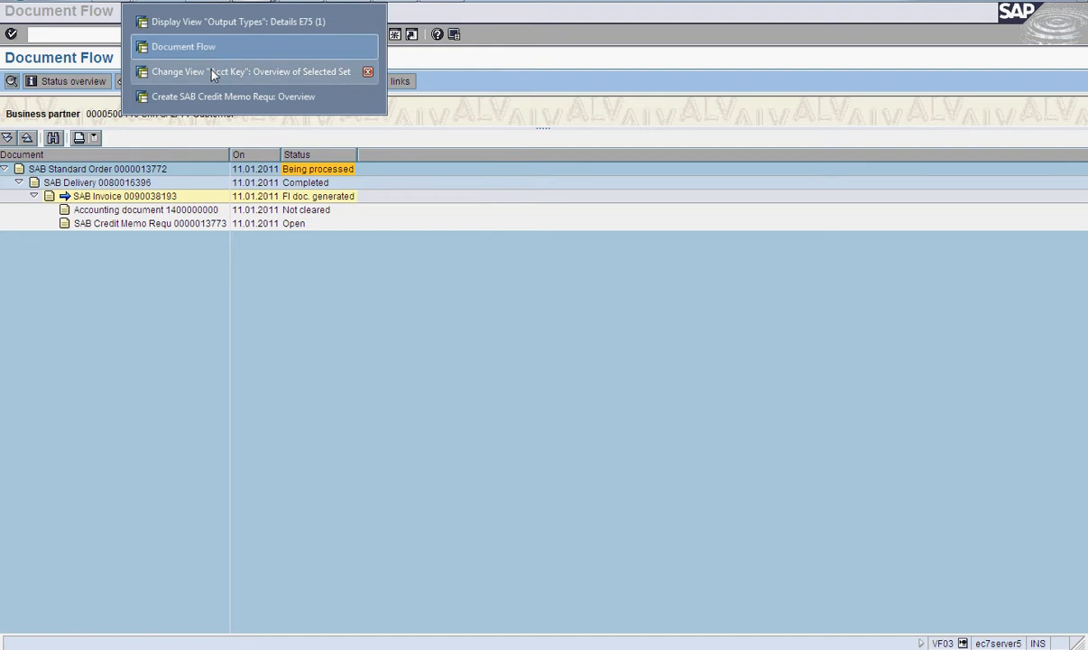
left_click(212, 73)
type("/")
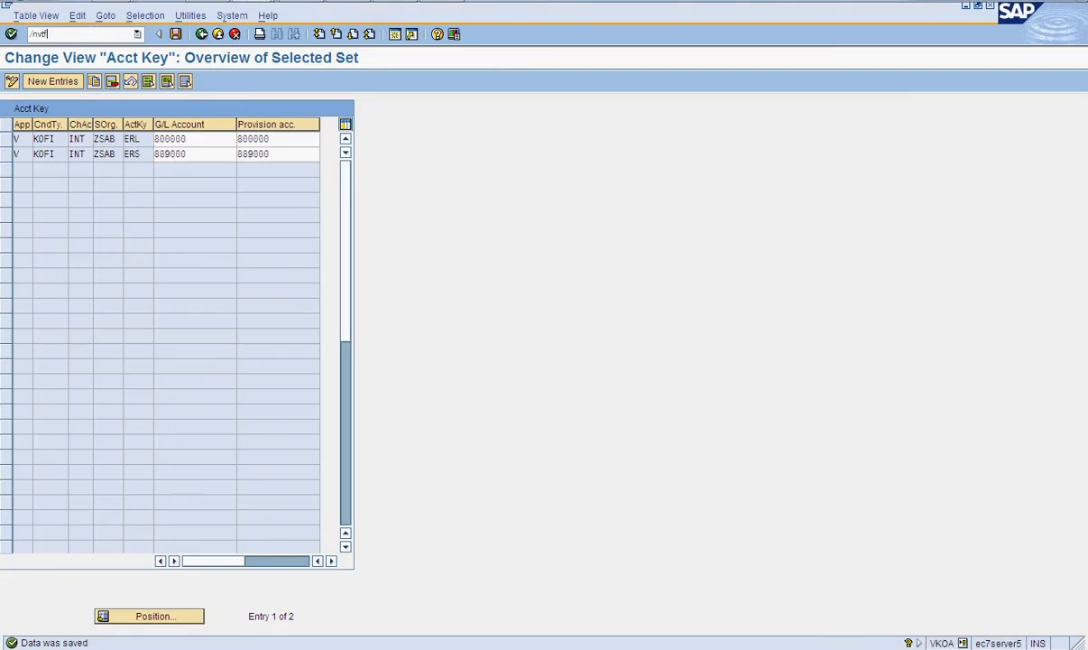
type("nvtla")
key("Return")
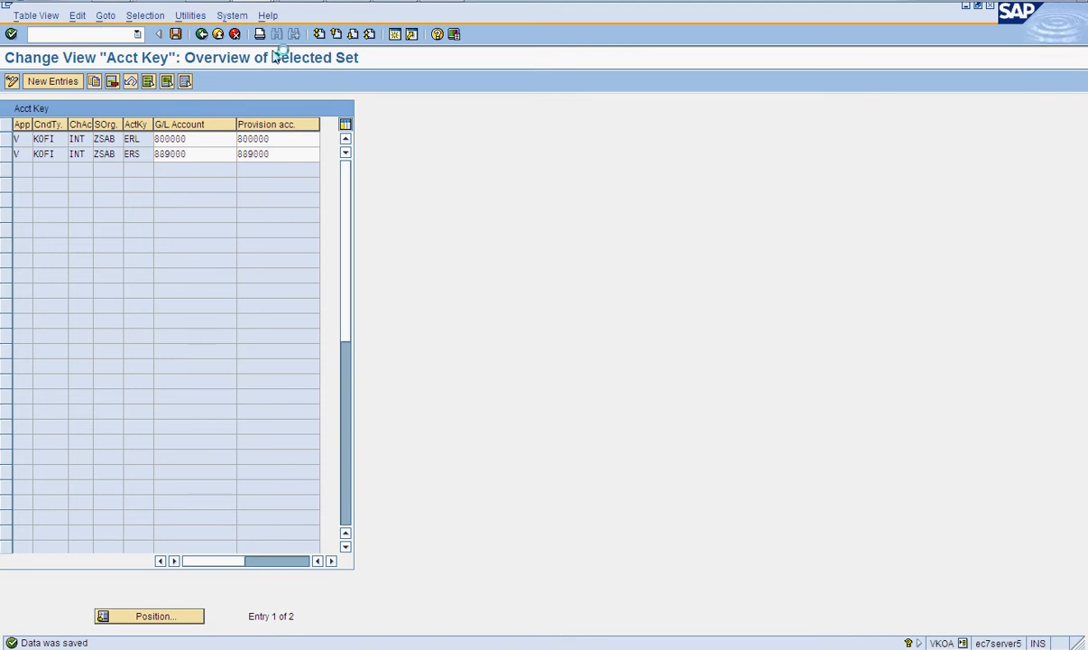
left_click(328, 1)
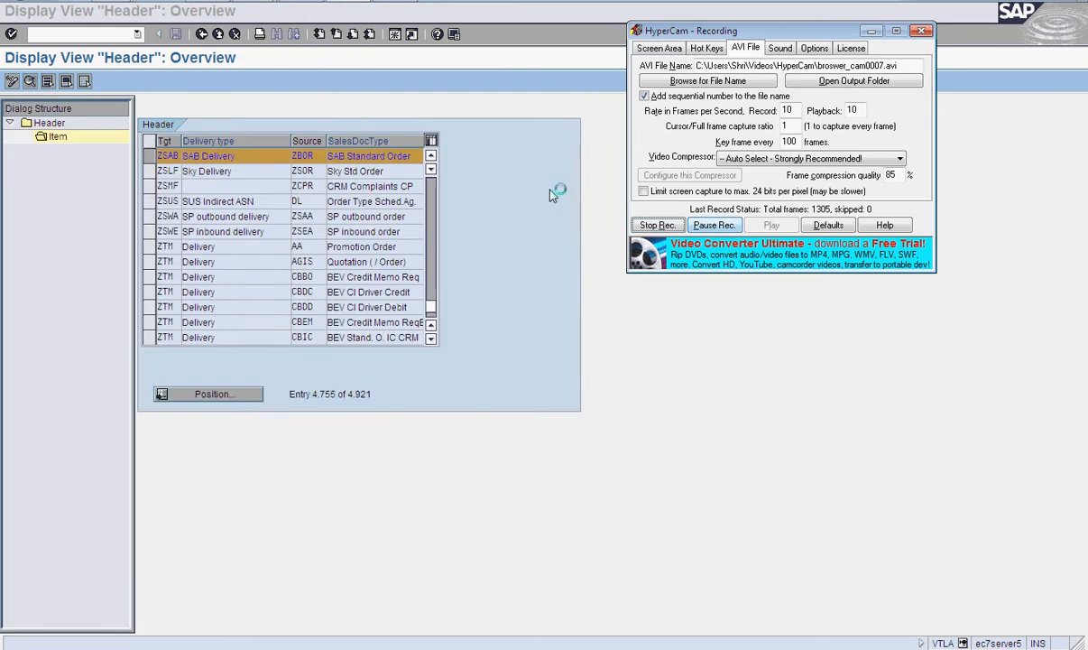
left_click(554, 195)
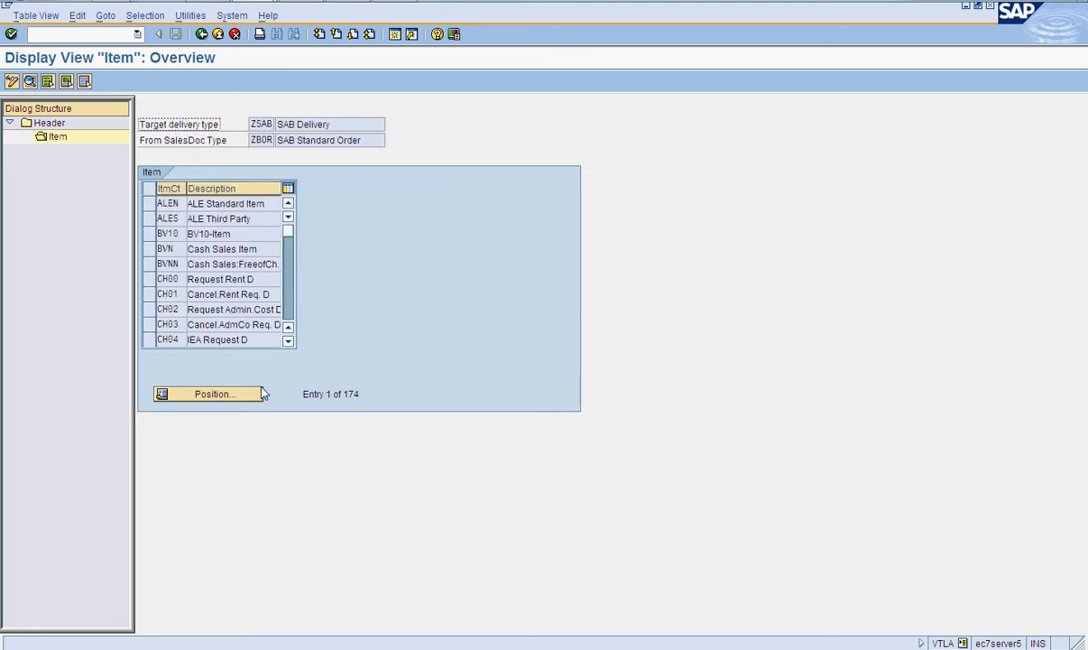
Try to position the copy control item list at an item category starting with ZS
left_click(240, 396)
type("zs")
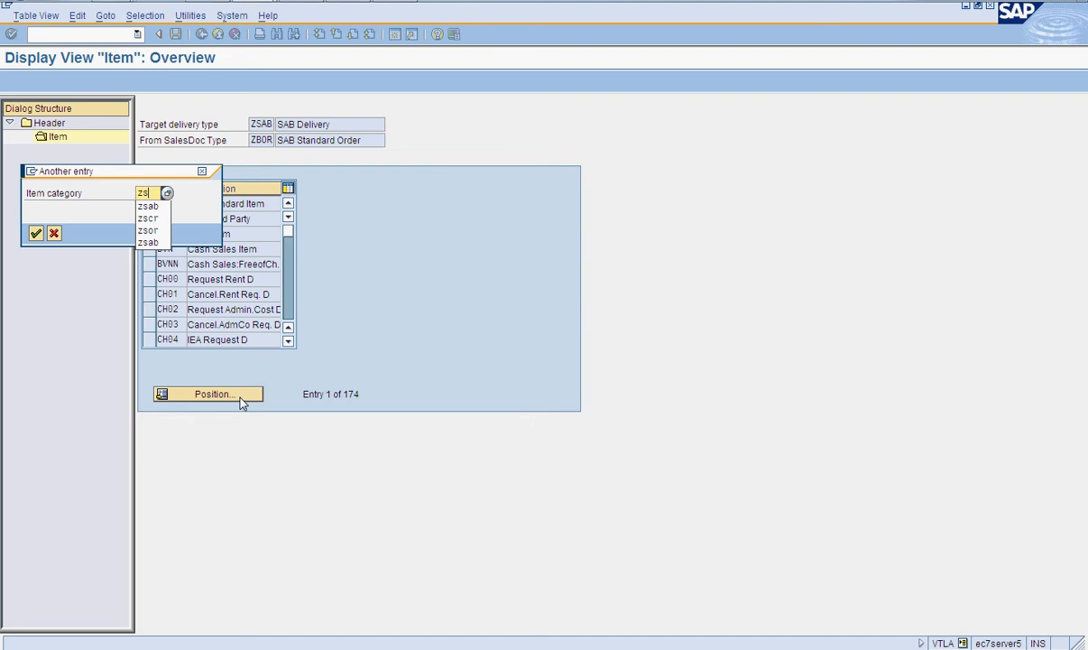
key("Down")
key("Down")
key("Return")
key("Return")
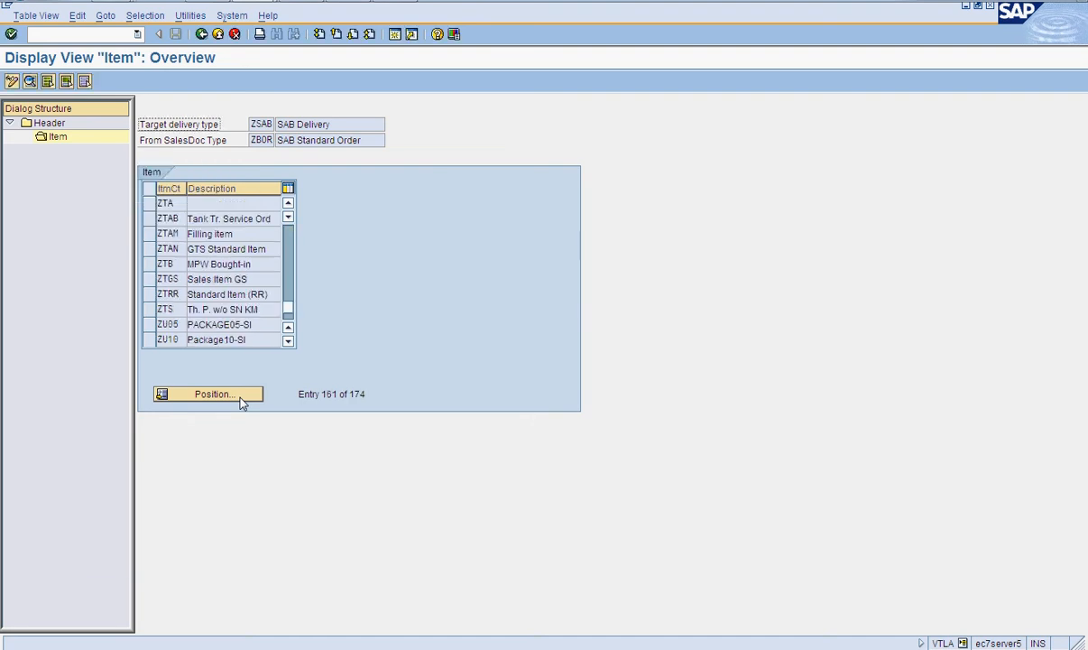
Find item category ZBOR, SAB std Order Item, in the list and display its copy control details
left_click(291, 263)
left_click(290, 263)
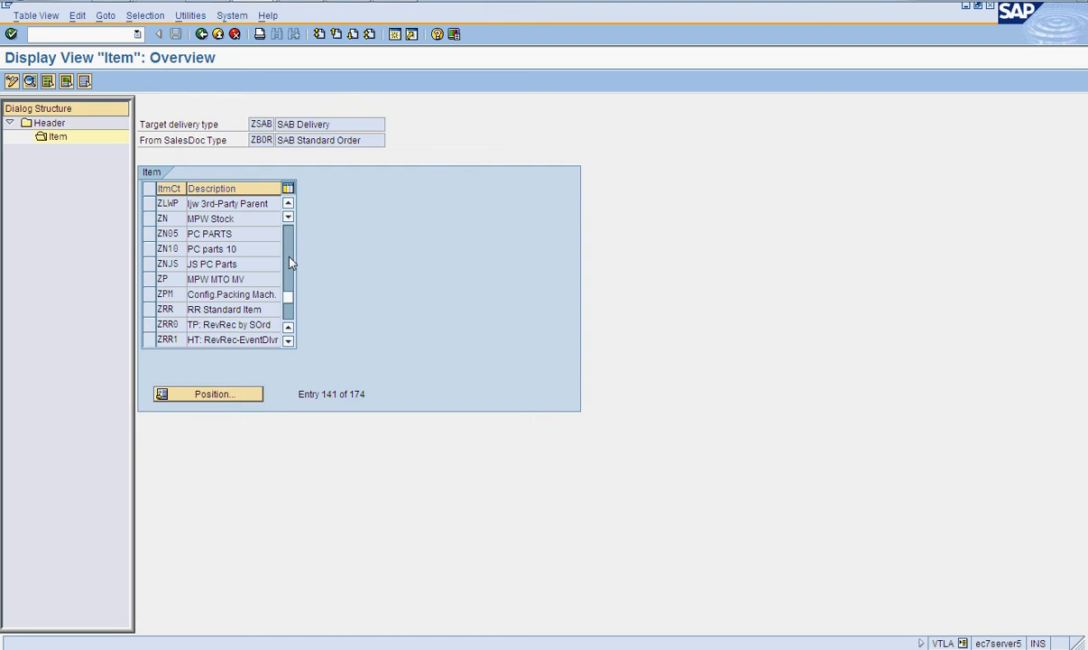
left_click(291, 263)
left_click(291, 263)
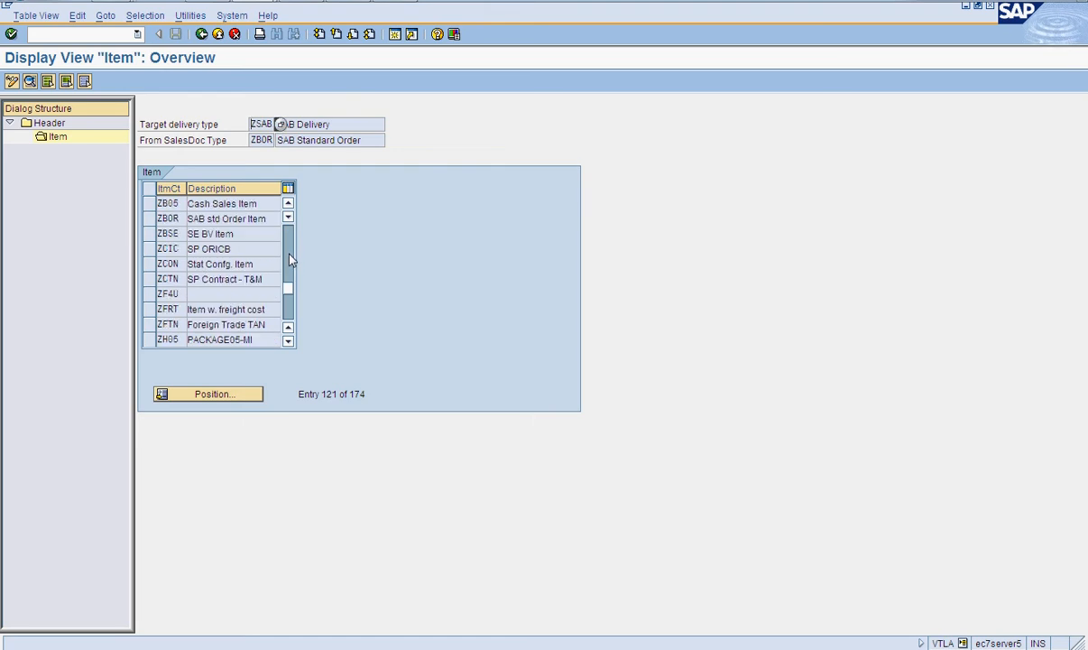
left_click(150, 222)
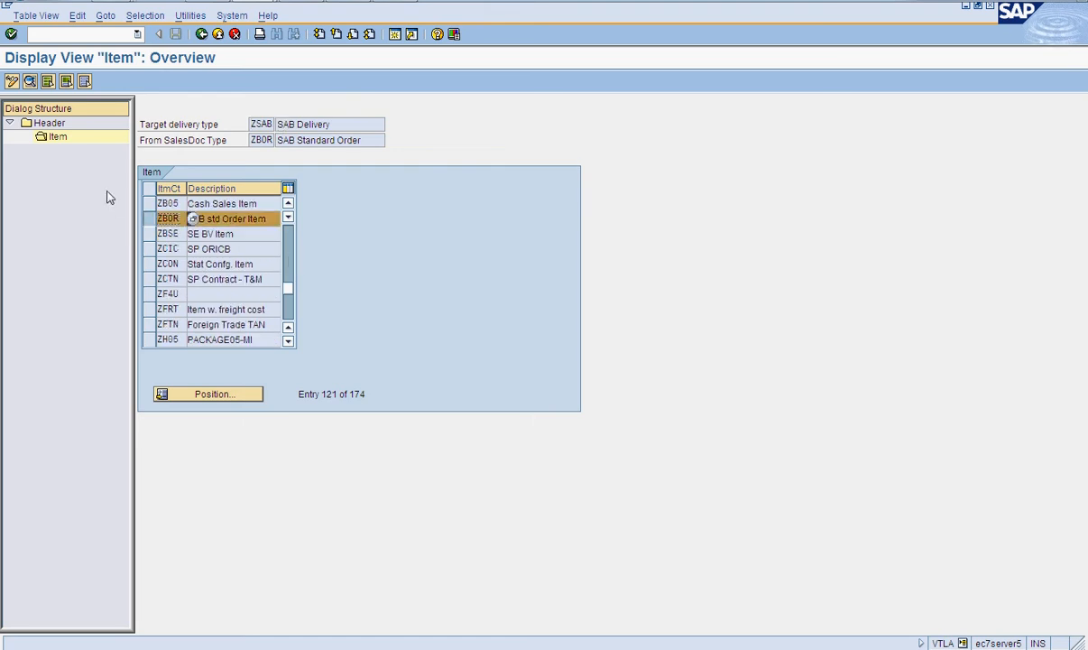
left_click(30, 82)
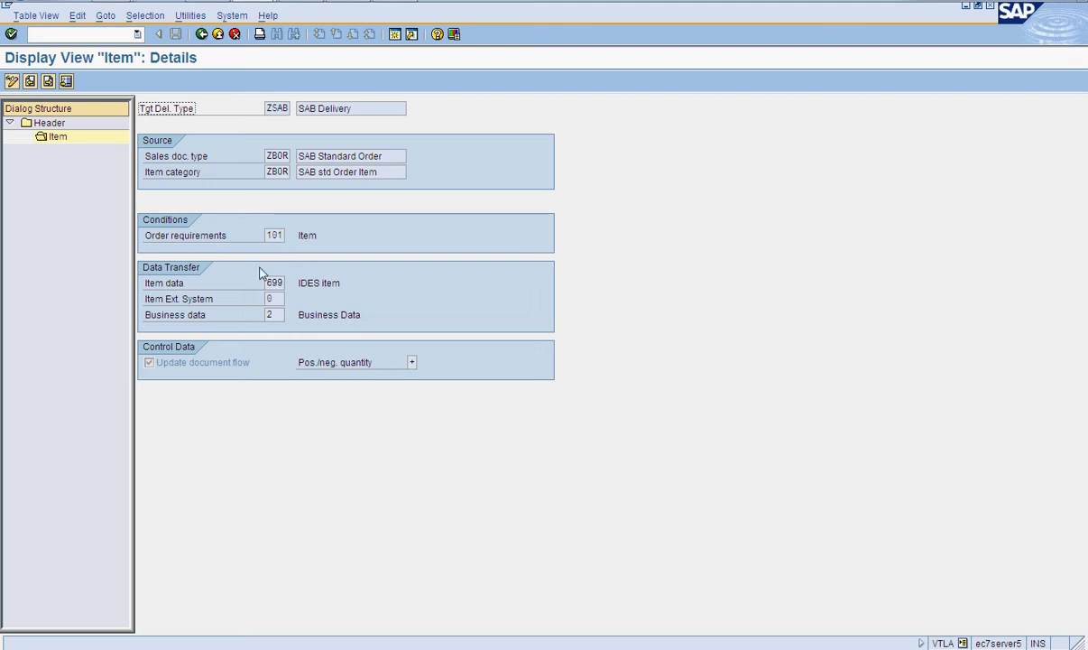
Check the Update document flow setting and the possible values for positive/negative quantity in the ZBOR item copy control
left_click(206, 364)
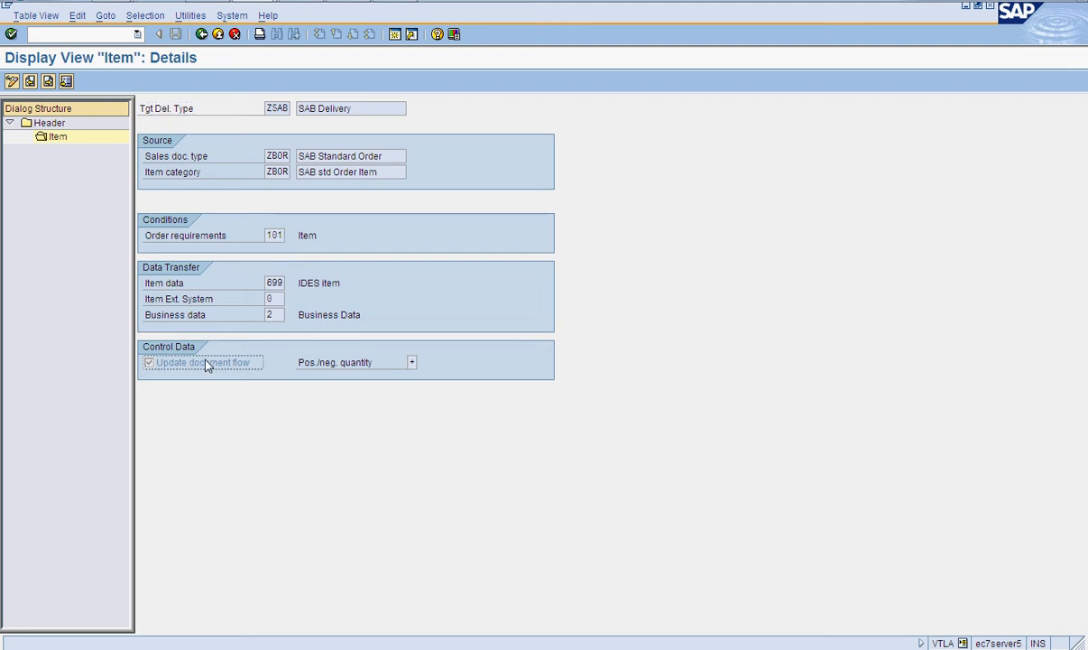
left_click(412, 362)
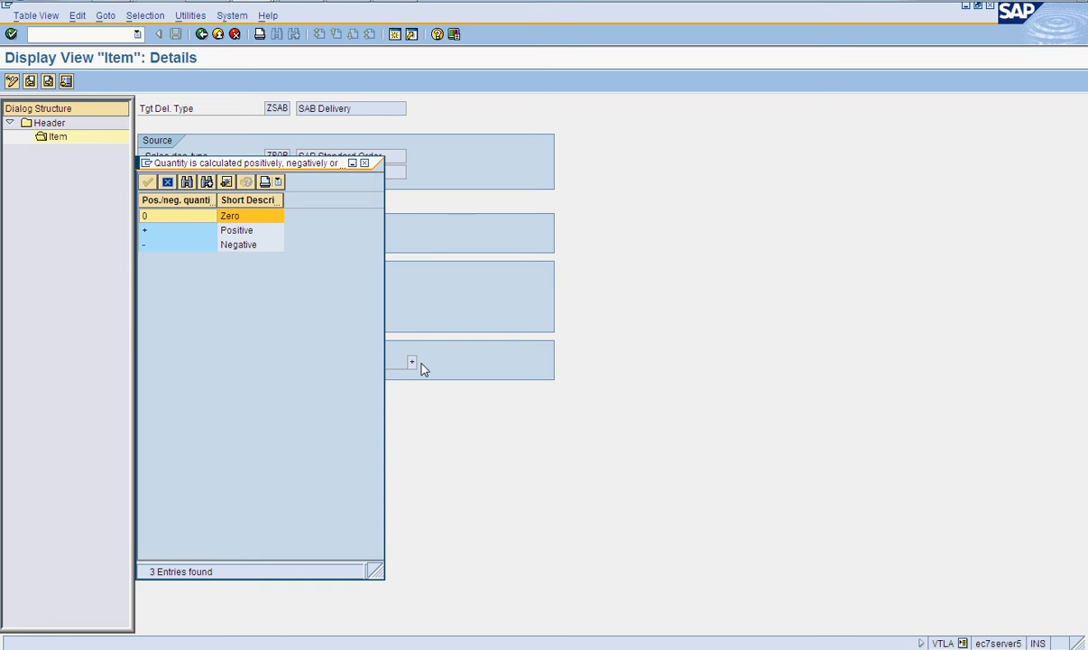
left_click(365, 164)
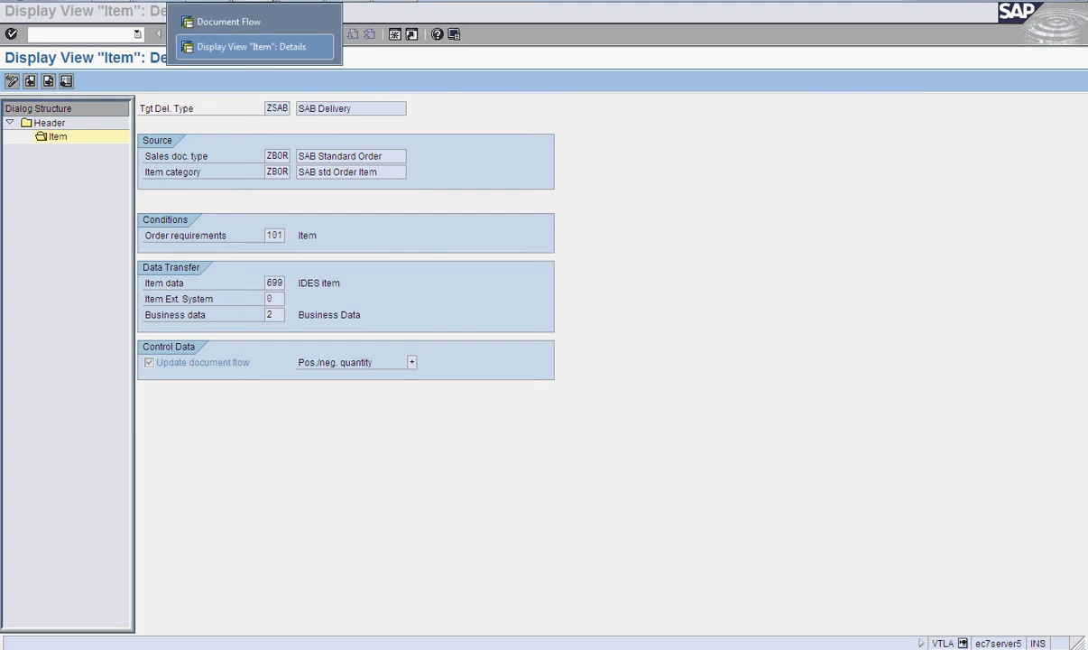
Switch to the Document Flow session, check the header texts of the SAB standard order and return to the flow
left_click(230, 20)
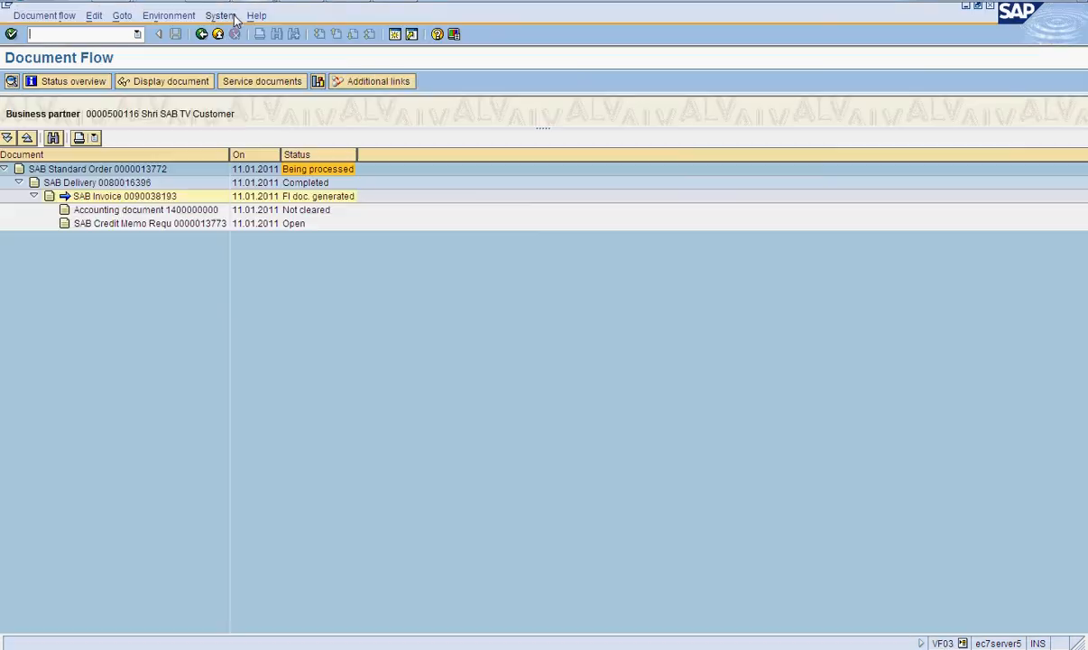
left_click(106, 171)
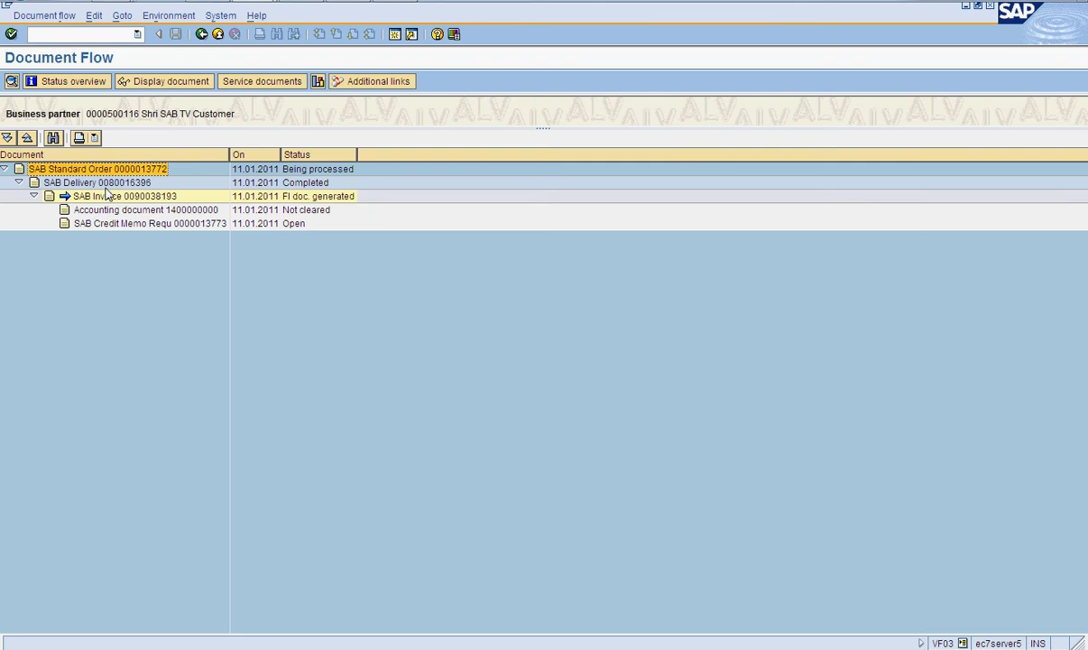
left_click(154, 86)
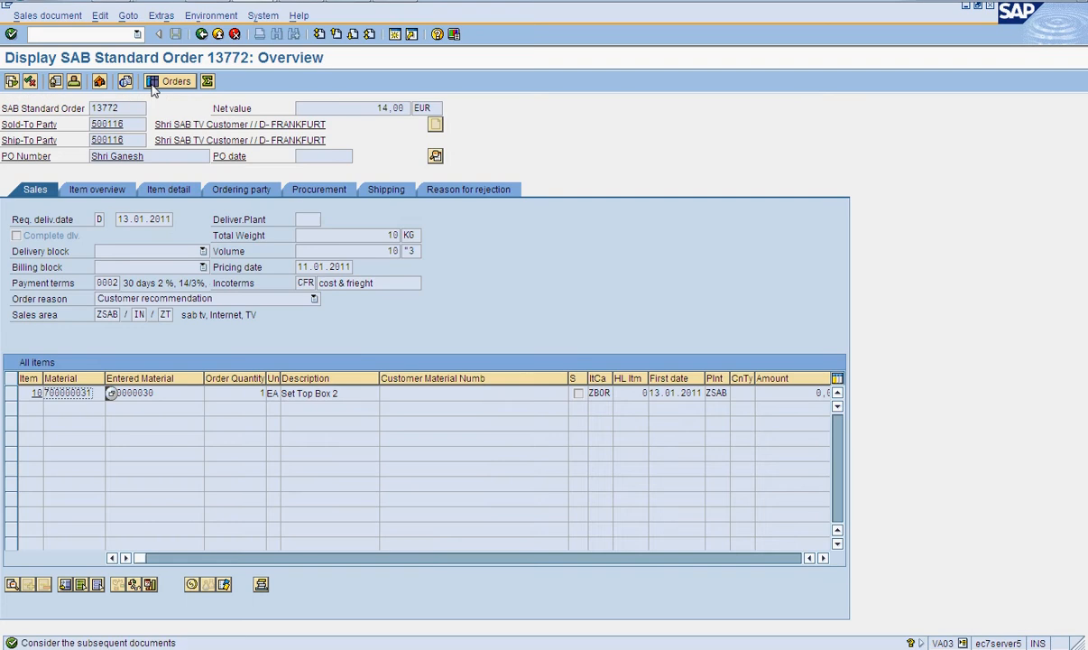
left_click(435, 156)
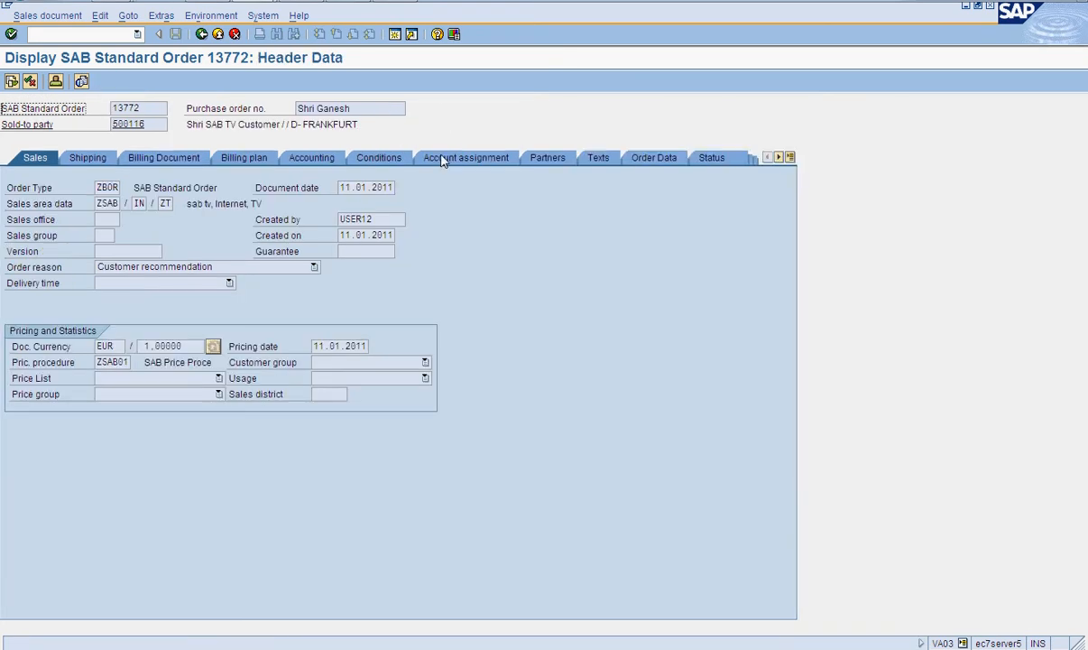
left_click(591, 158)
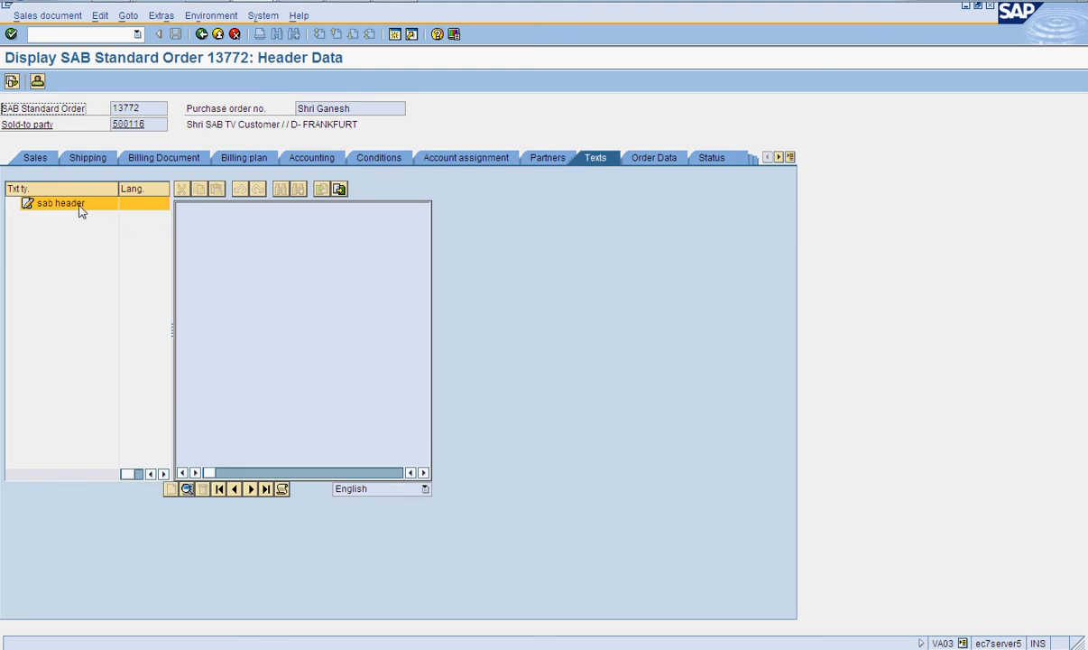
left_click(201, 34)
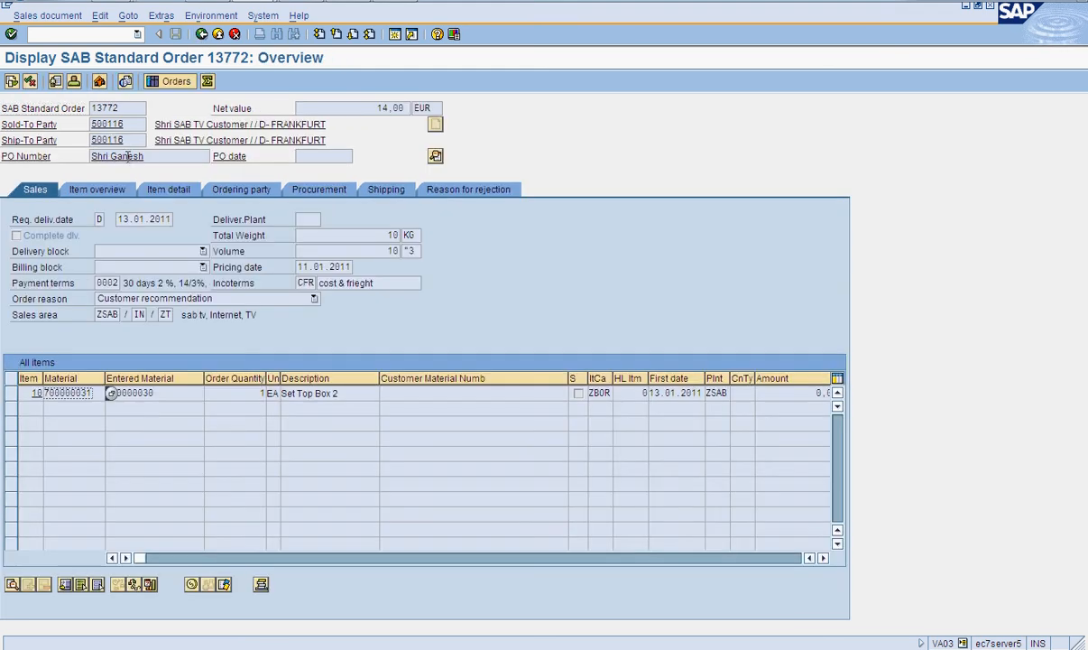
left_click(201, 33)
Display the SAB delivery from the document flow, review its header texts and return to the flow
left_click(110, 182)
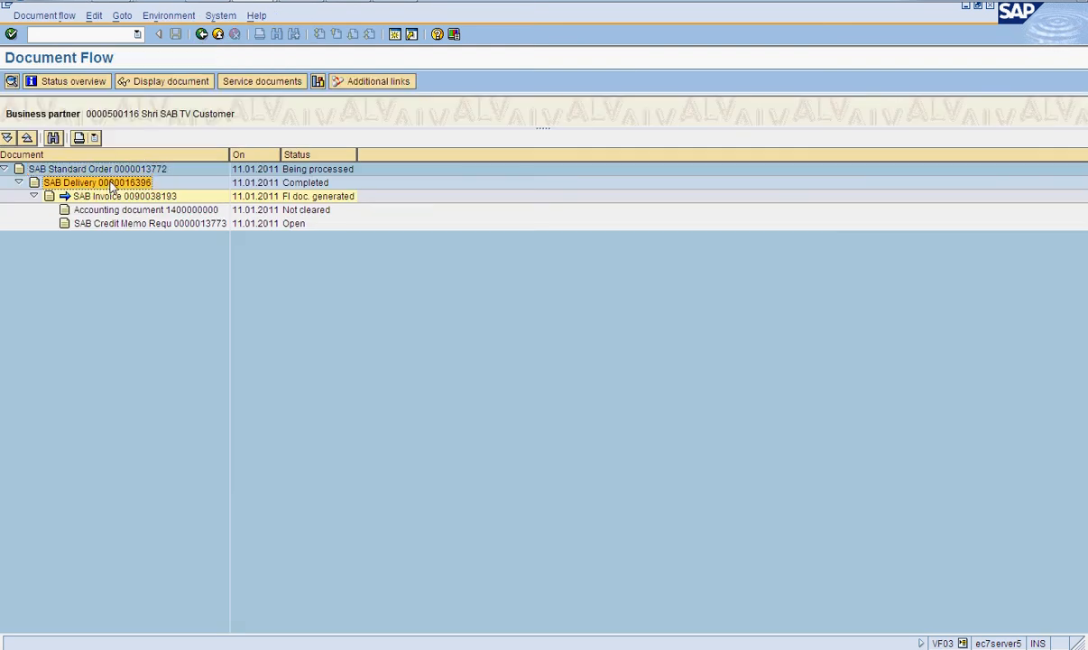
left_click(172, 82)
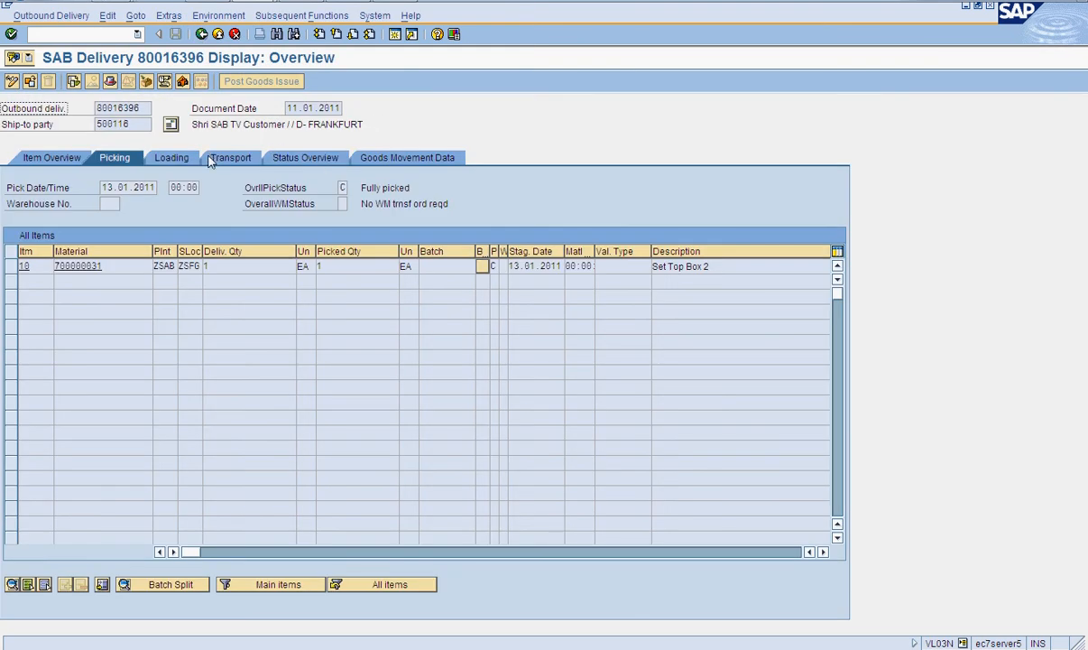
left_click(110, 81)
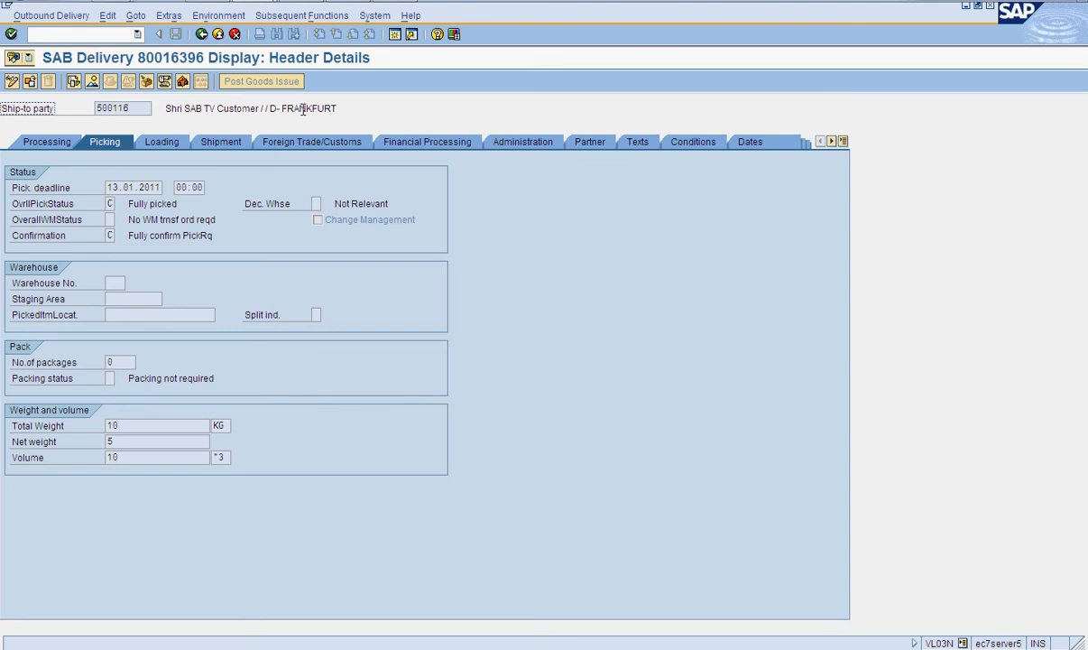
left_click(642, 150)
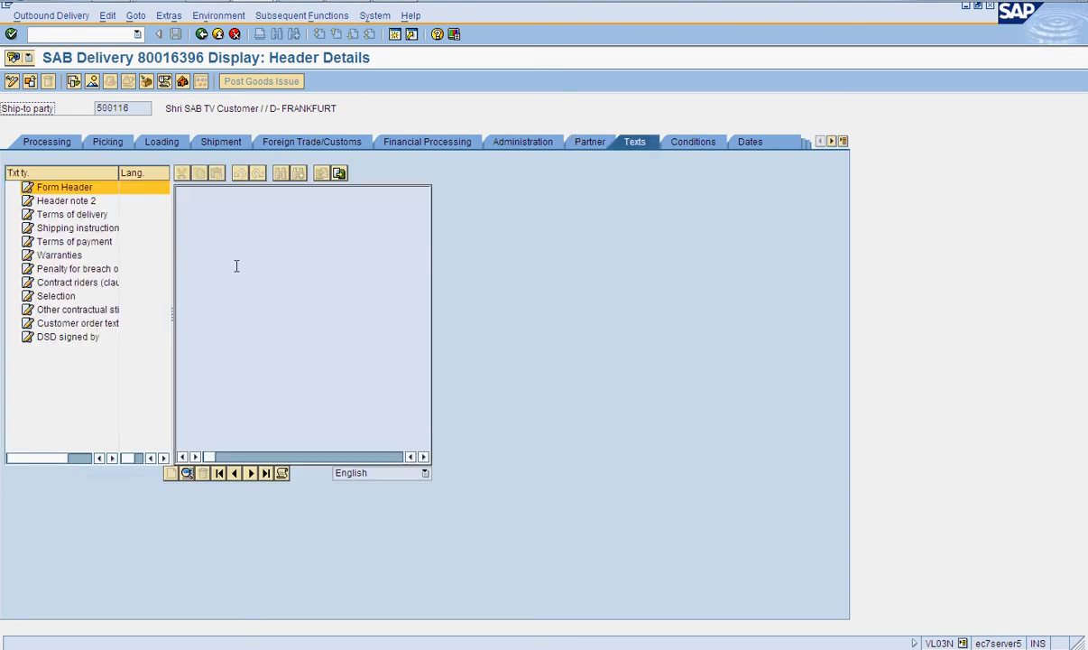
left_click(201, 36)
key("F7")
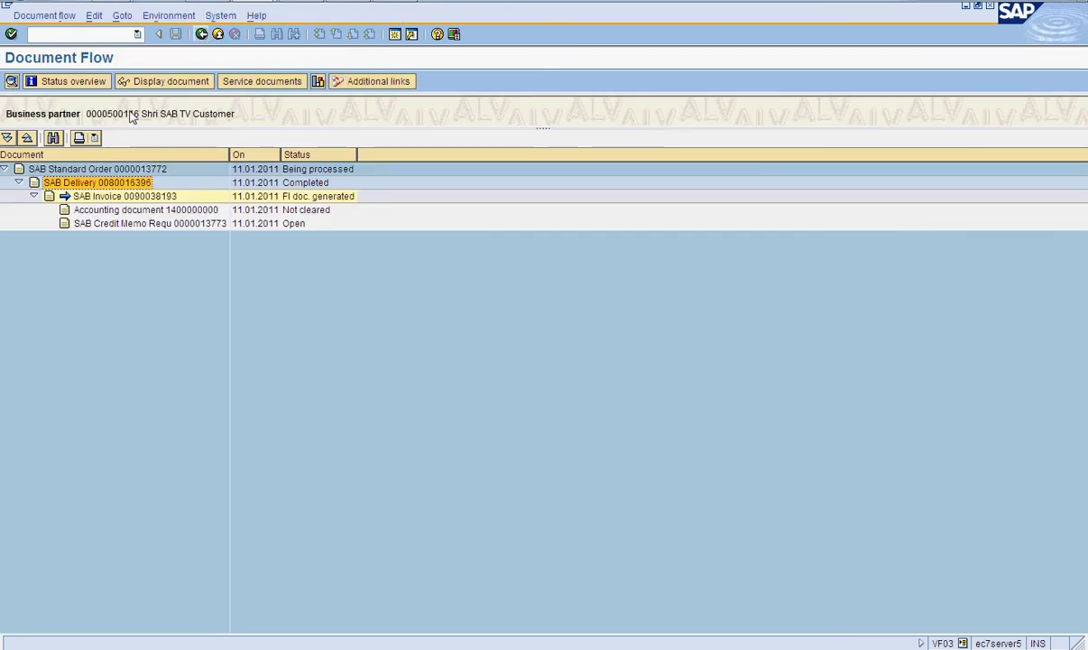
Display the SAB invoice from the document flow, review its header texts and return to the flow
left_click(106, 196)
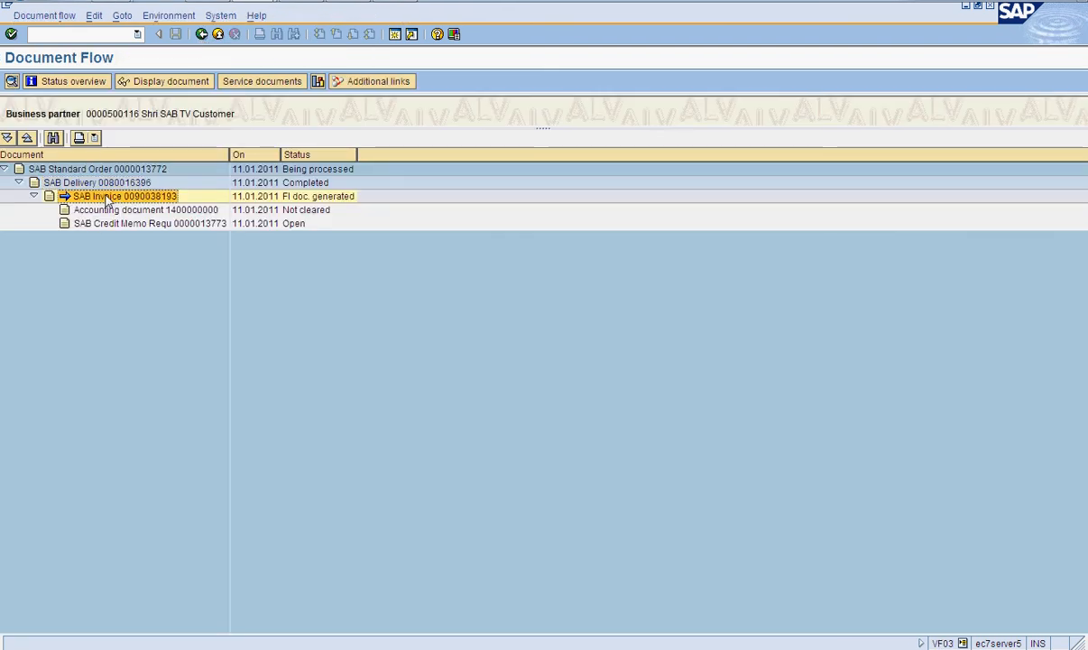
left_click(184, 82)
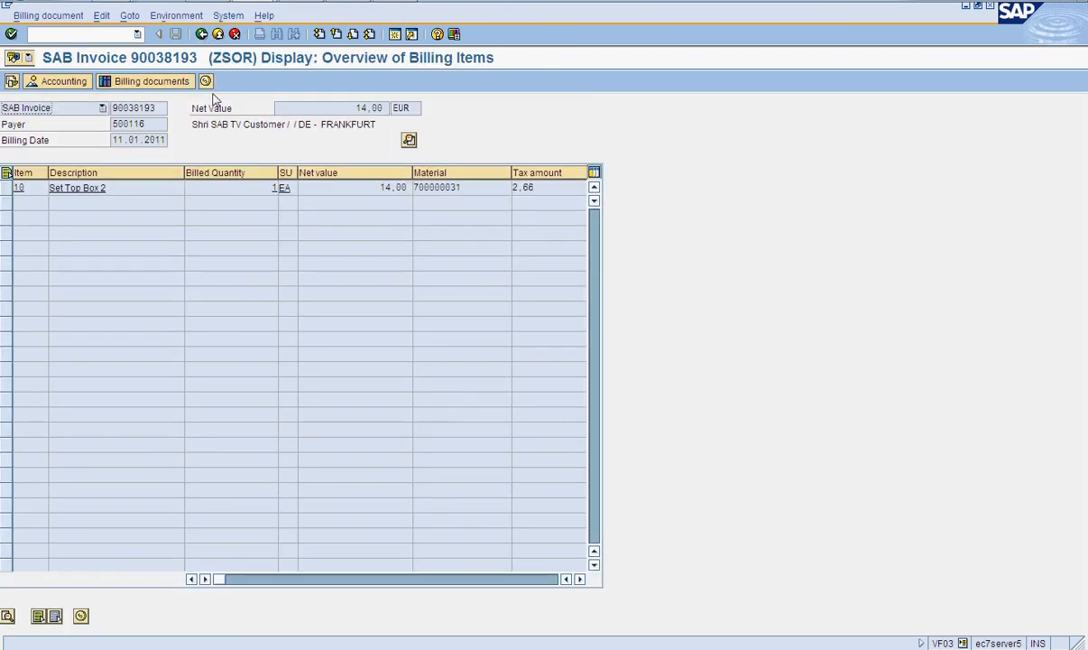
left_click(411, 143)
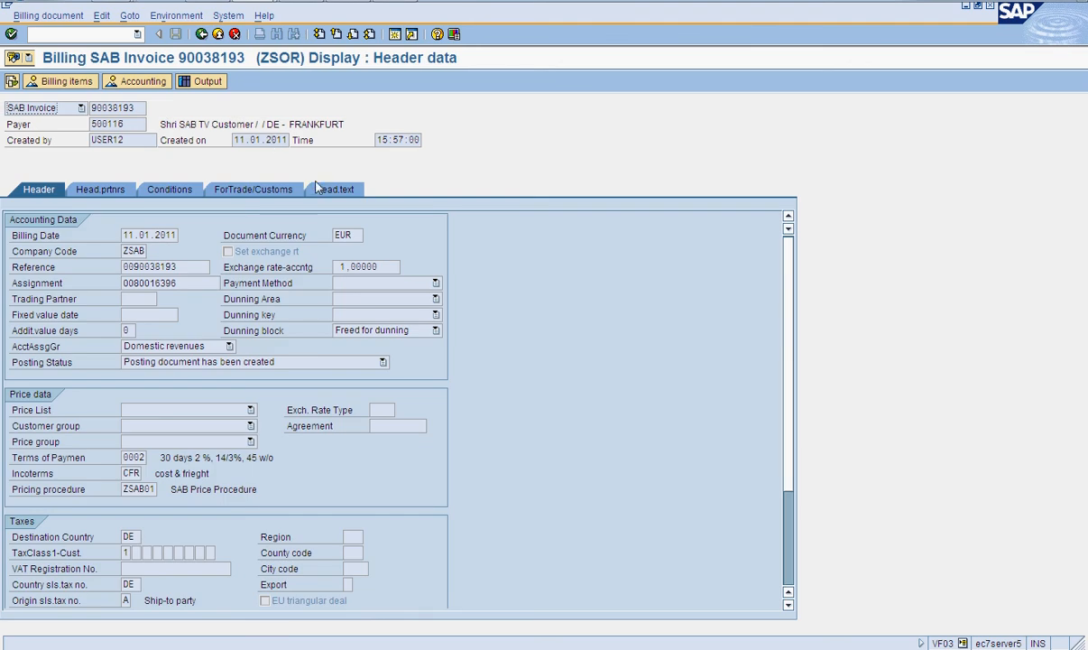
left_click(317, 189)
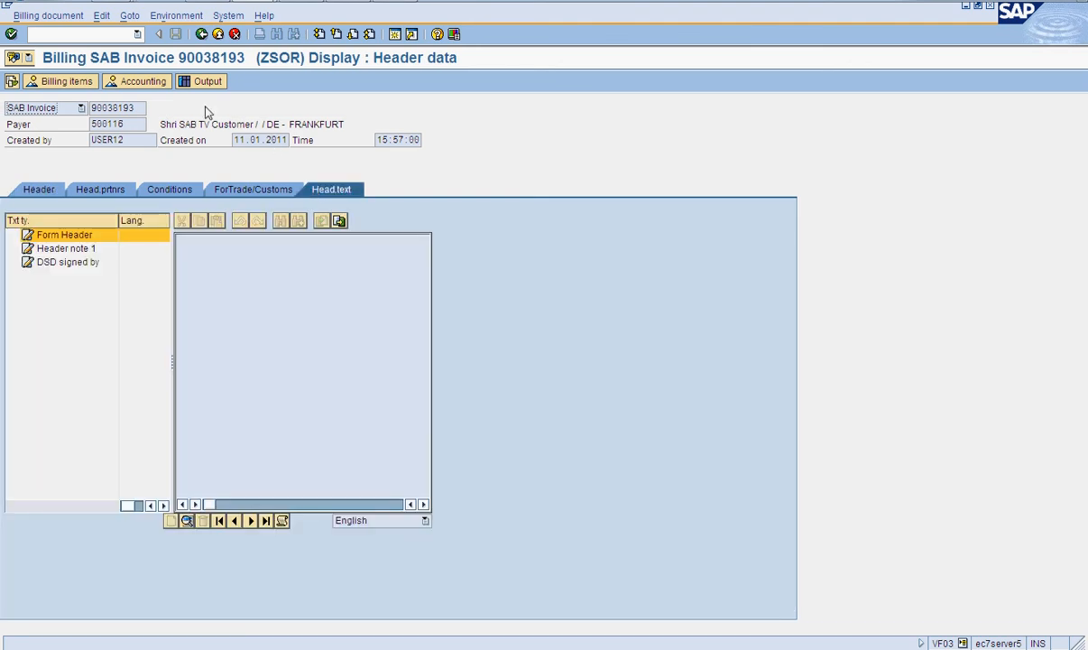
left_click(202, 35)
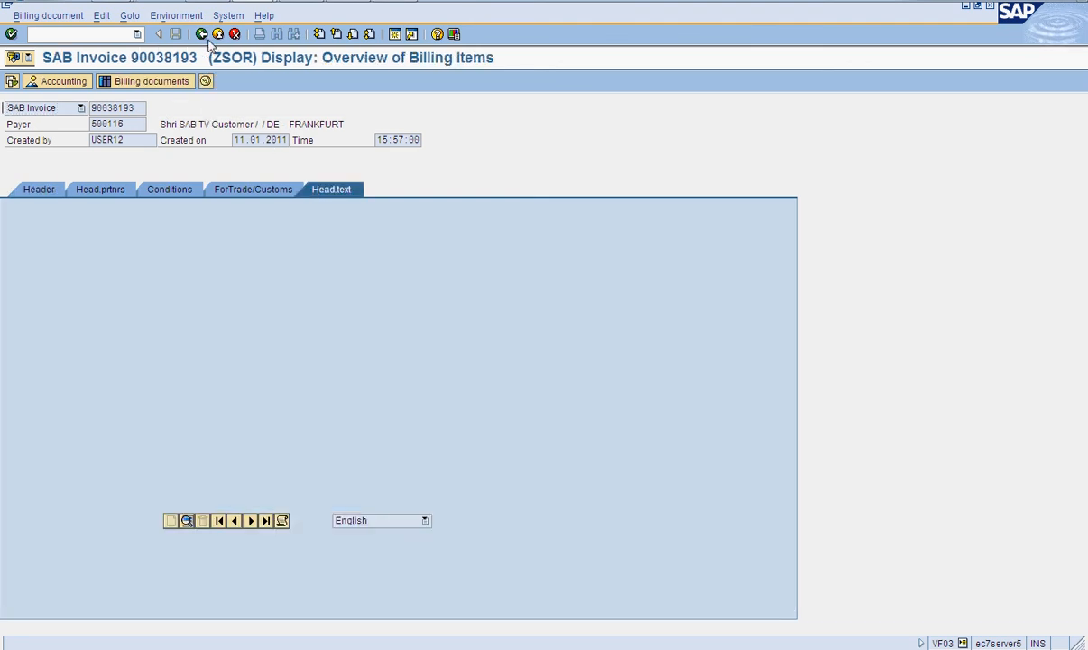
key("F5")
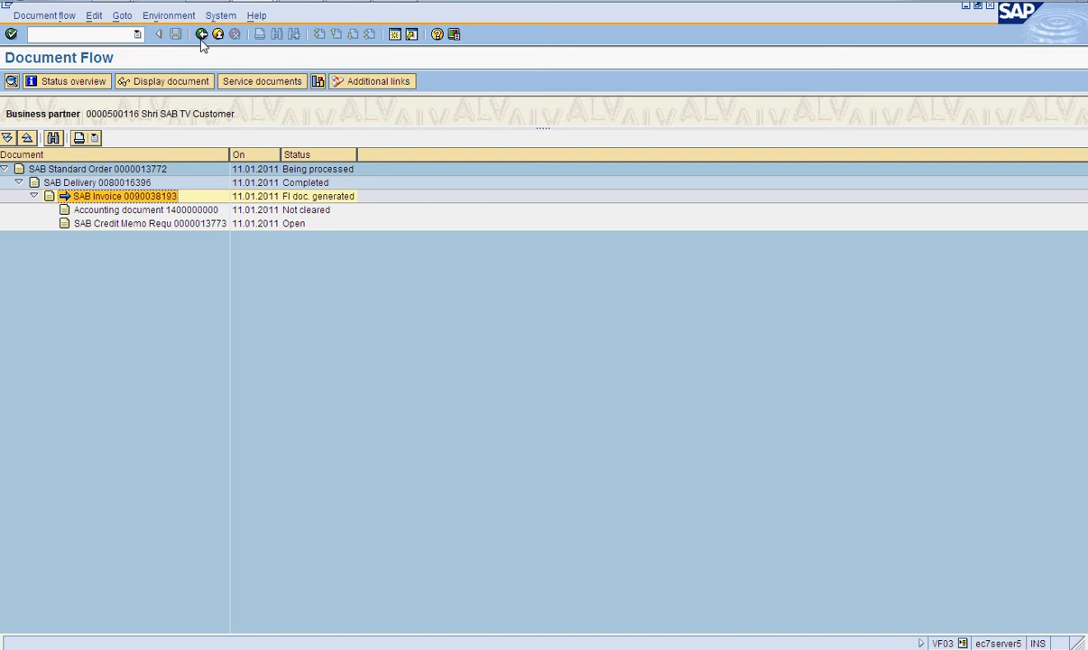
Select the SAB credit memo request in the document flow
left_click(241, 213)
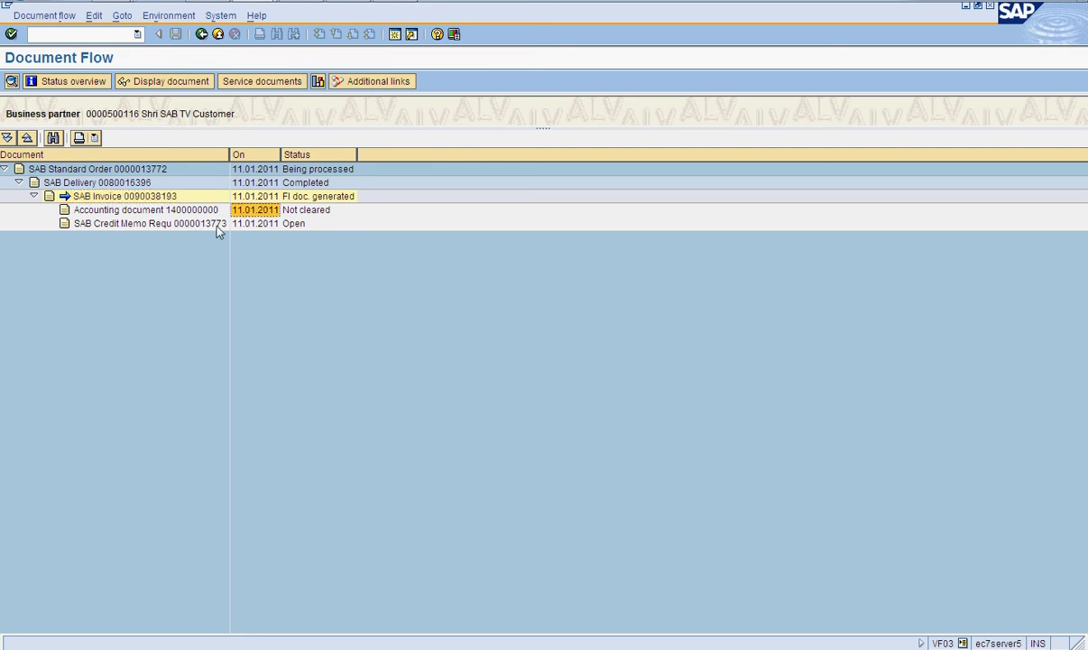
left_click(217, 225)
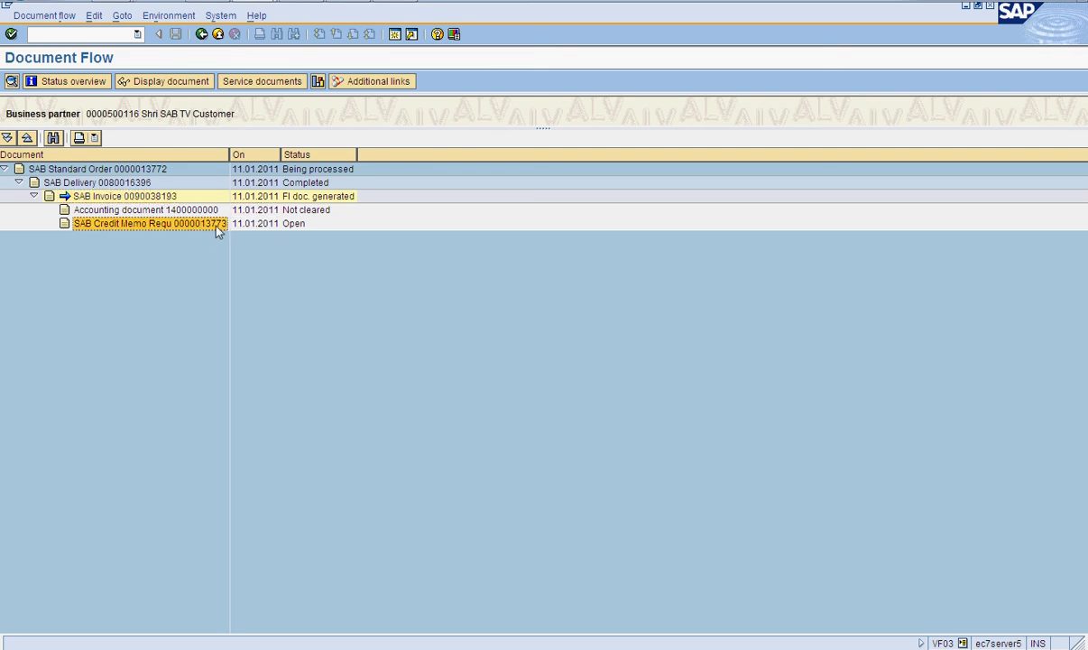